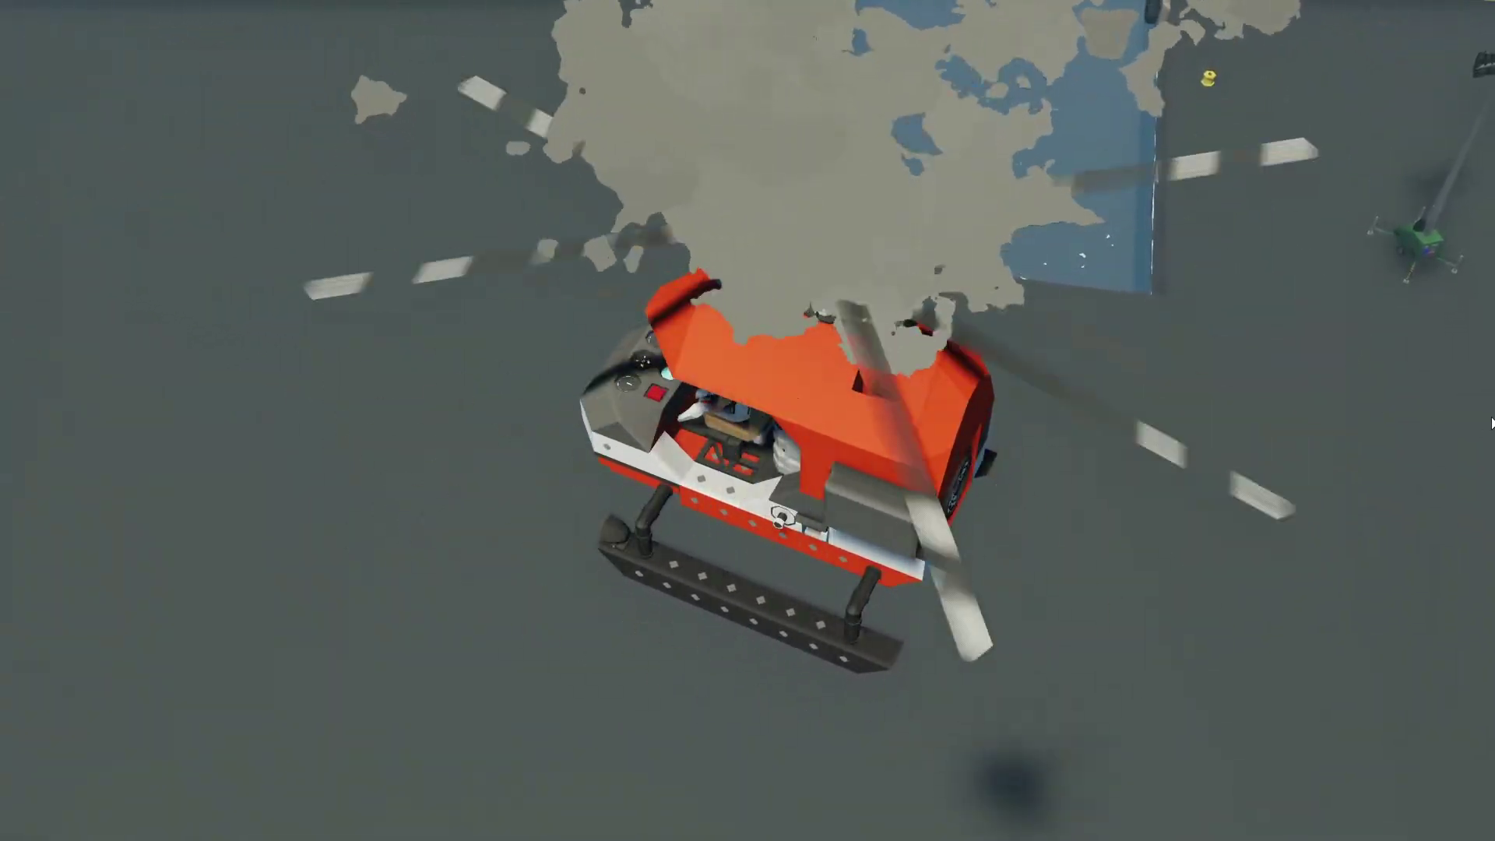
Step: Take the helicopter's pilot seat in the hangar and start the engines for a test lift-off
key(Escape)
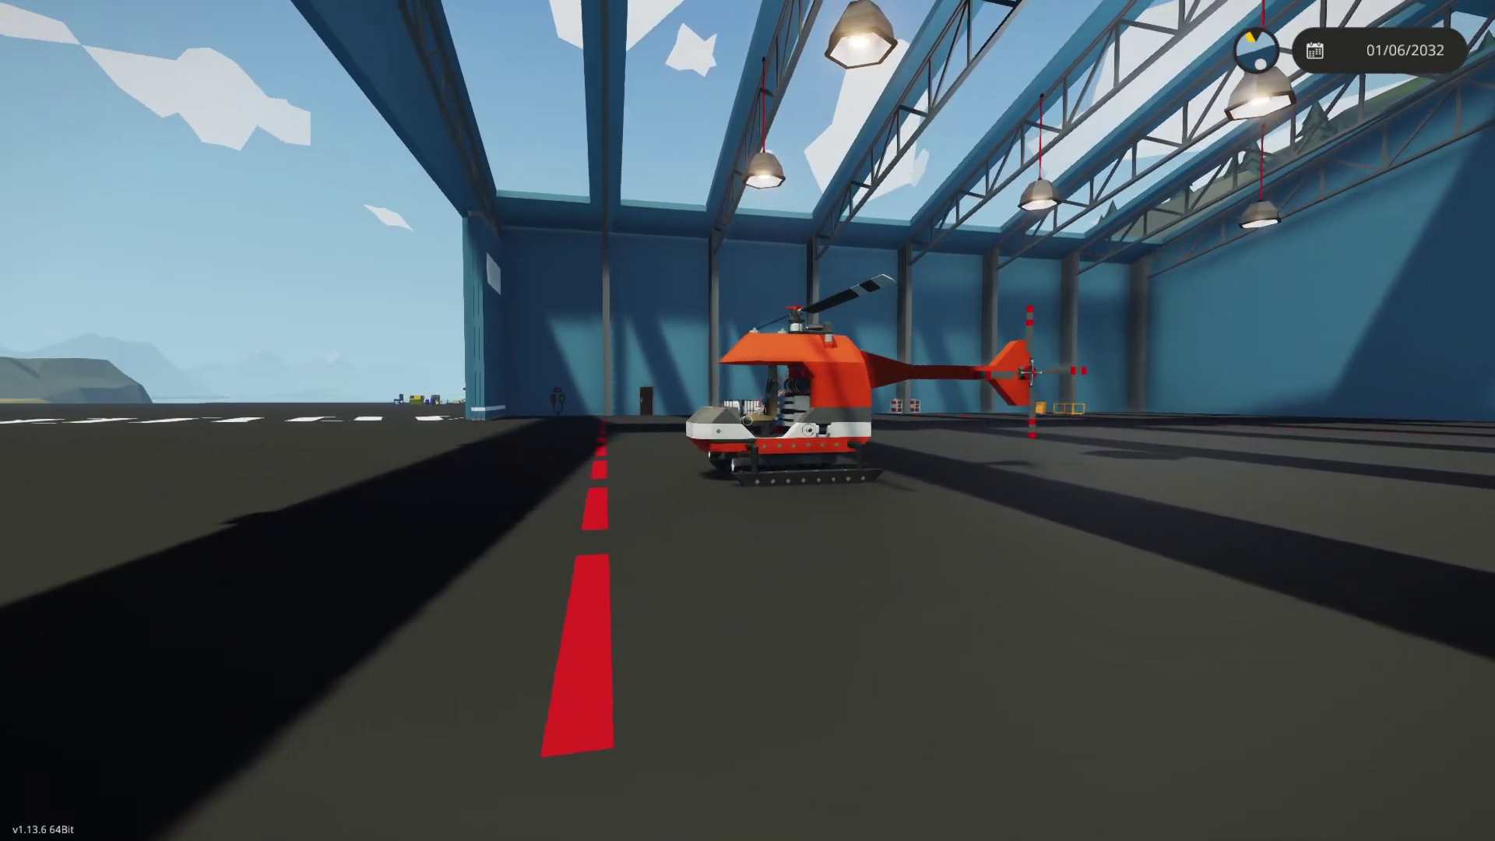
key(w)
key(f)
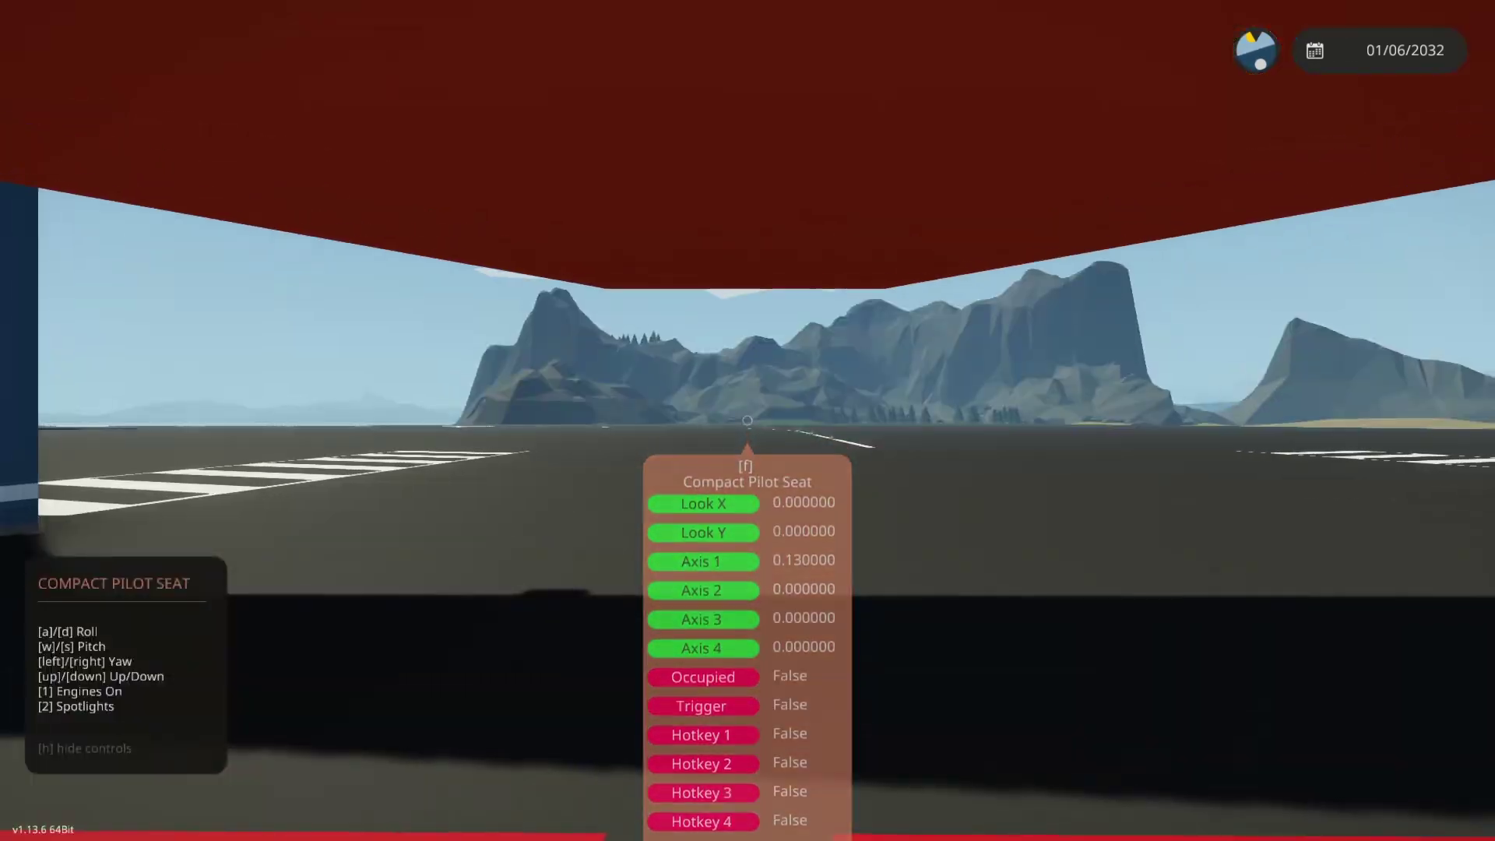
key(1)
key(Tab)
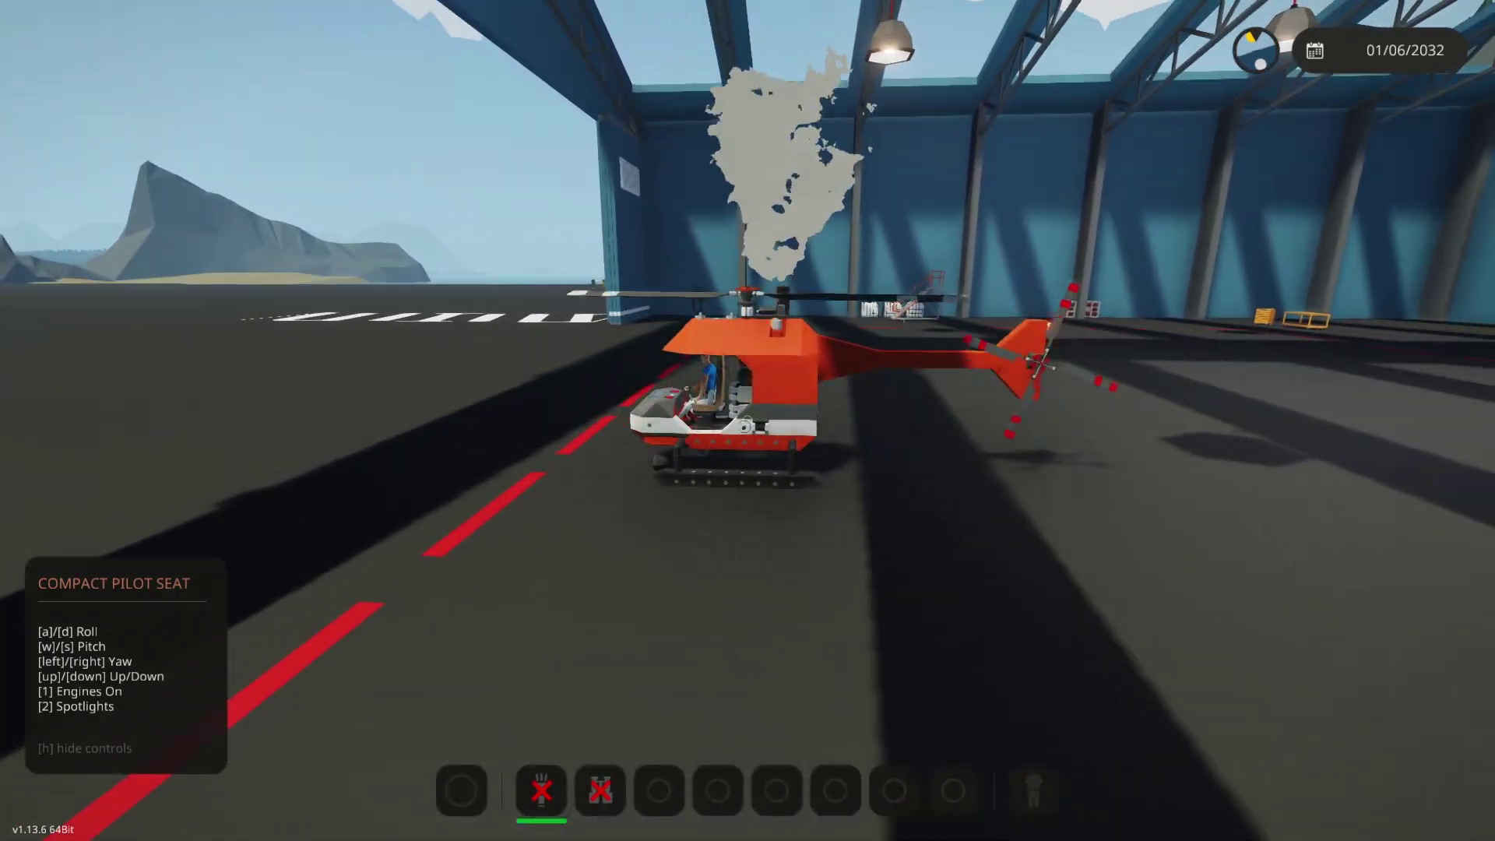
key(Up)
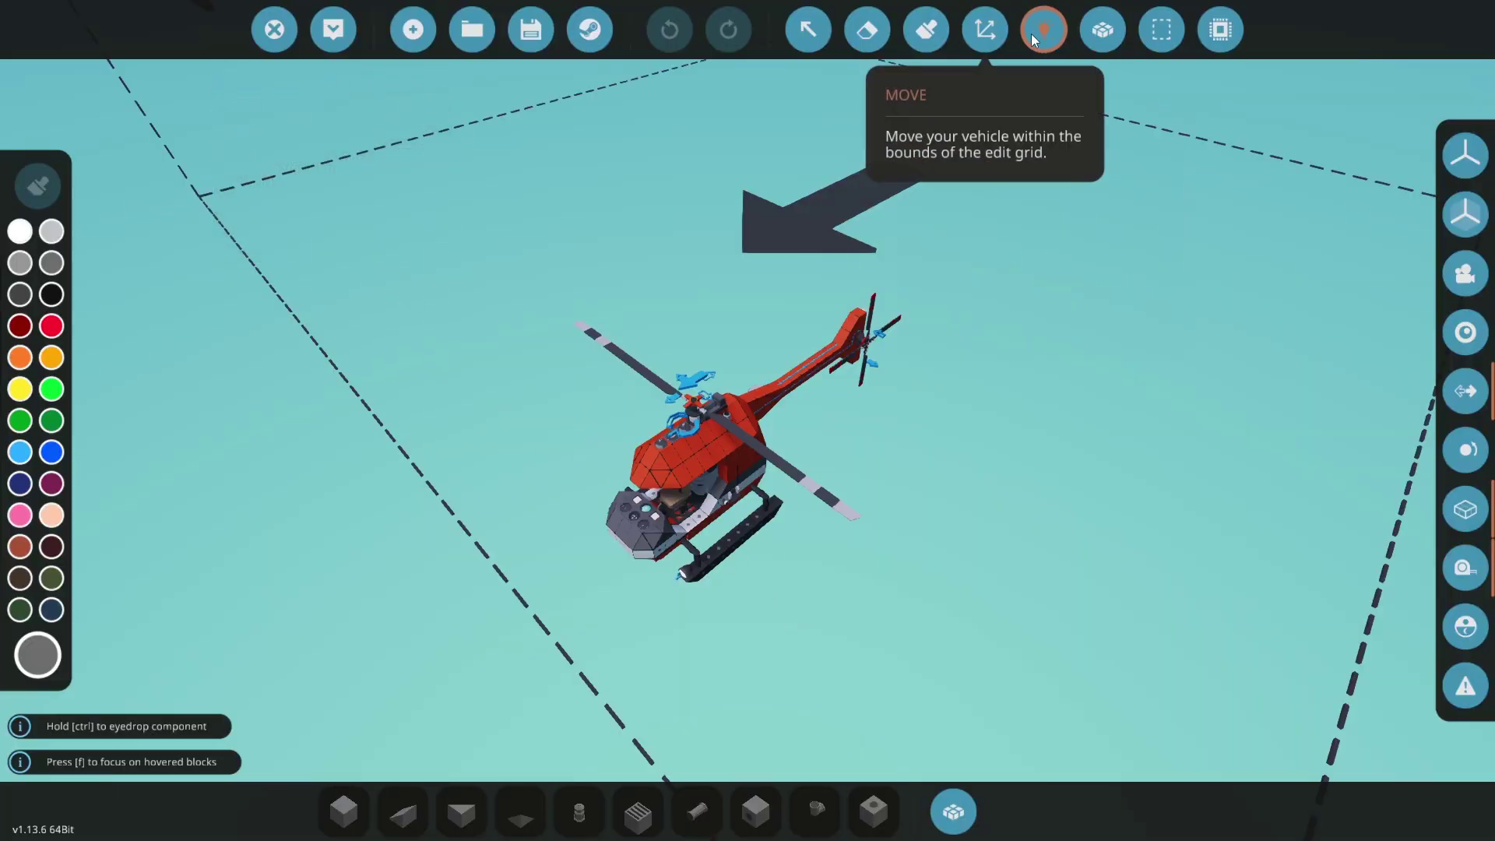
Step: Inspect the throttle, roll, pitch and yaw properties of the gyro in the helicopter's nose
click(808, 31)
scroll(849, 475, up, 5)
click(774, 347)
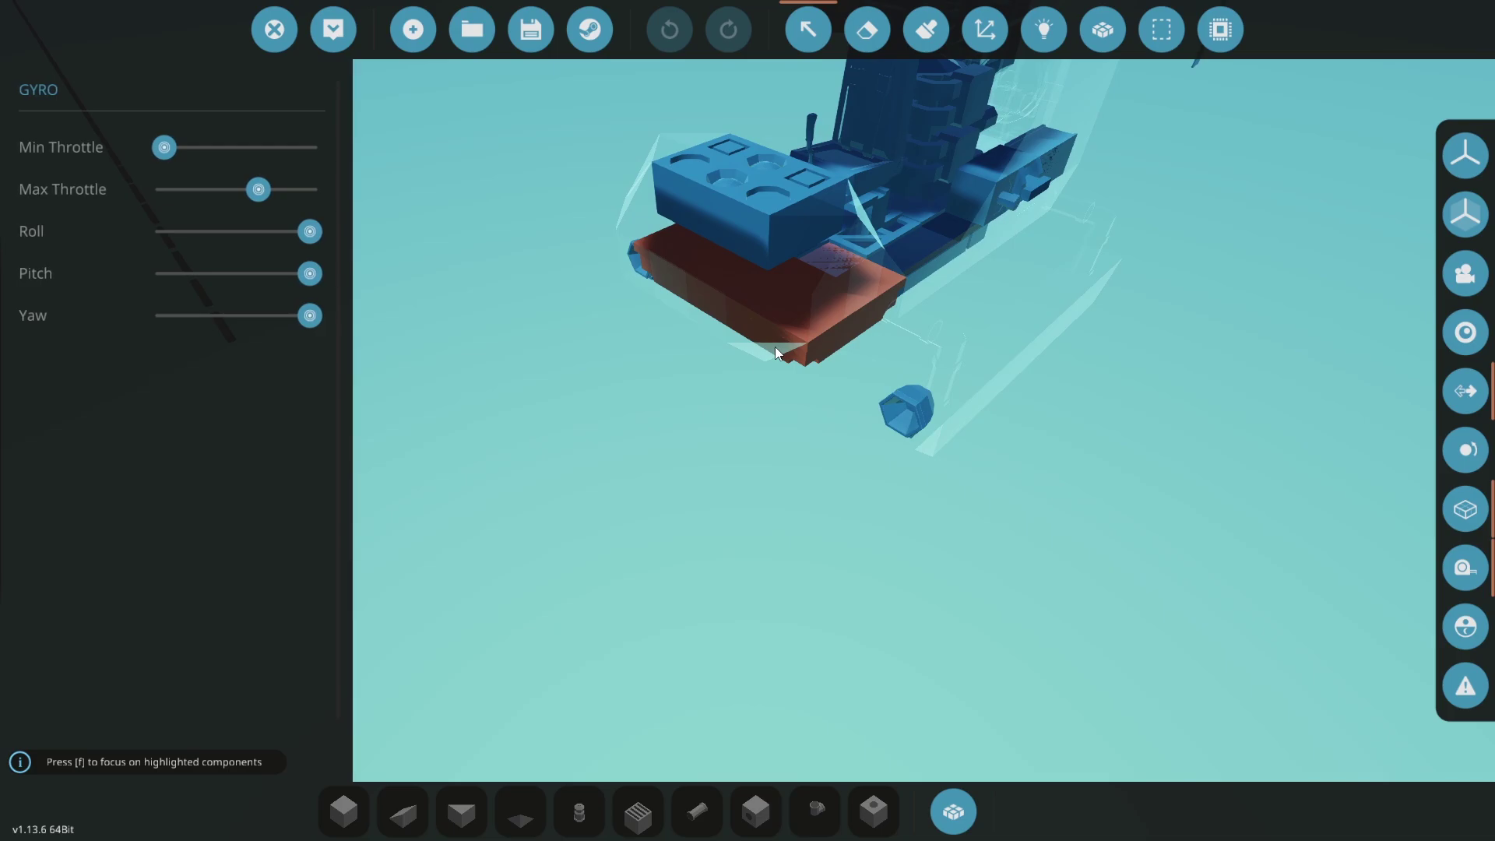
scroll(1114, 393, down, 5)
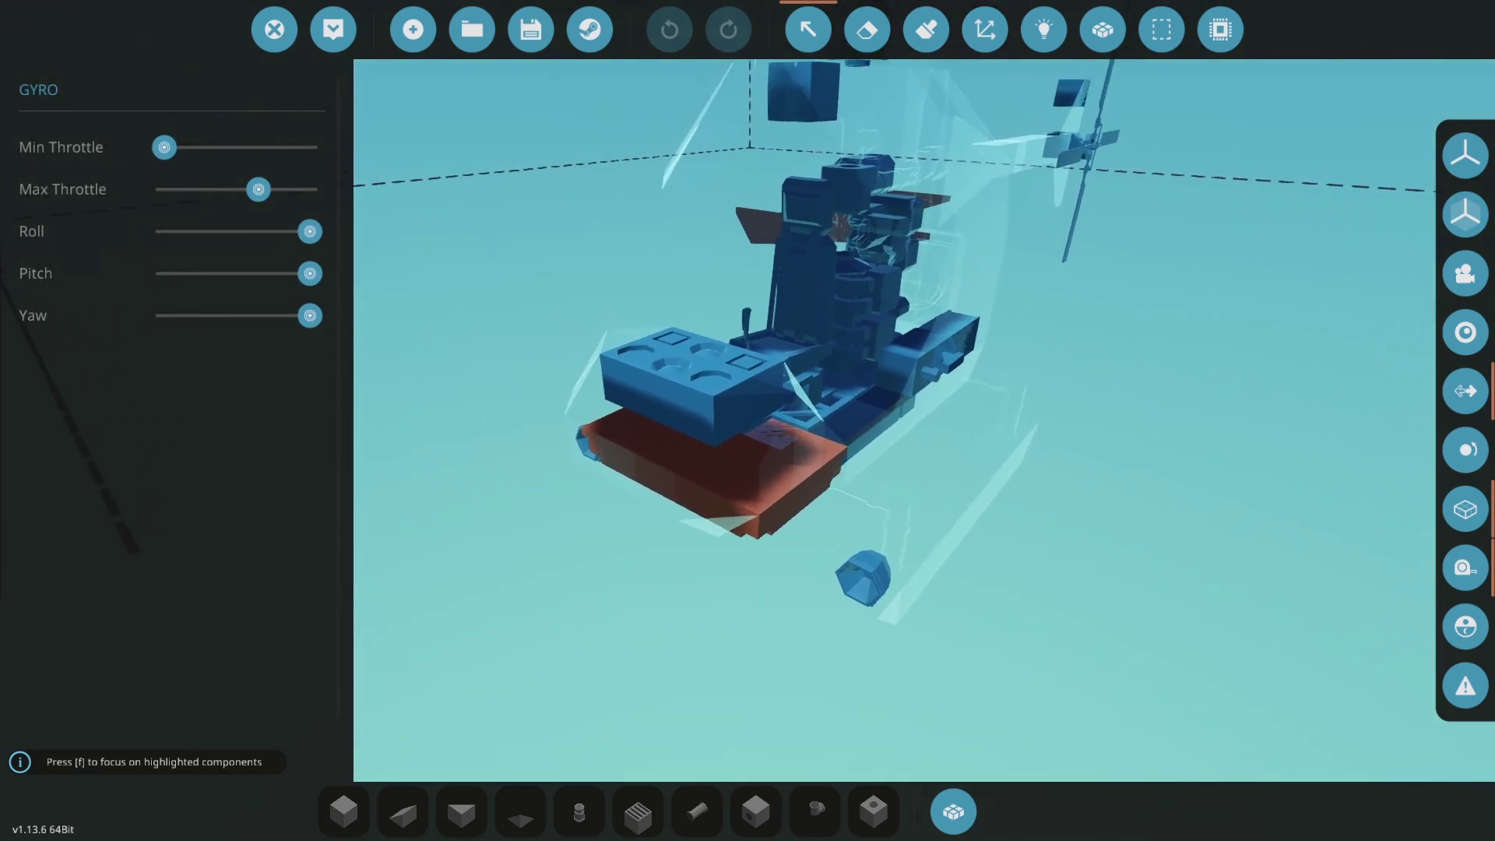
click(805, 51)
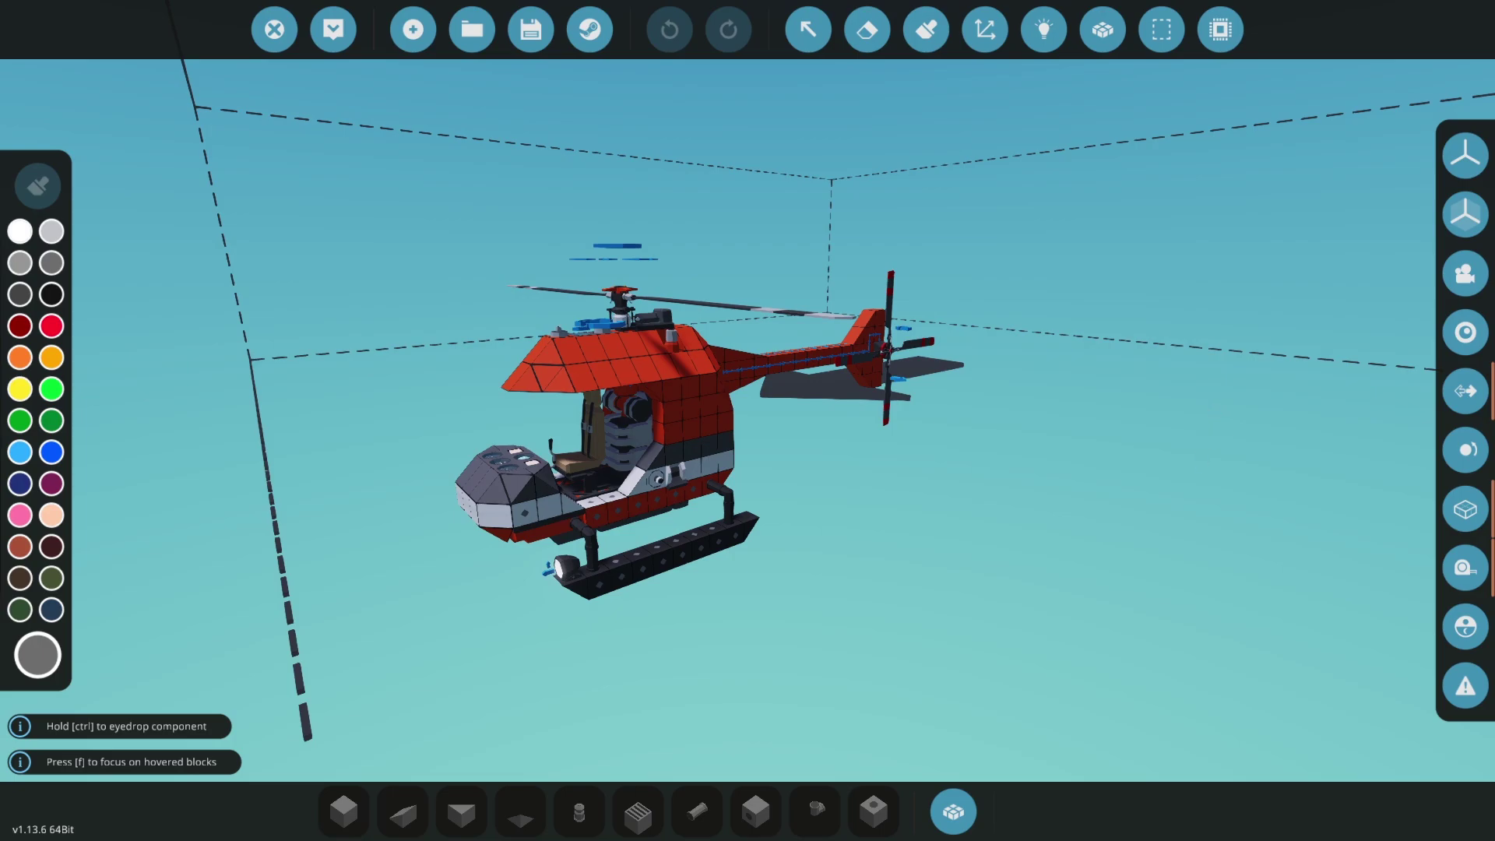
Step: Inspect the microcontrollers on the helicopter's underside, including the properties of the yaw hold controller
key(d)
drag(1212, 405, 831, 7)
scroll(934, 405, up, 3)
click(830, 6)
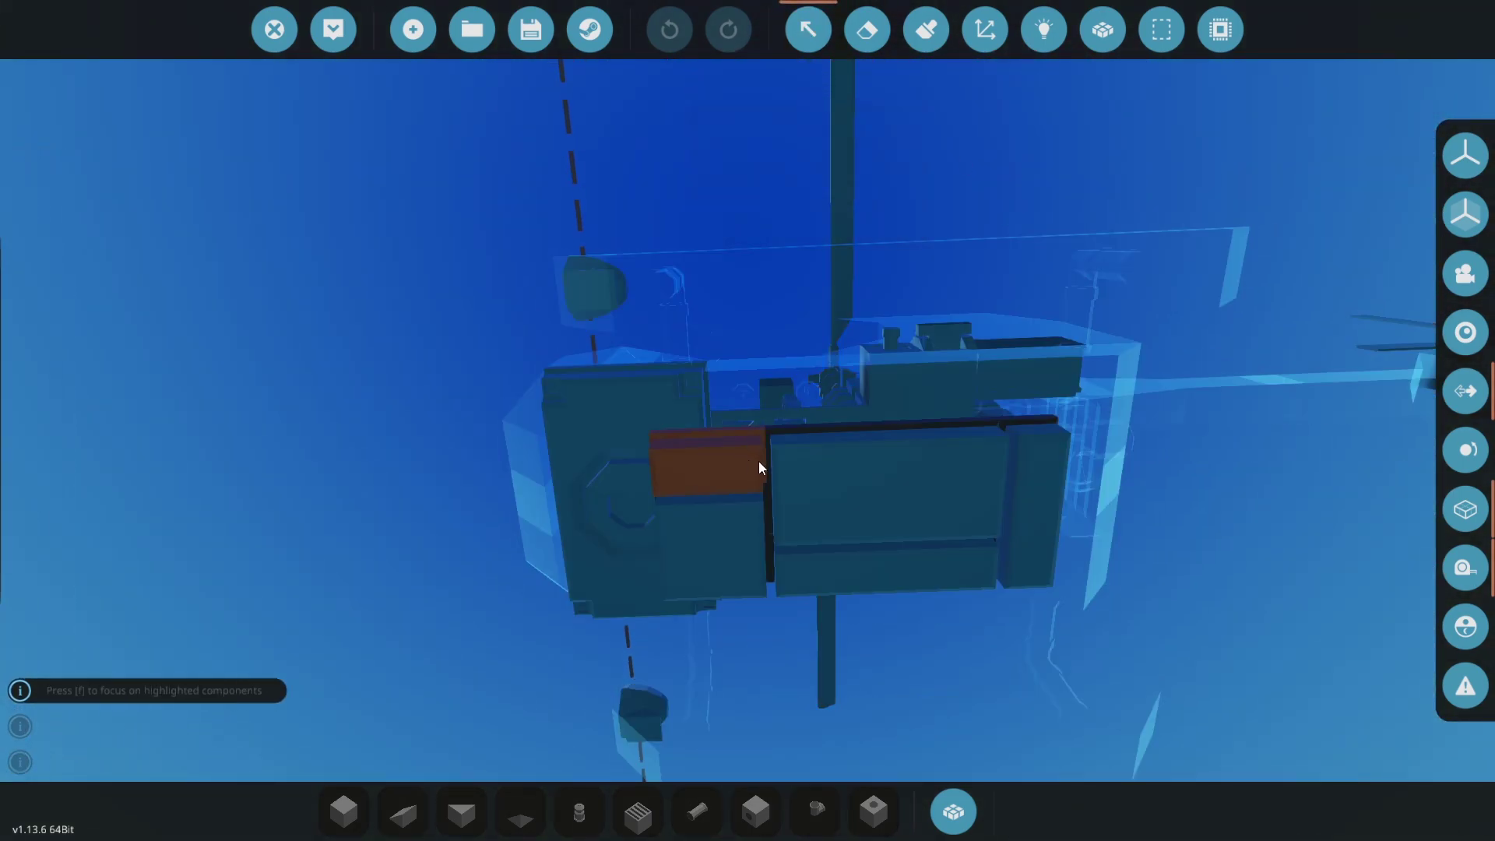
click(826, 516)
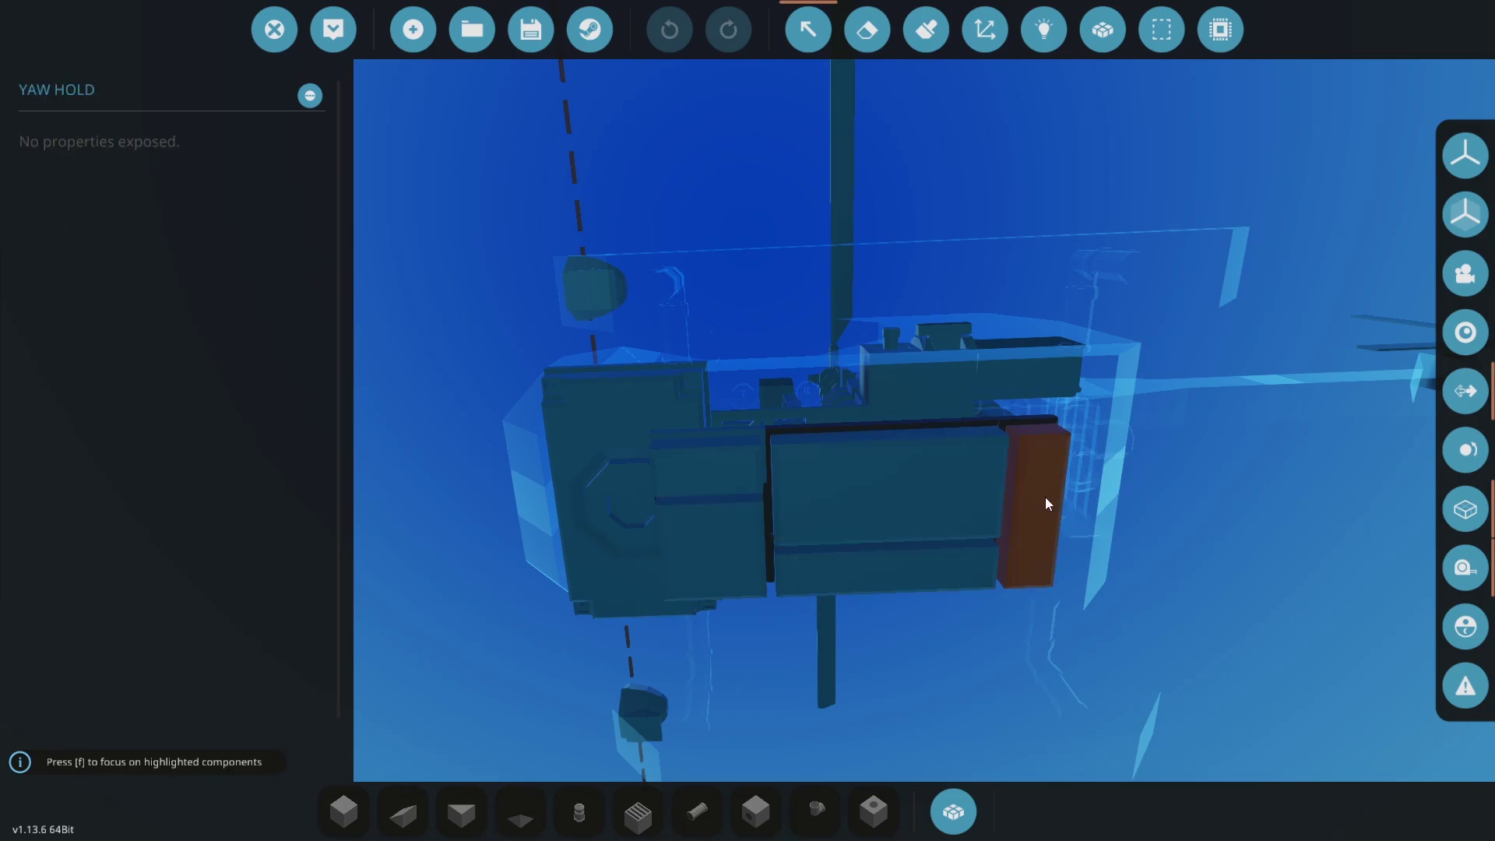
drag(1045, 504, 1015, 394)
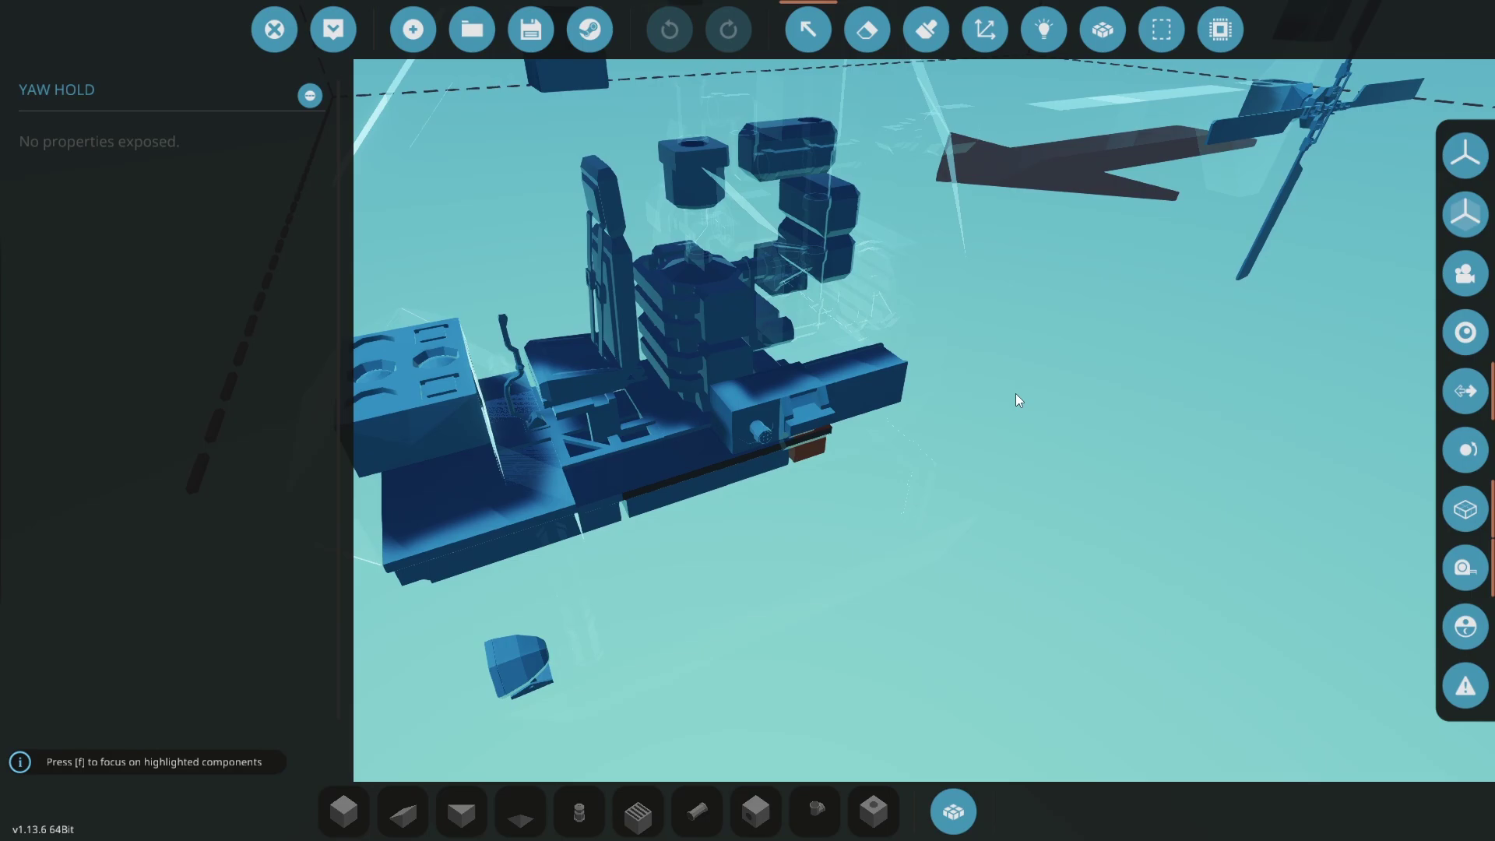
scroll(1016, 394, down, 3)
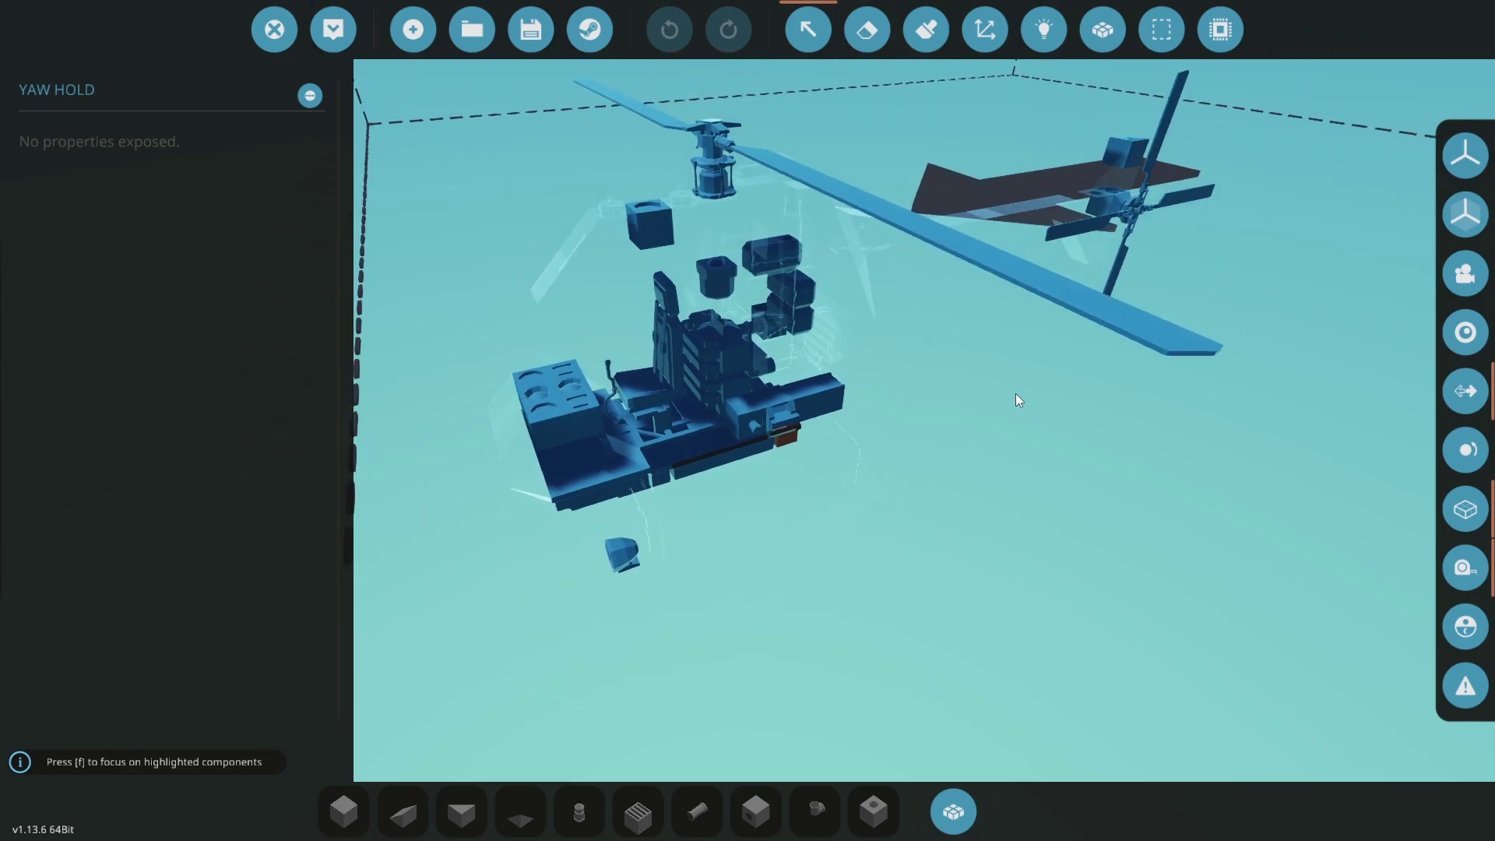
click(808, 31)
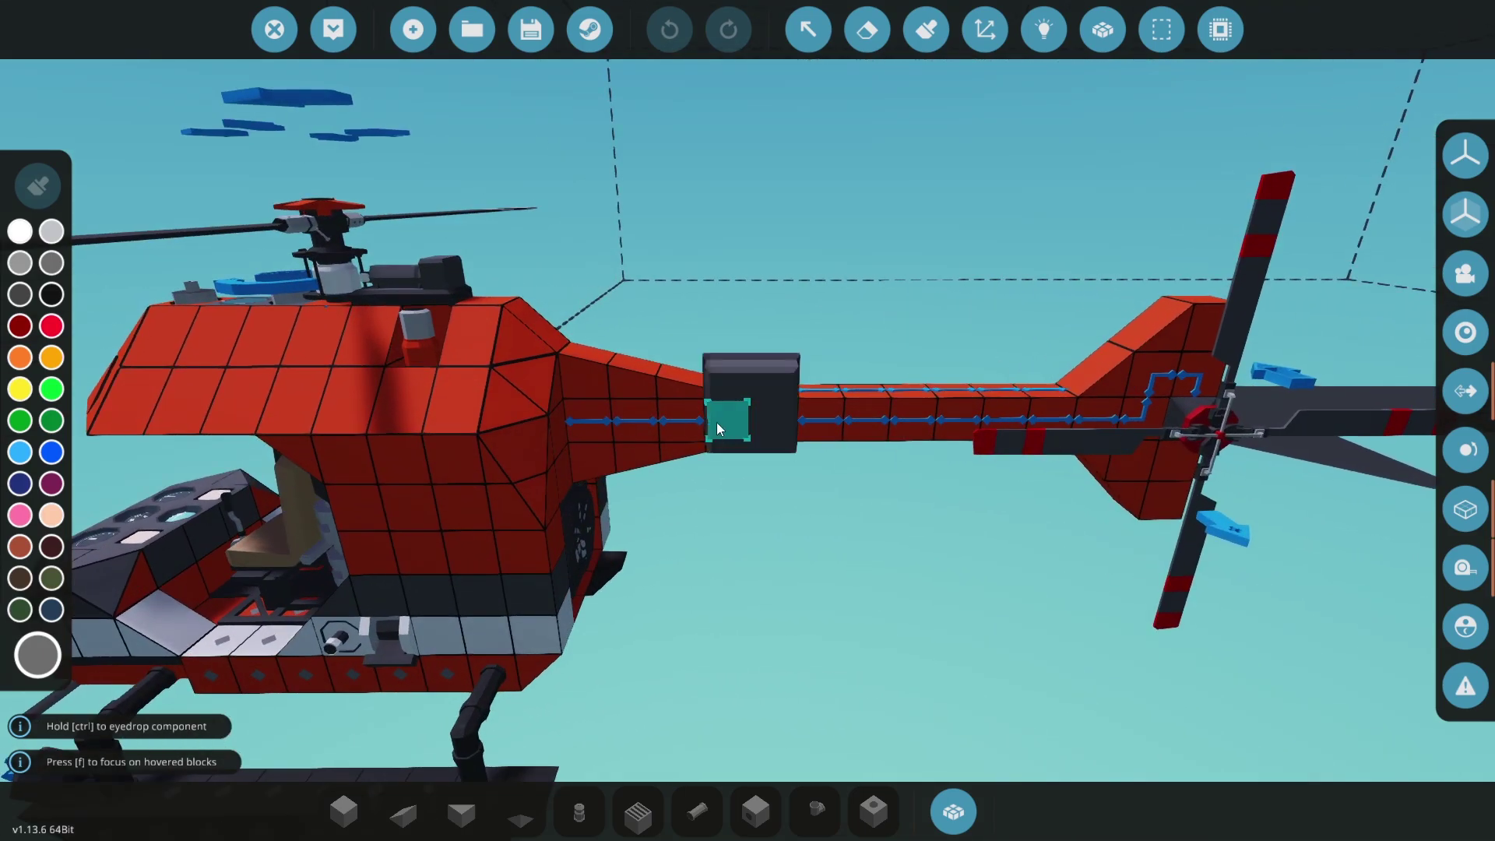
Step: Erase the whole tail boom with the tail rotor and the drive pipe joining it to the fuselage
click(621, 461)
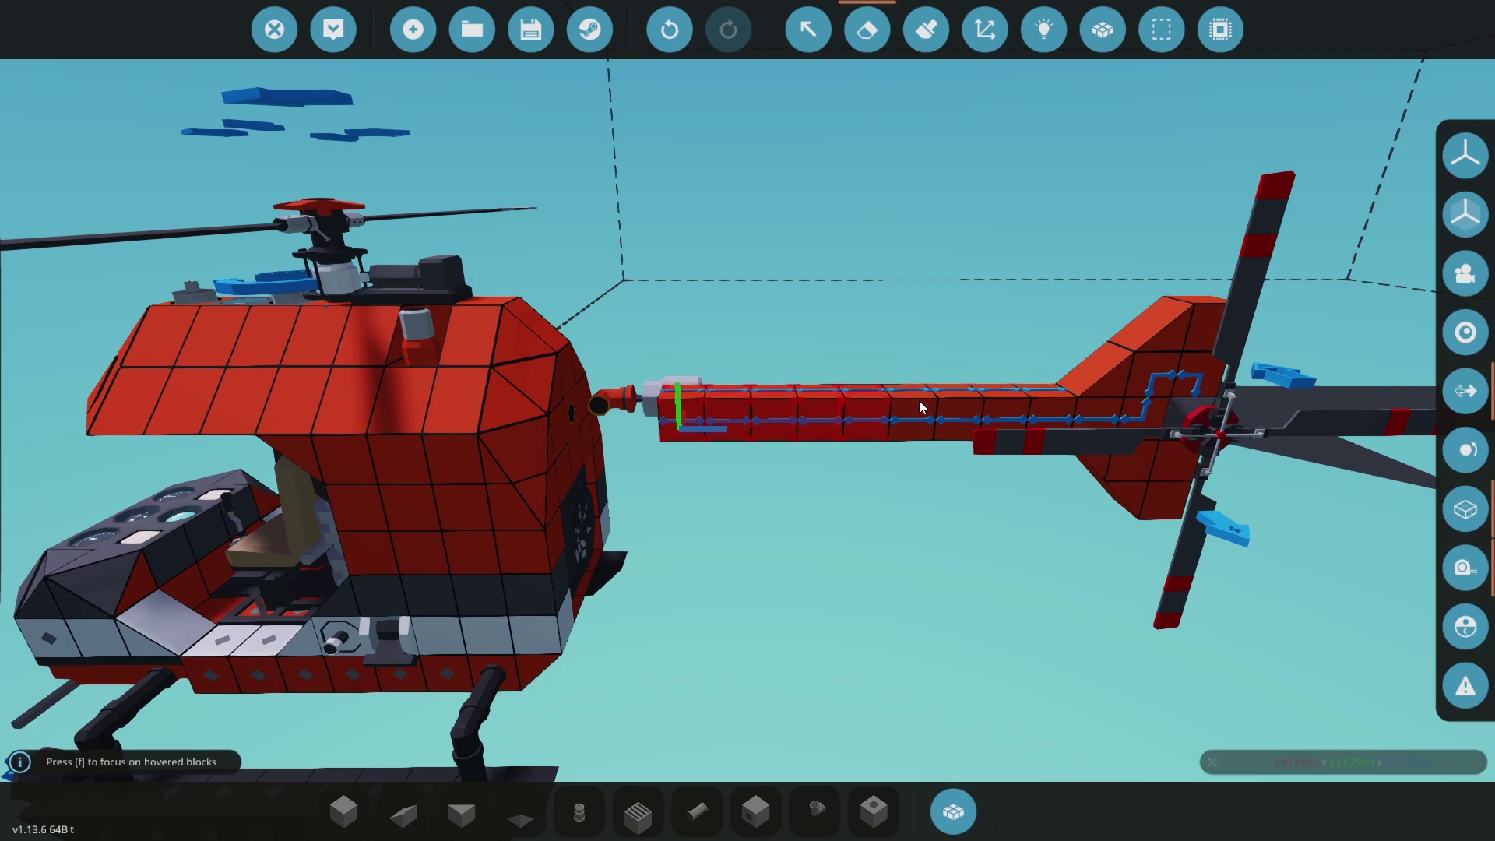
drag(960, 395, 1271, 352)
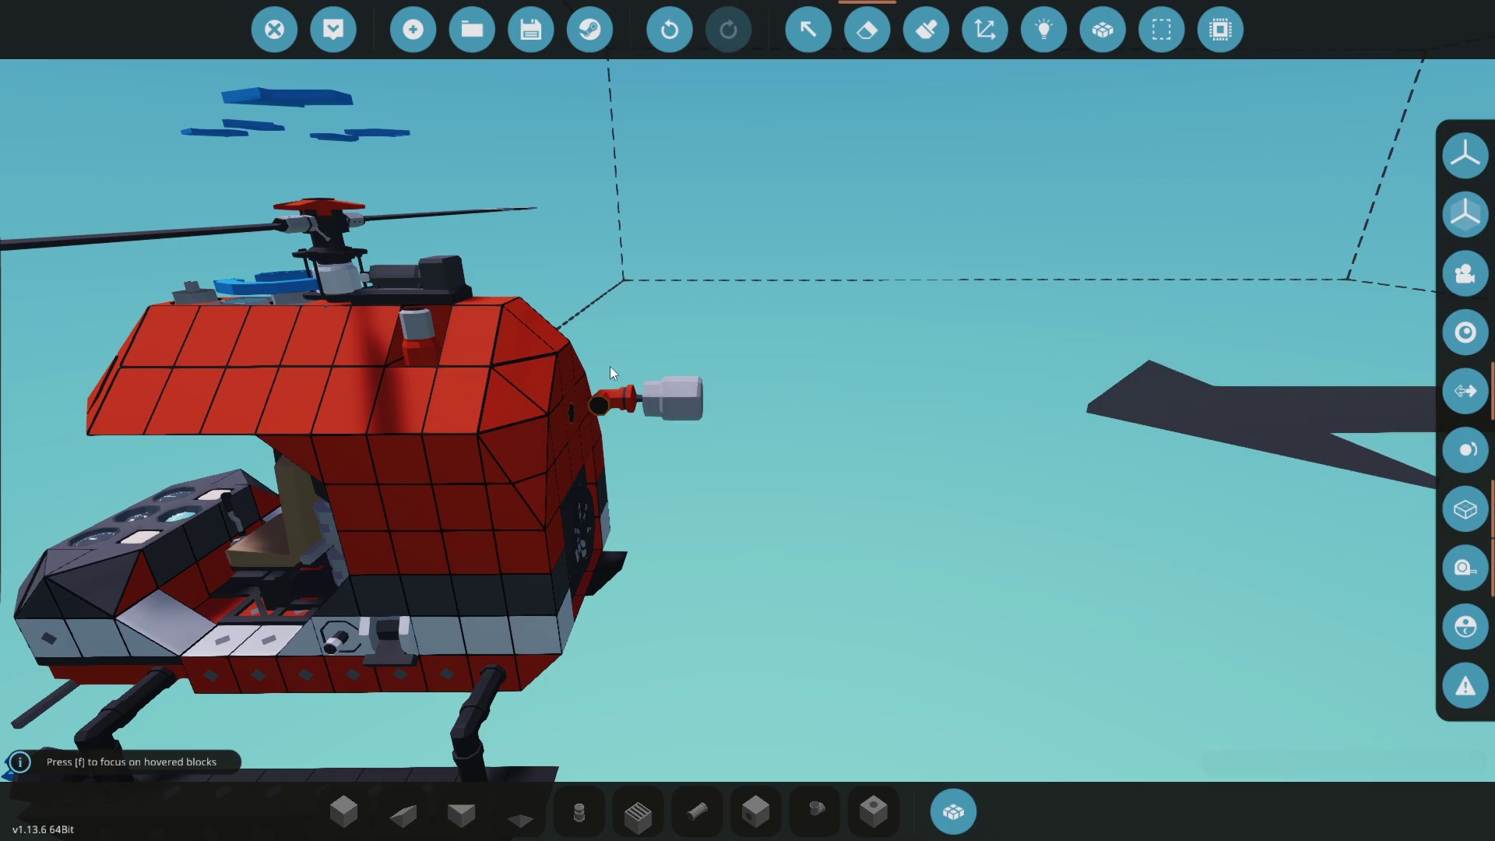
click(621, 400)
Step: Erase the enclosed pipe block in the fuselage's rear wall and the tail drive pipe parts behind it
scroll(621, 400, up, 2)
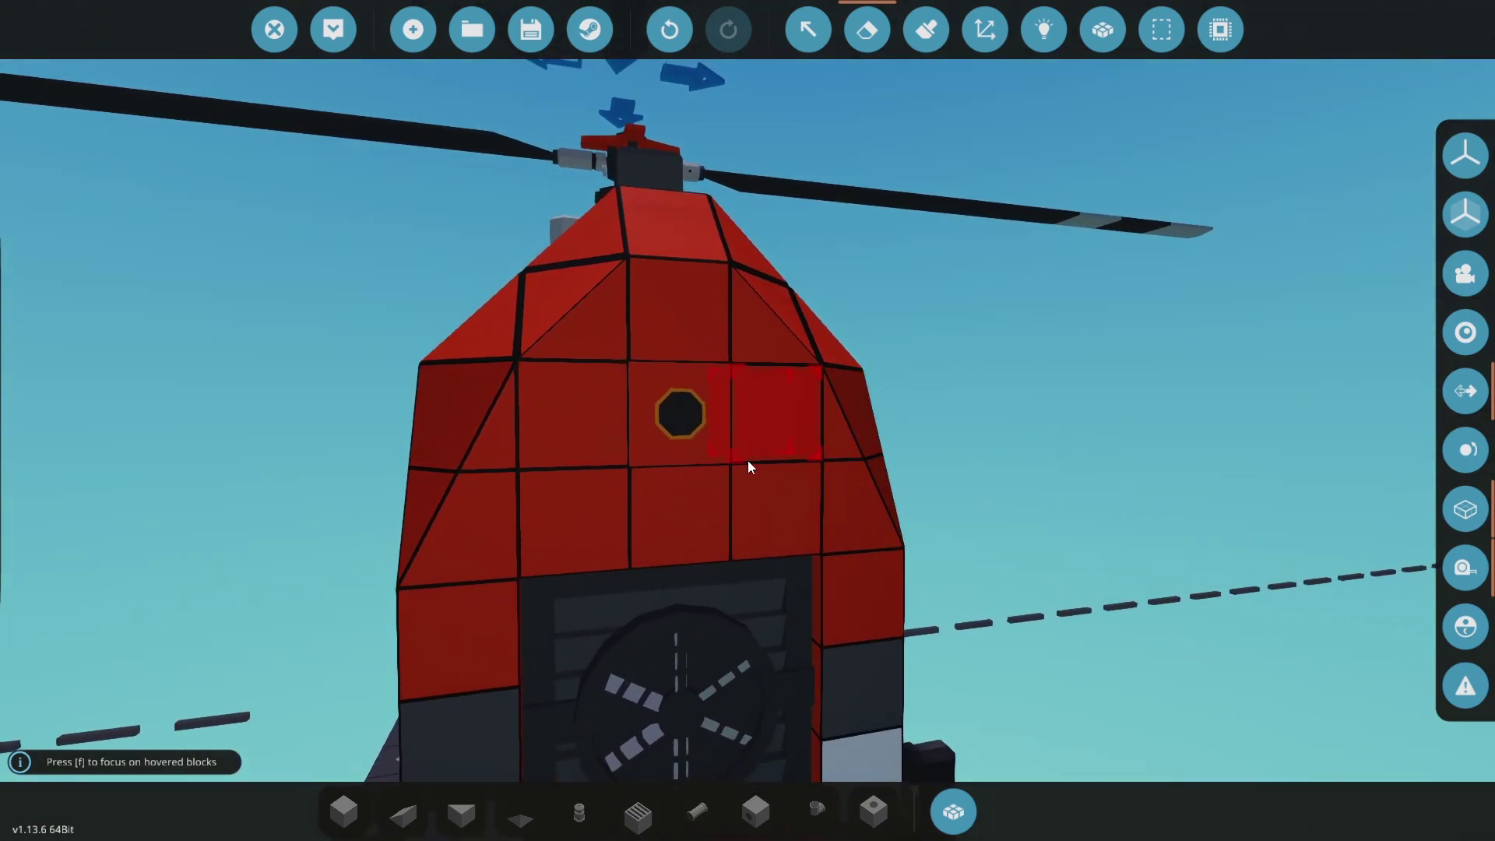
scroll(732, 462, up, 3)
click(662, 433)
scroll(973, 467, up, 4)
scroll(751, 440, up, 3)
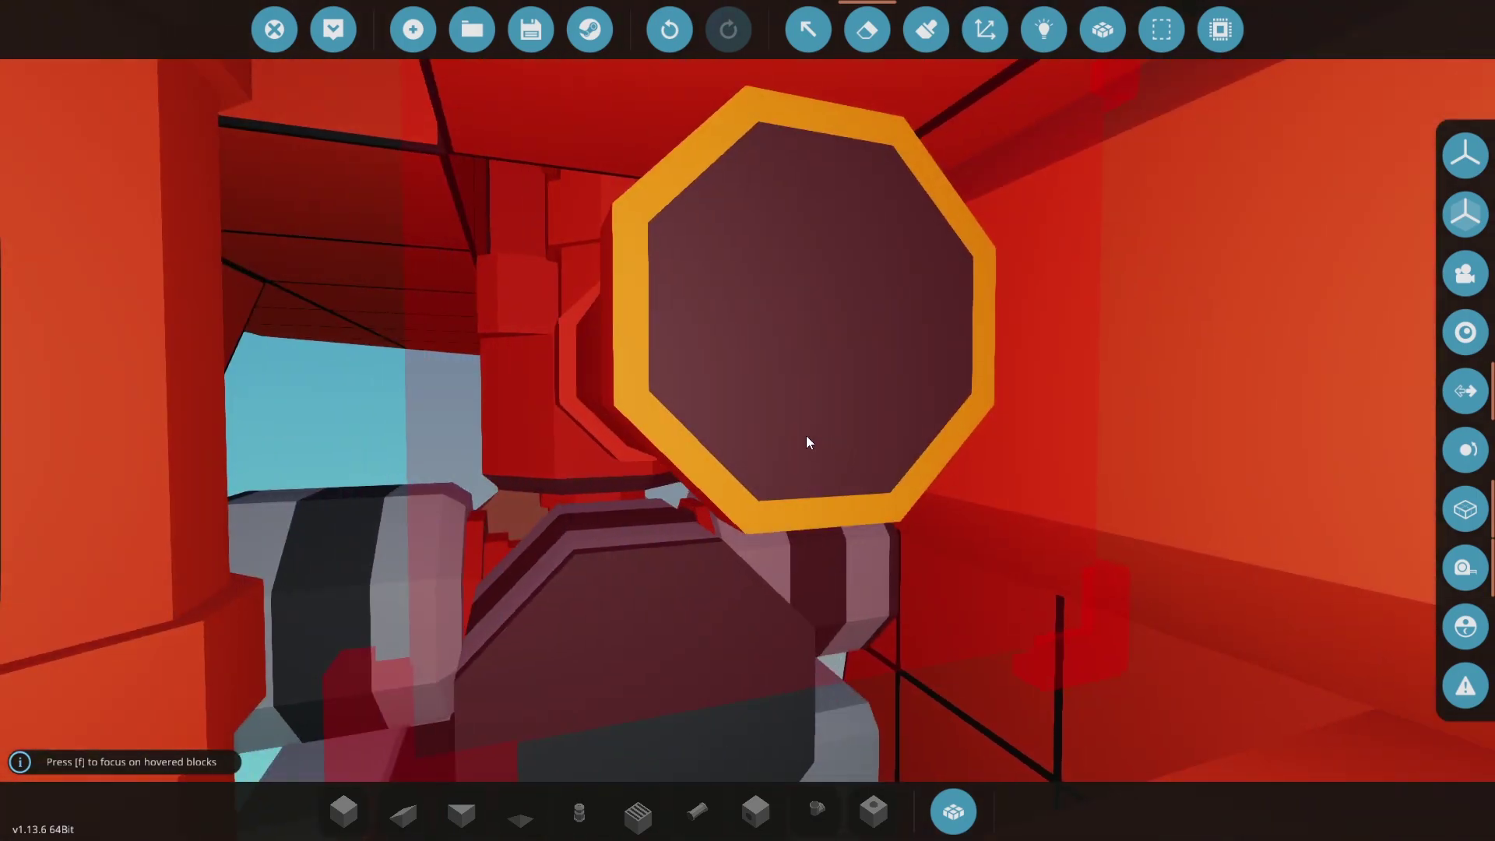
click(806, 439)
click(669, 391)
click(748, 378)
click(689, 410)
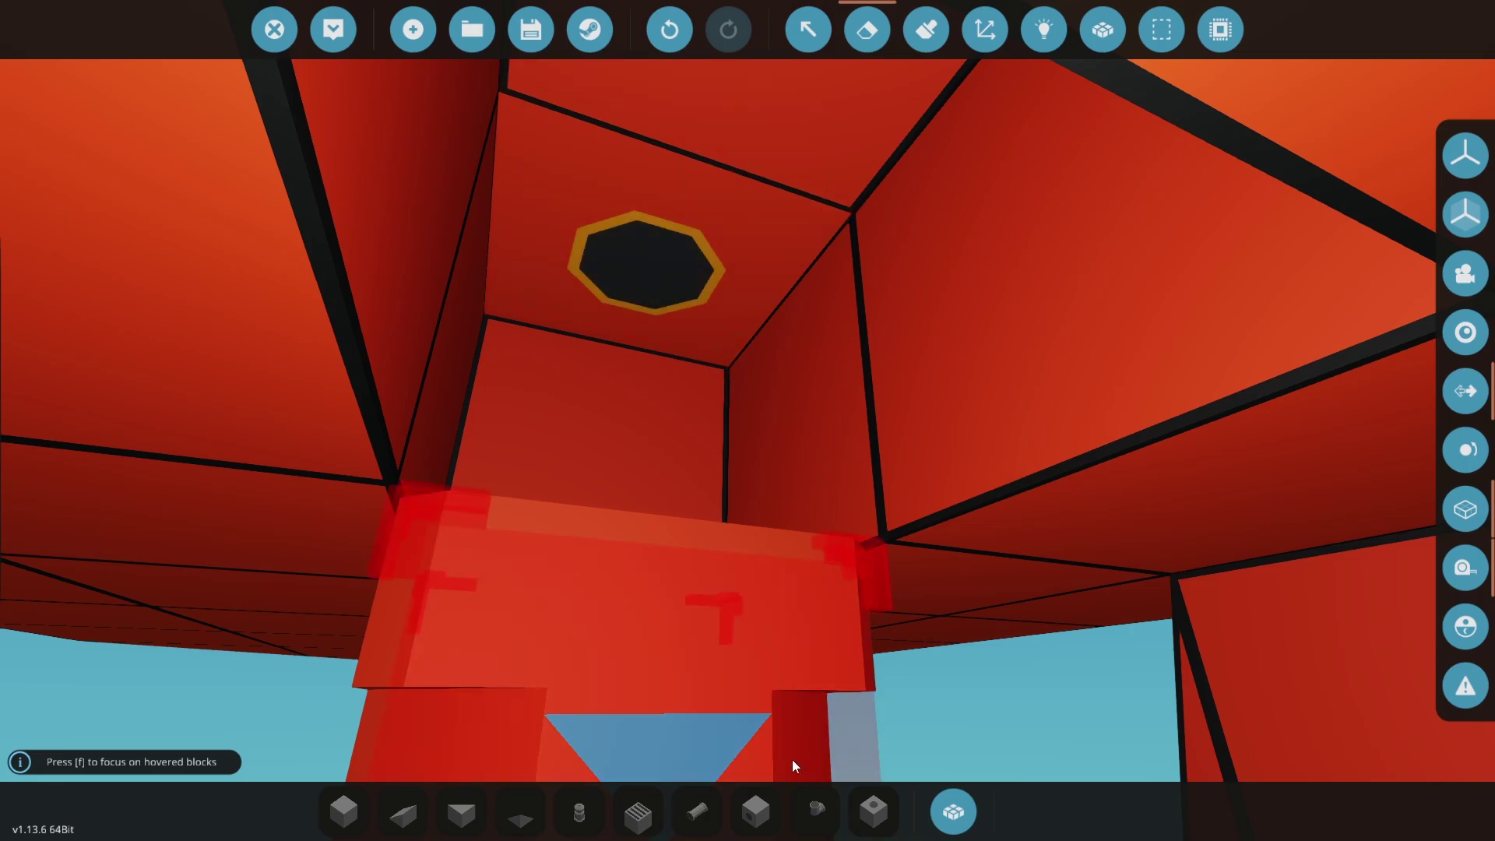
Step: Rotate a straight pipe to line up with the main rotor drive and place it inside the fuselage
click(697, 810)
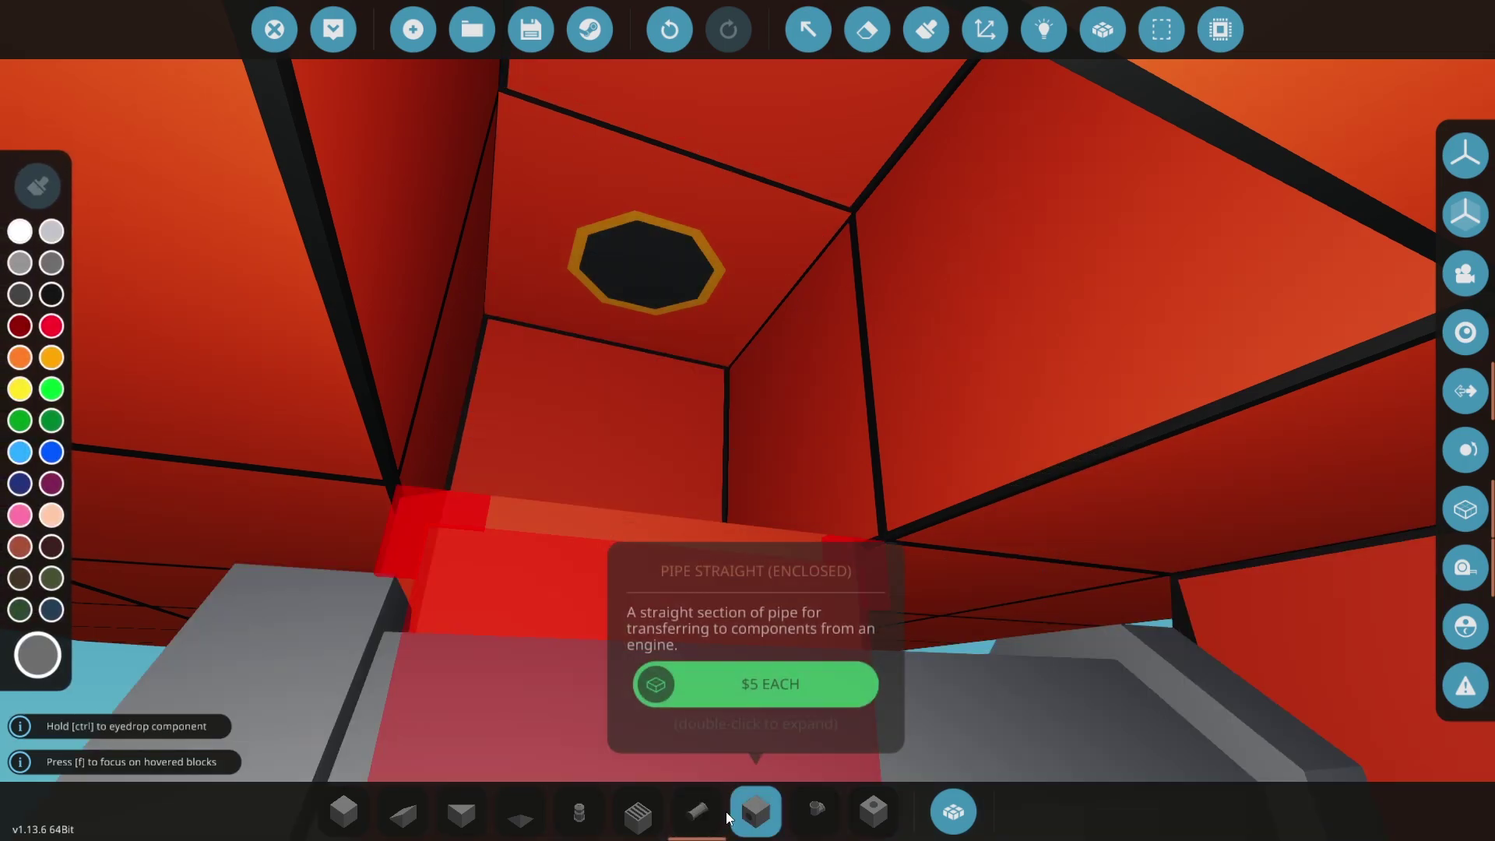
key(l)
key(l)
key(o)
key(l)
key(l)
click(619, 306)
scroll(930, 352, down, 1)
scroll(930, 352, down, 5)
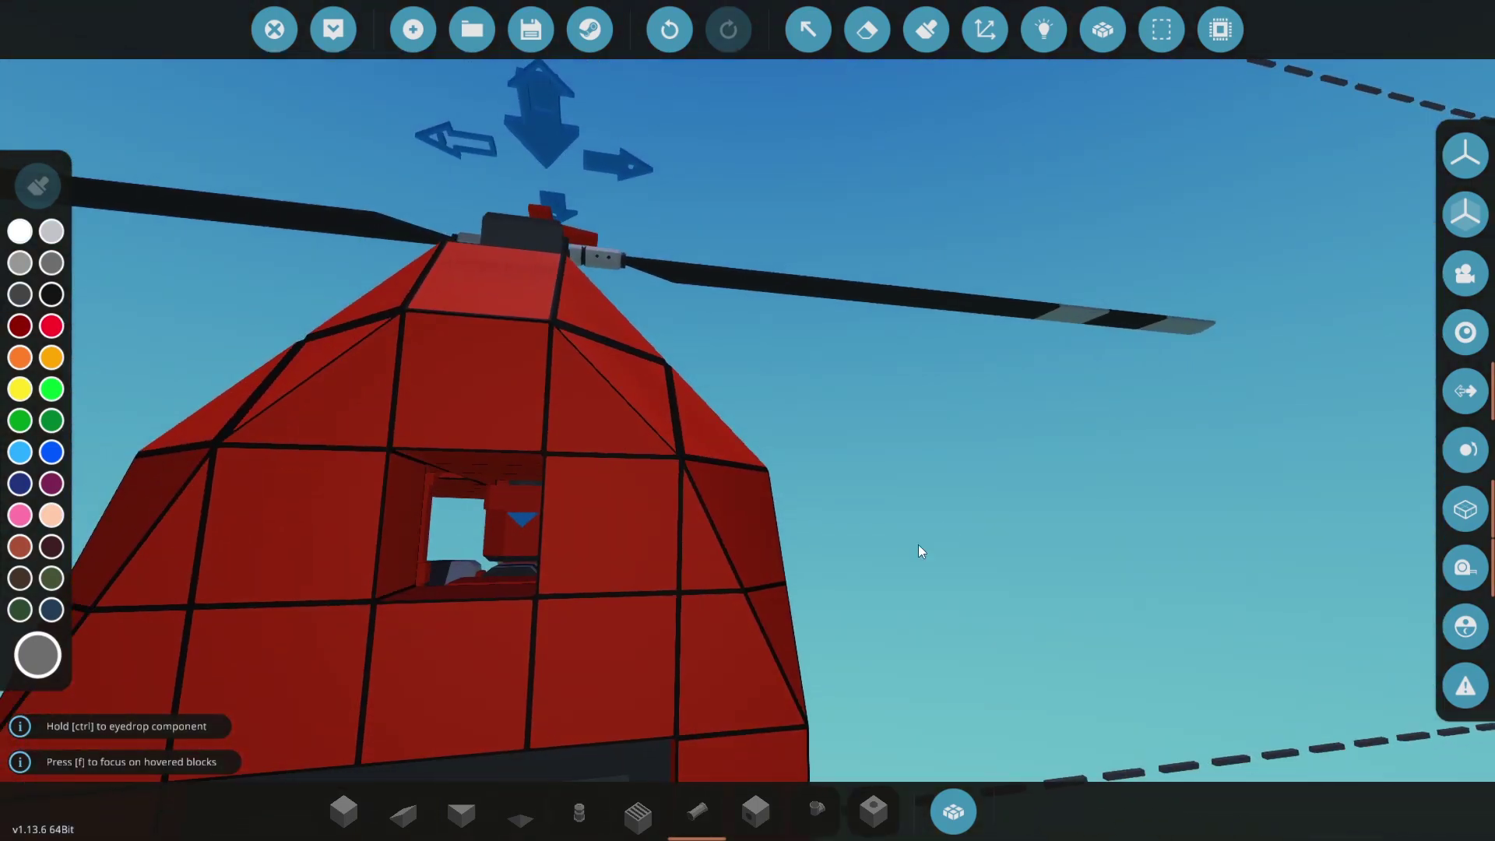
Step: Close the opening in the fuselage's rear wall with a red block
key(x)
key(1)
click(792, 525)
scroll(792, 526, down, 5)
drag(791, 526, 759, 419)
scroll(884, 442, up, 3)
scroll(779, 423, down, 4)
key(1)
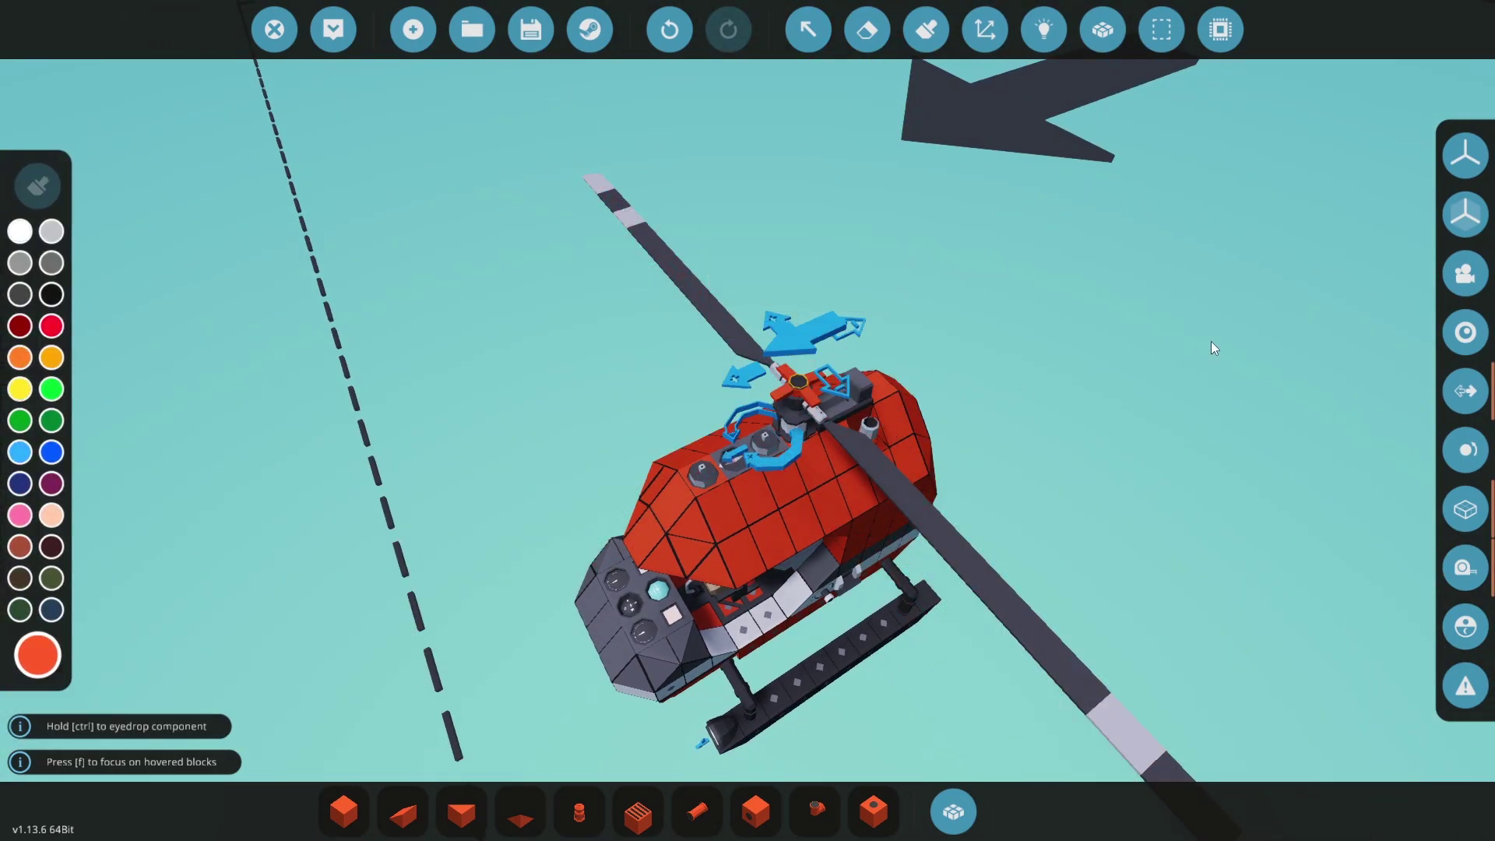
Step: Stack additional small rotors on top of the main rotor
key(f)
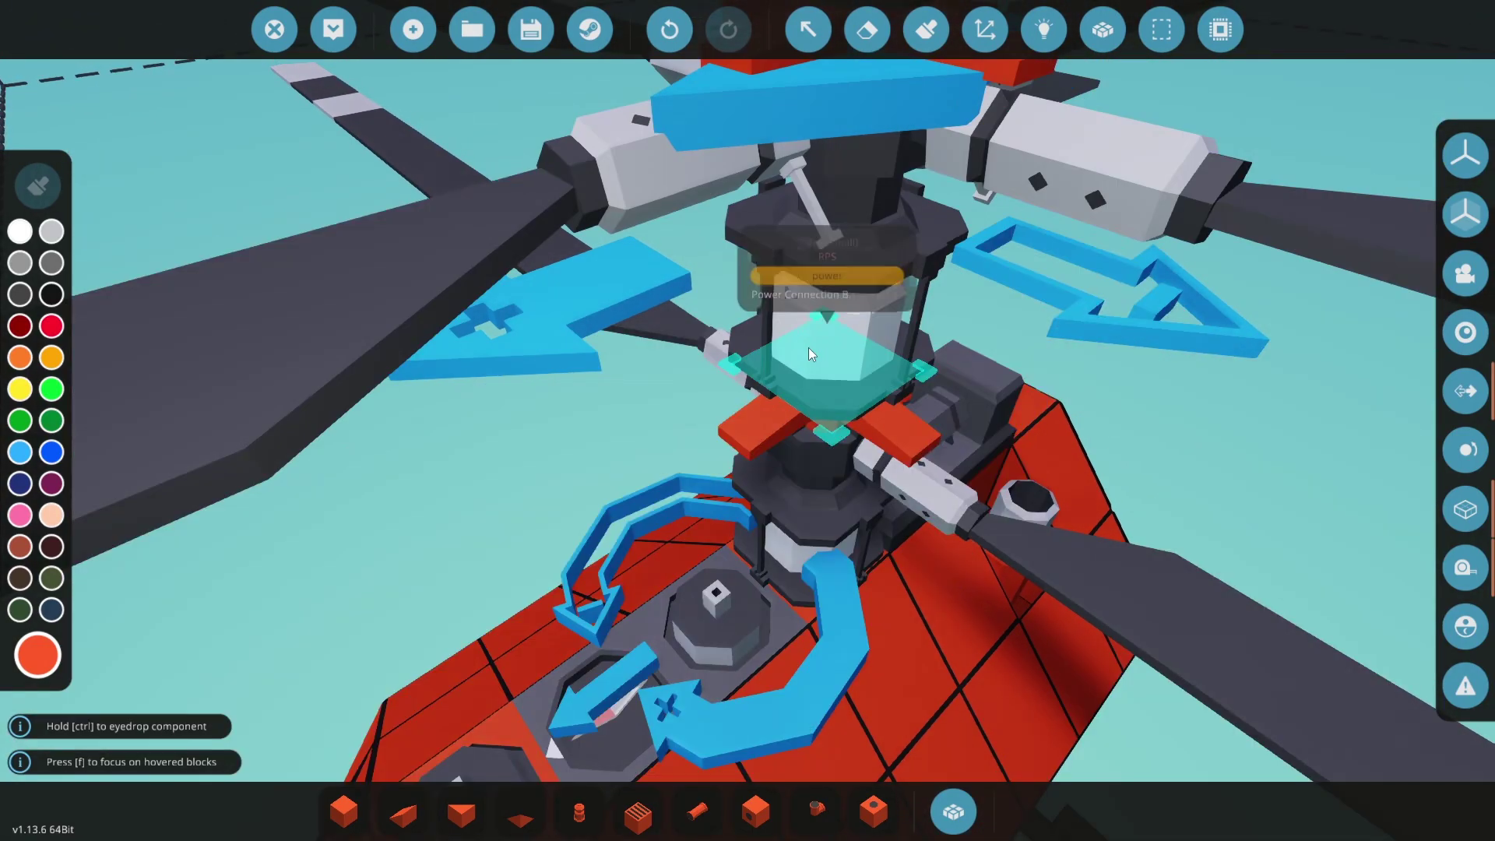
click(808, 347)
scroll(1124, 464, down, 3)
scroll(1121, 466, down, 10)
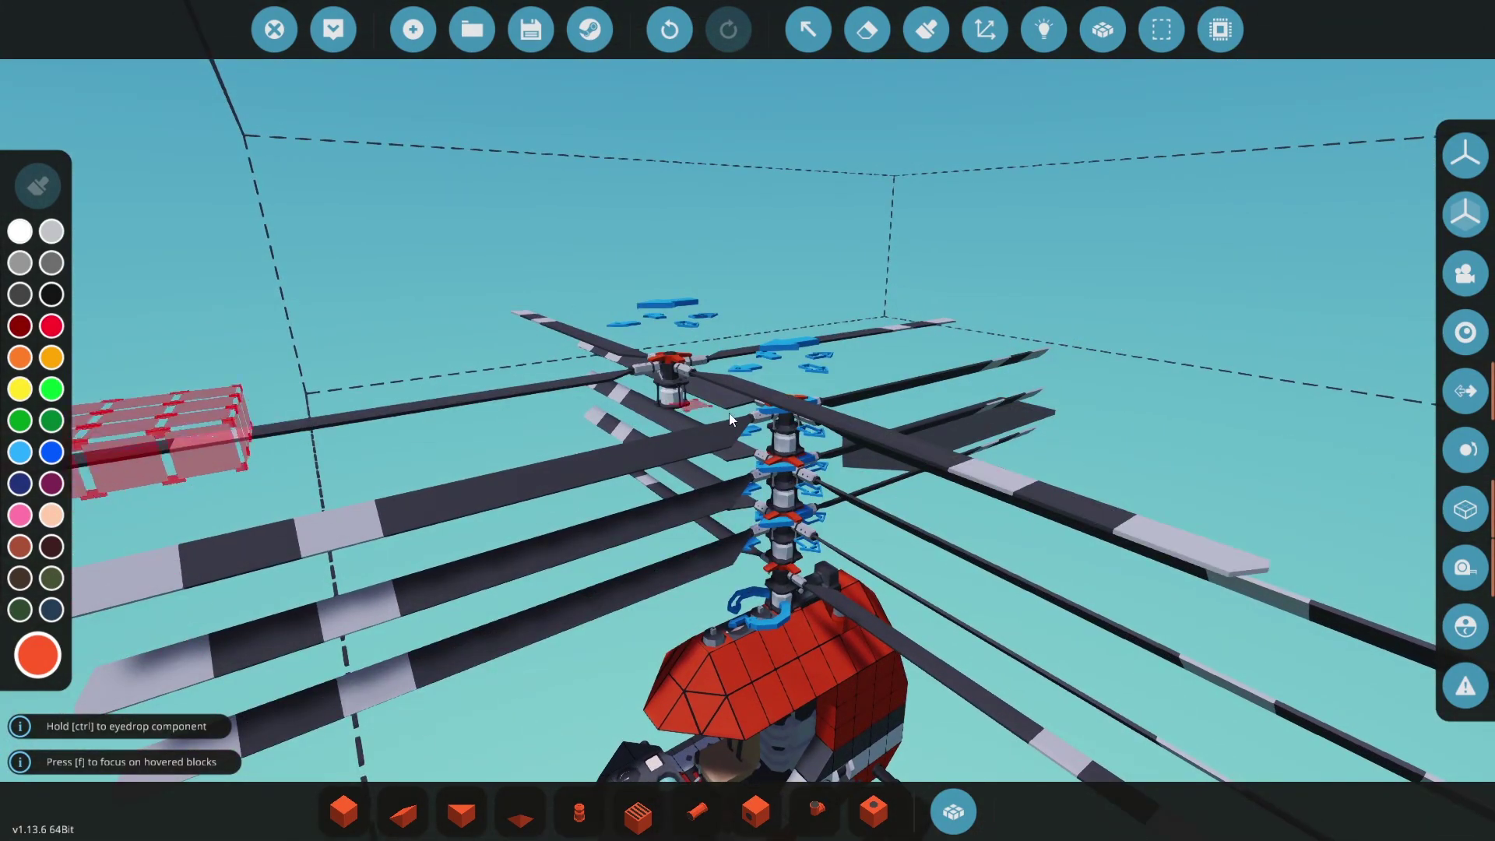
Step: Erase the surplus rotors from the mast, keeping one second rotor directly above the main rotor
key(Delete)
click(786, 426)
click(788, 475)
drag(1095, 488, 1037, 399)
Step: Set the upper small rotor to 2 blades with neutral blade pitch
click(808, 30)
click(740, 386)
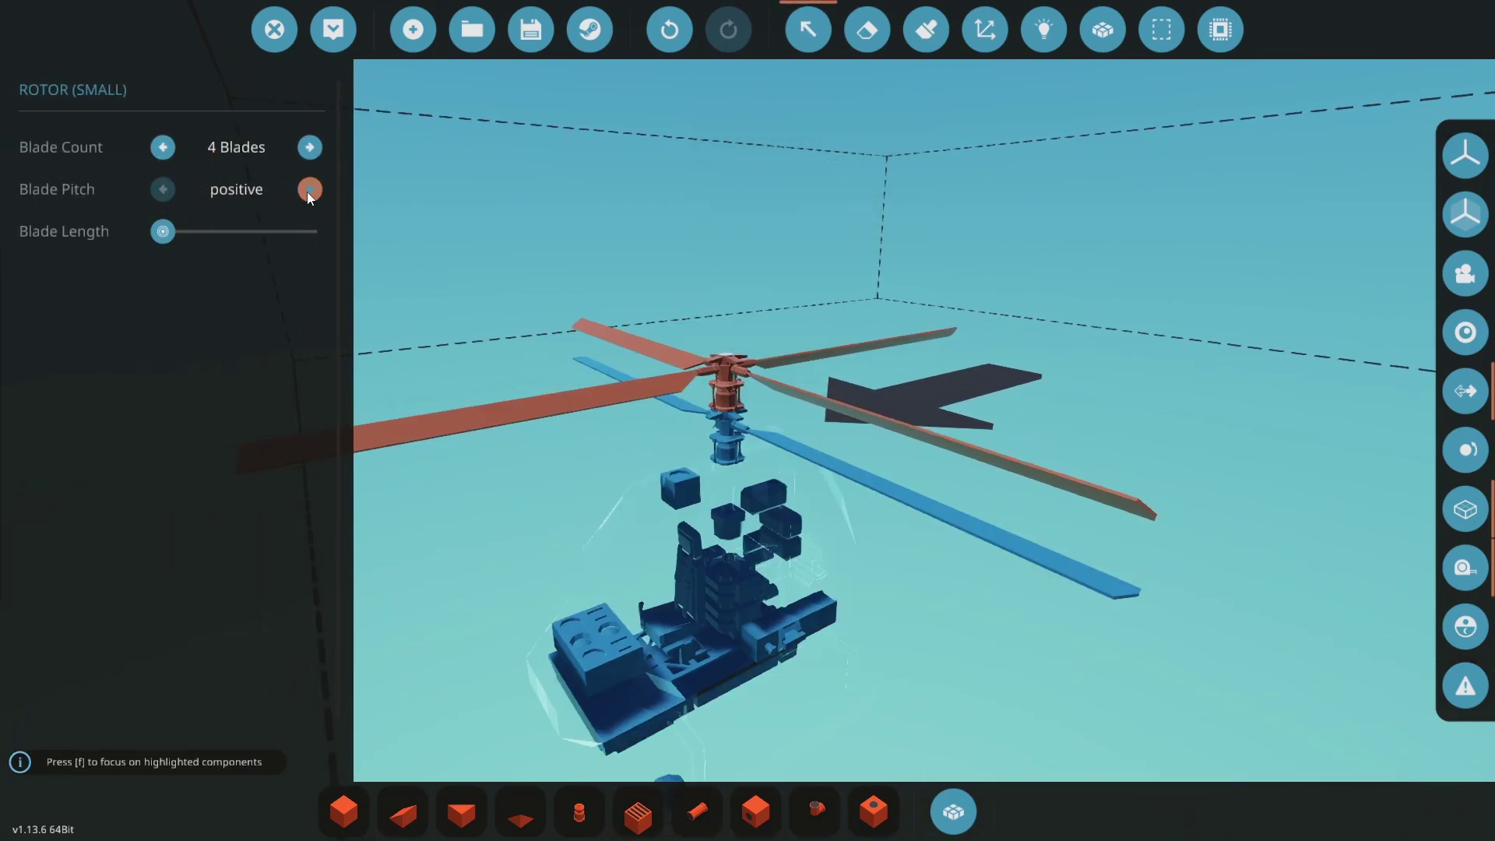
click(309, 191)
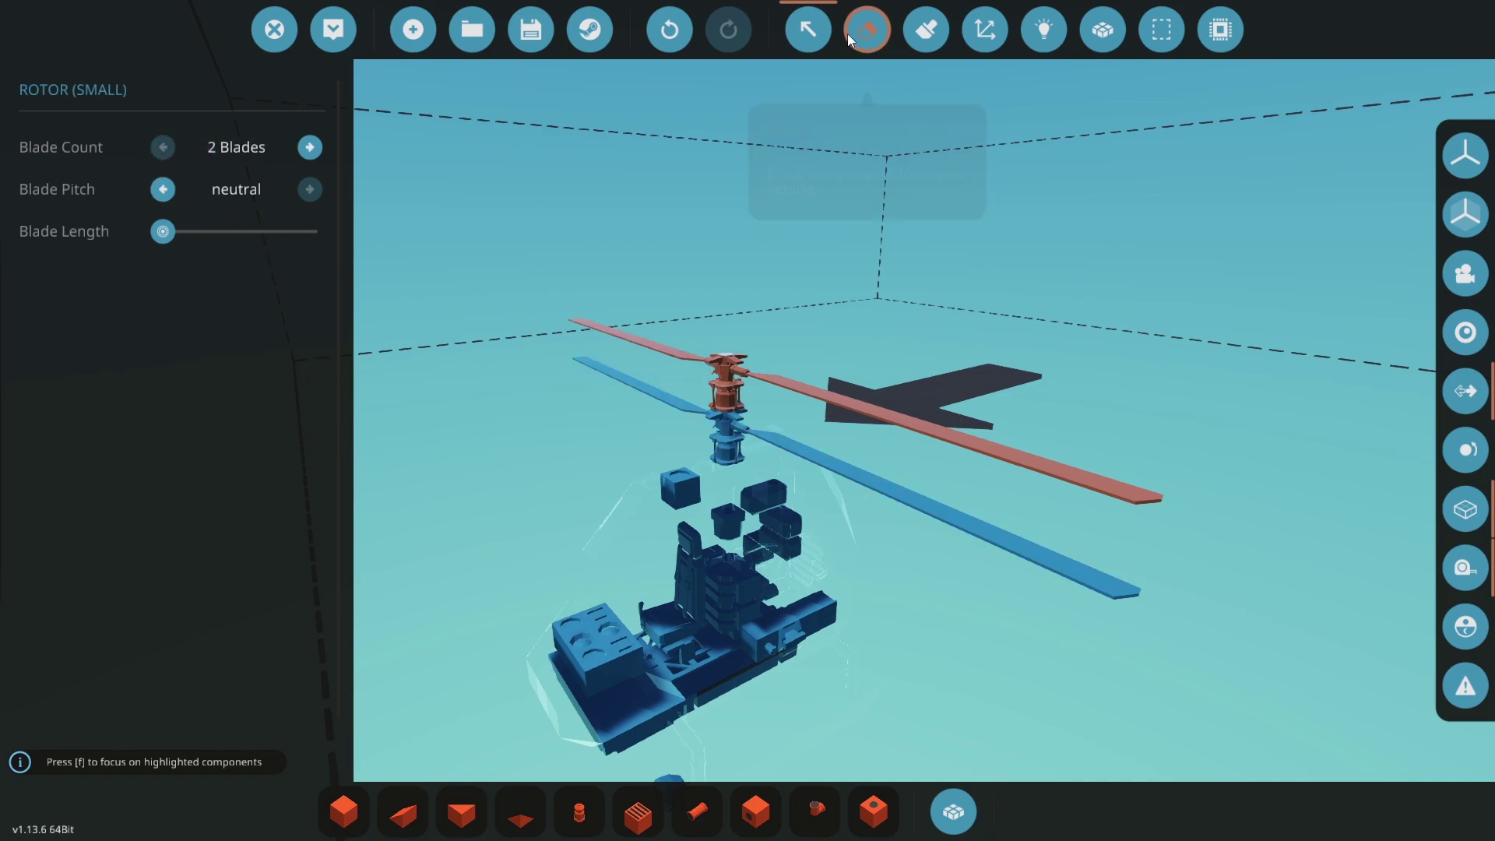
click(1167, 308)
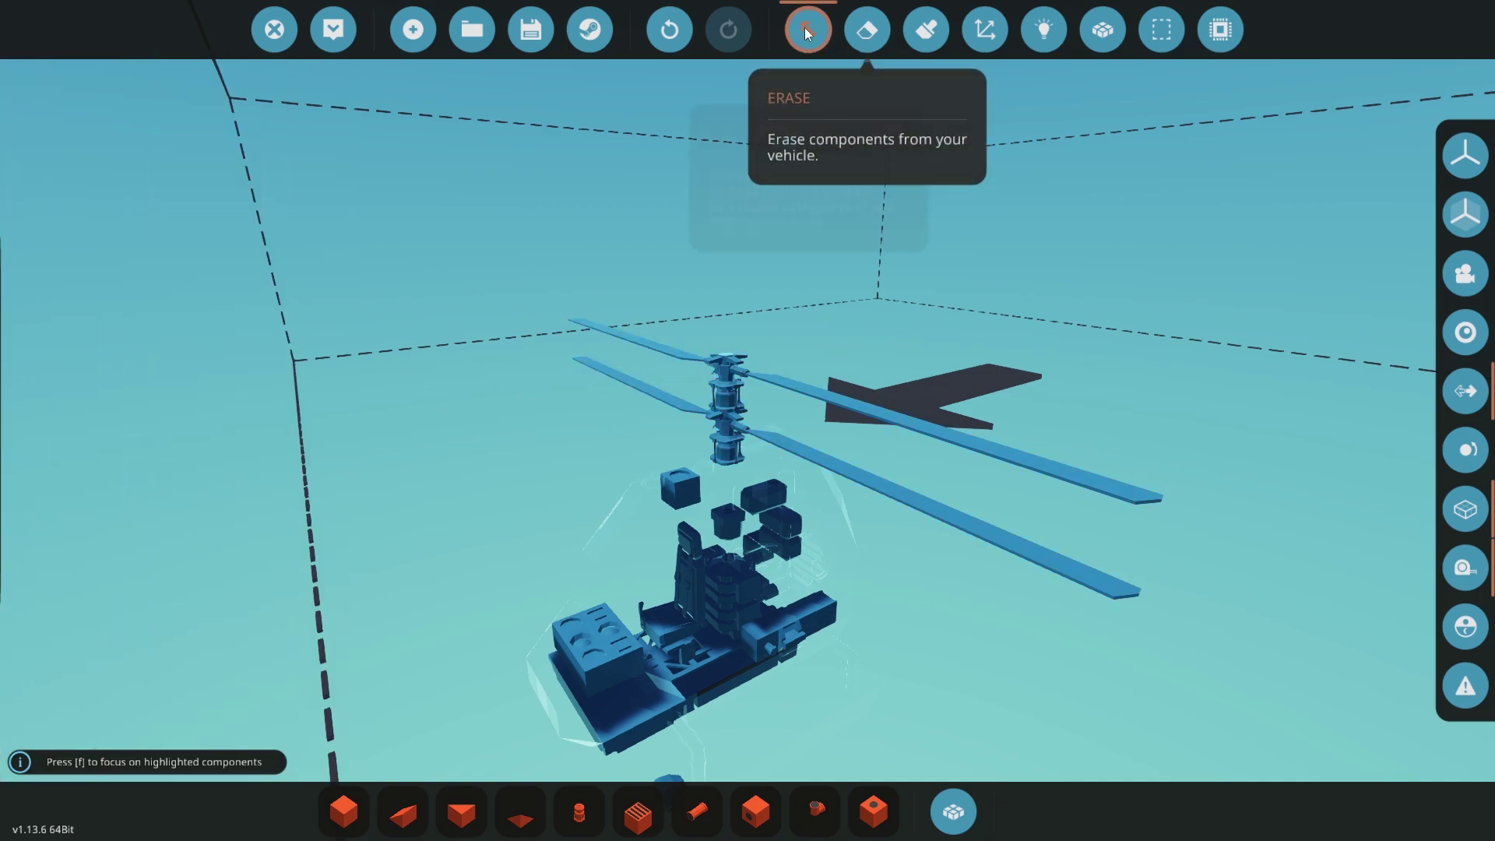
click(808, 32)
drag(1134, 287, 1134, 287)
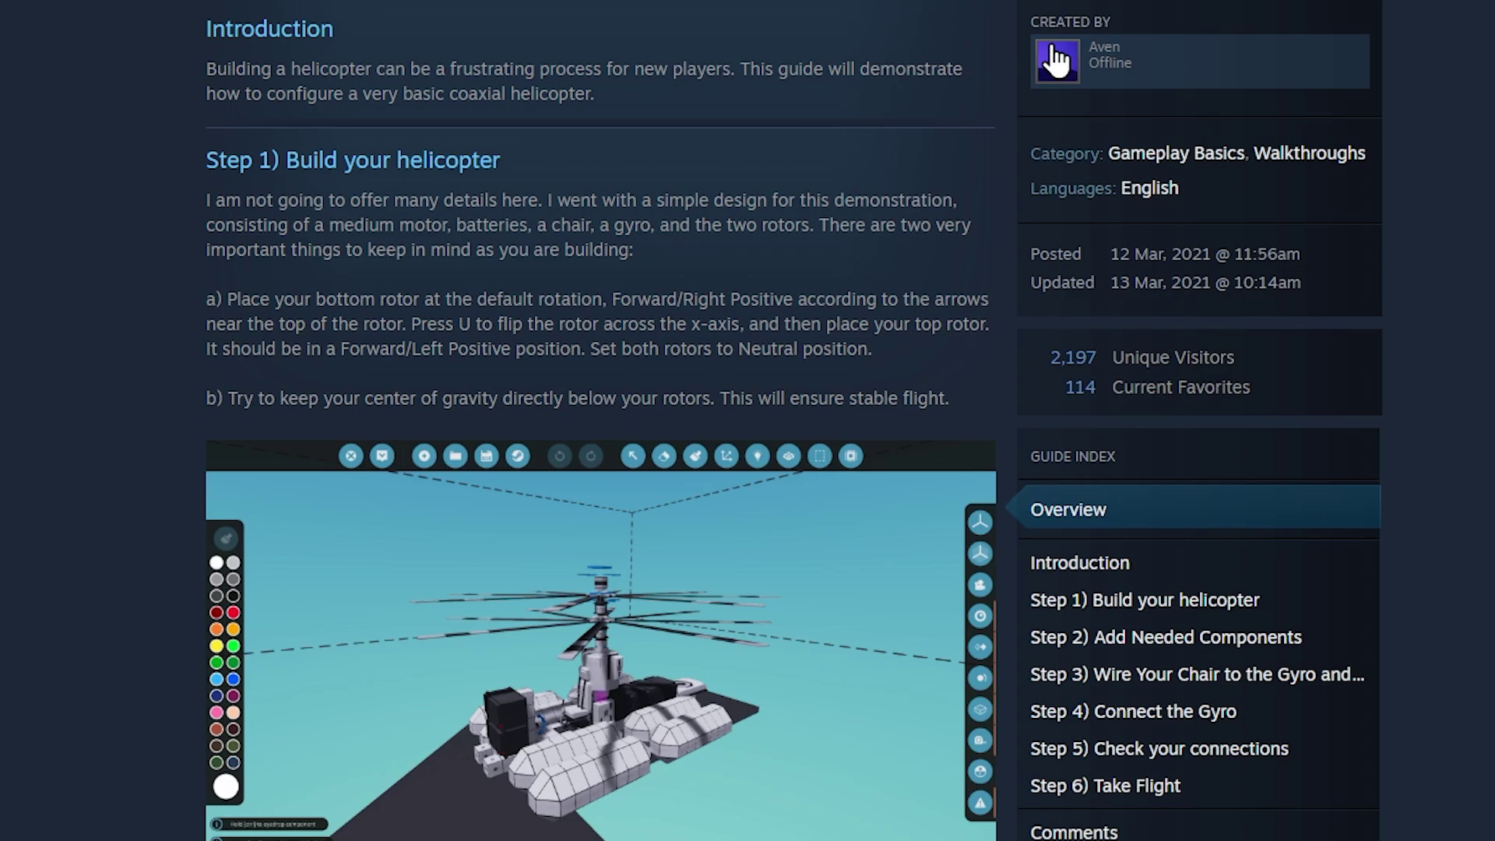
Step: Read the Steam guide on coaxial helicopters, covering rotor placement, needed components, and seat and gyro wiring
scroll(747, 421, down, 2)
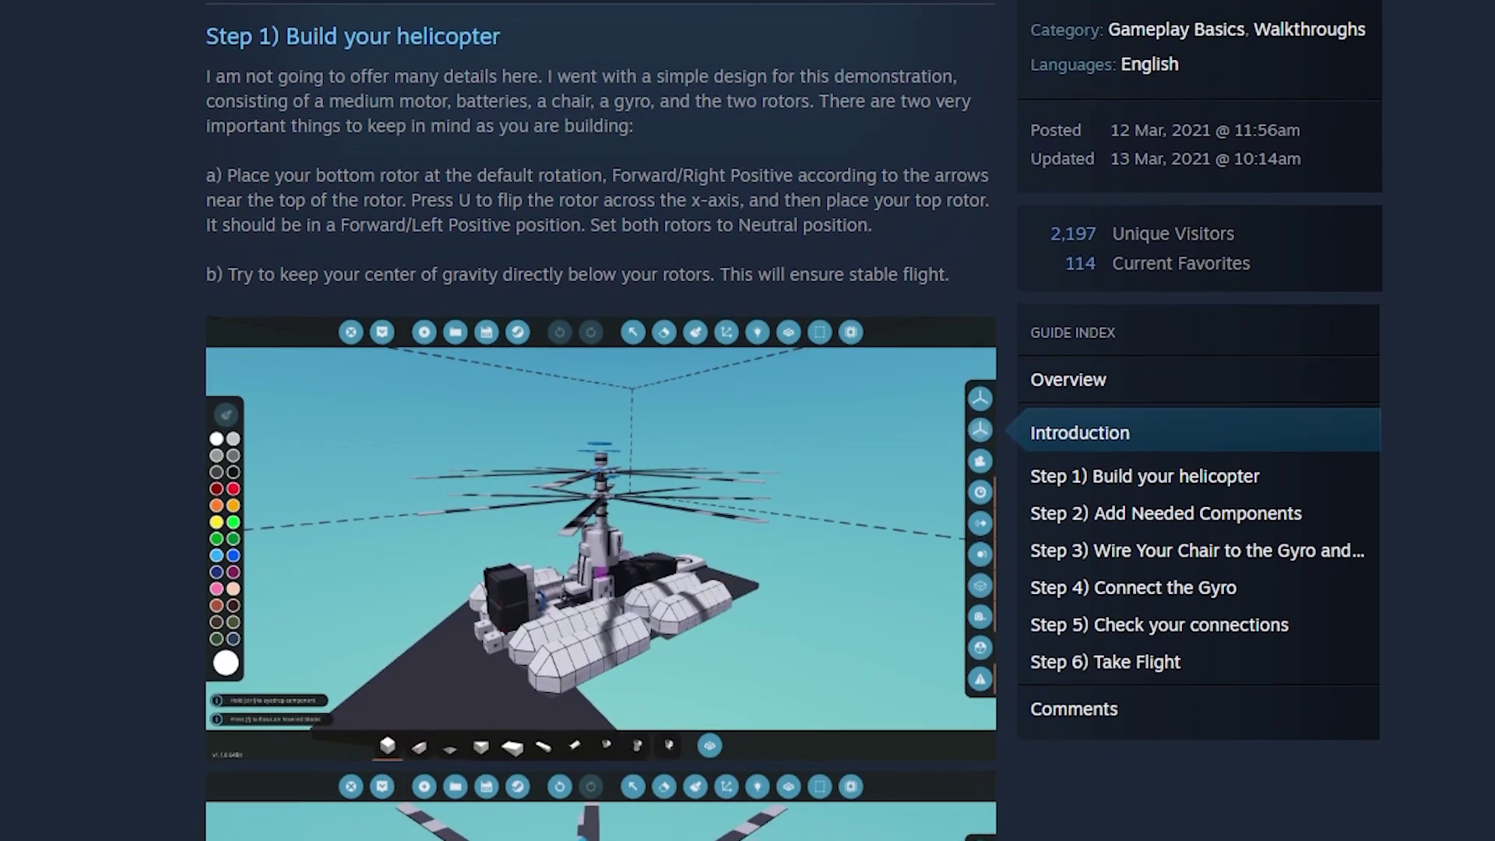
scroll(792, 420, down, 3)
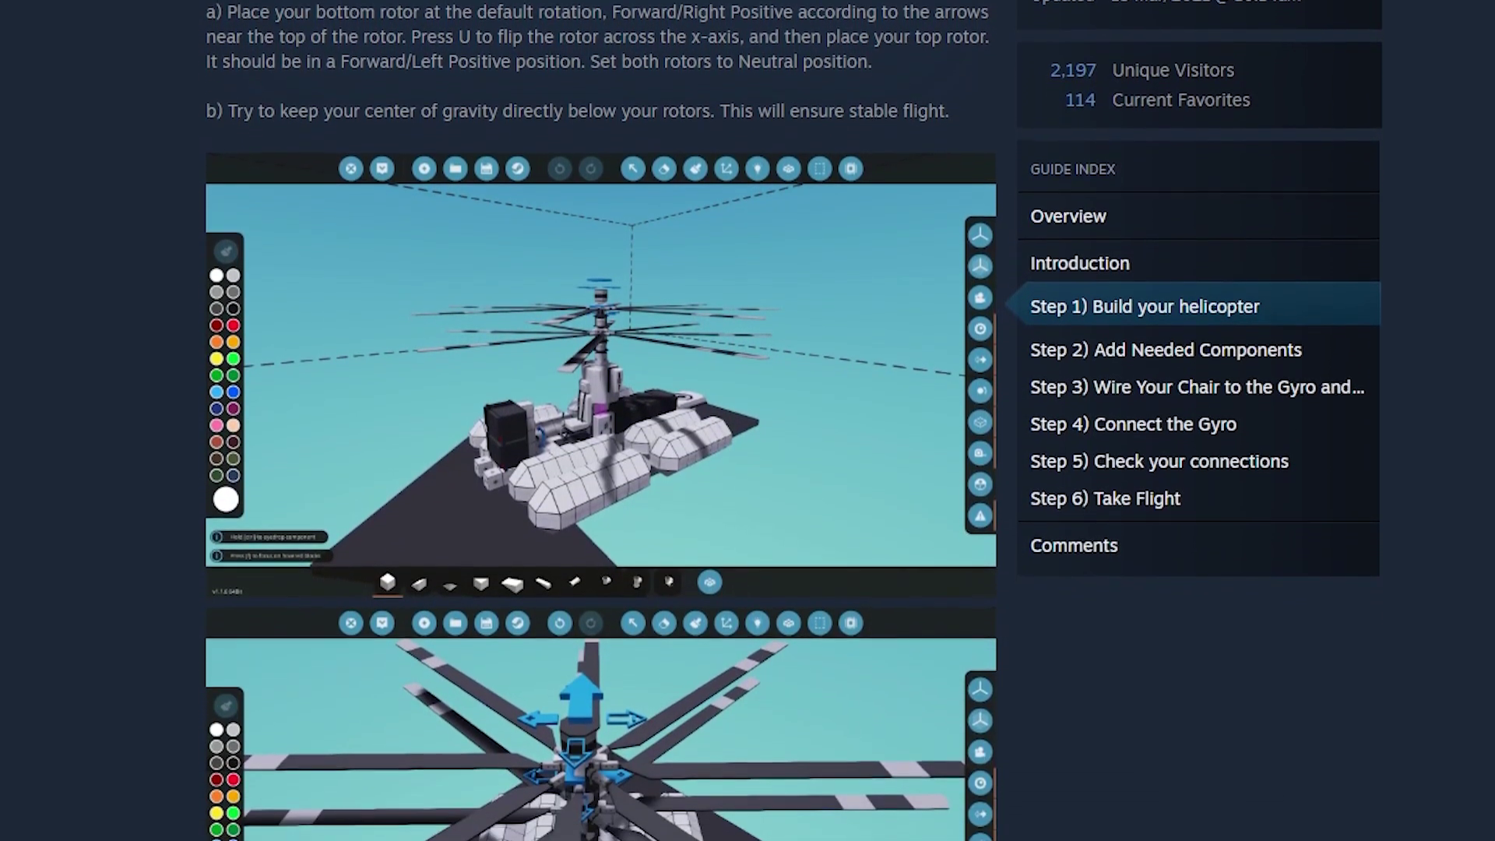
scroll(793, 420, down, 1)
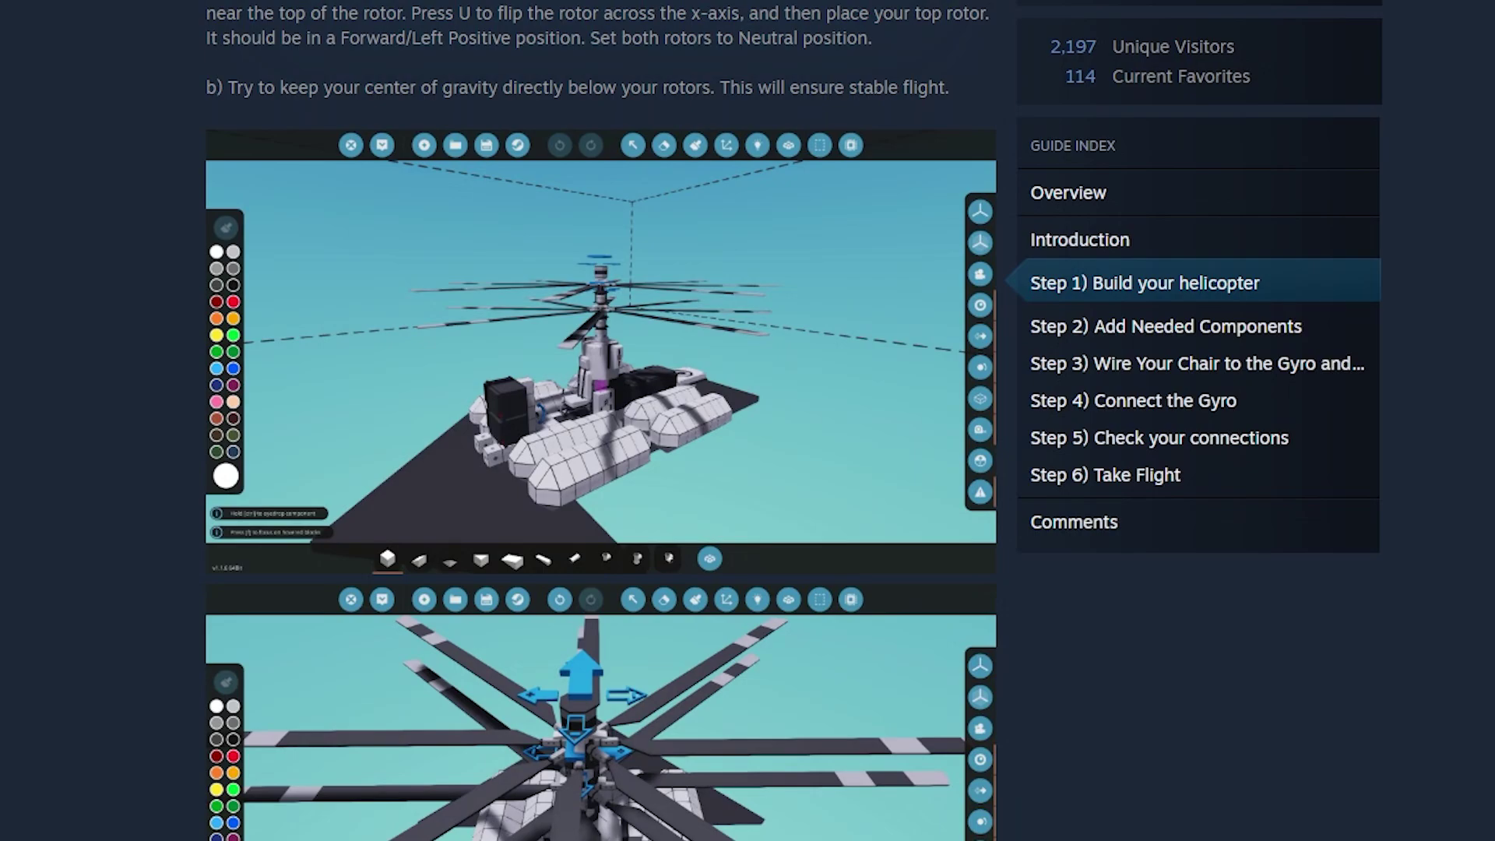
scroll(1056, 80, up, 5)
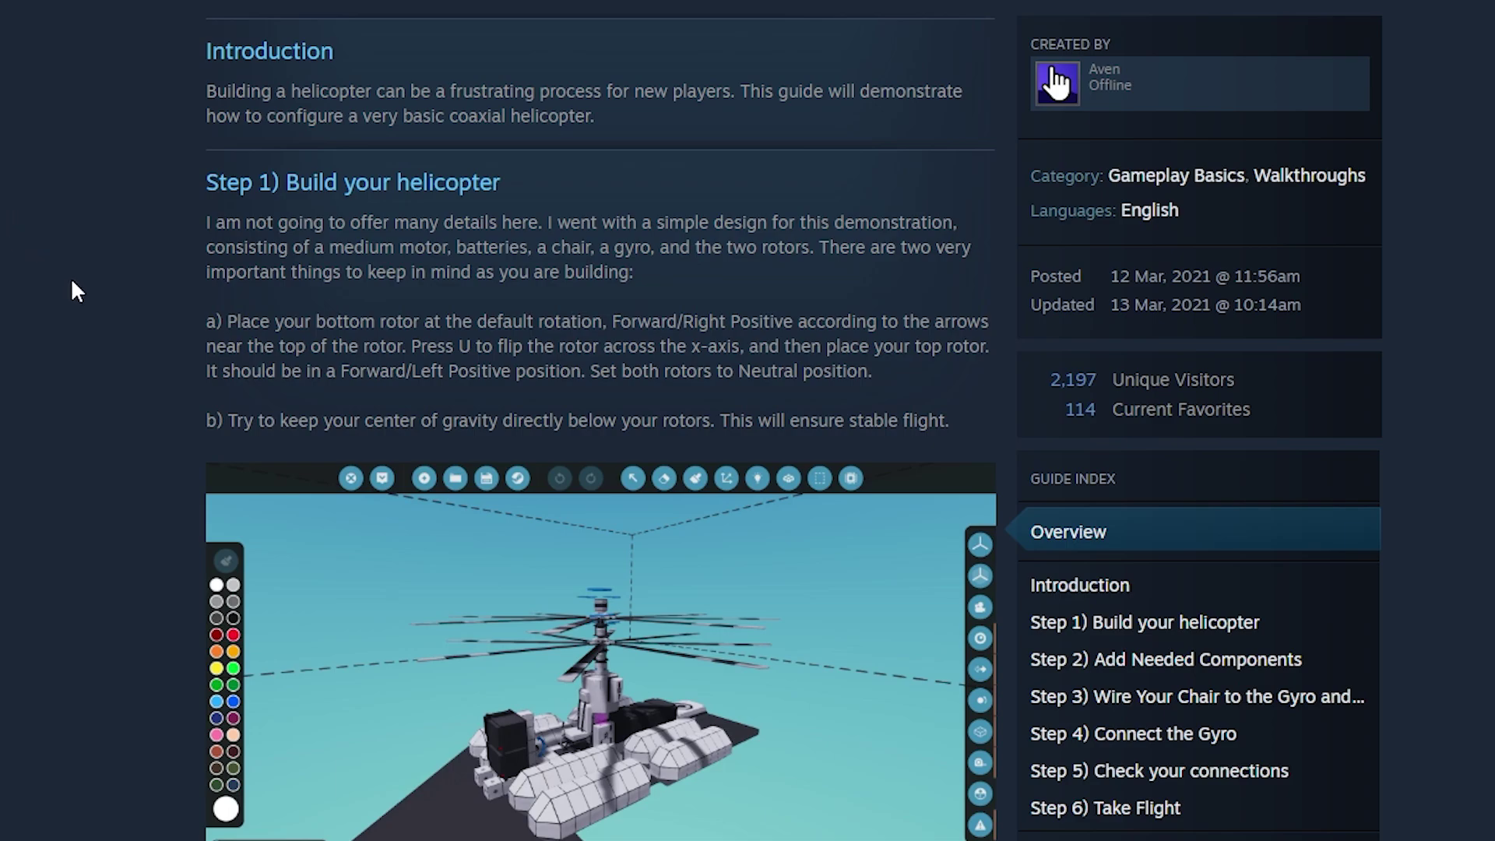
scroll(75, 399, down, 10)
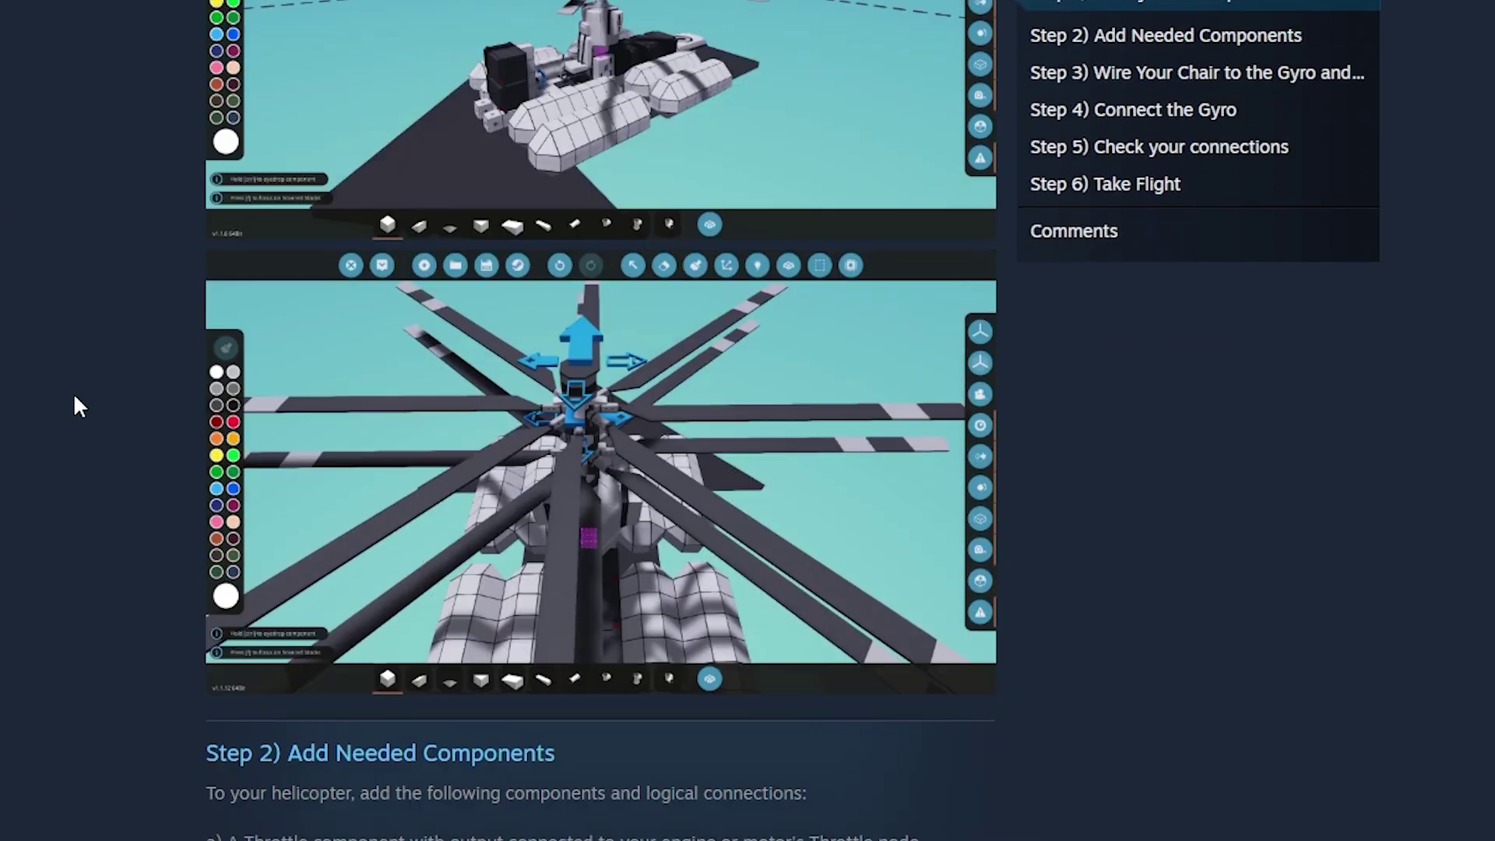
scroll(76, 403, down, 4)
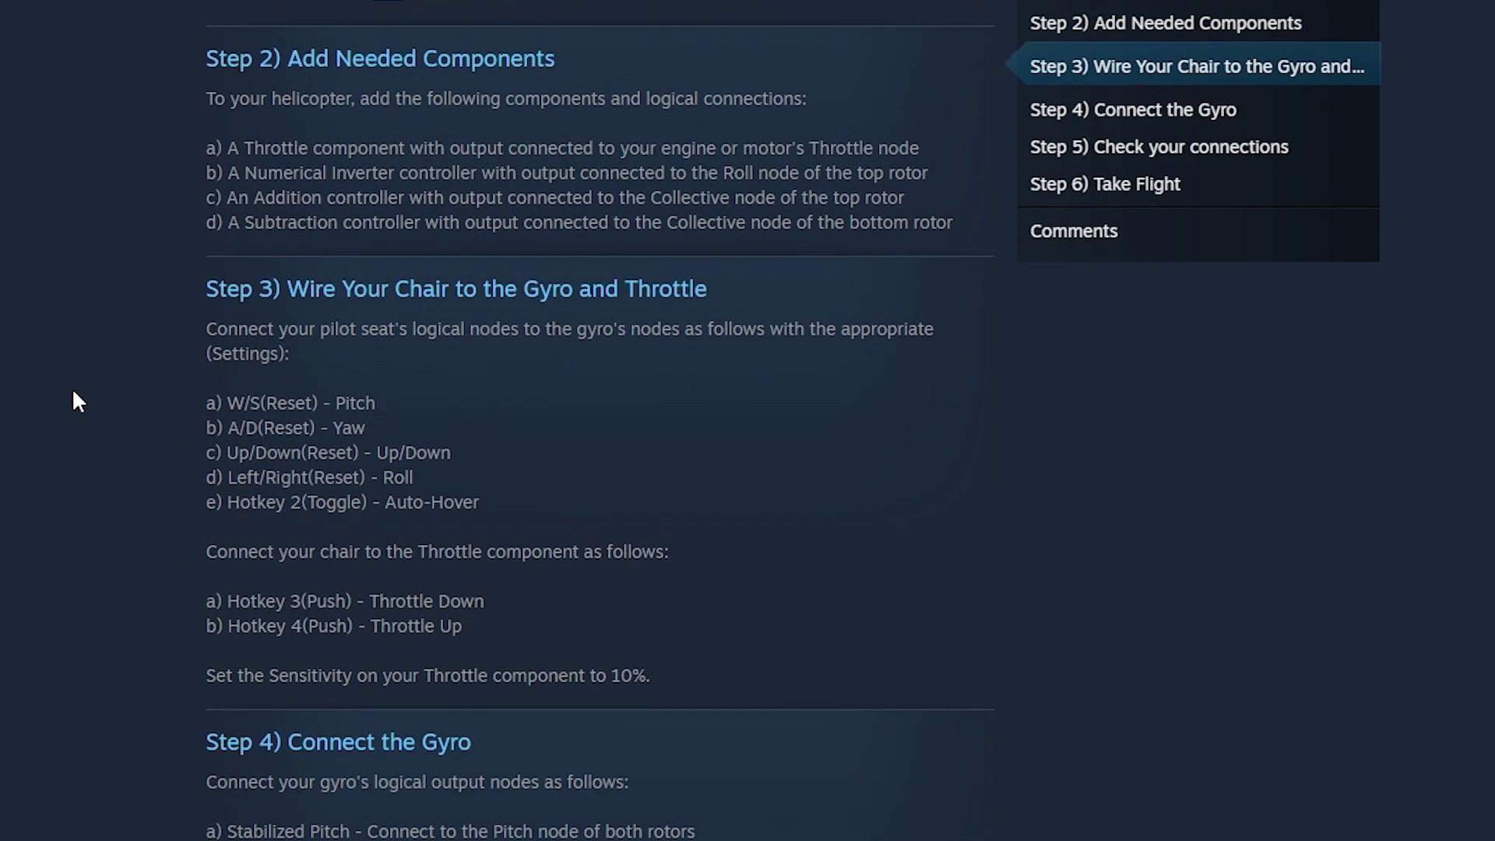
scroll(76, 400, down, 8)
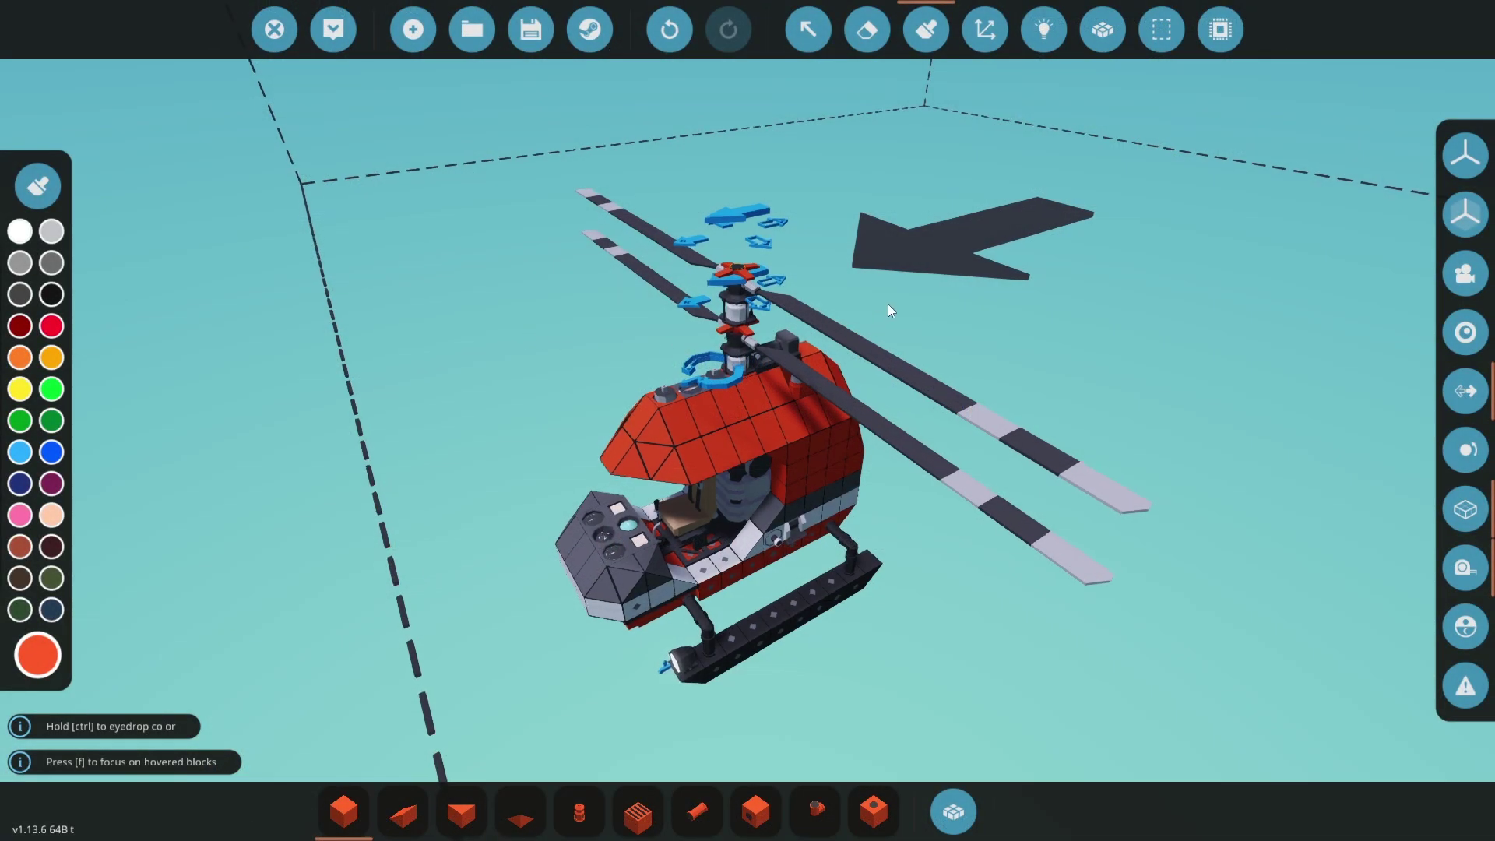
Step: Cut the upper rotor out as a selection, flip it, and place it back on the mast above the main rotor
key(w)
key(d)
key(d)
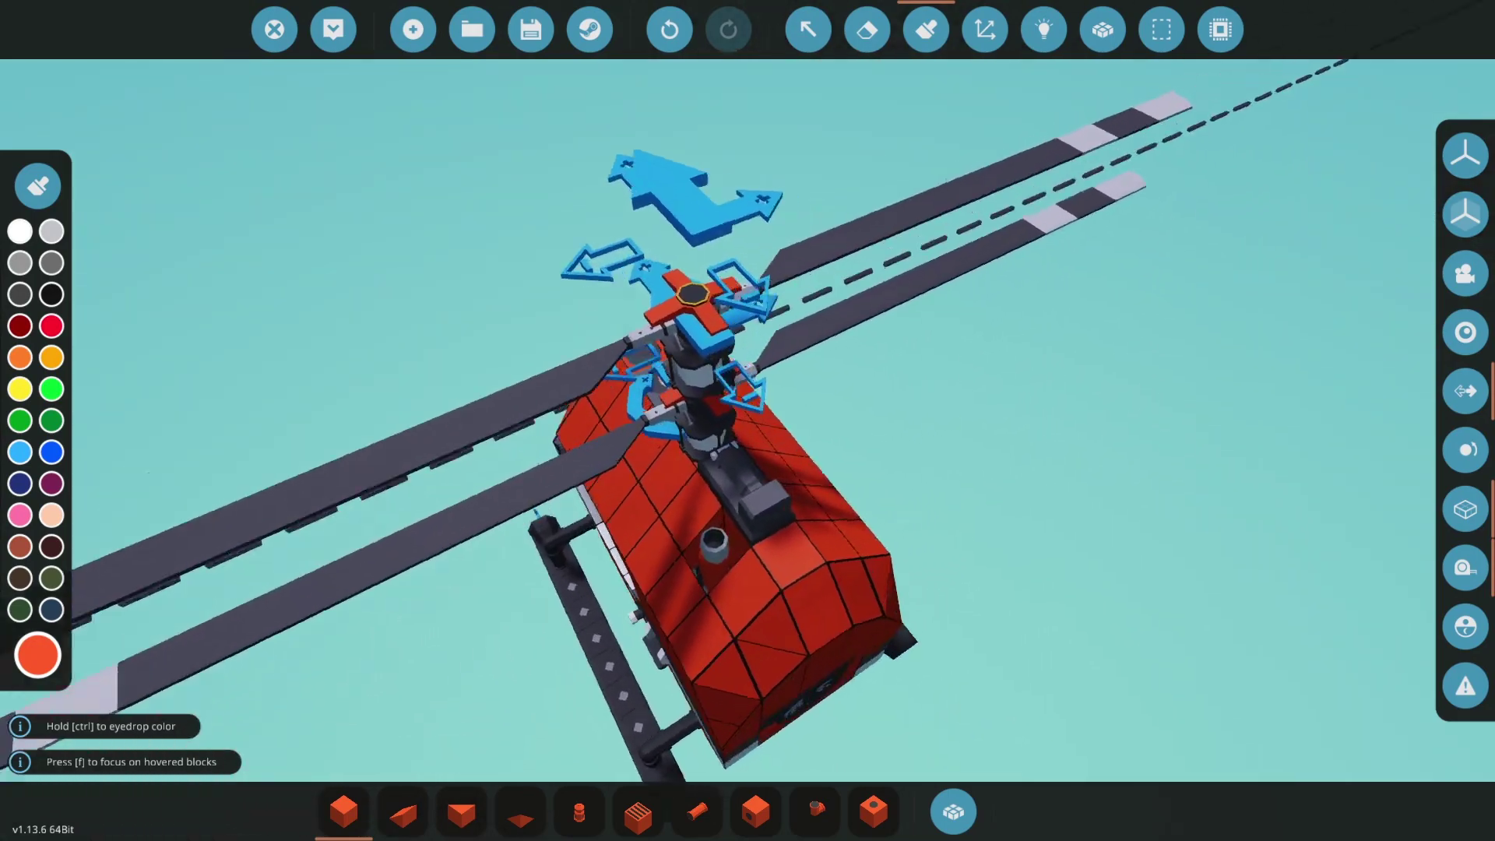
key(w)
click(1161, 30)
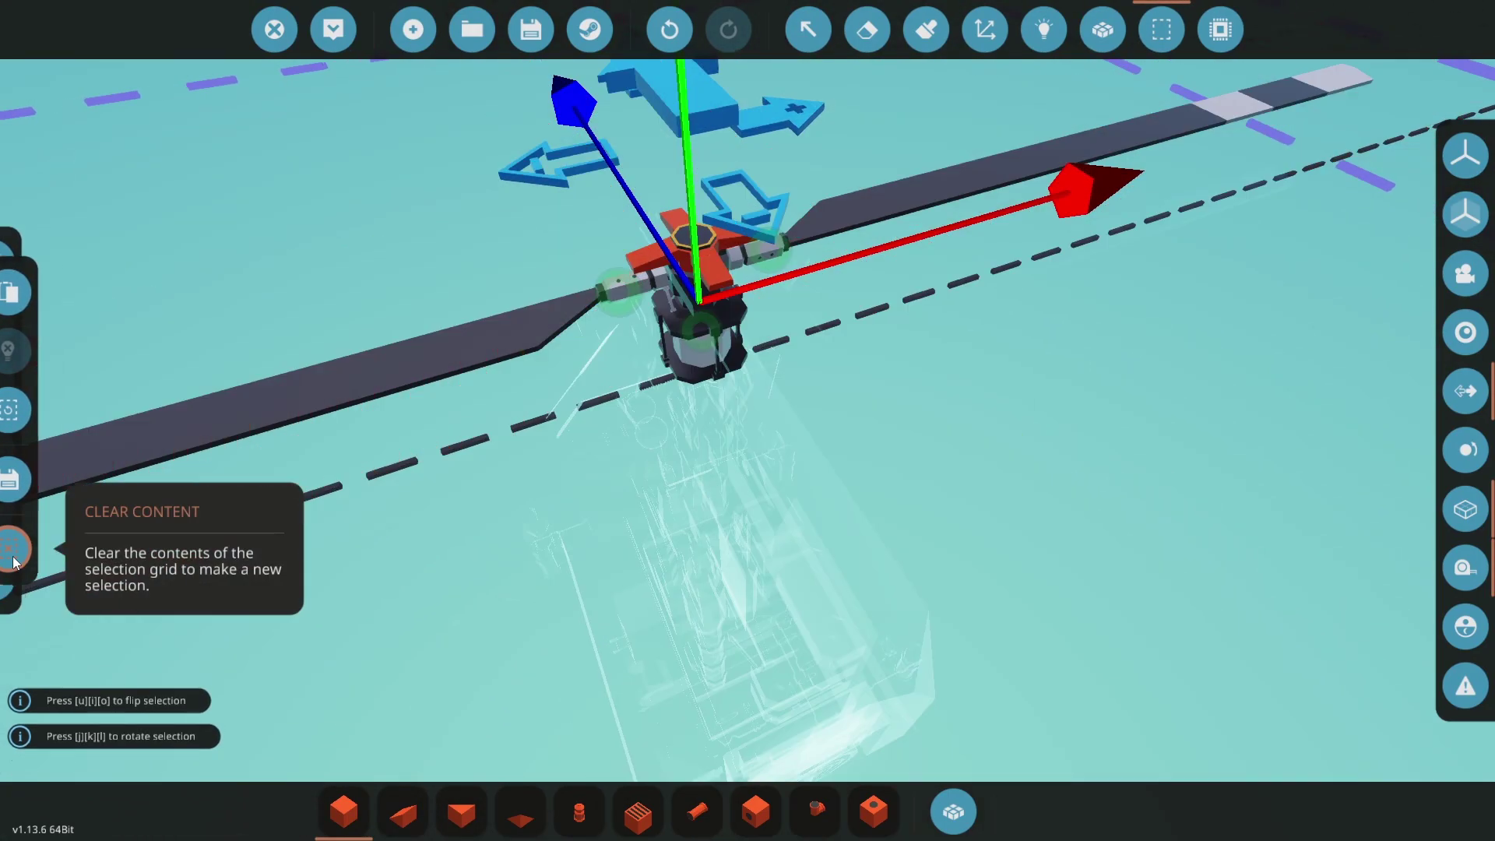
click(21, 552)
click(685, 325)
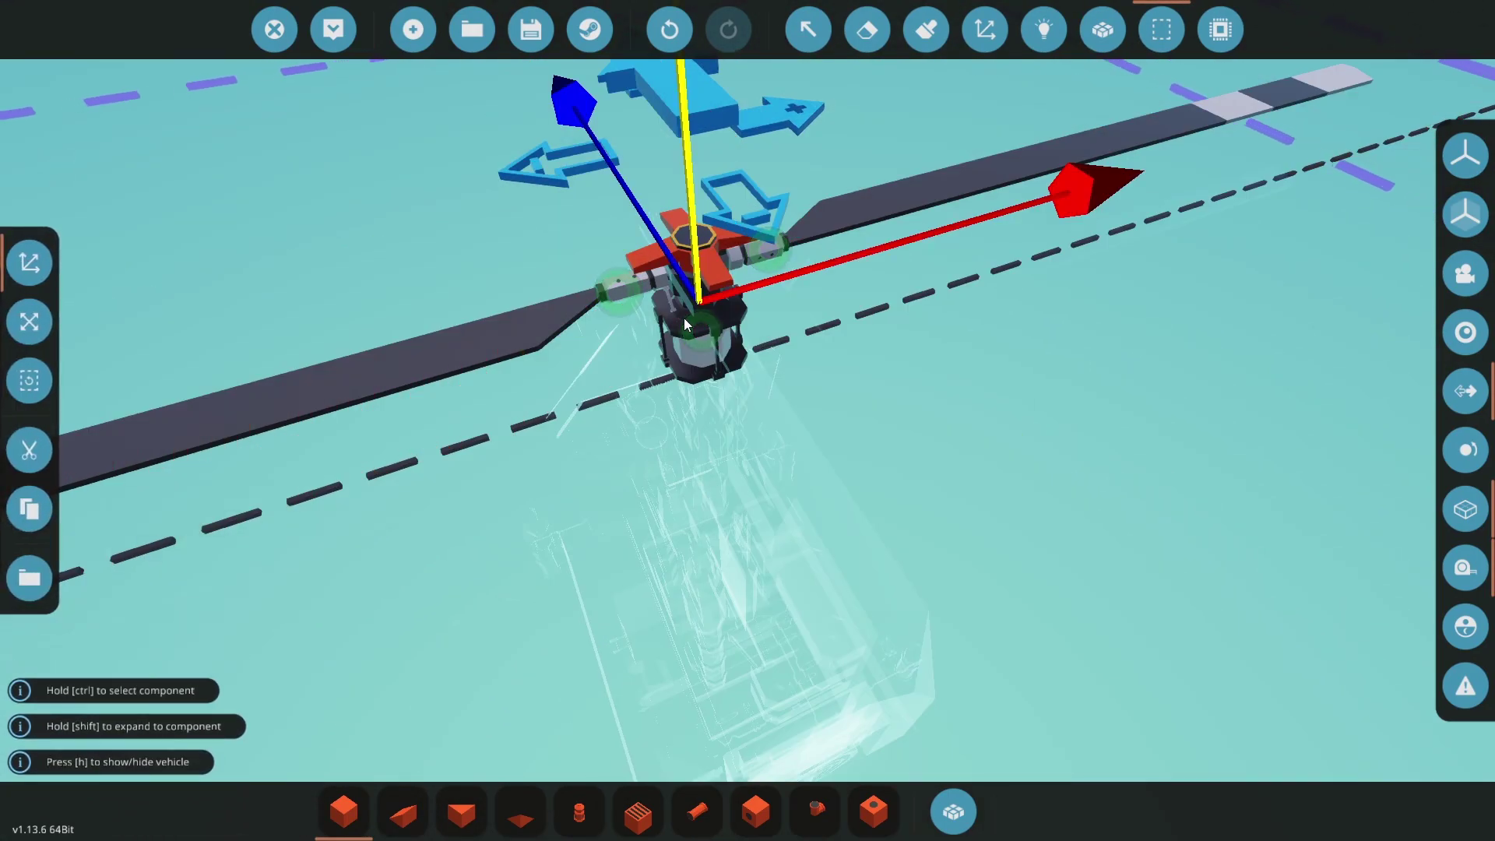
click(41, 442)
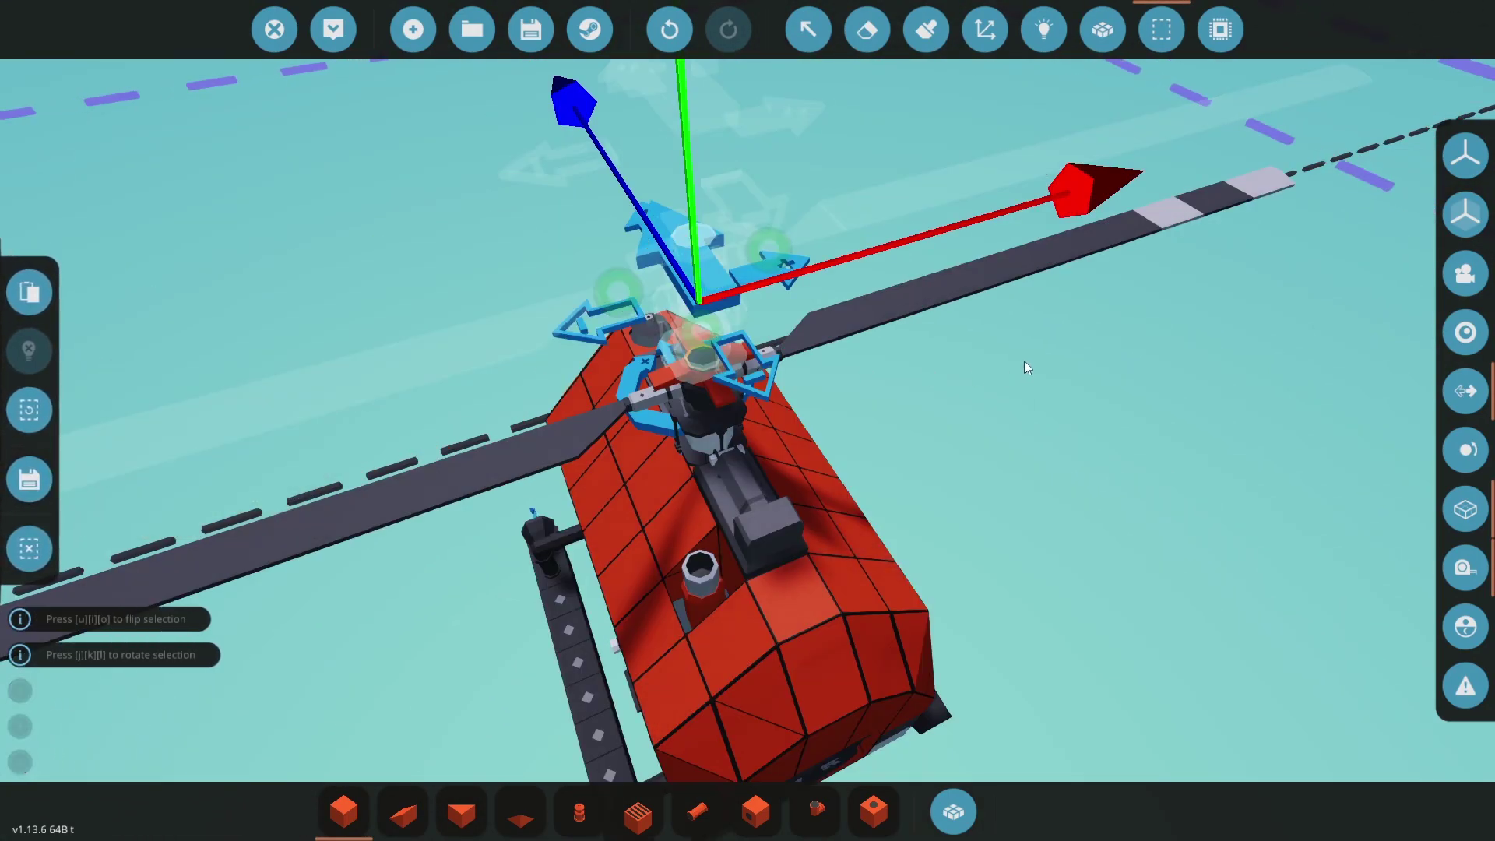
mouse_move(1025, 361)
mouse_down()
mouse_move(1015, 230)
mouse_move(1020, 351)
mouse_up()
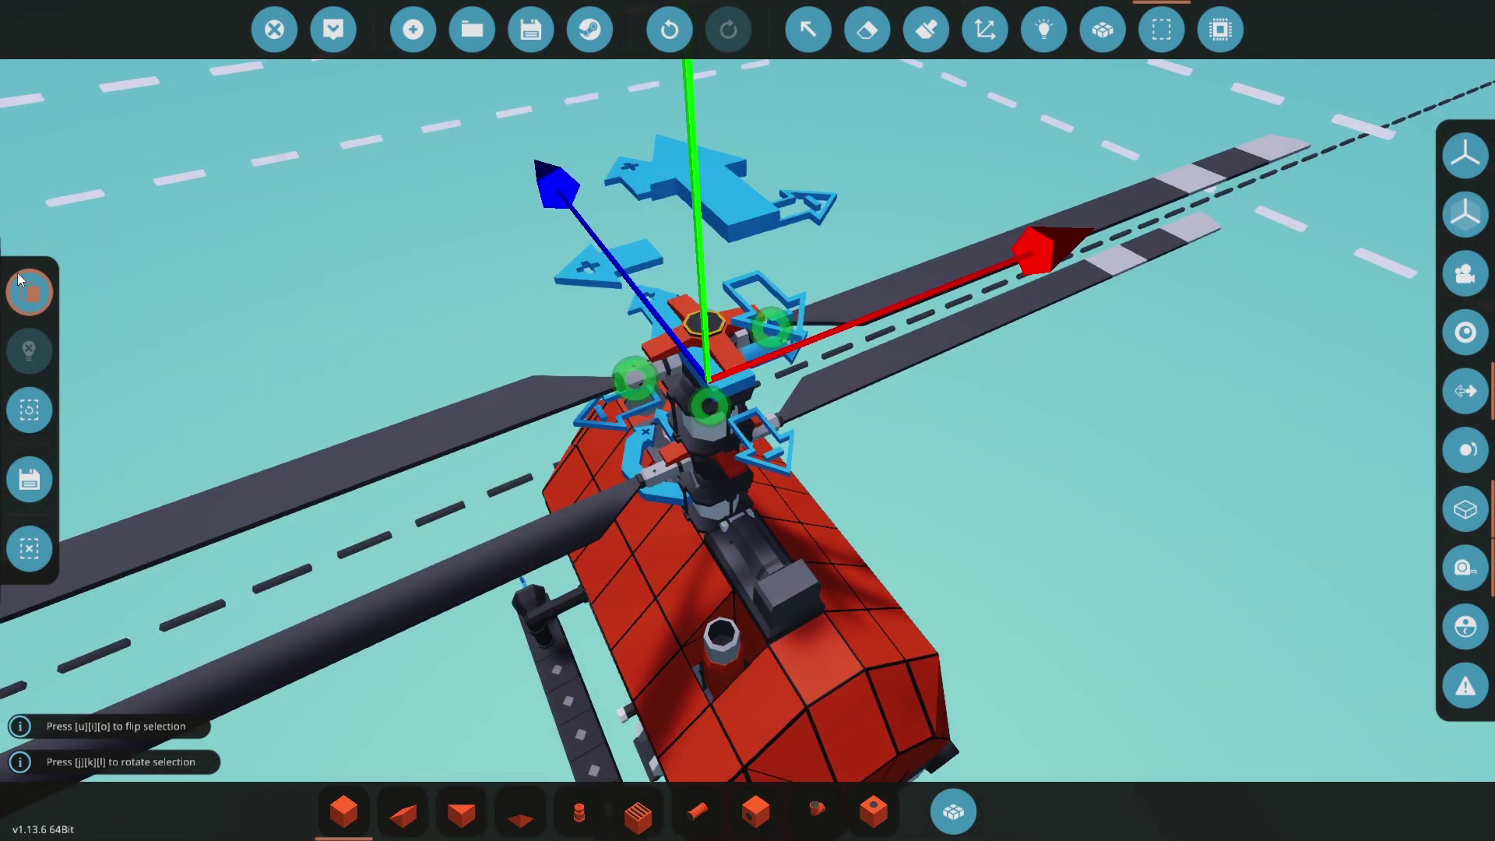
click(19, 279)
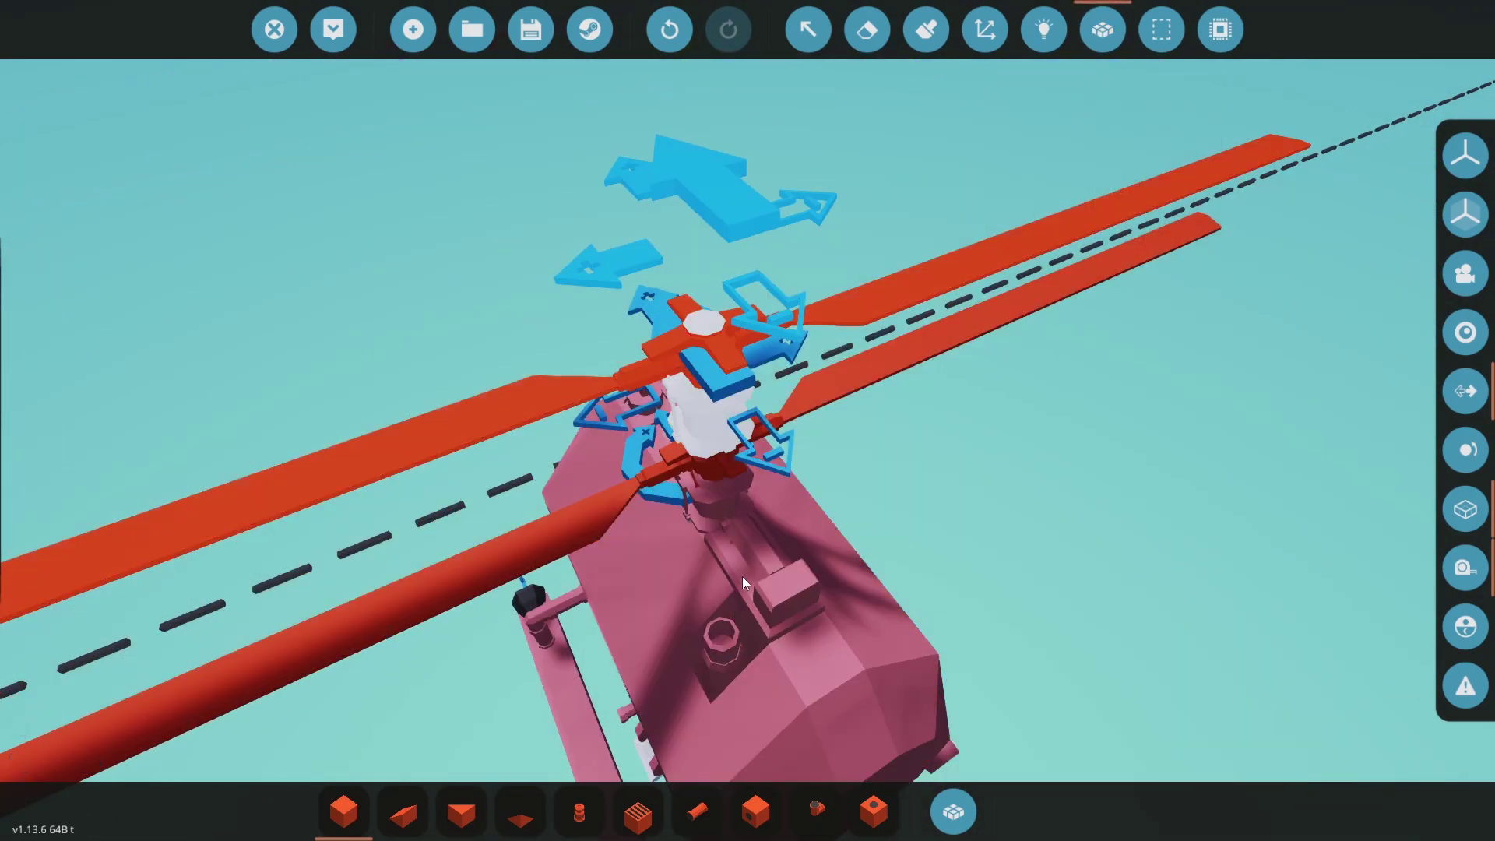
Step: Merge the re-placed upper rotor with the helicopter body
key(w)
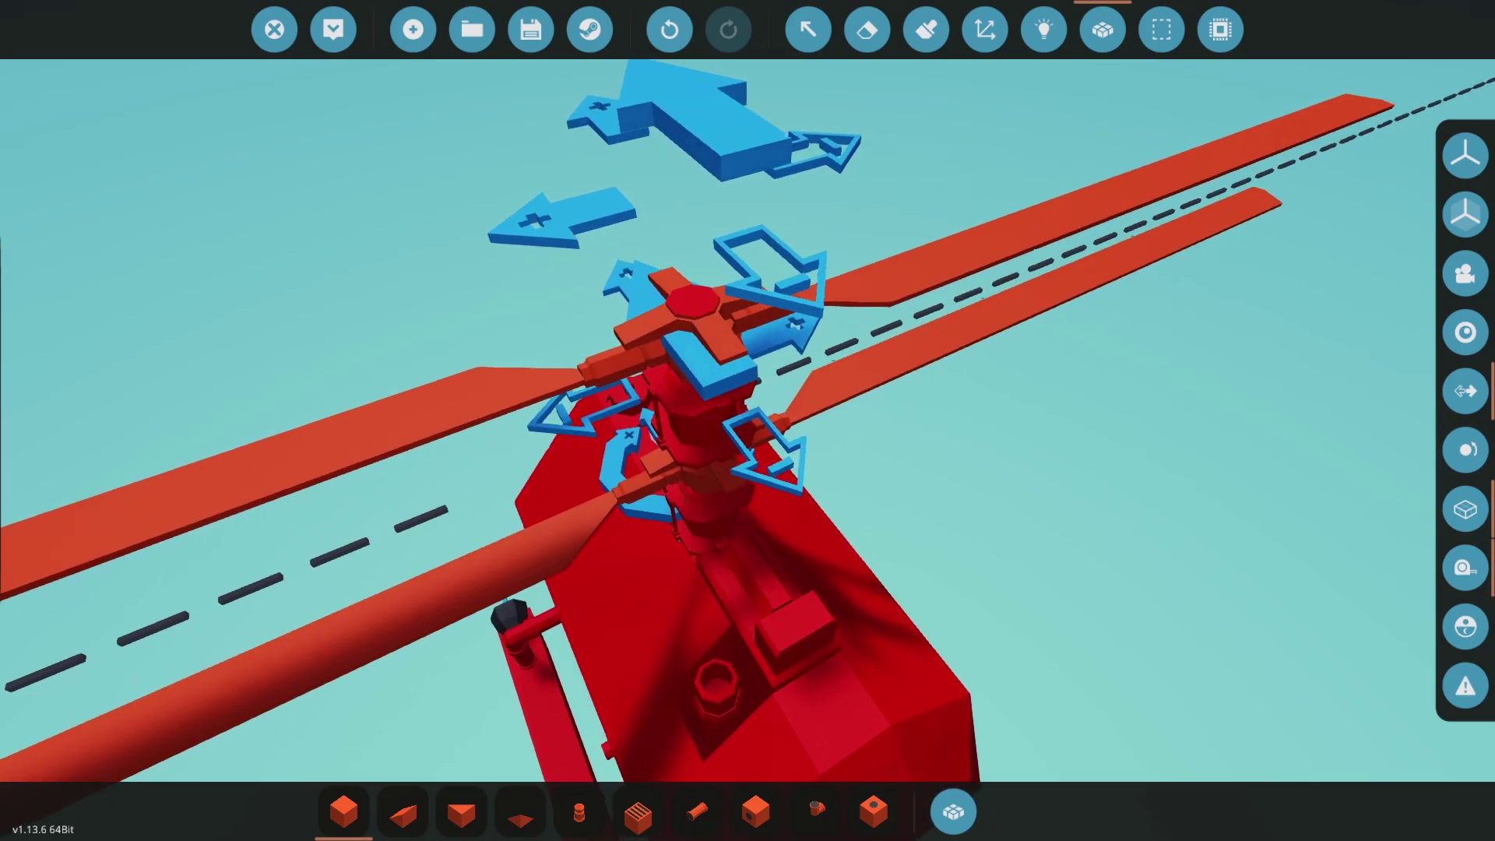
key(w)
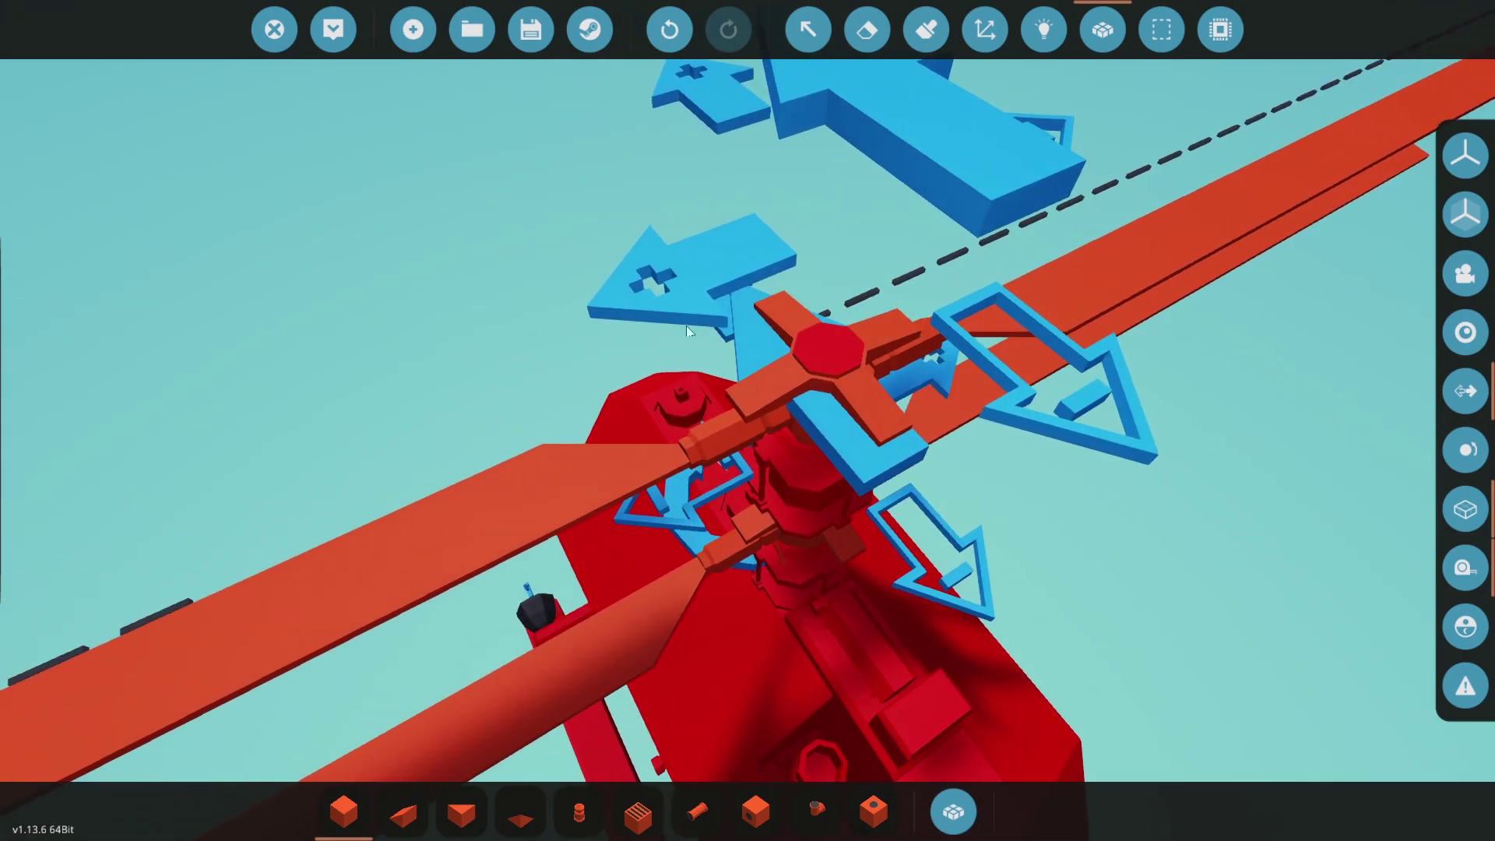
key(d)
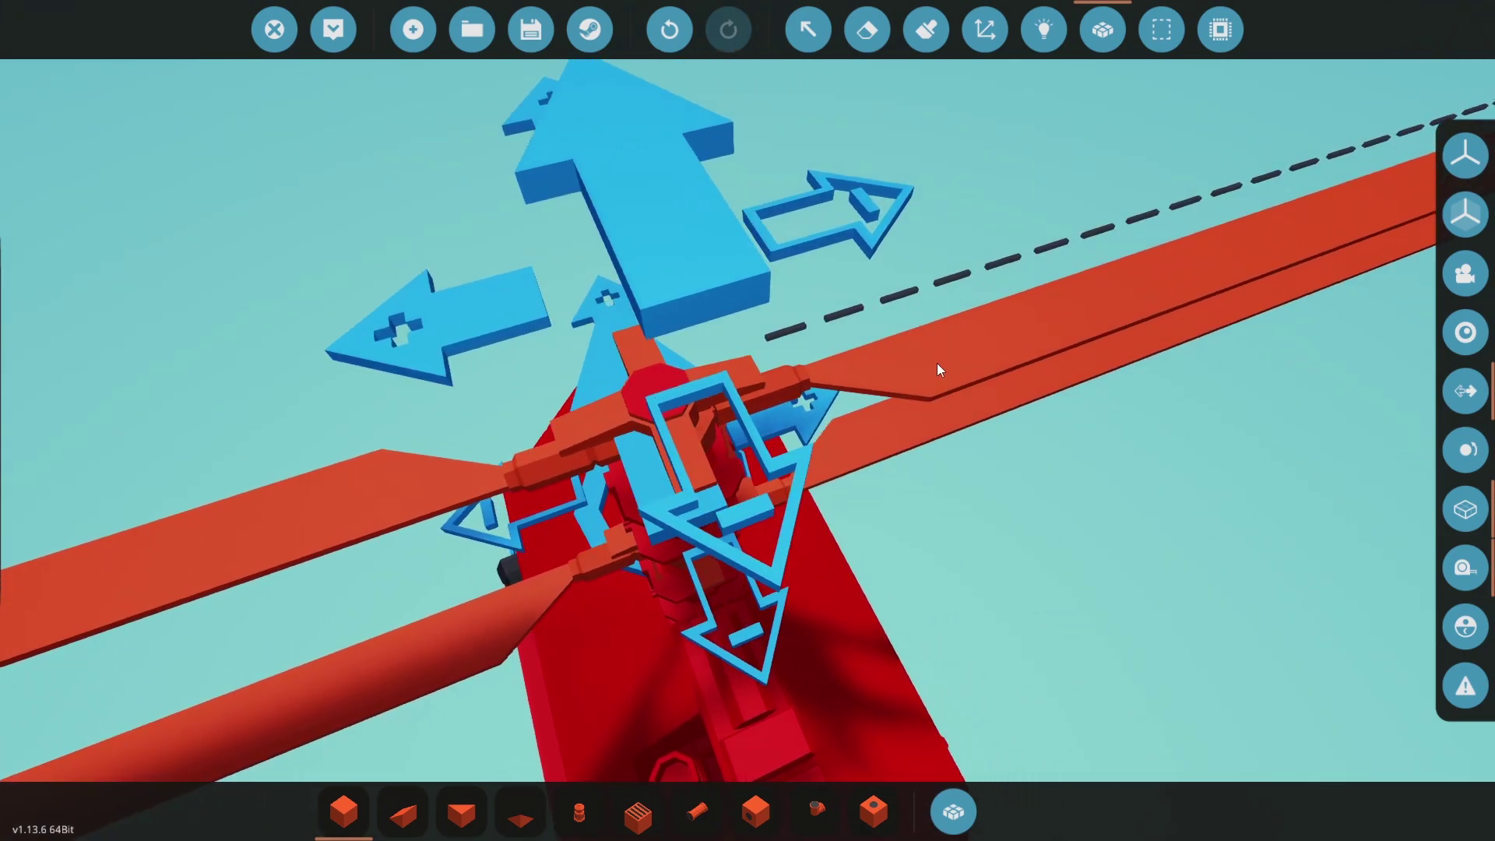
key(s)
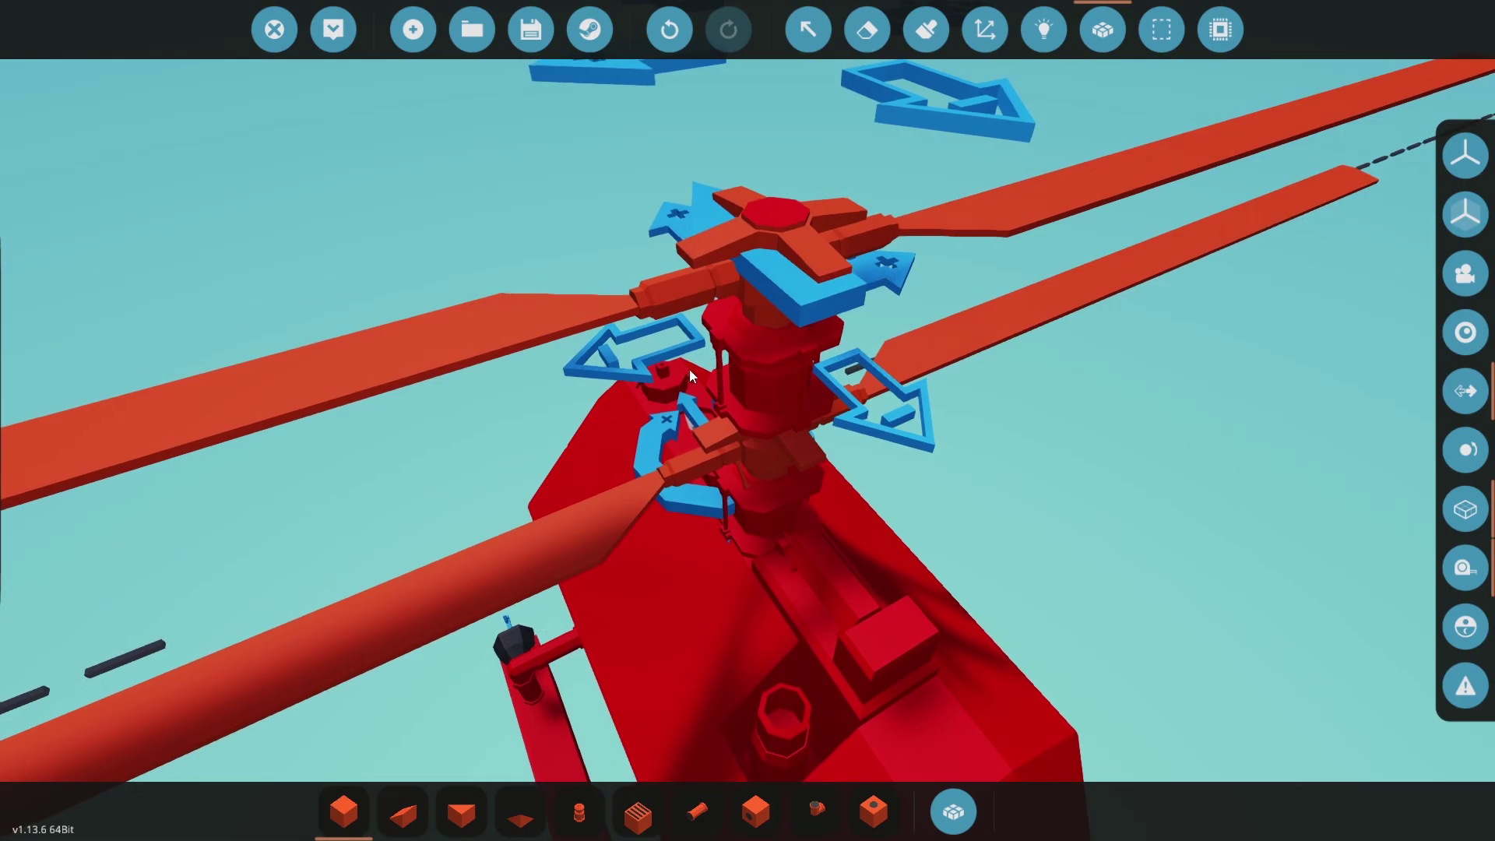
key(2)
key(s)
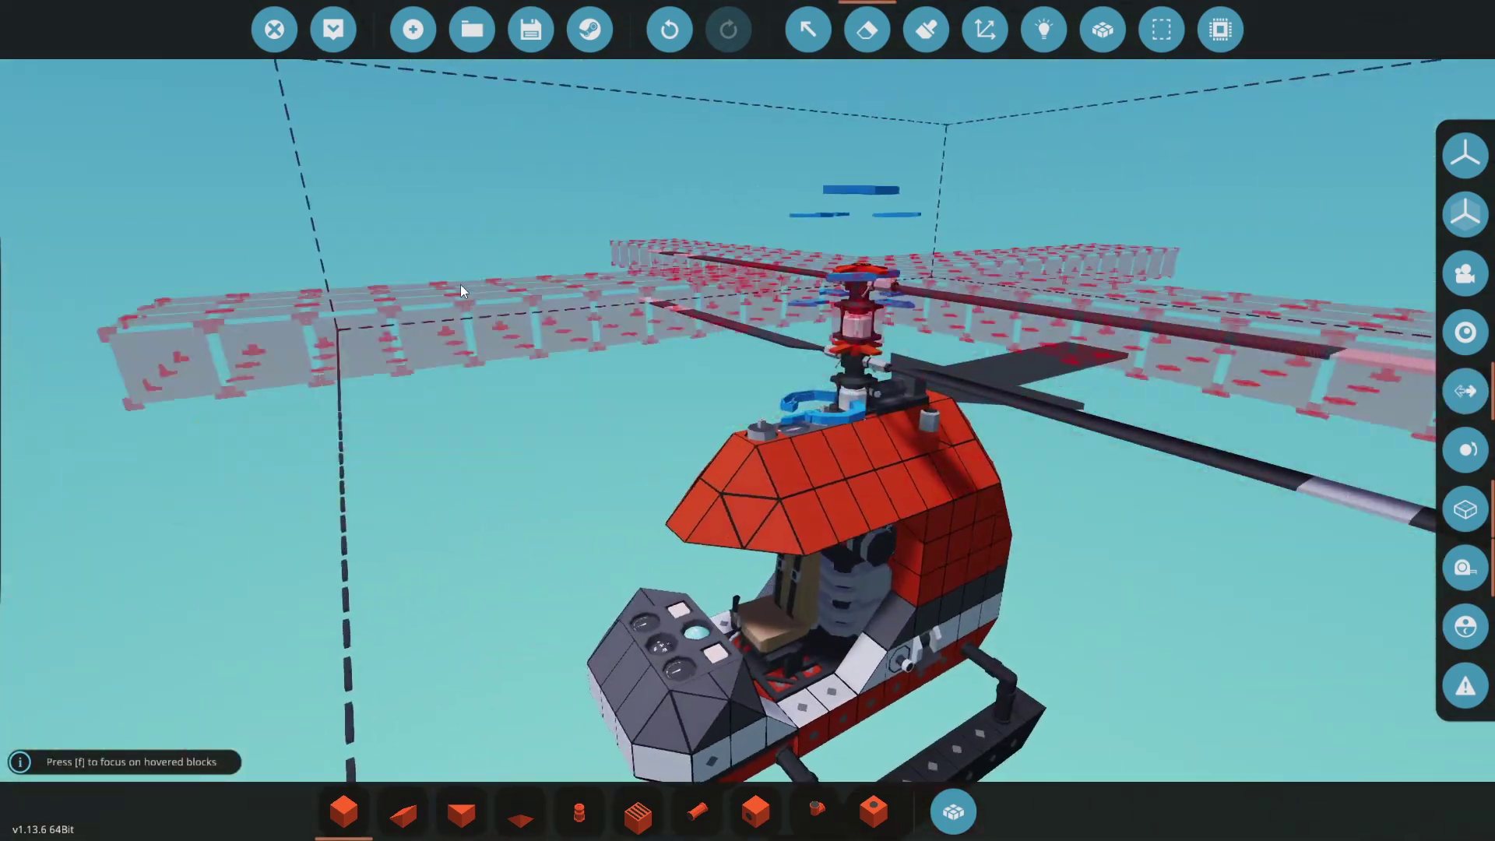
scroll(700, 296, down, 3)
key(s)
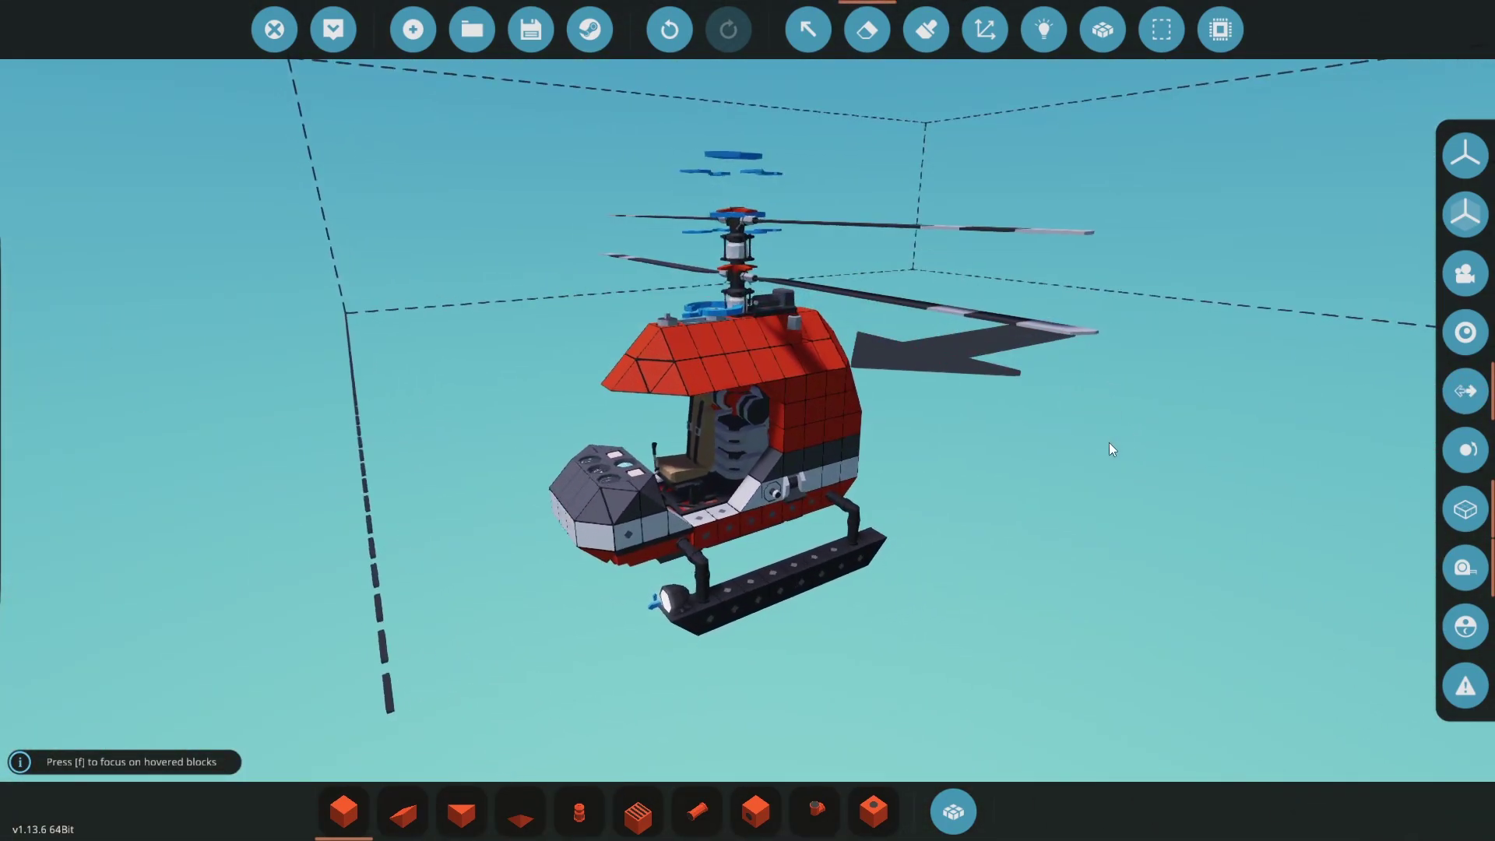
key(w)
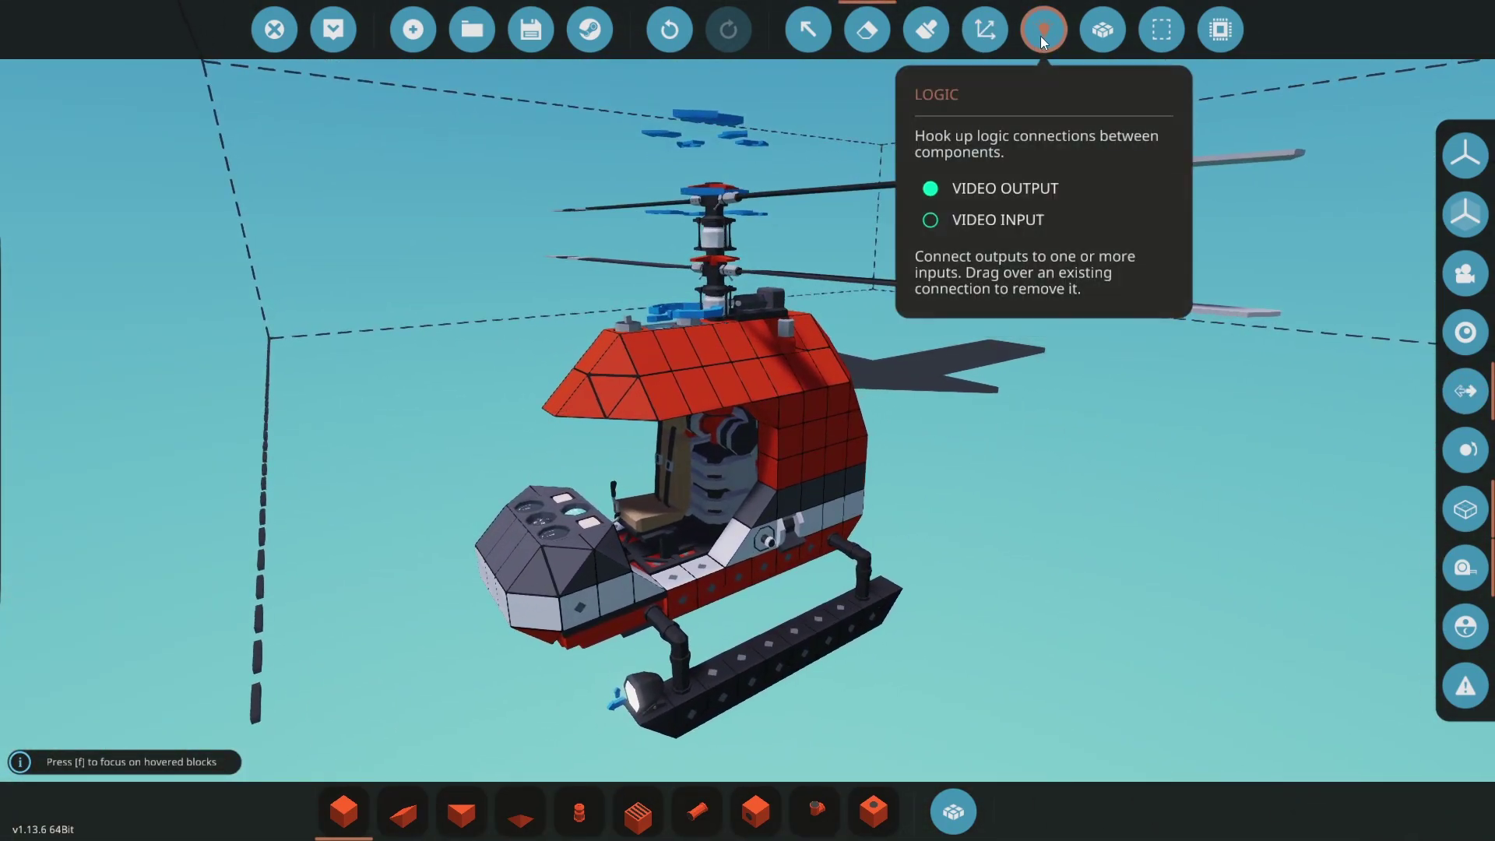
Step: Examine the logic connections of the lower rotor, the engine controller and the position hold controller
click(1044, 35)
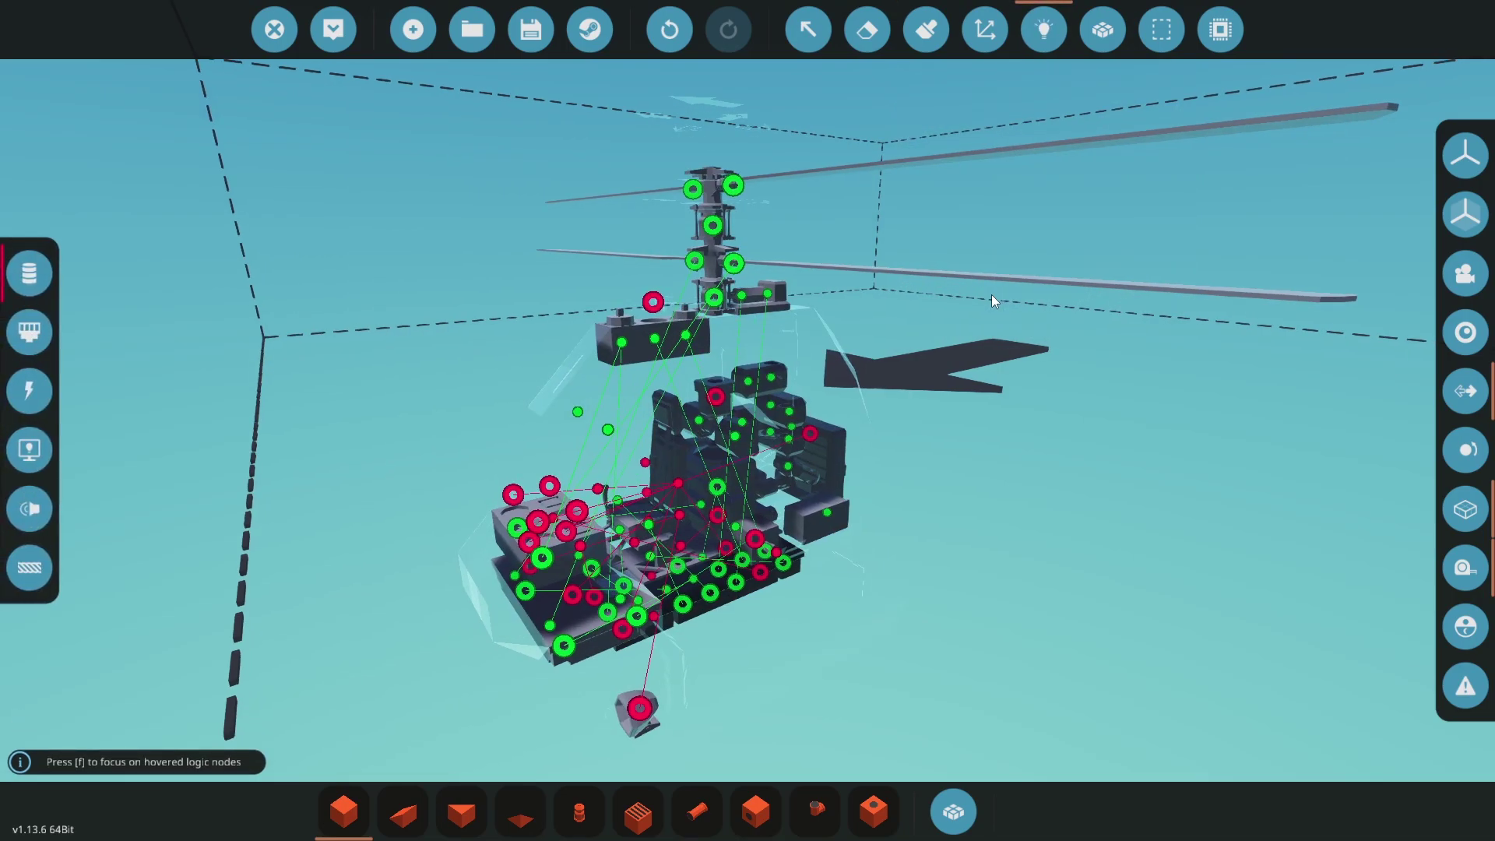
drag(763, 489, 827, 442)
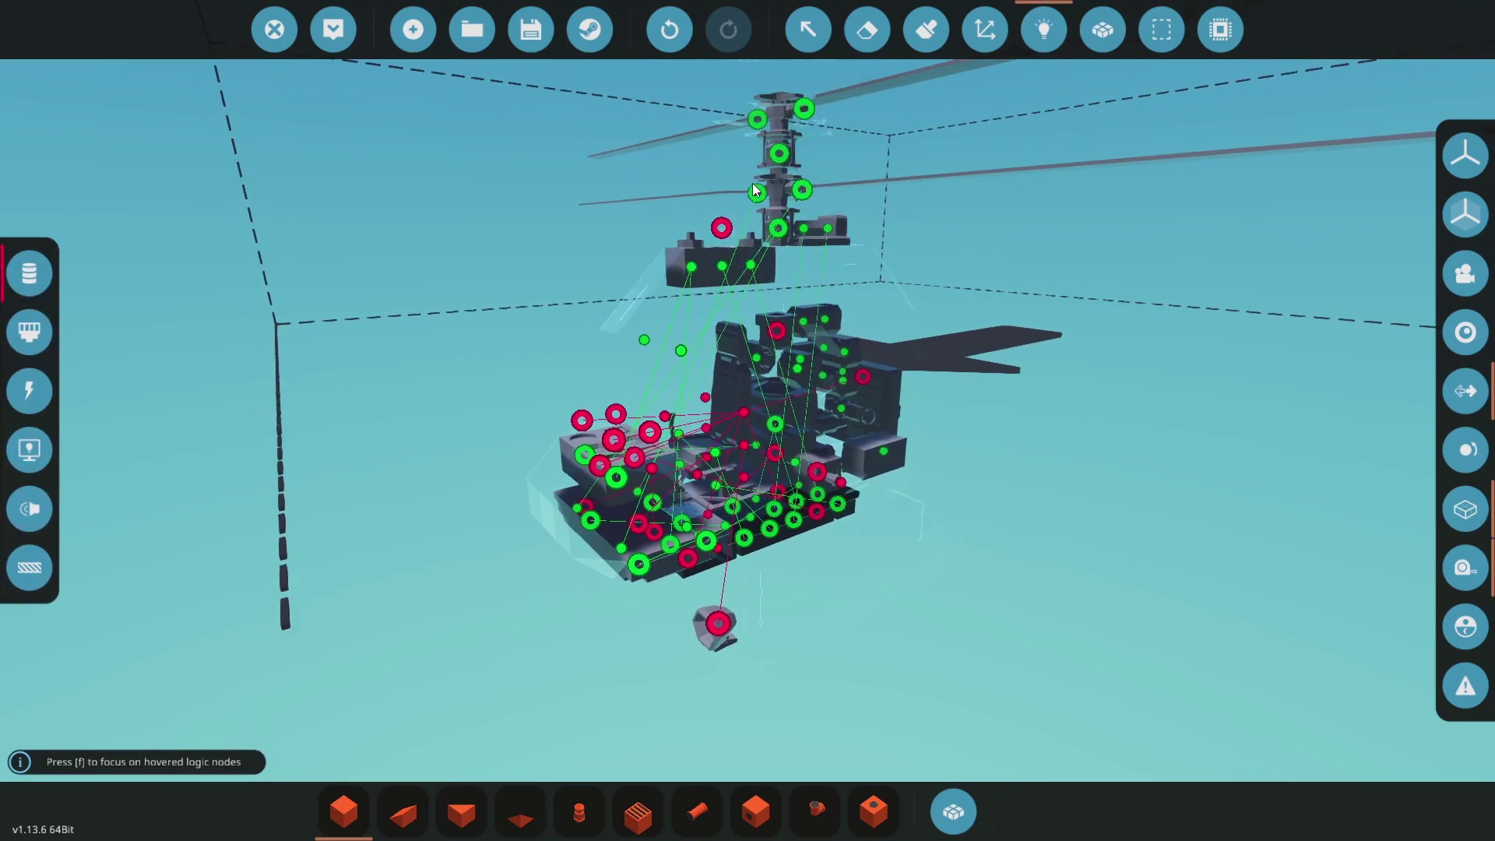
drag(755, 191, 620, 553)
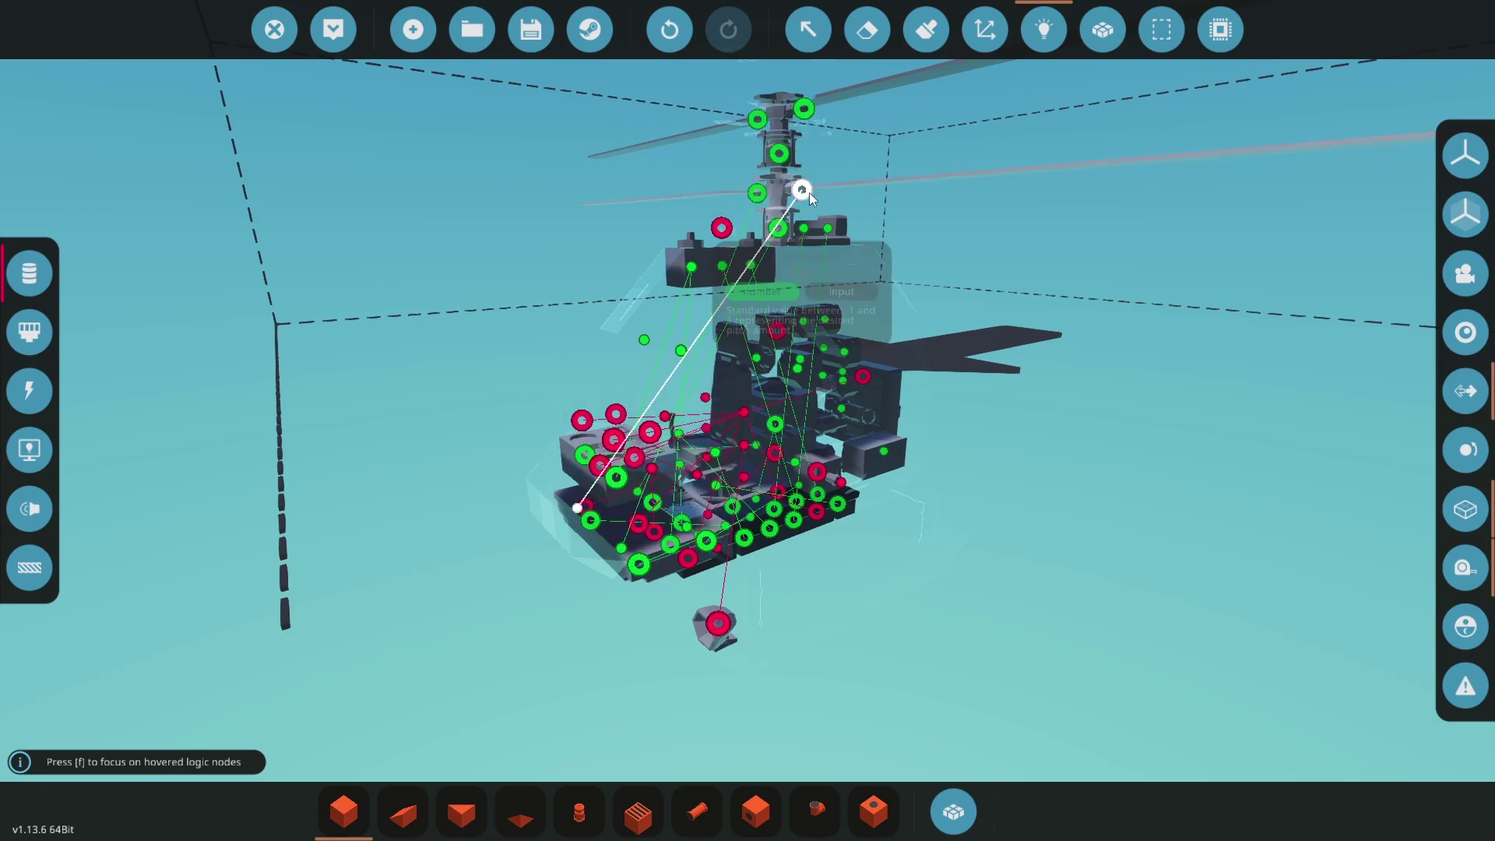
drag(810, 198, 781, 242)
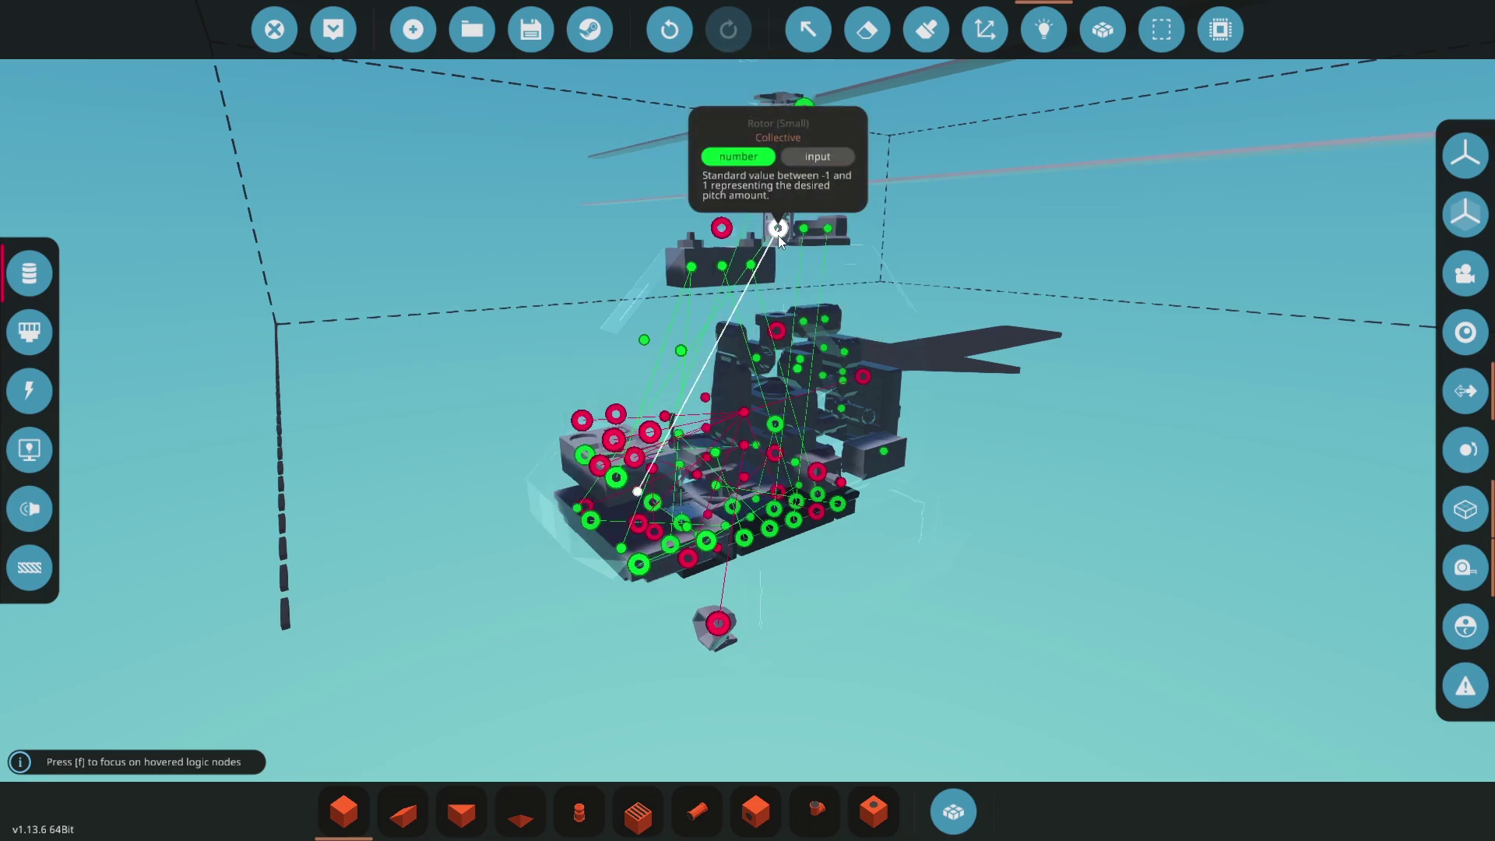
key(w)
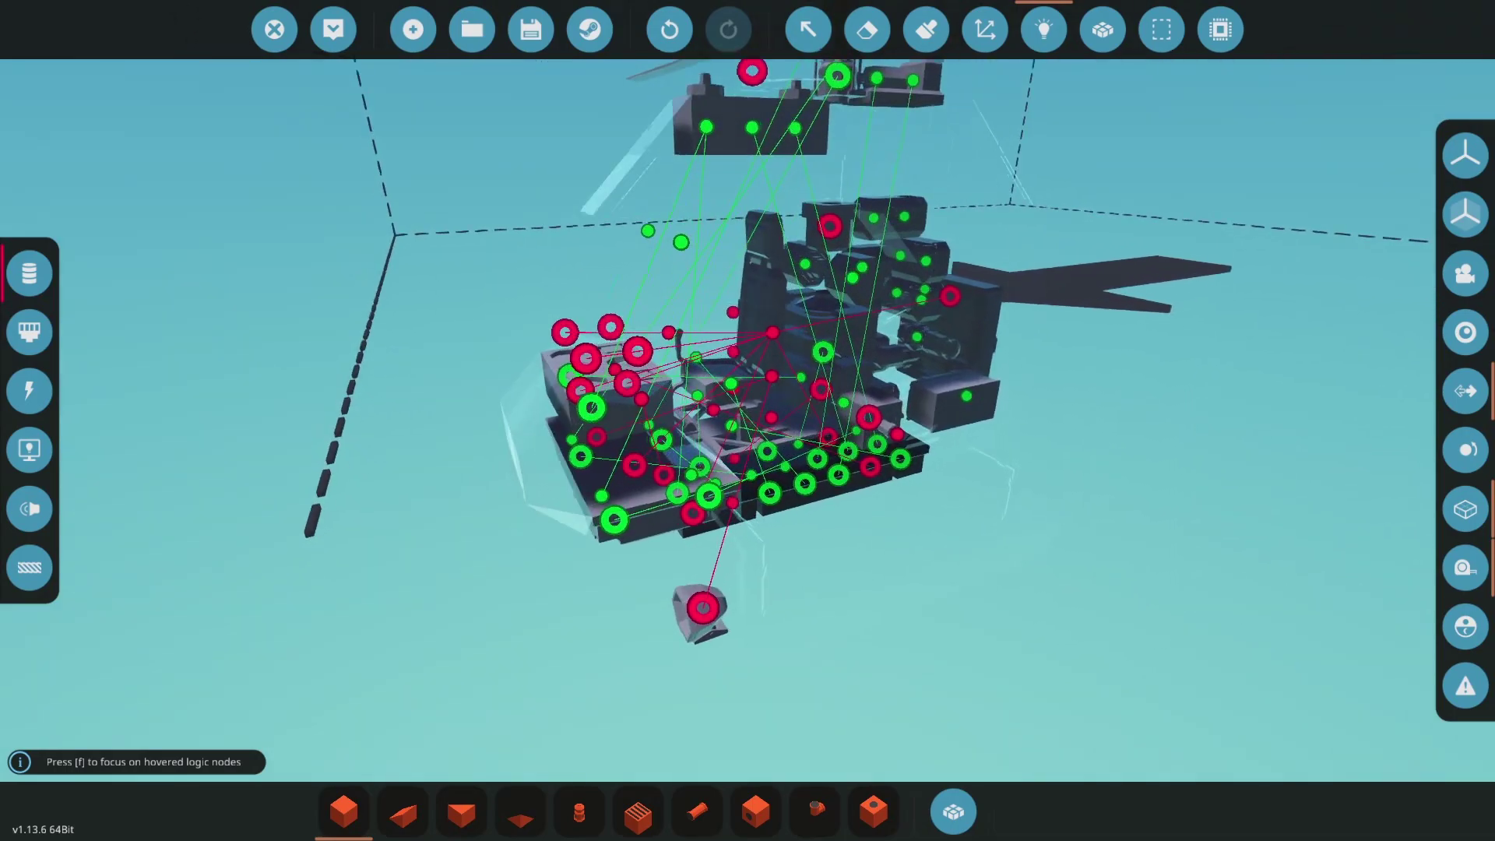
key(w)
key(d)
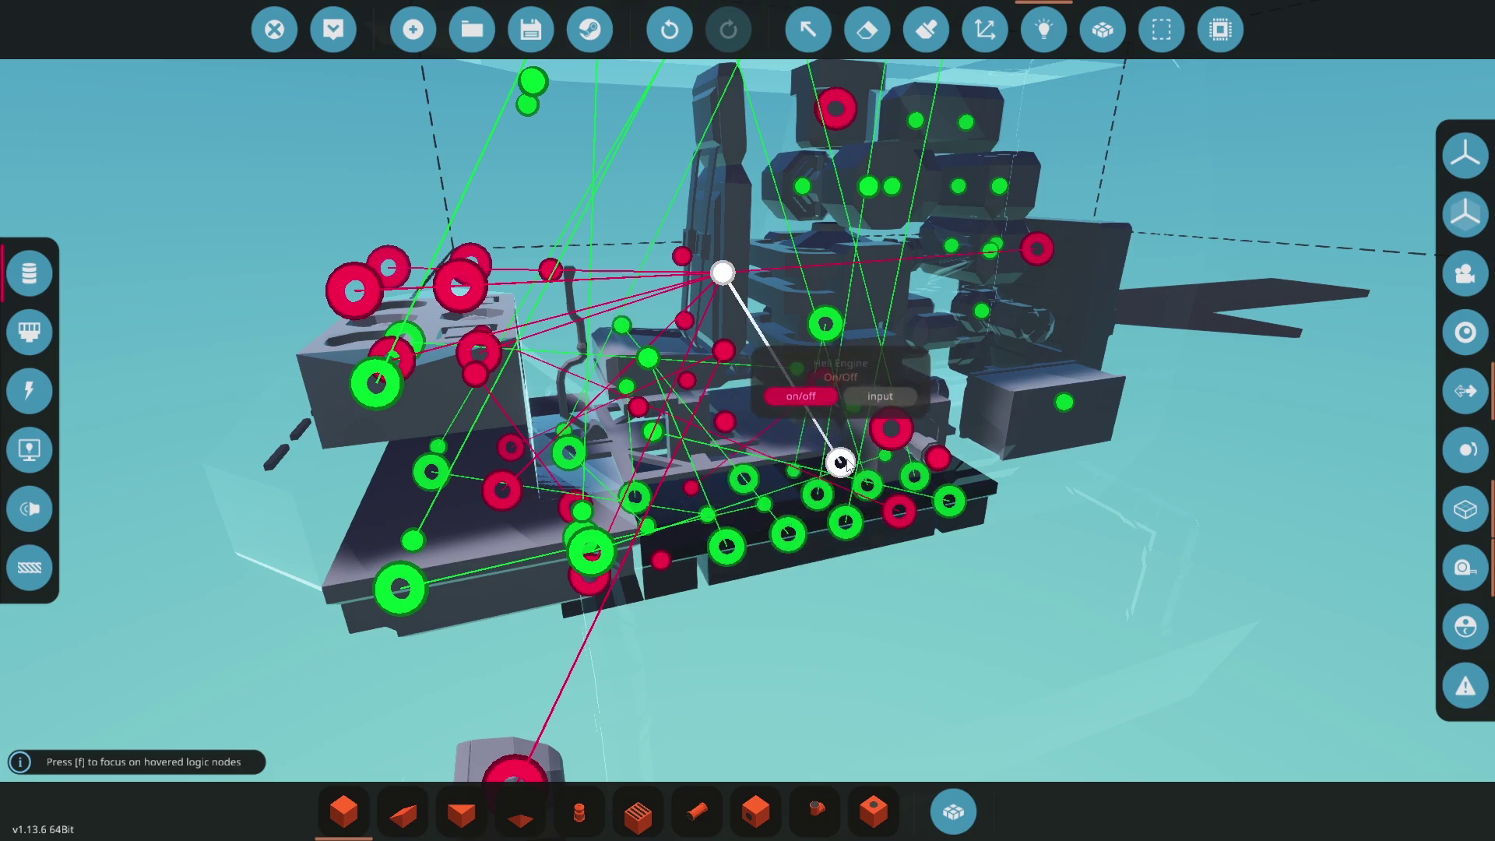
key(s)
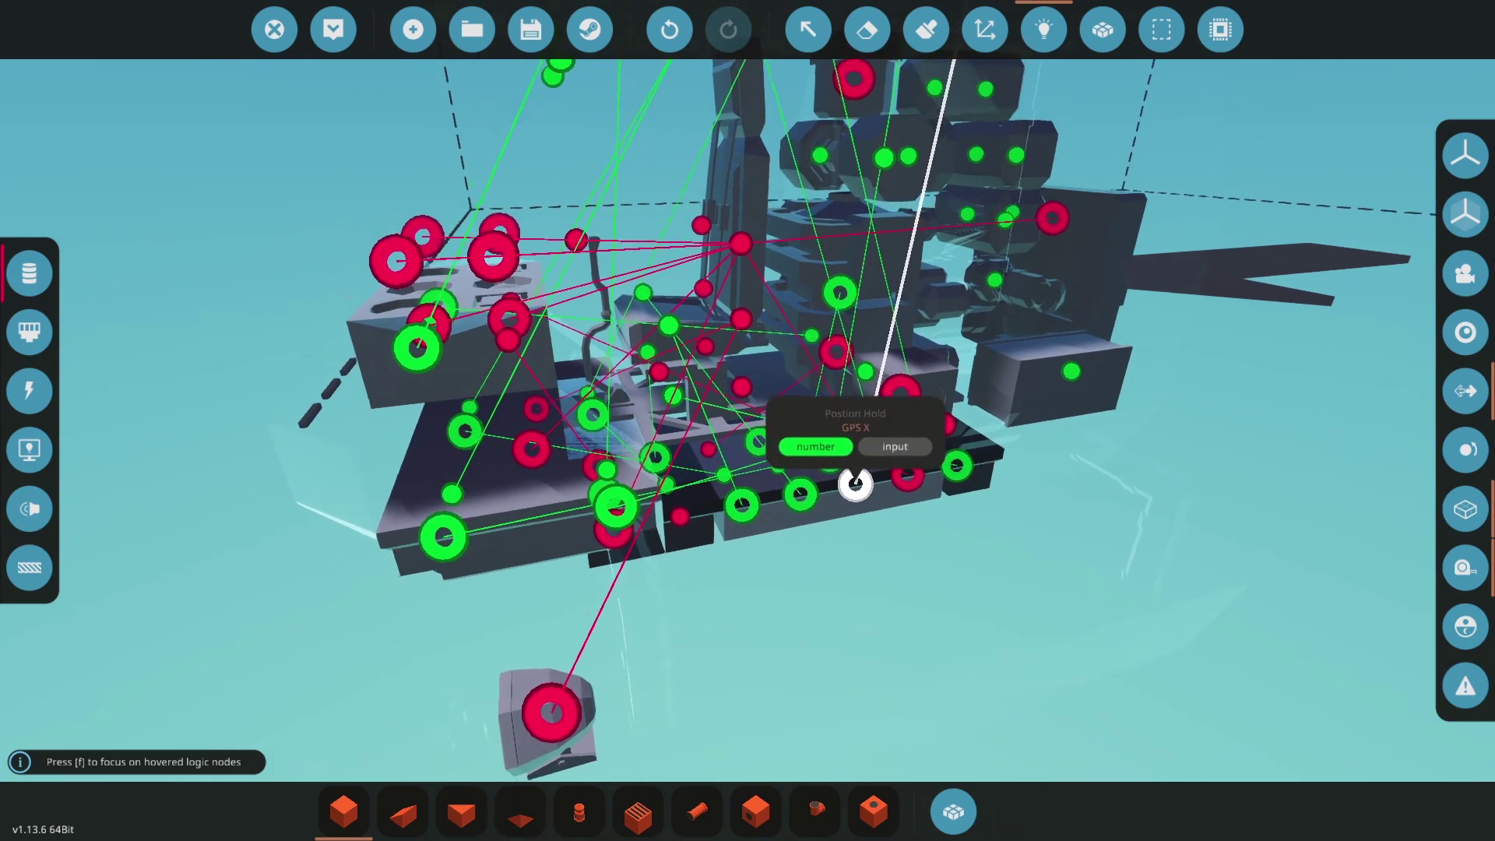
Step: Place a rotated empty microcontroller on the side of the fuselage behind the seat
click(953, 812)
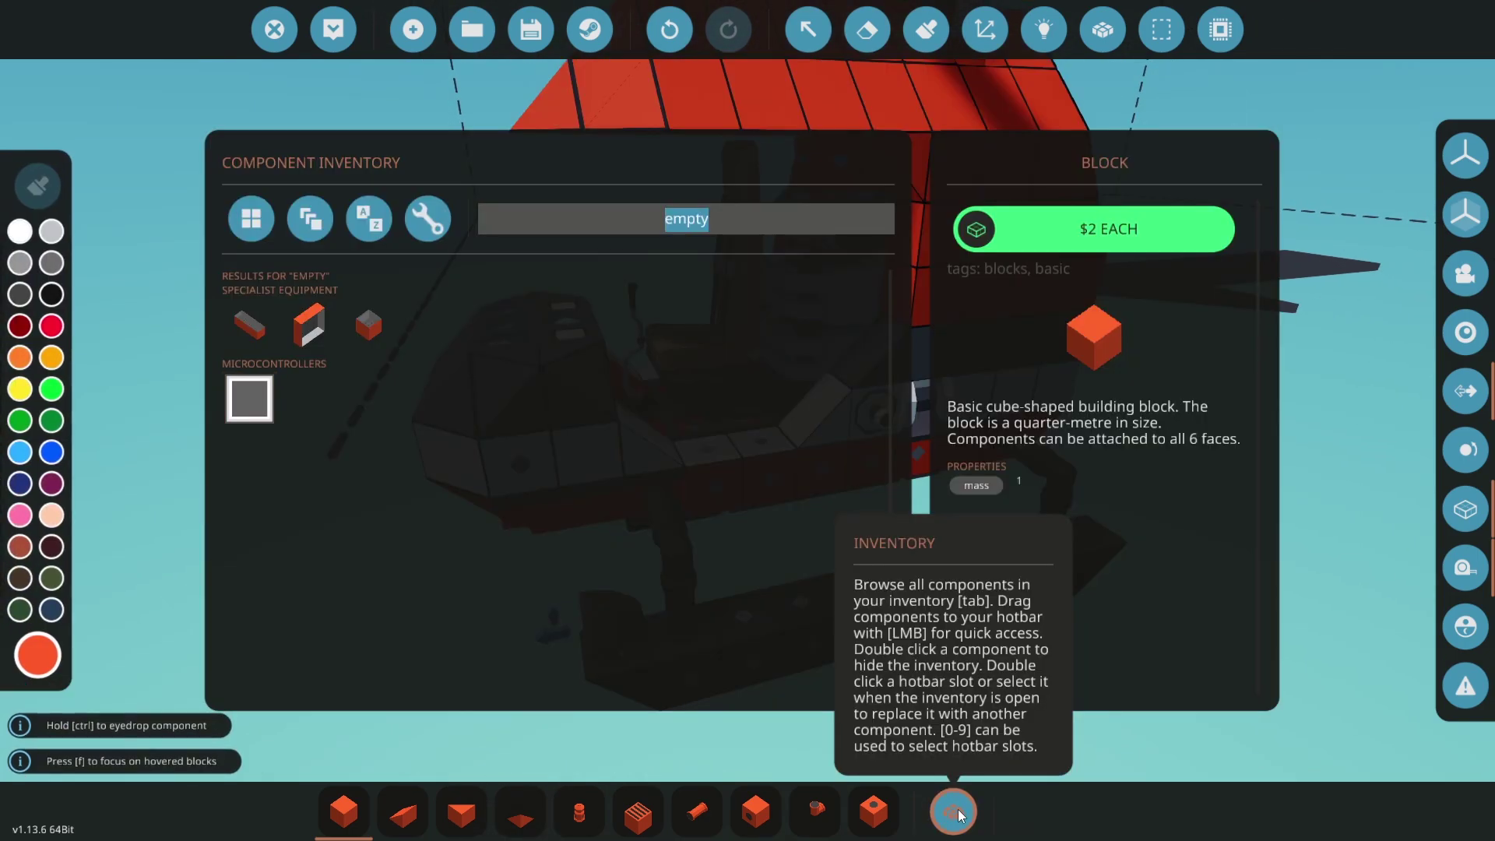
click(247, 408)
click(961, 819)
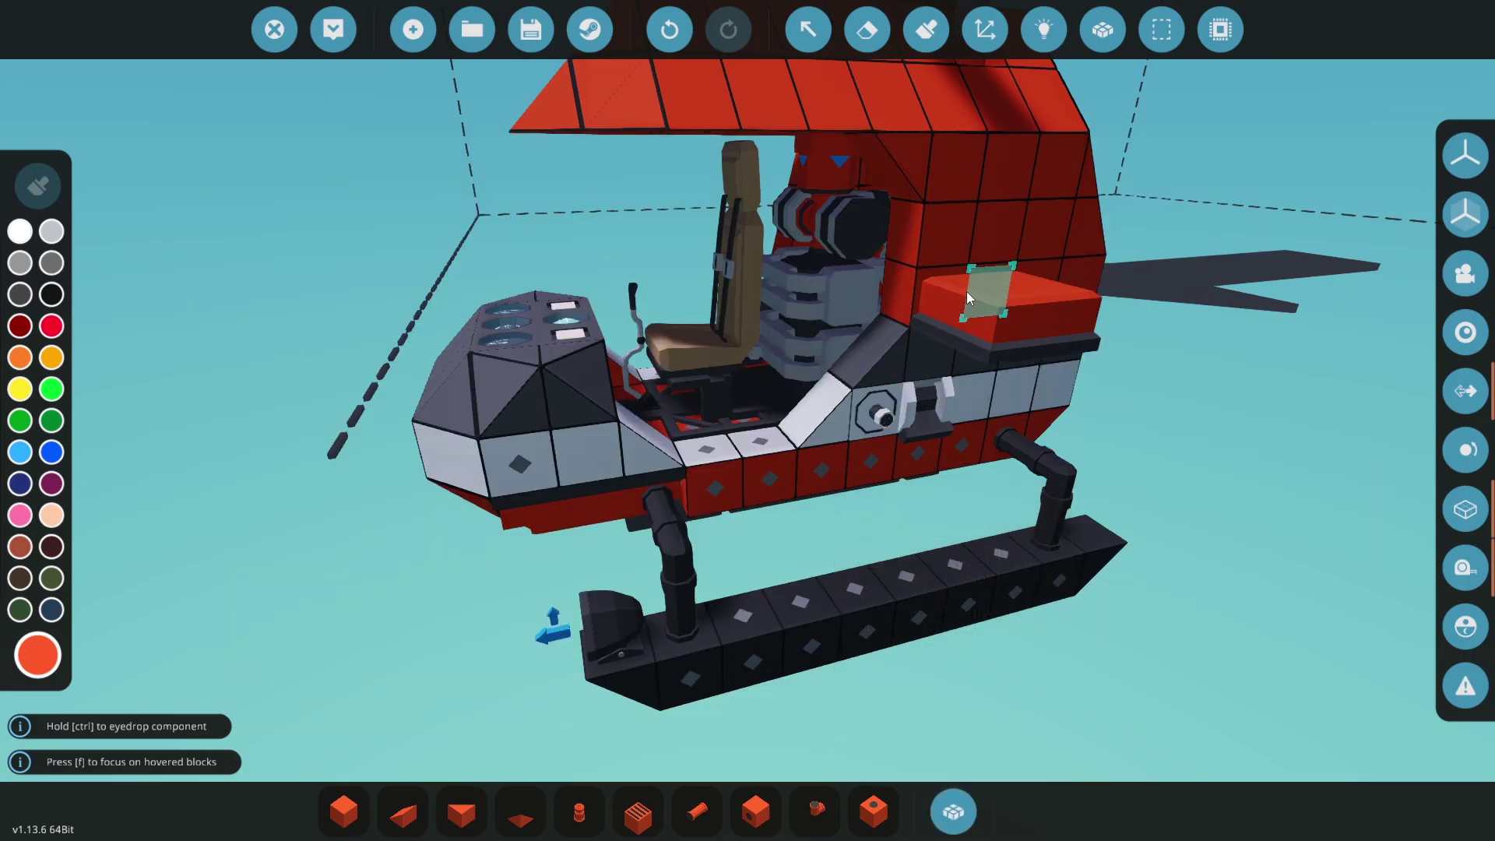
key(k)
key(l)
click(989, 296)
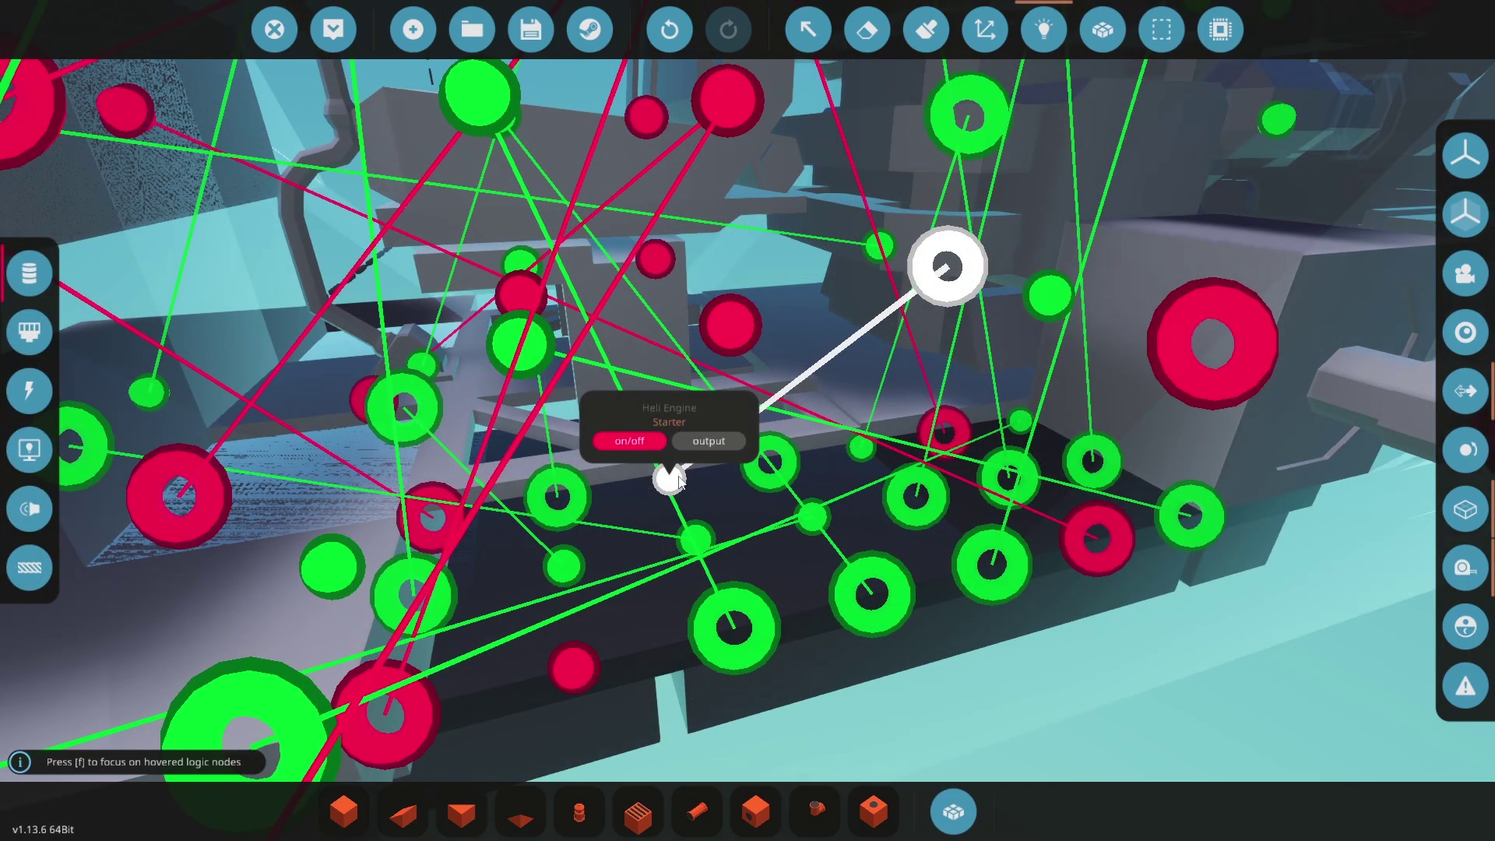
Step: Open the Heli Engine microcontroller under the floor for editing and show its internal logic
drag(947, 265, 668, 478)
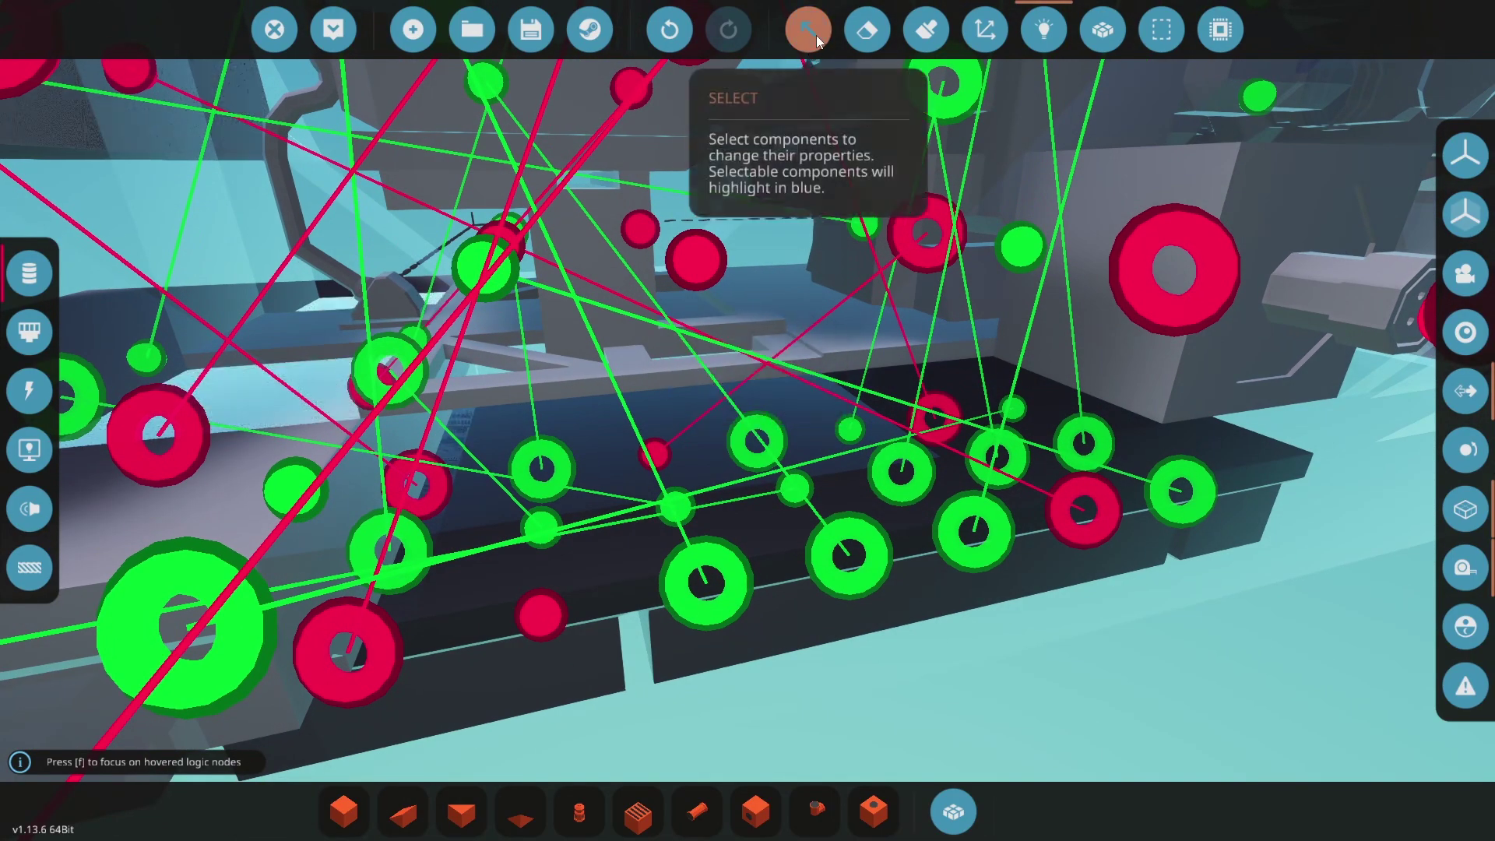
click(808, 30)
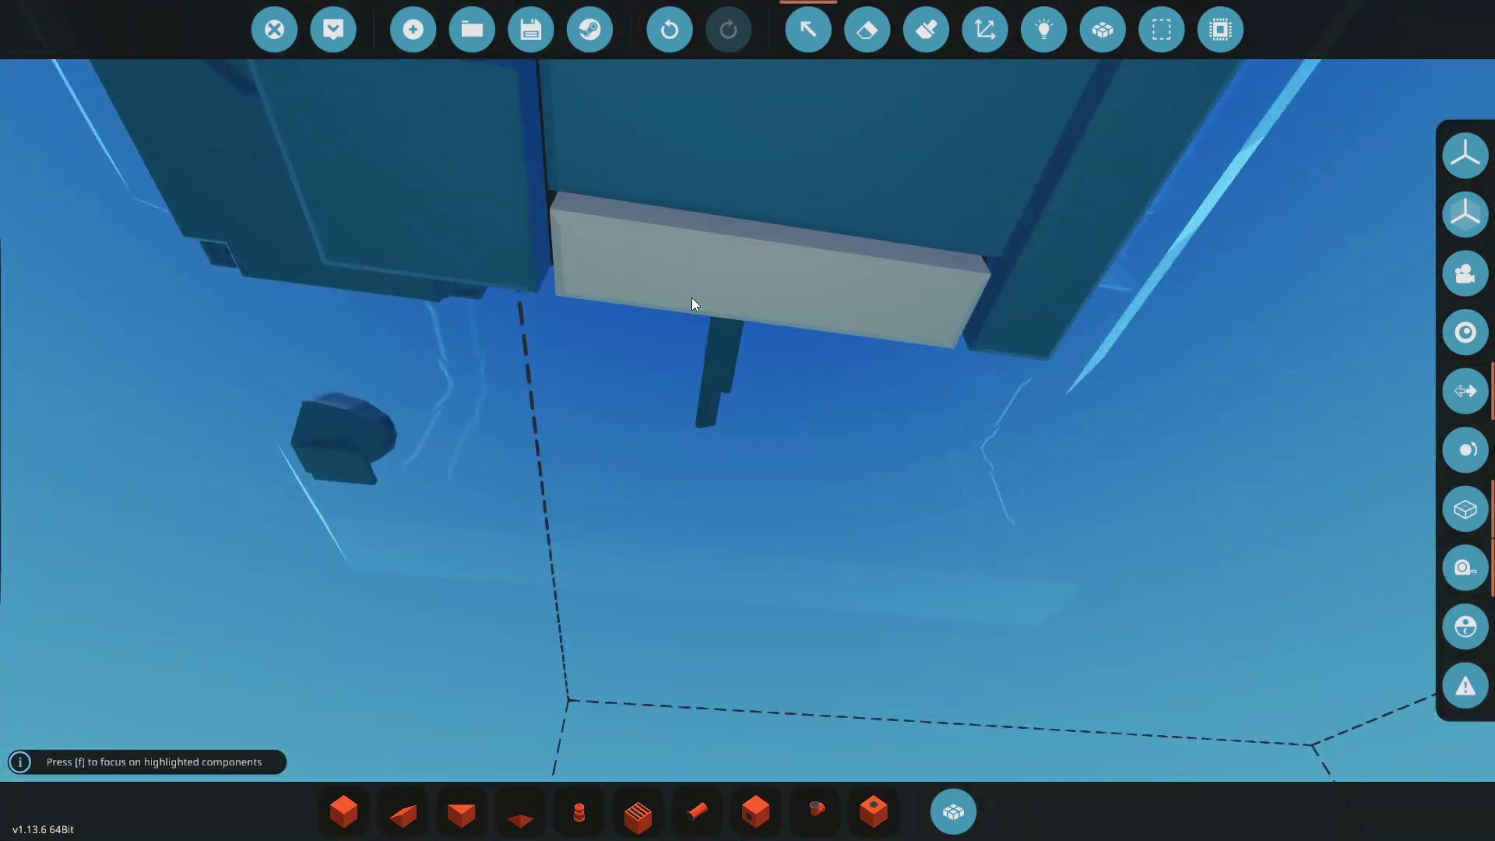
click(692, 297)
click(305, 93)
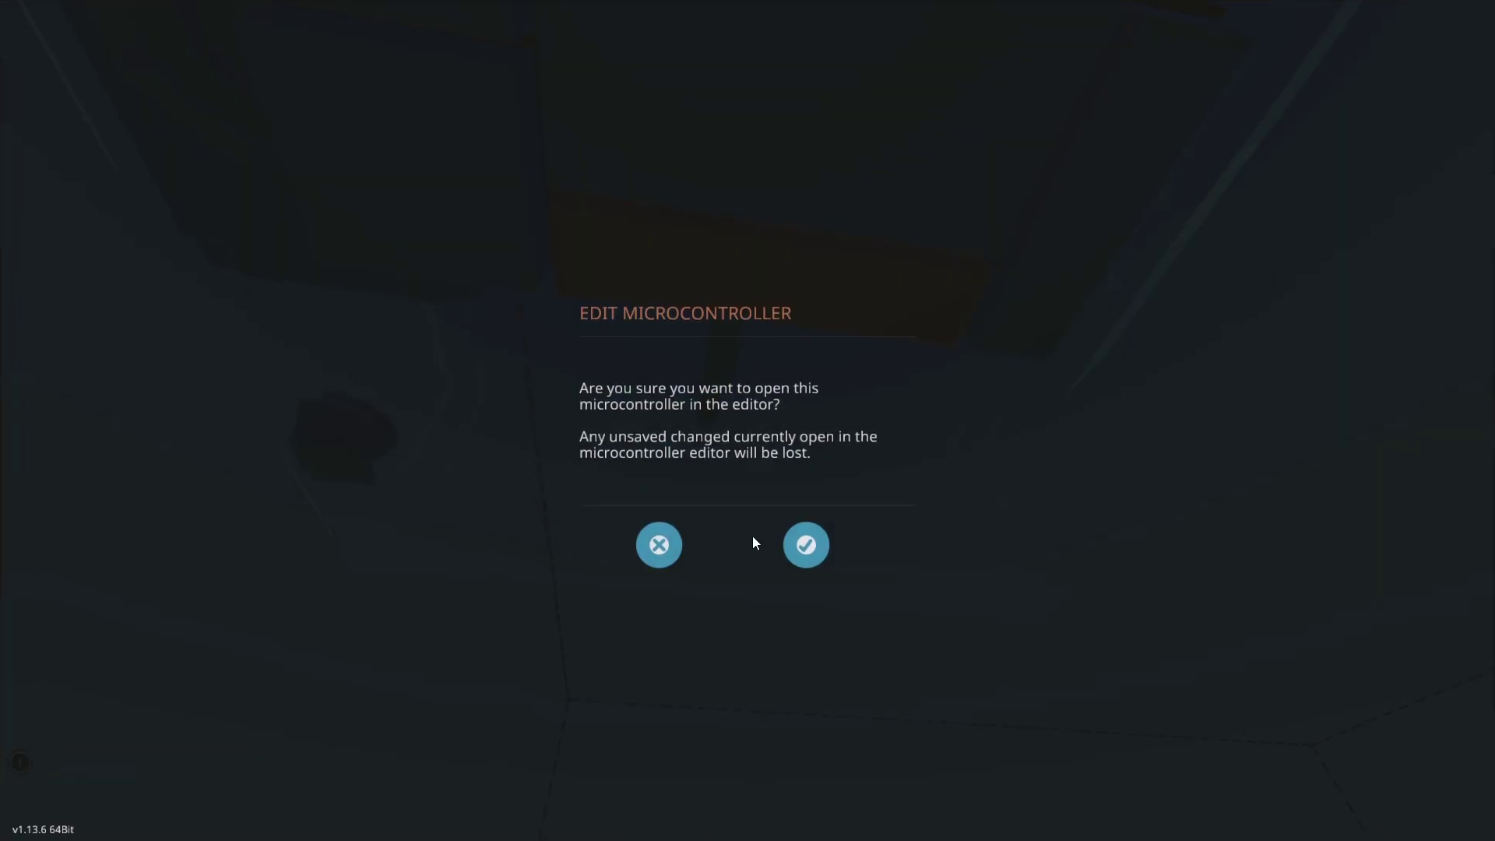
click(806, 545)
click(449, 626)
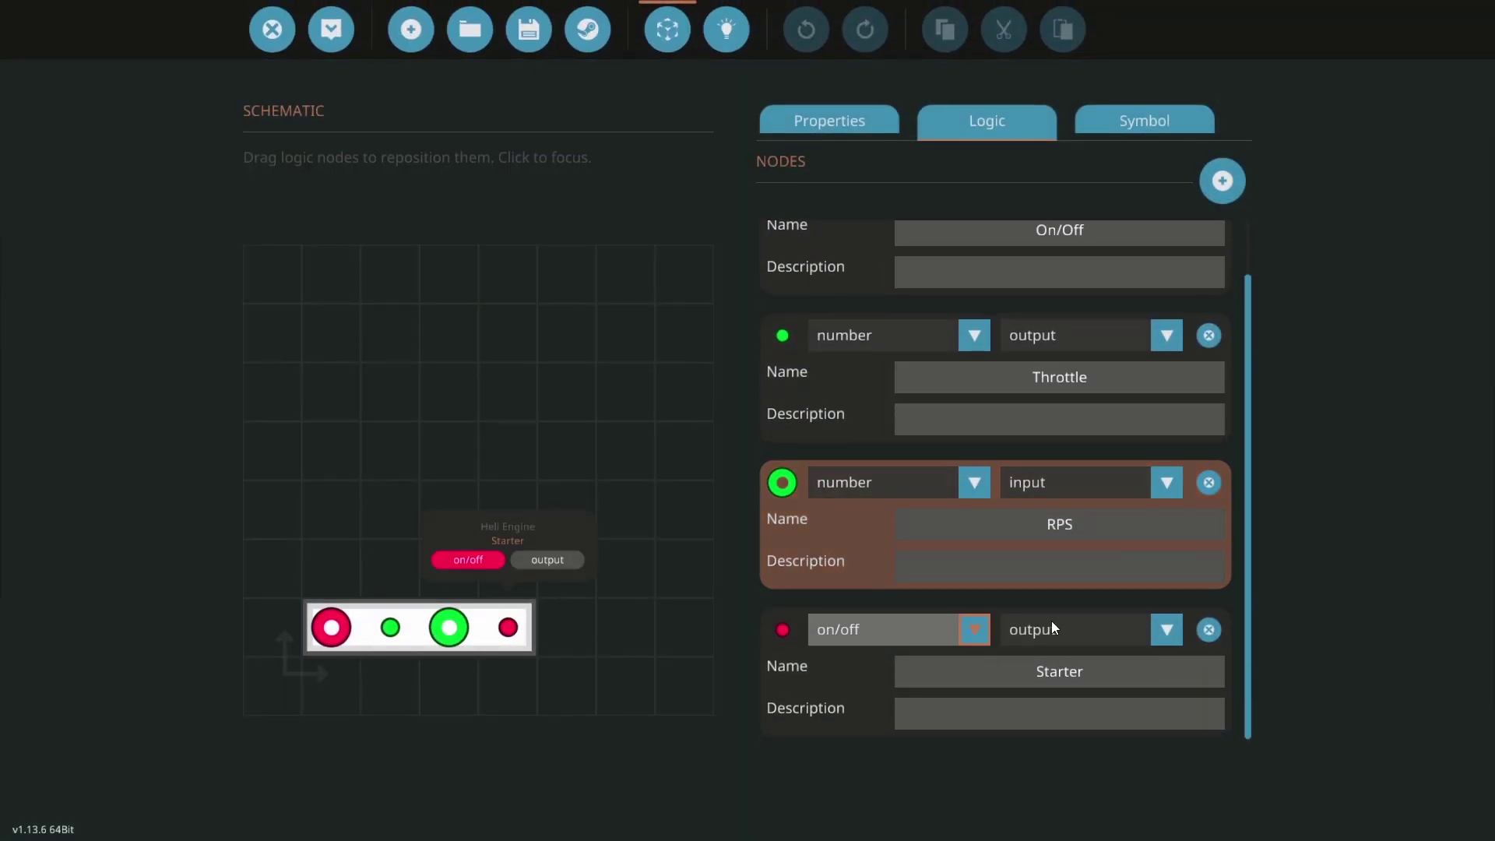
click(728, 32)
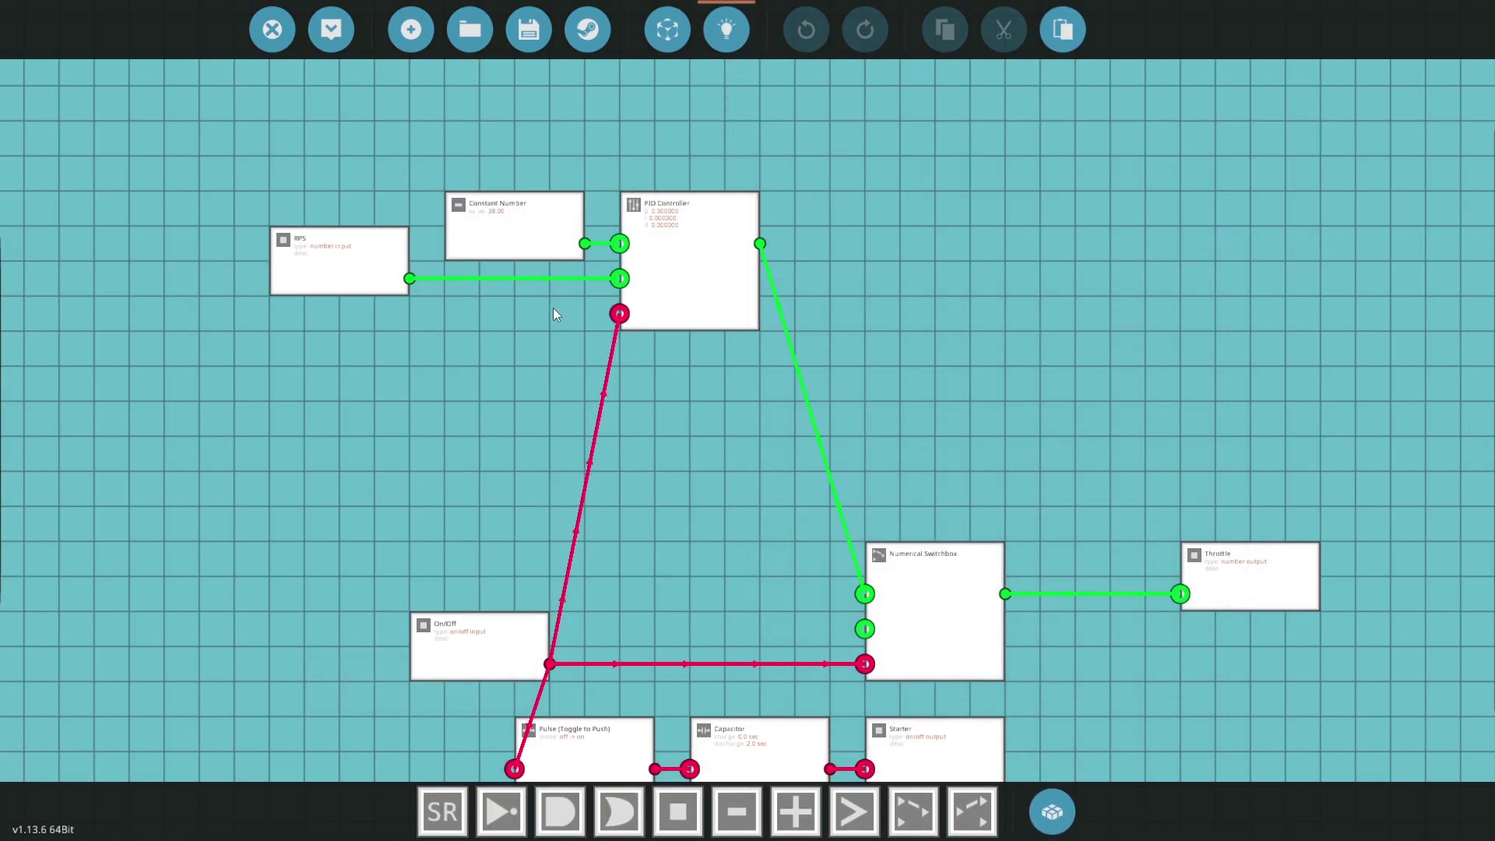
Step: Set the constant number feeding the engine's PID controller to 17 and apply the microcontroller to the vehicle
click(529, 234)
click(270, 148)
double_click(272, 151)
text(17)
click(727, 30)
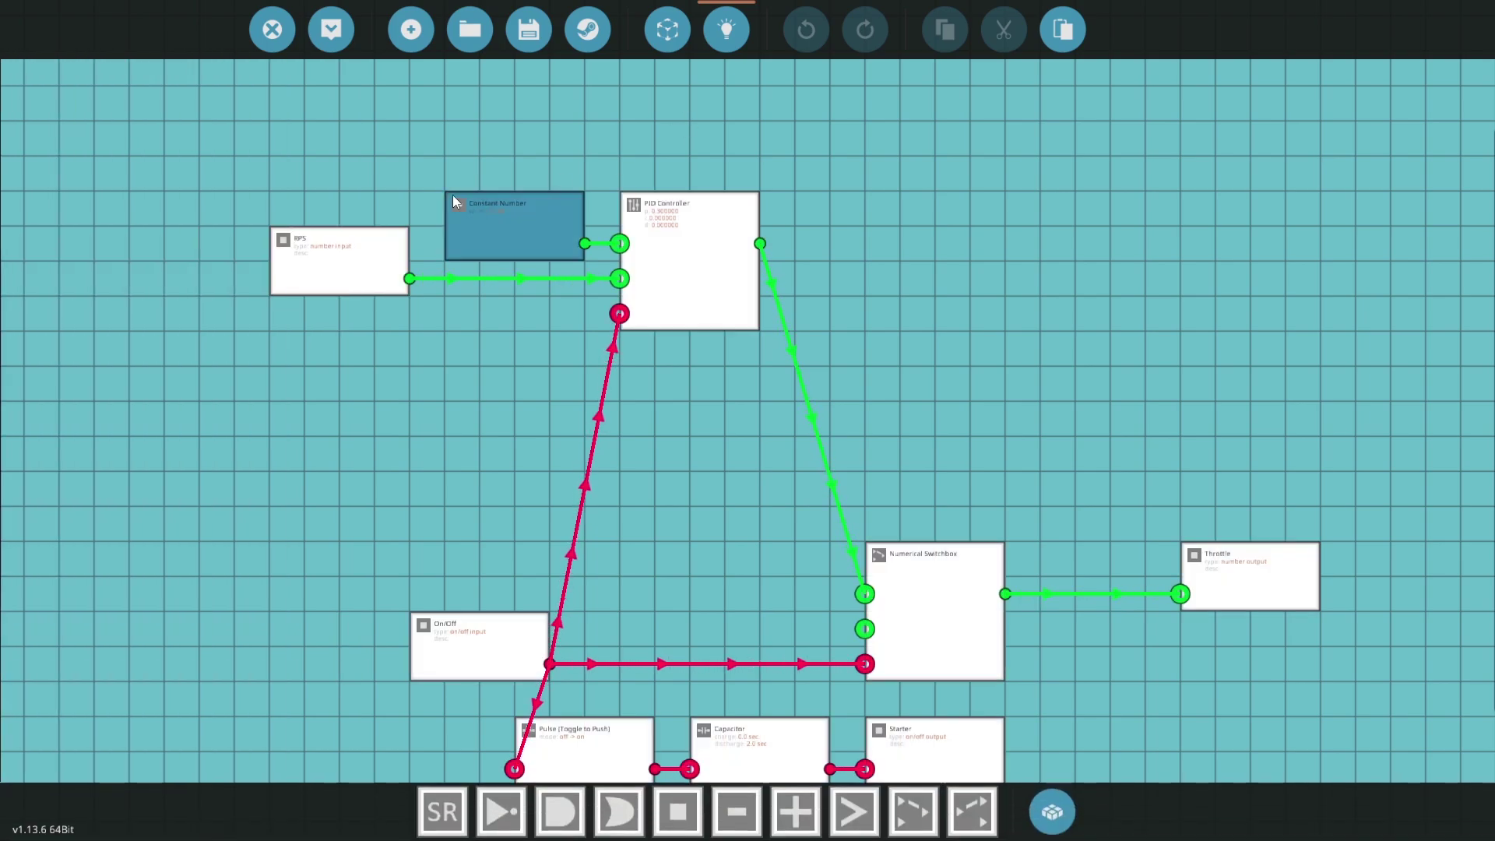
click(331, 30)
click(807, 577)
Step: Open the empty microcontroller on the fuselage side for editing and show its logic node layout
click(1044, 29)
drag(735, 311, 752, 367)
key(s)
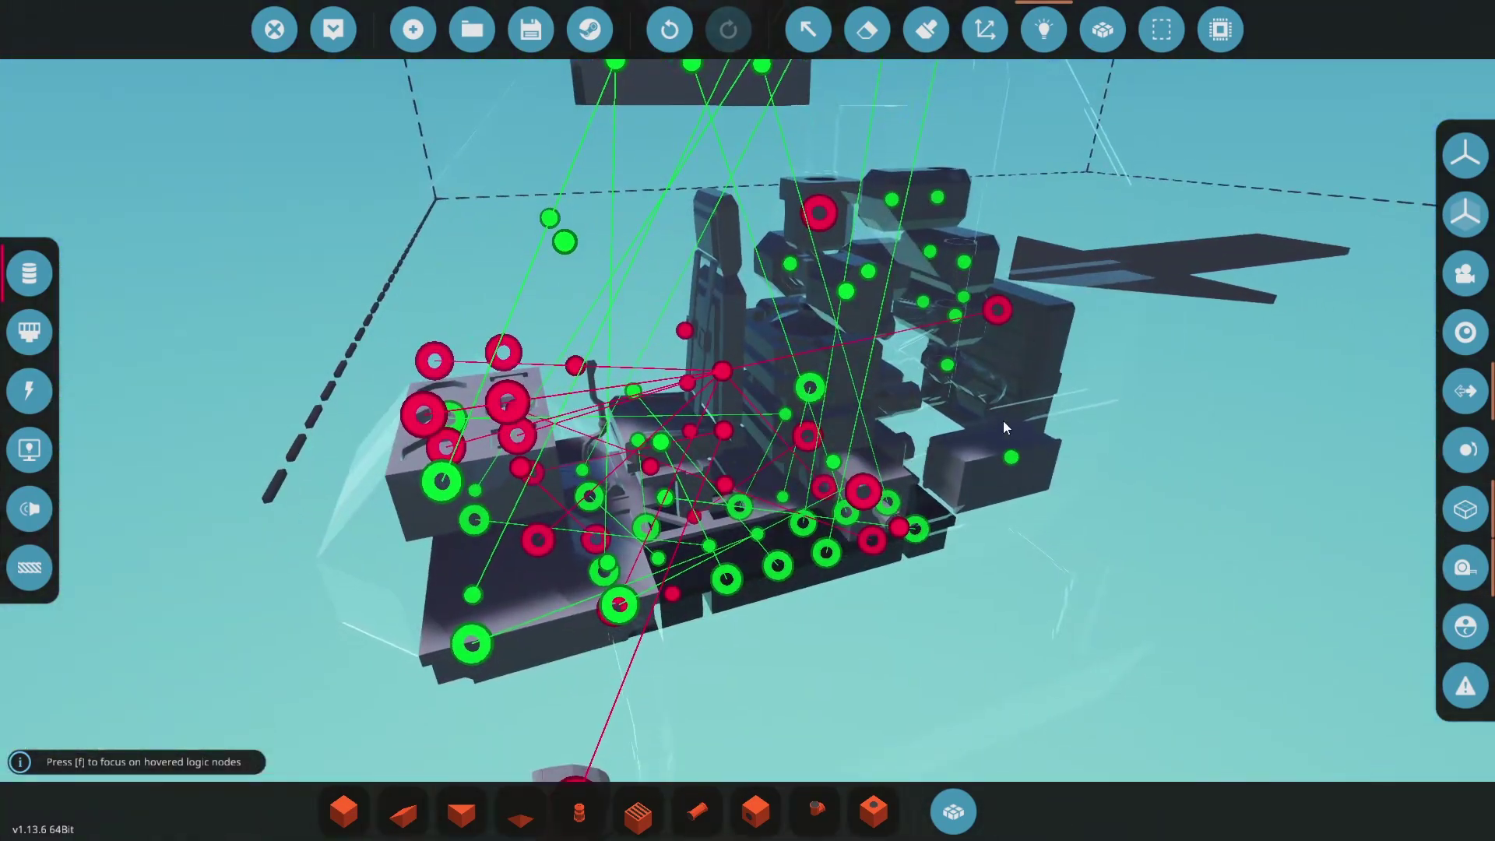
key(s)
key(d)
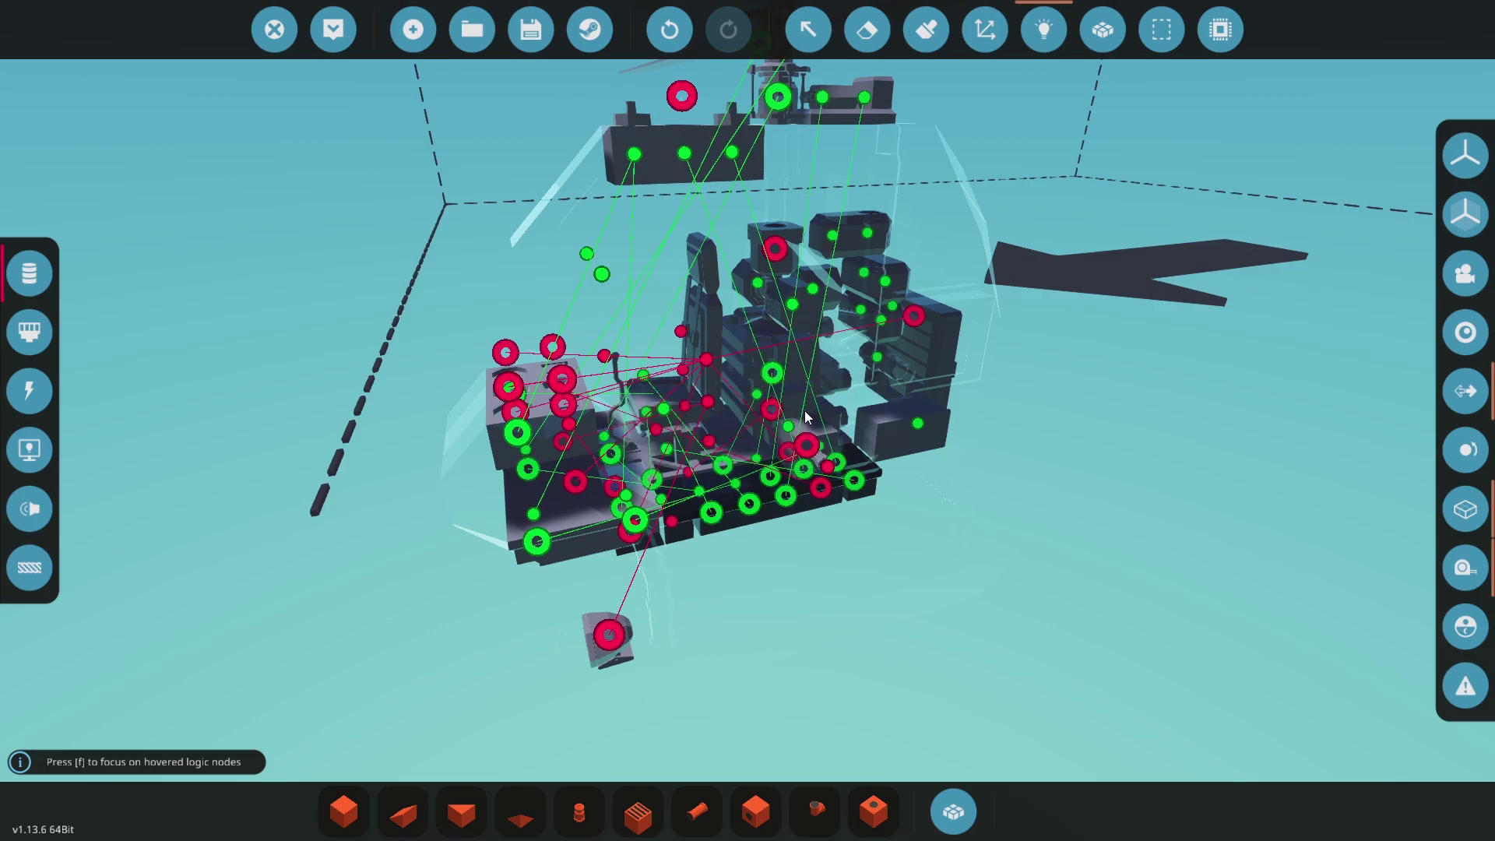
click(808, 30)
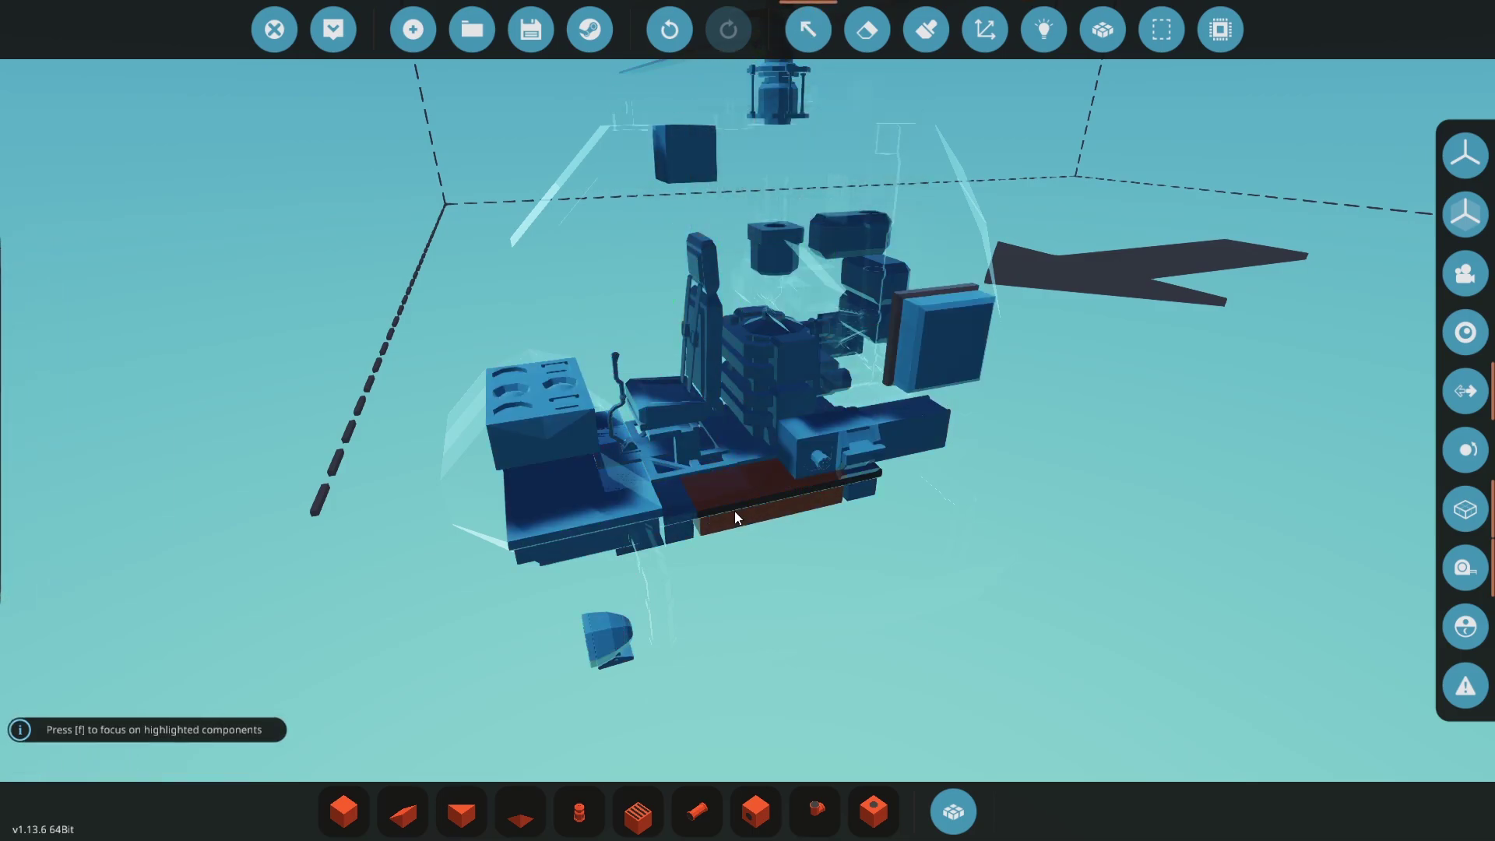
drag(1030, 545, 1030, 475)
click(940, 435)
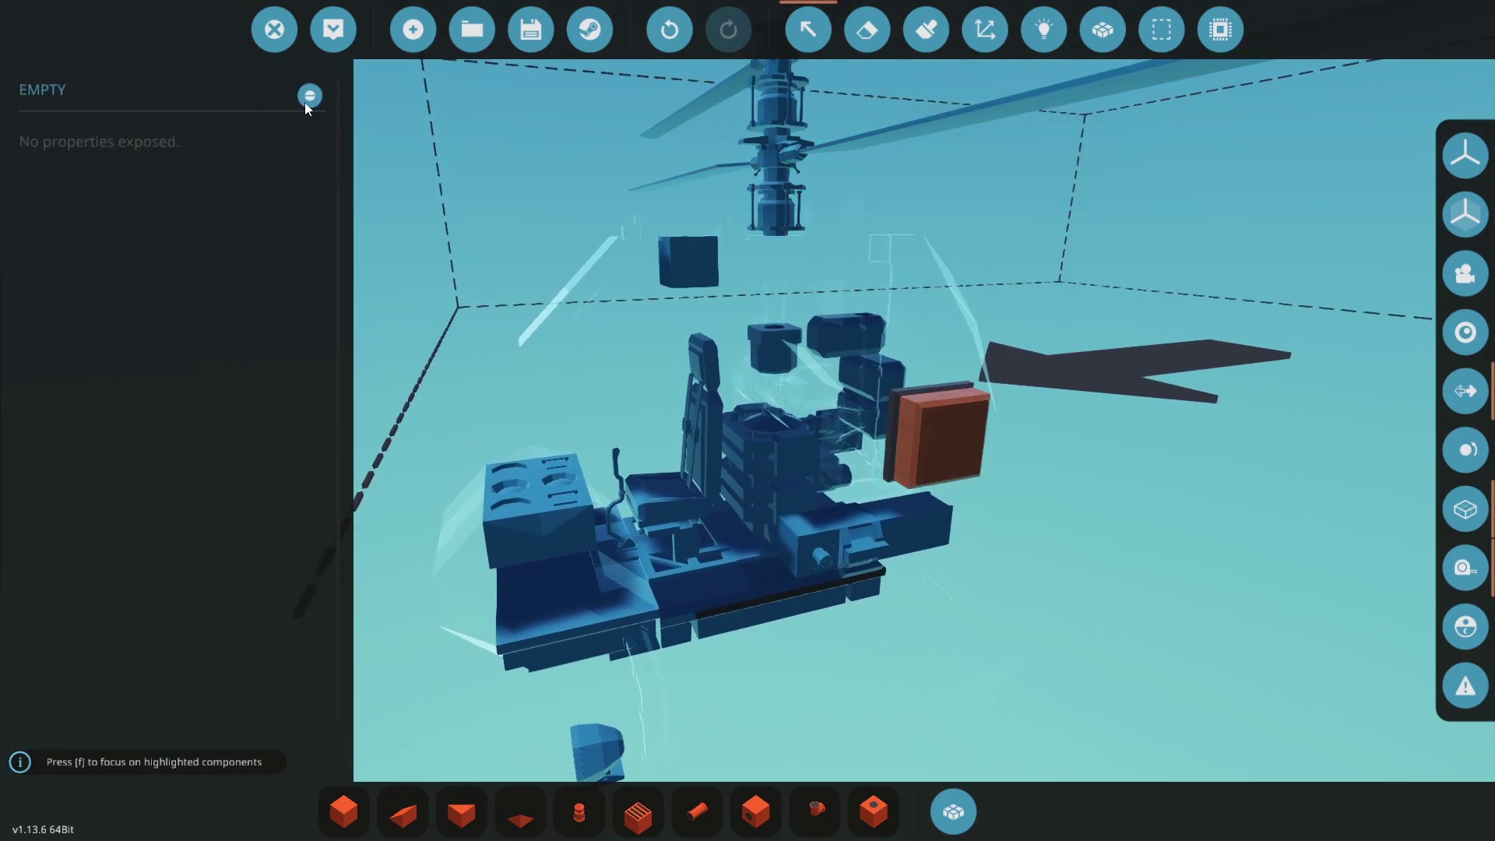
click(312, 98)
click(804, 559)
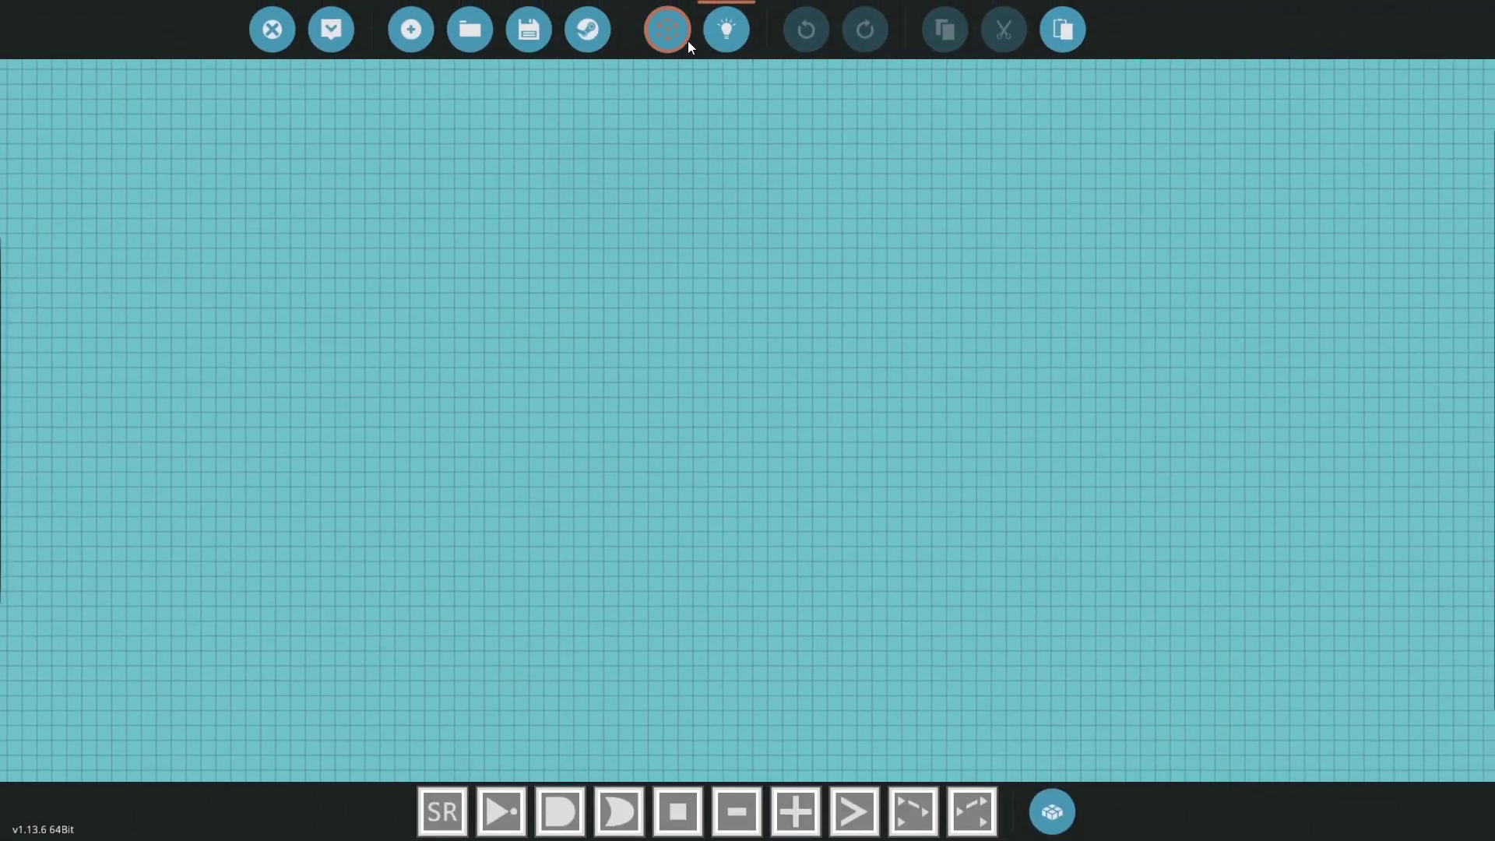
click(679, 37)
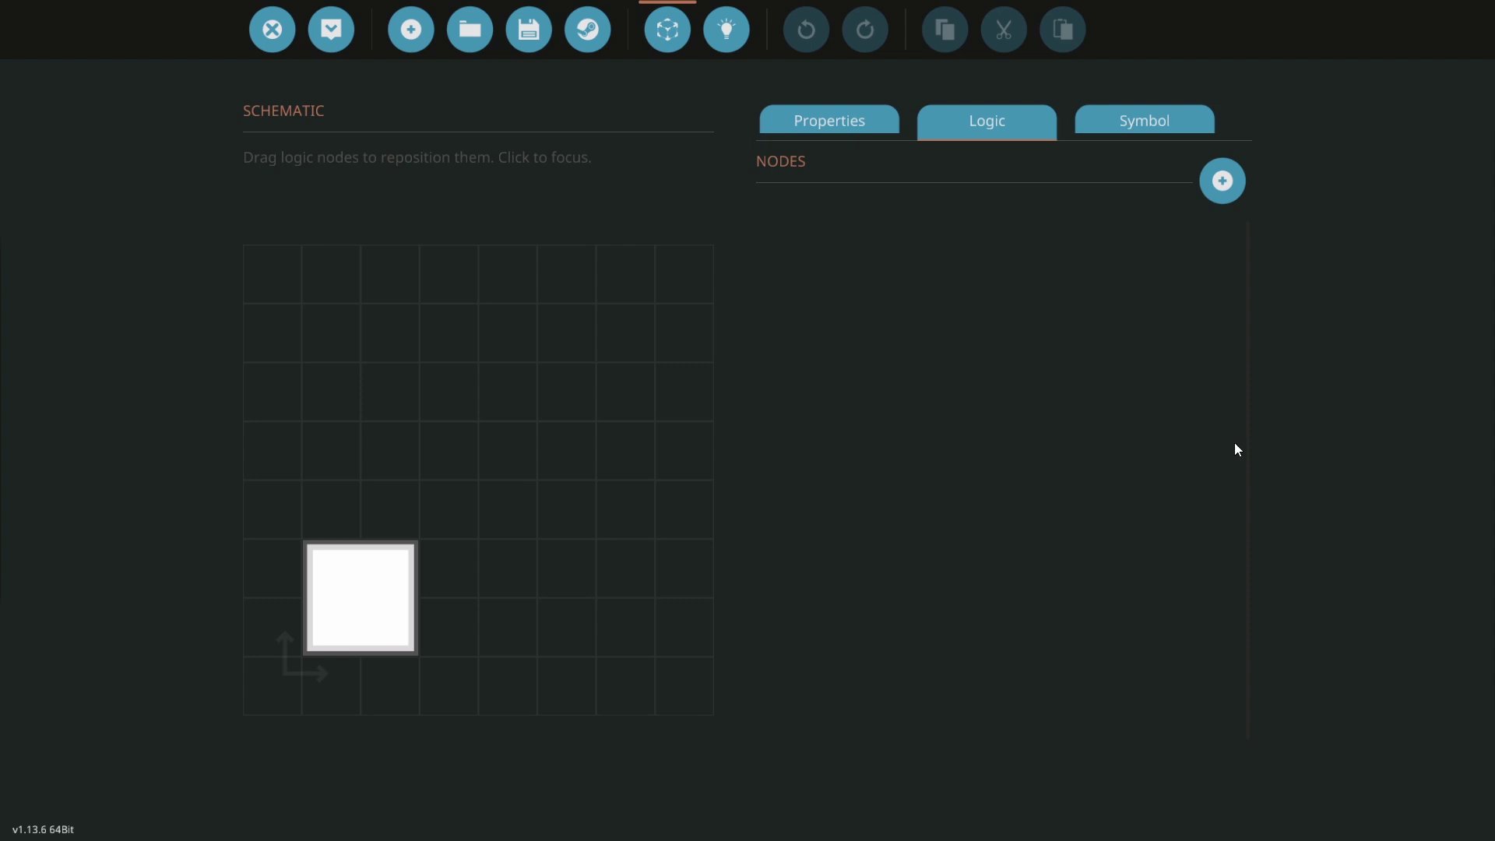
Step: Add six logic nodes to the microcontroller and arrange them in a grid three wide and two high
click(1223, 181)
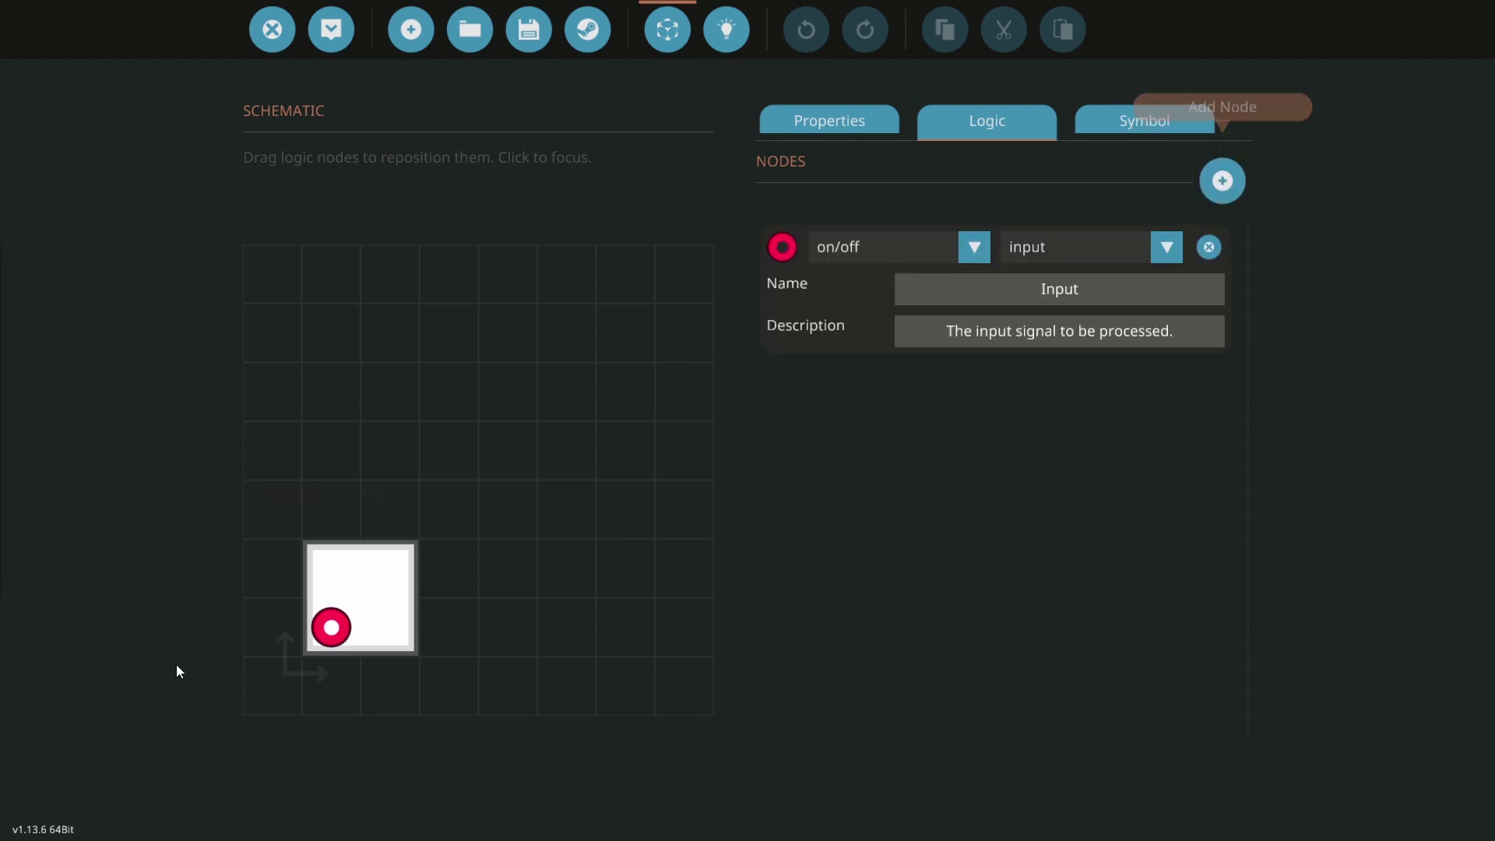
click(1223, 181)
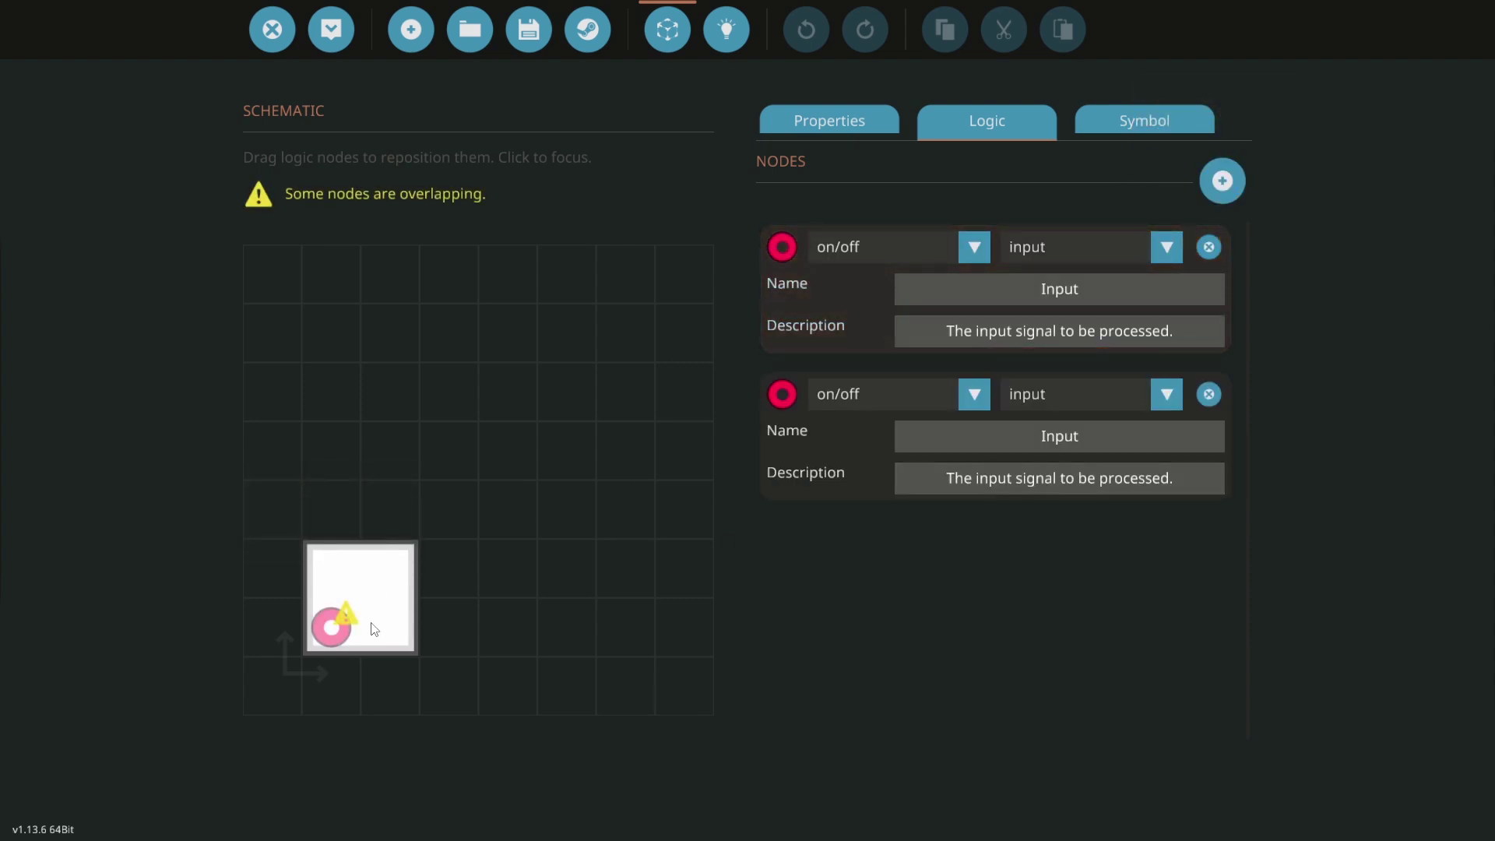
drag(343, 612, 331, 569)
click(1222, 181)
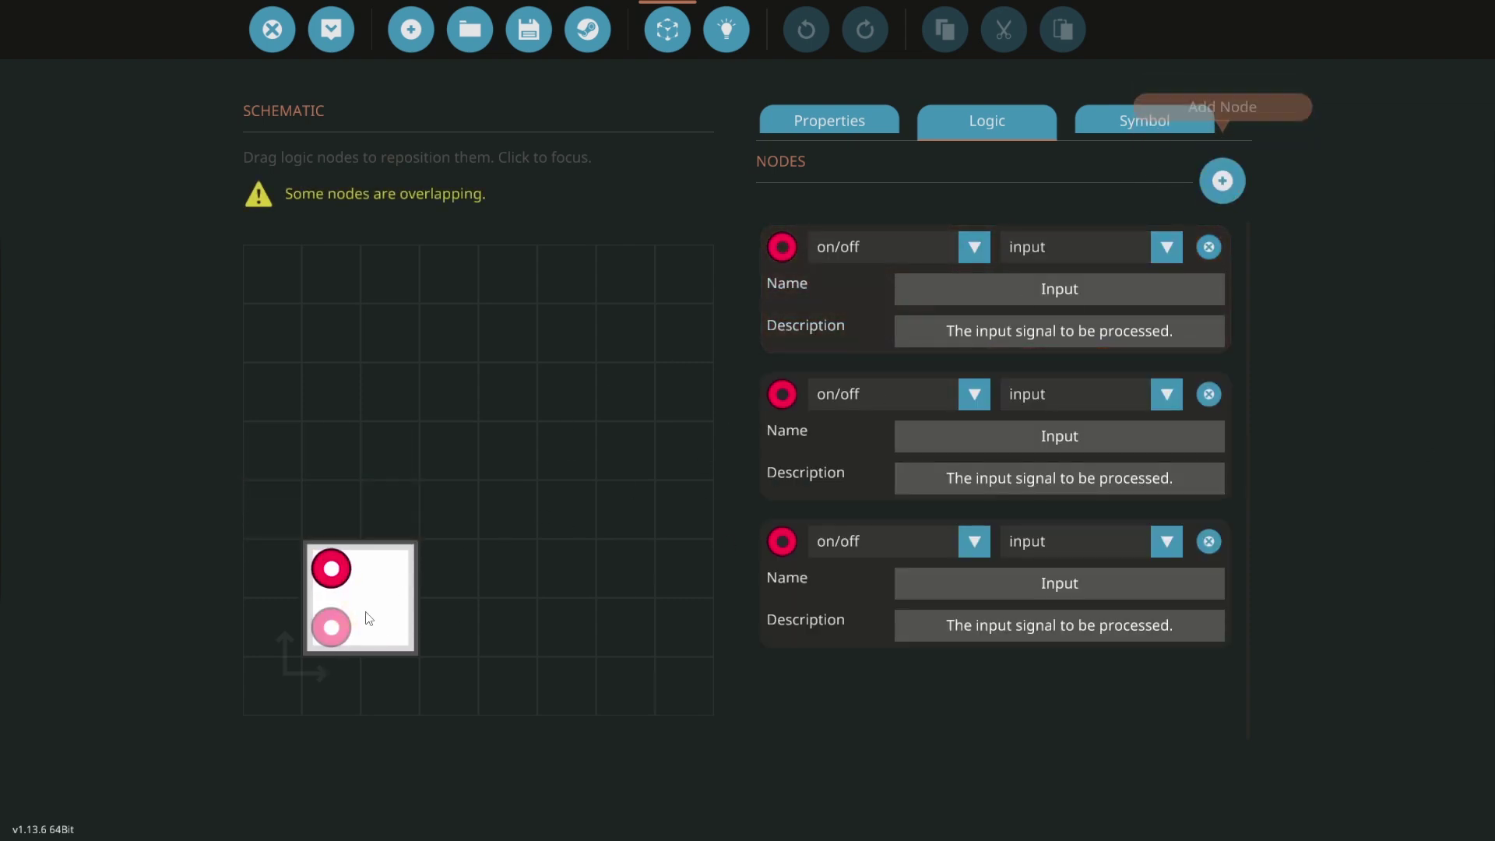
drag(331, 627, 390, 583)
click(1223, 181)
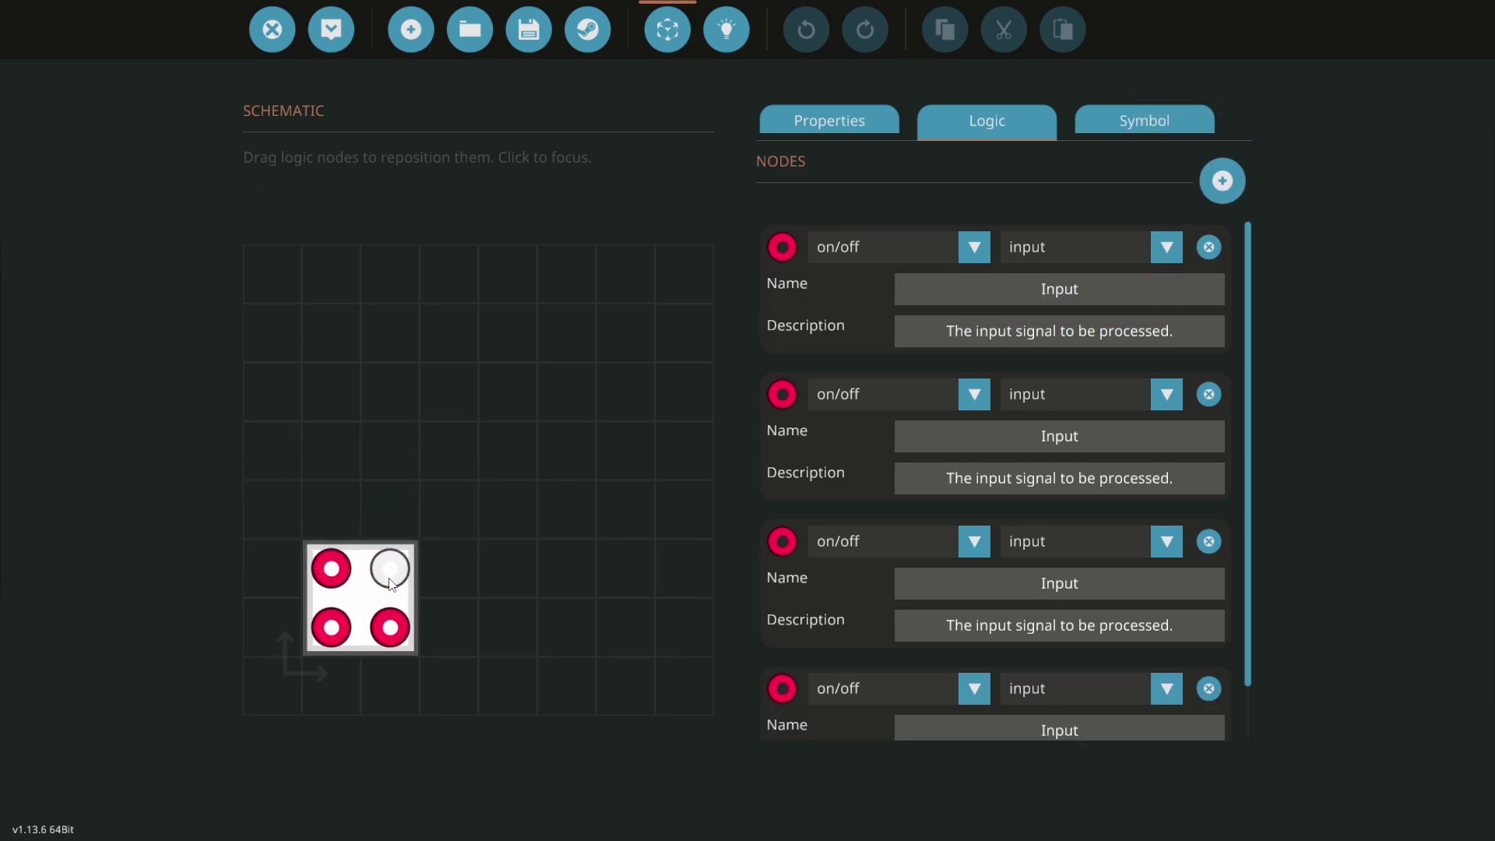
click(1223, 181)
drag(331, 627, 449, 628)
Step: Set the microcontroller's width to 3 and name it Coaxial Heli
click(829, 121)
mouse_move(1063, 338)
mouse_down()
mouse_move(1097, 331)
mouse_move(1067, 334)
mouse_up()
drag(818, 334, 865, 334)
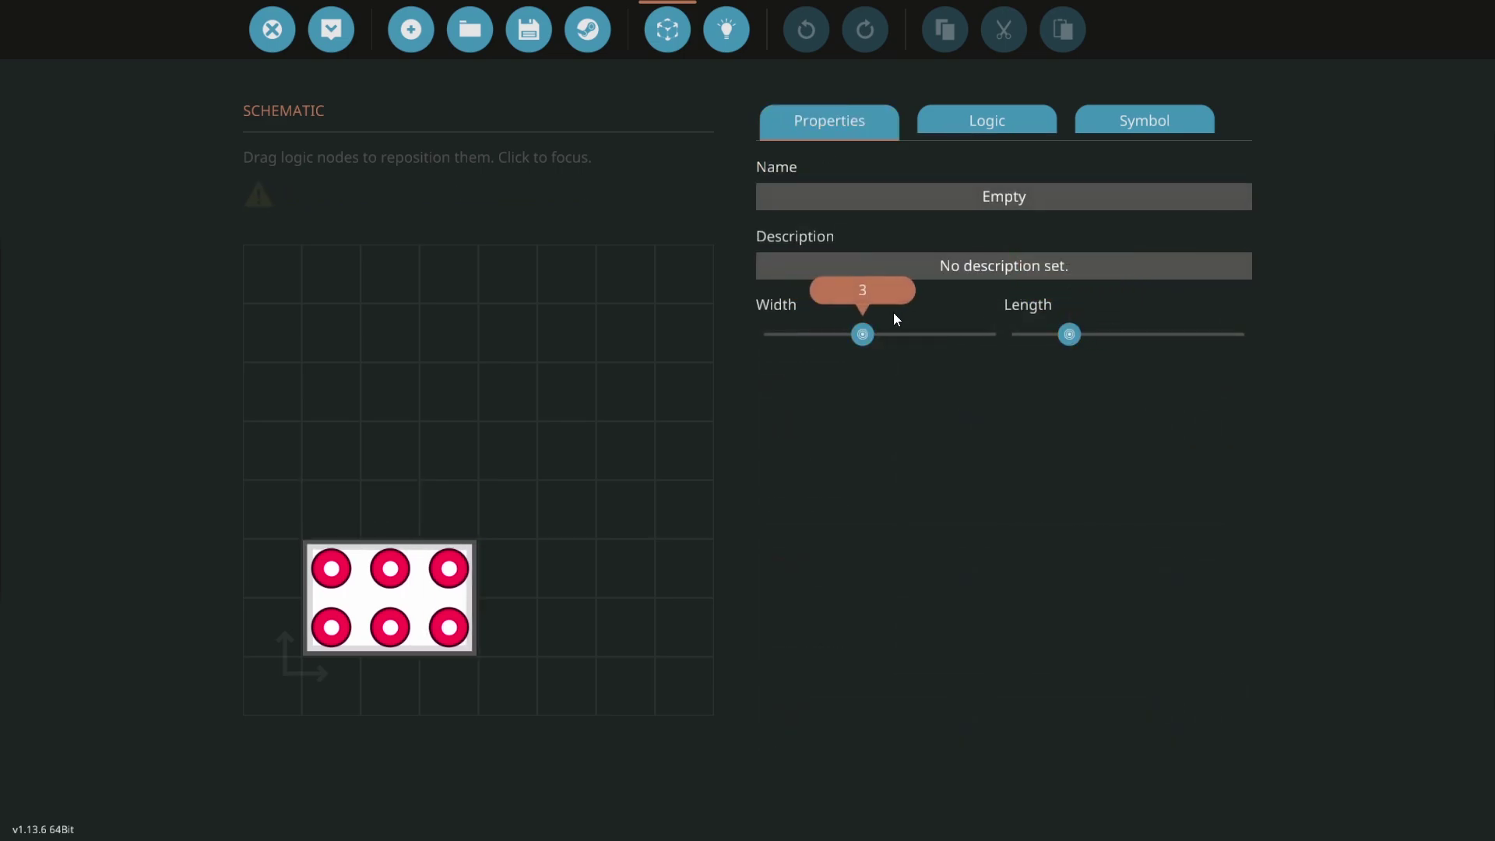
click(1067, 198)
text(Coaxial H)
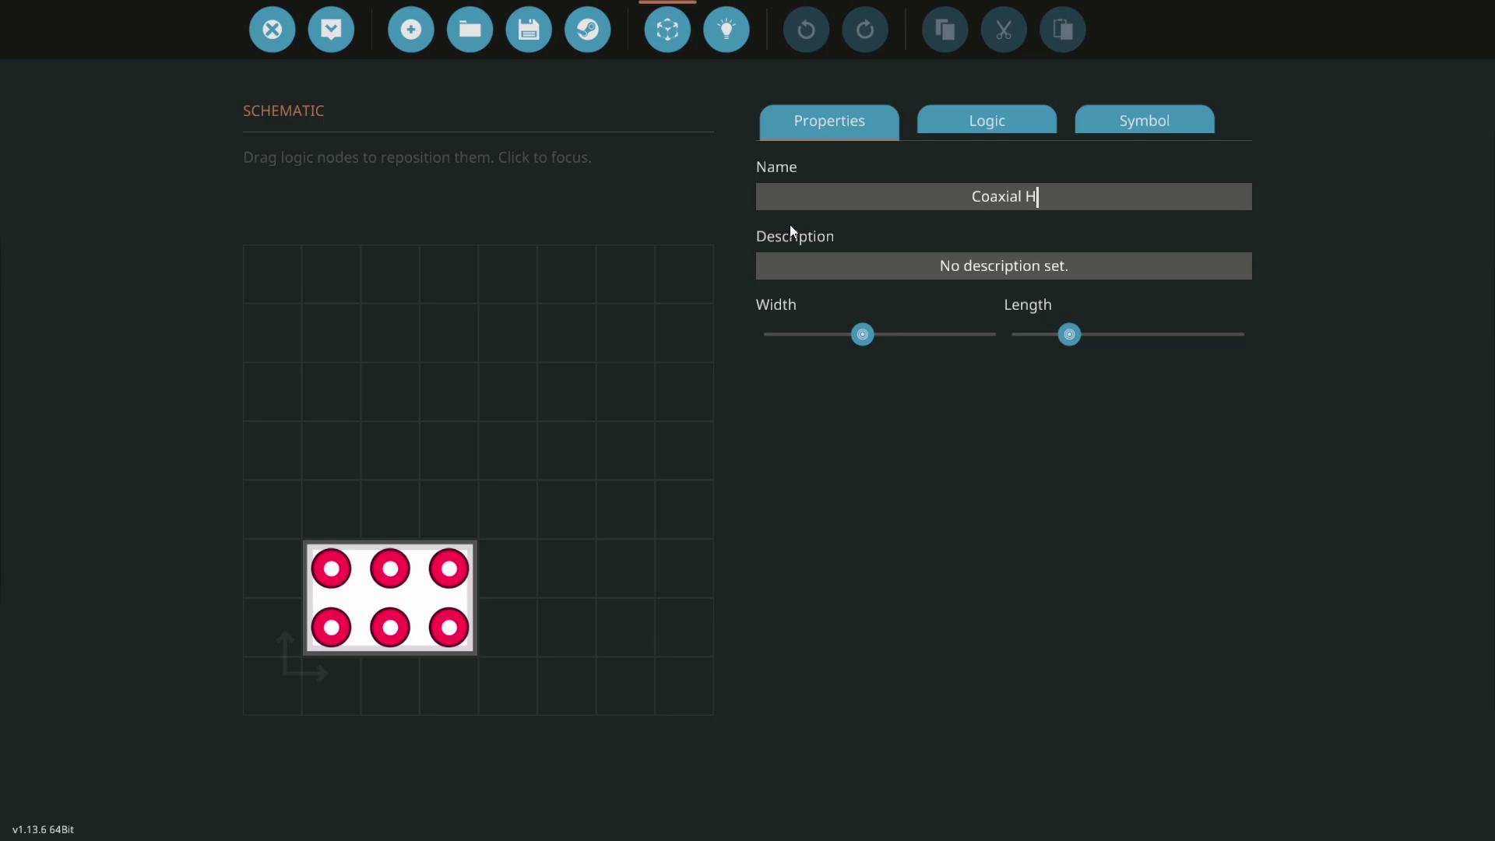
text(eli)
key(Tab)
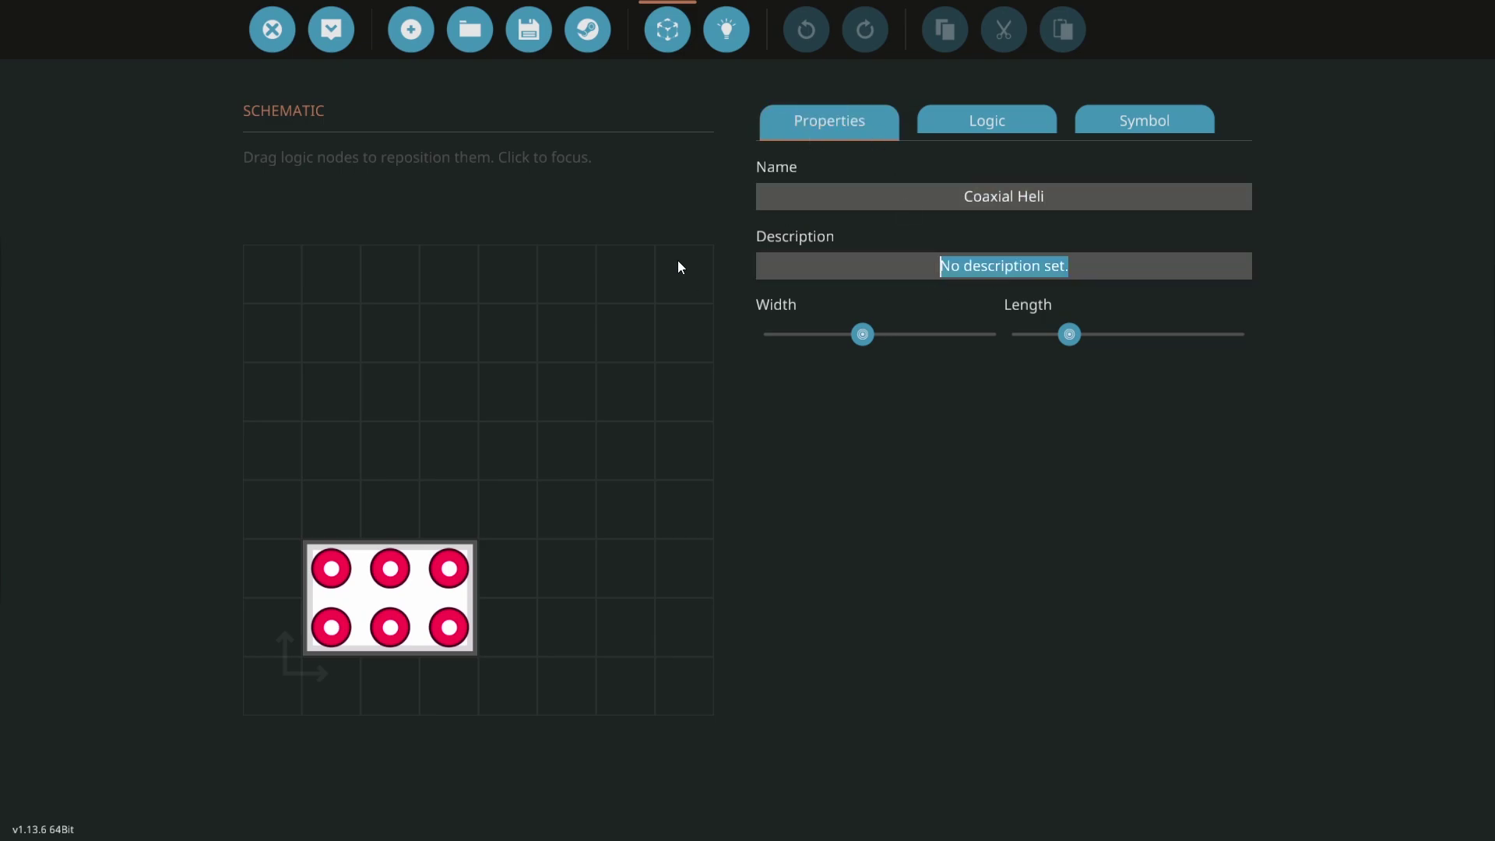
Step: Make the first logic node a number input named Roll In and clear its description
click(958, 115)
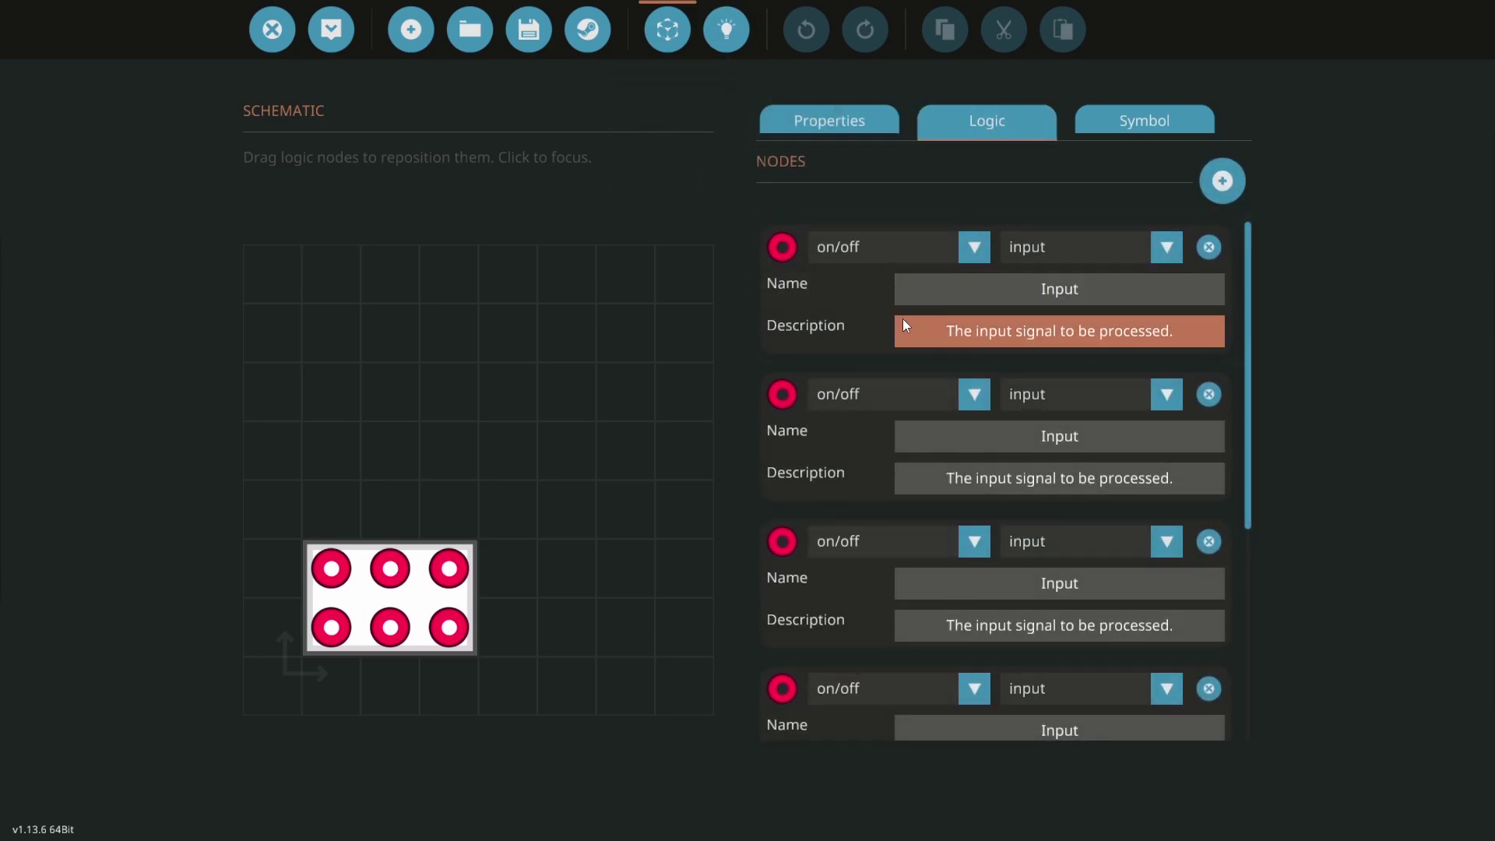
click(915, 248)
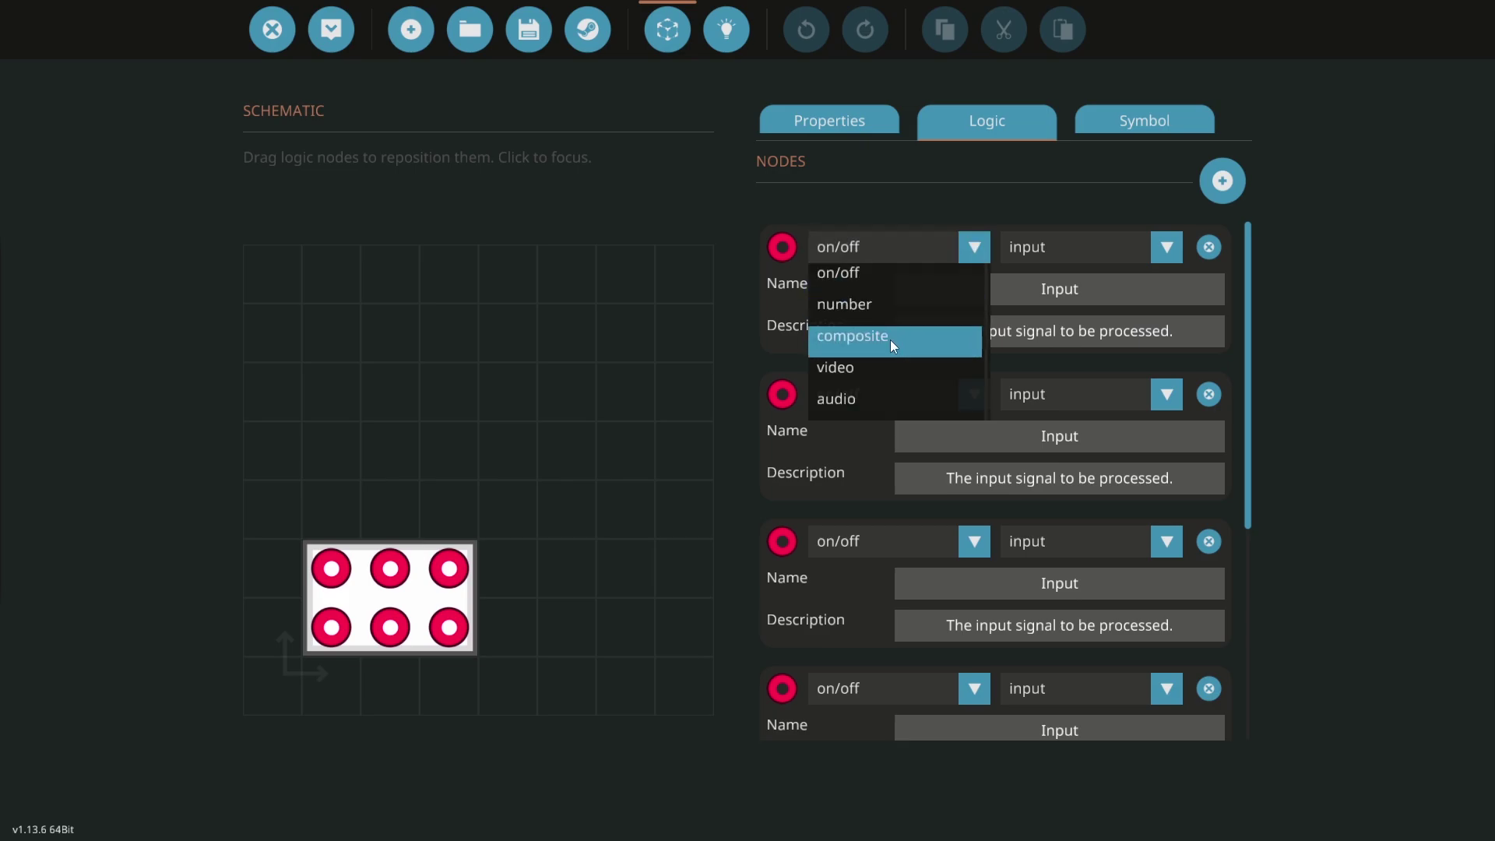
click(885, 306)
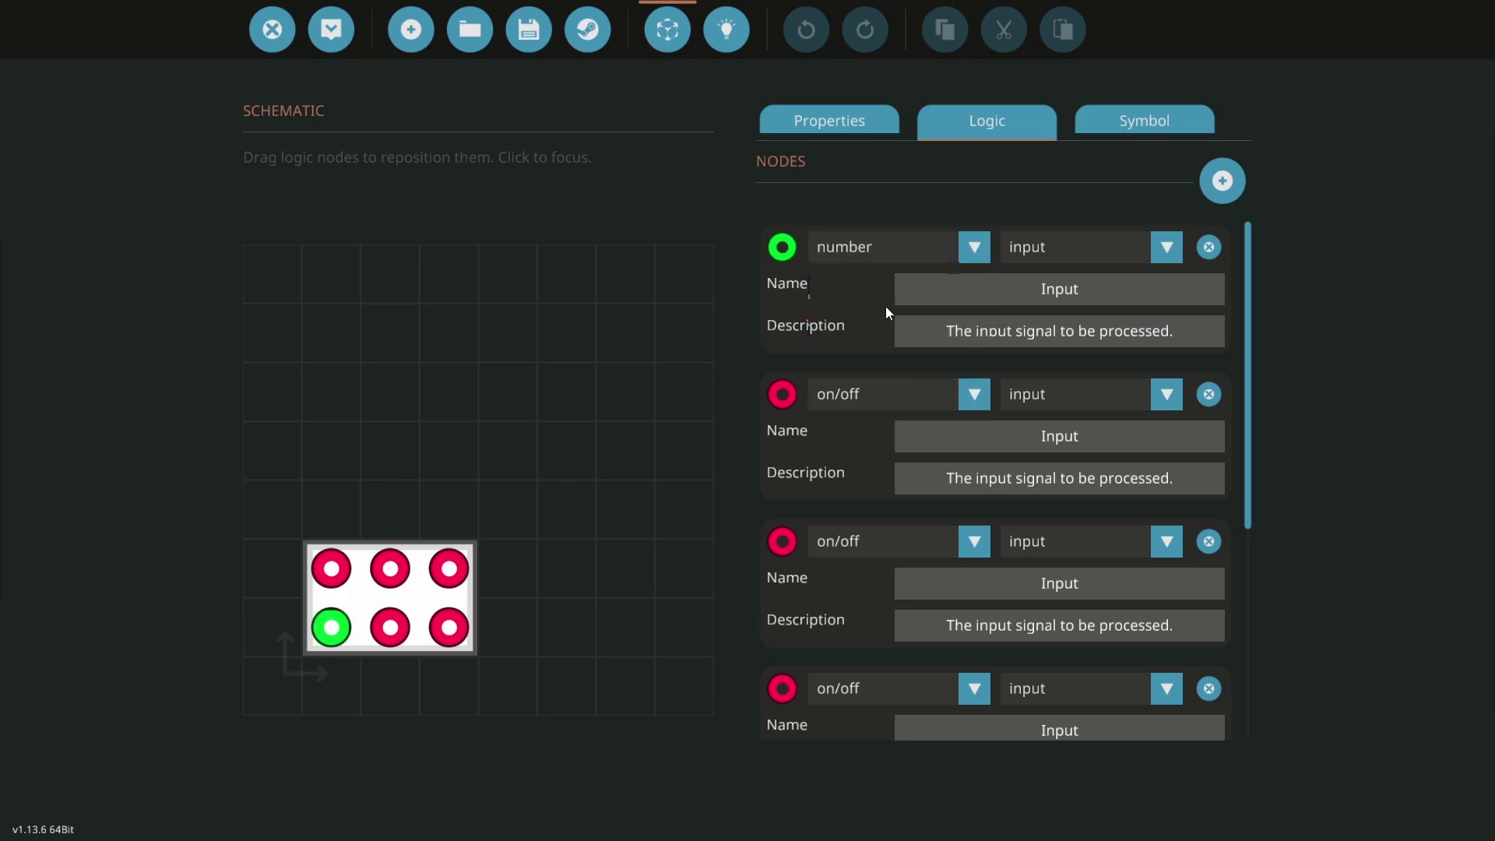
click(1076, 288)
text(Roll In)
click(1128, 336)
key(BackSpace)
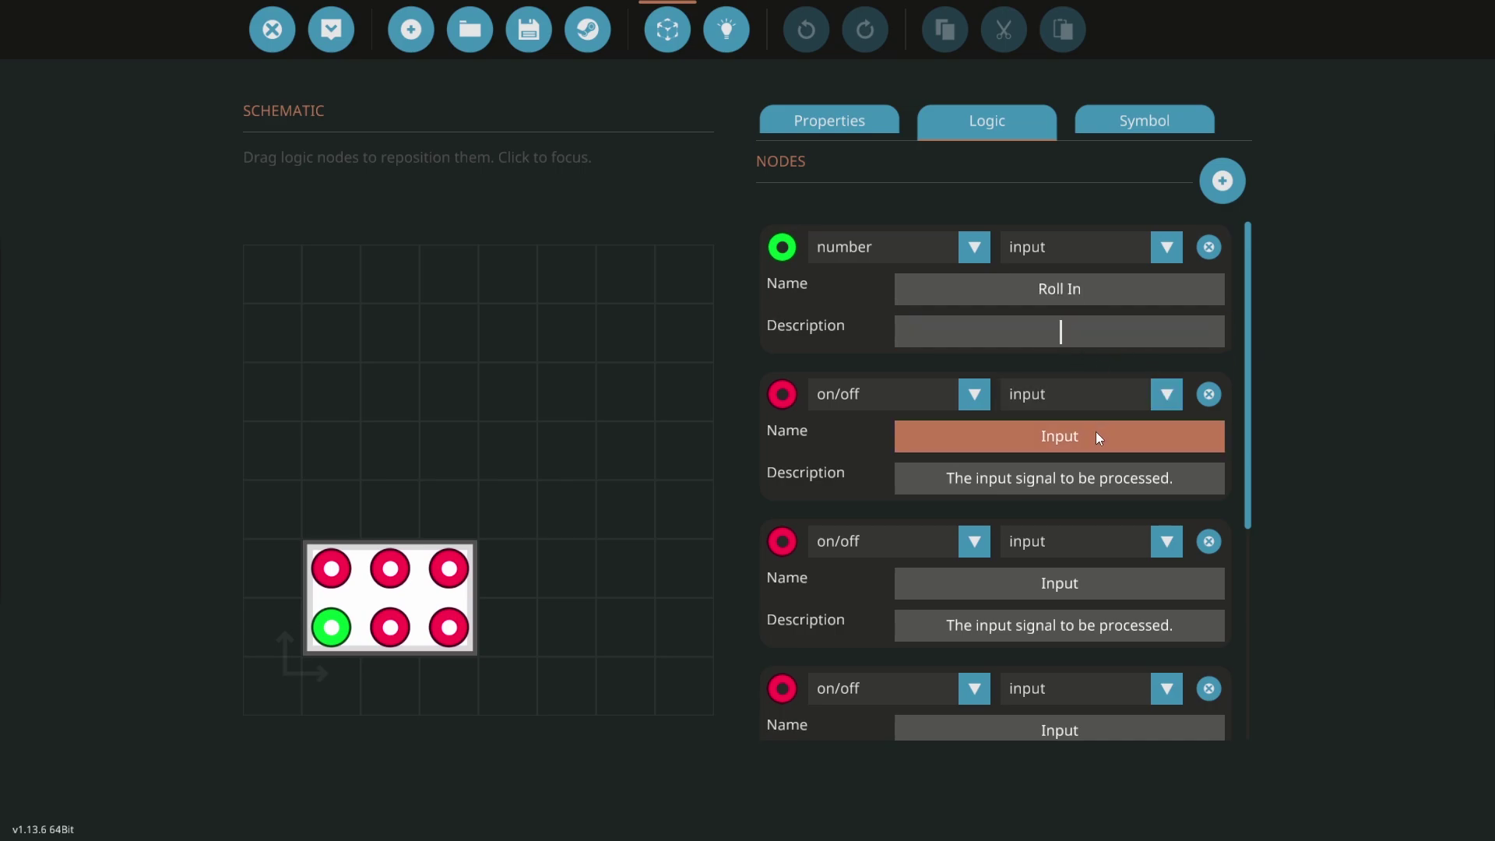
Step: Make the second logic node a number input named Yaw and clear its description
click(982, 432)
text(Yaw)
click(936, 403)
click(903, 459)
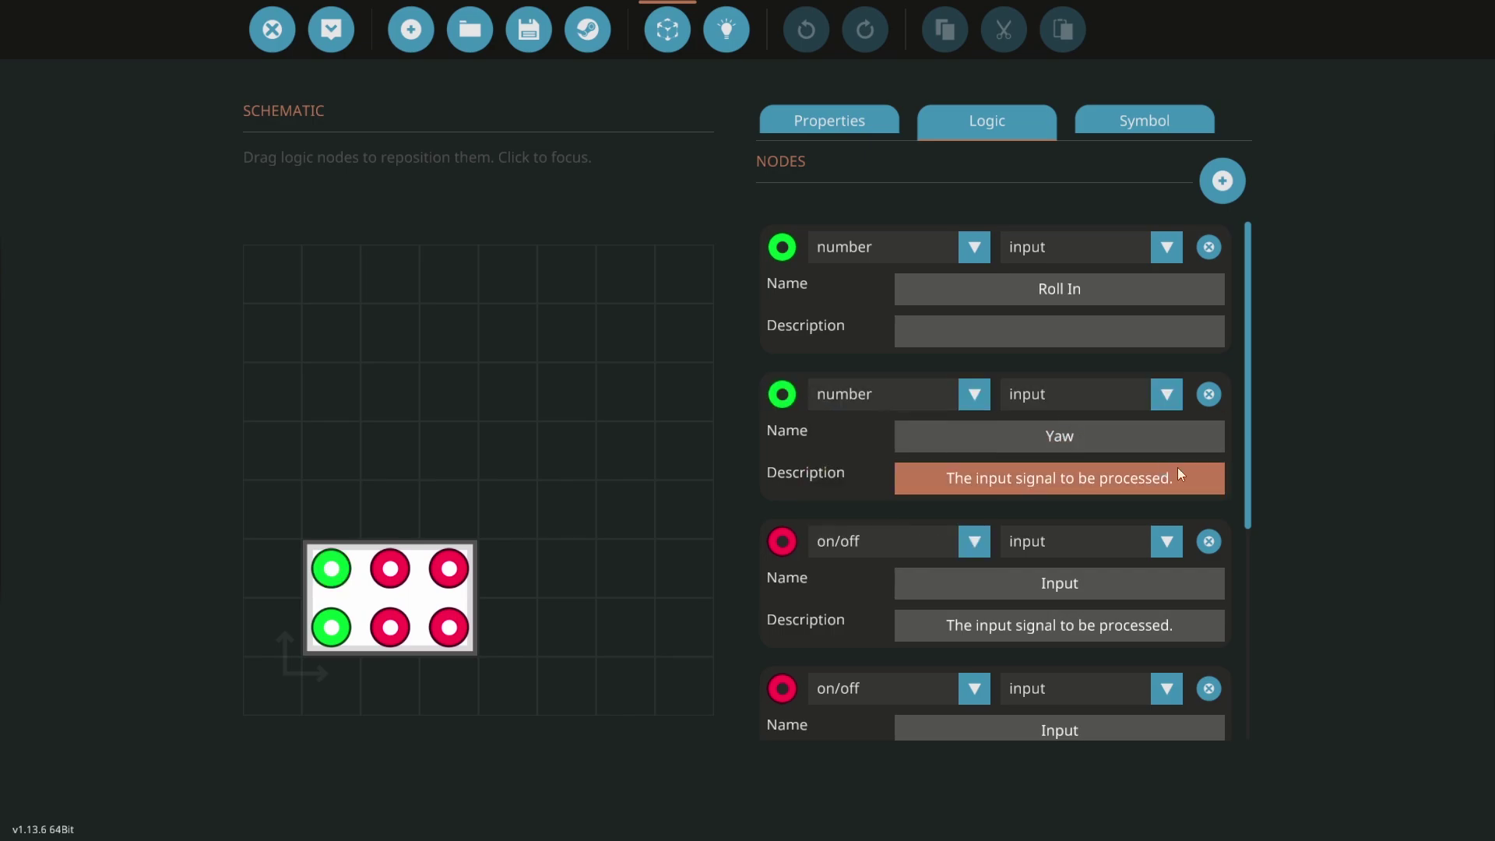
click(1180, 478)
key(BackSpace)
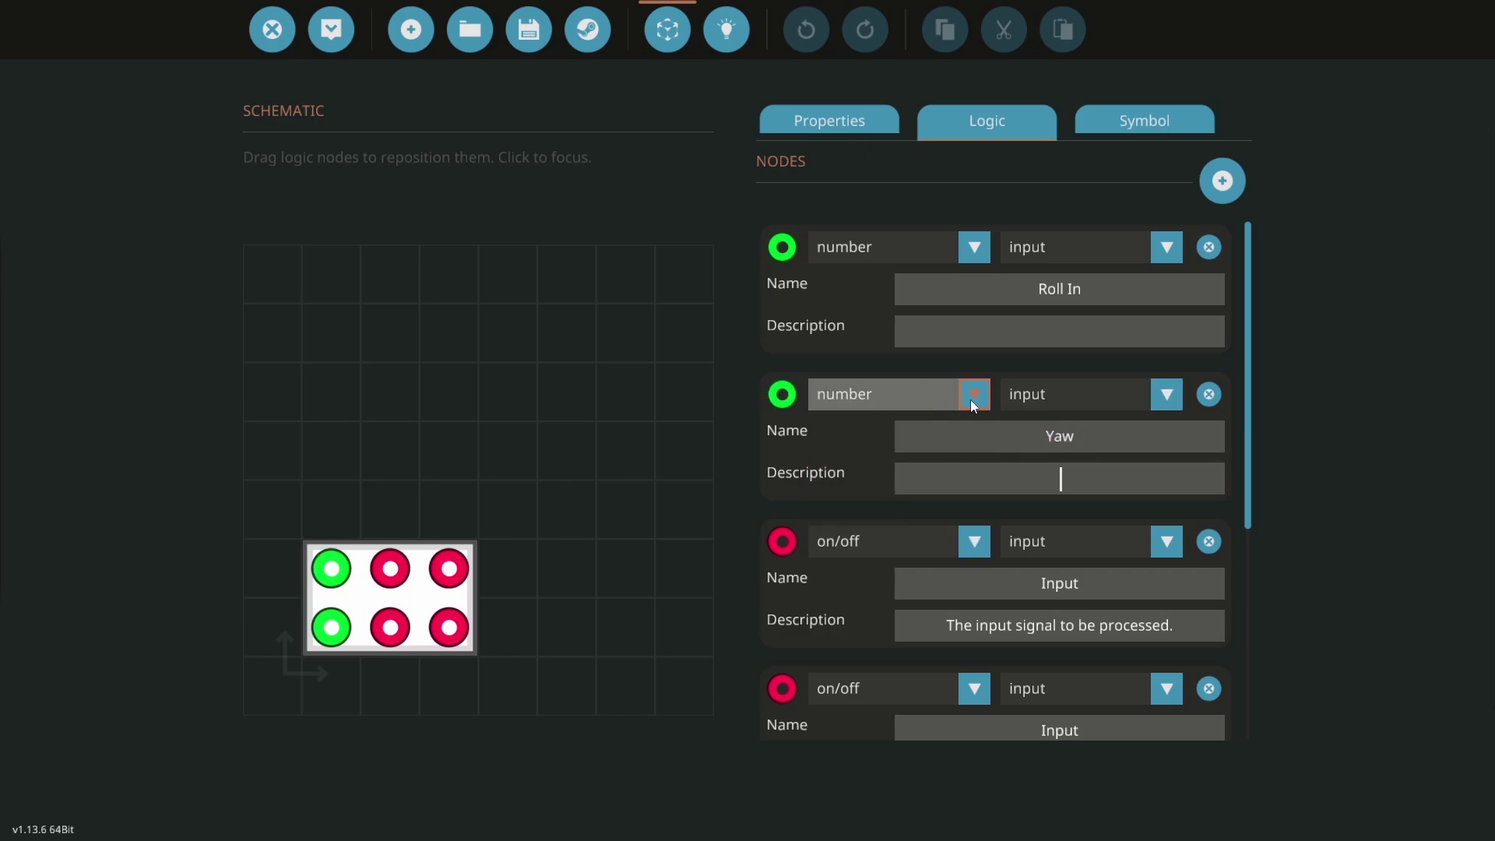
Step: Make the third logic node a number output named Roll Top Rotor and clear its description
scroll(996, 397, down, 3)
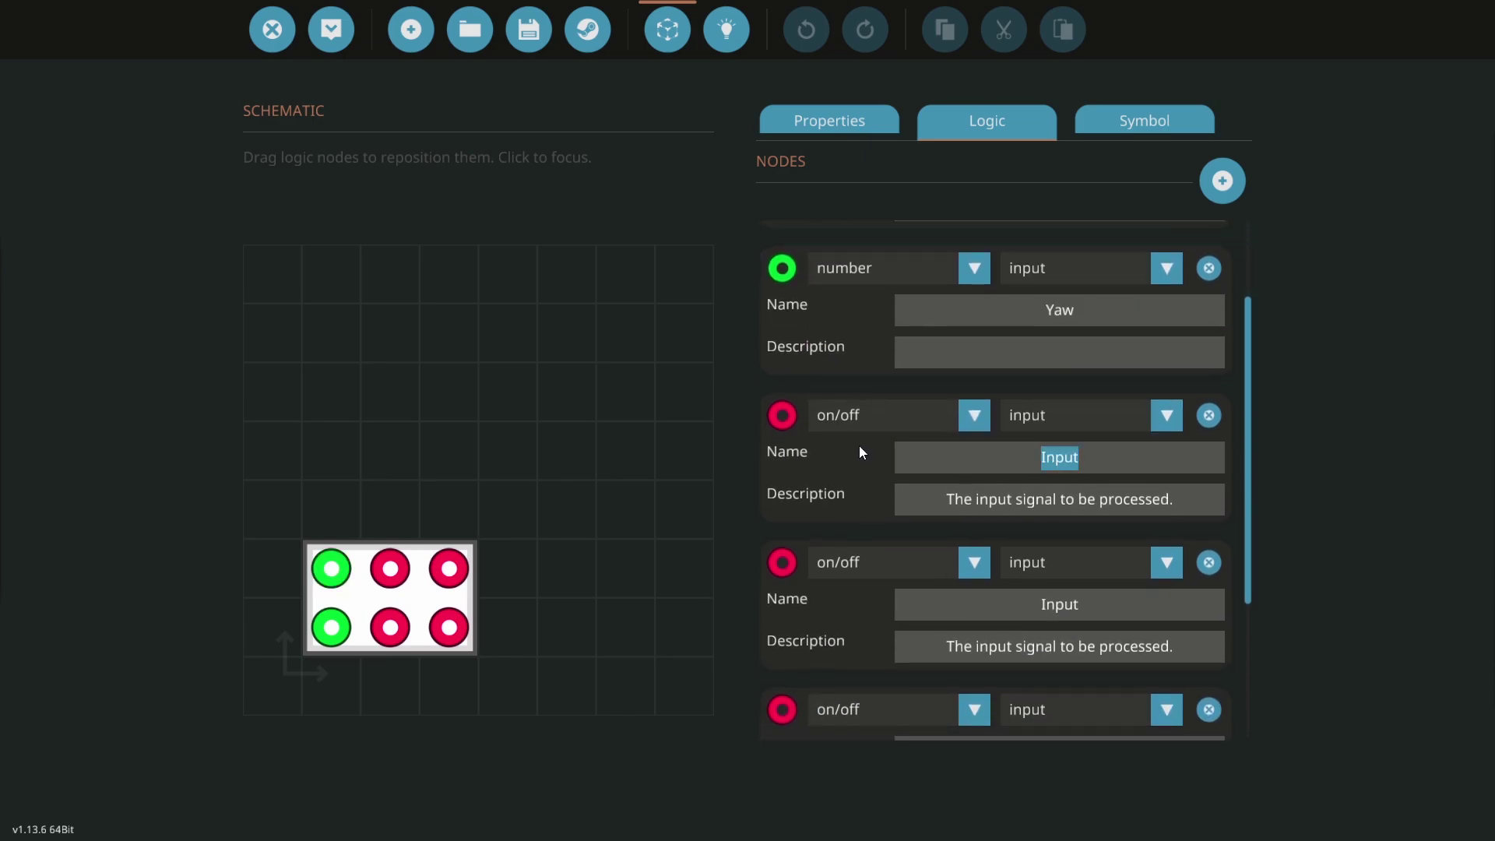
text(Roll Top Rotor)
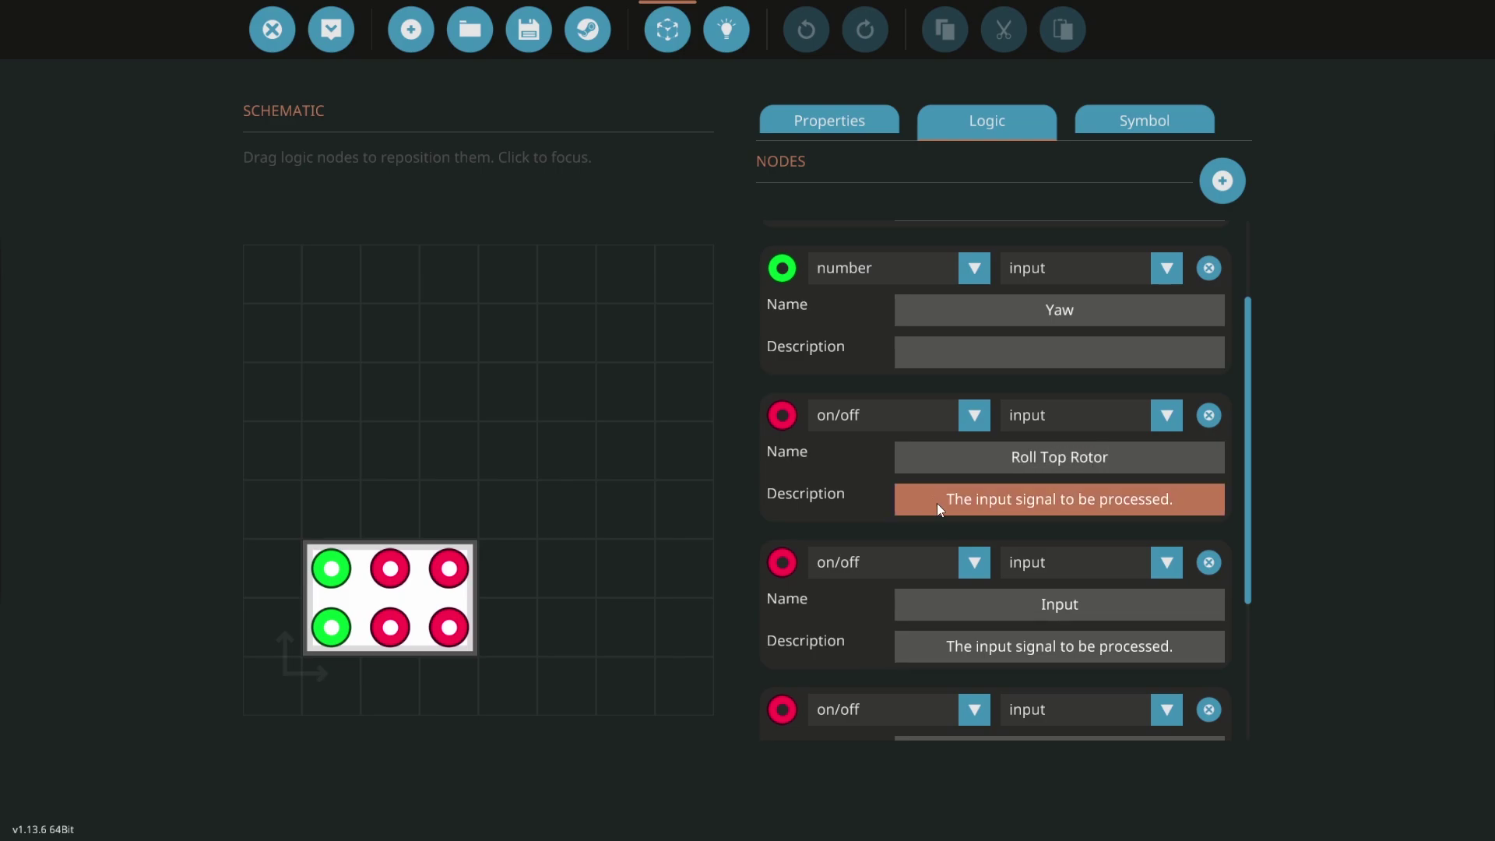
click(937, 503)
key(BackSpace)
click(848, 415)
click(844, 470)
click(1044, 423)
click(1051, 473)
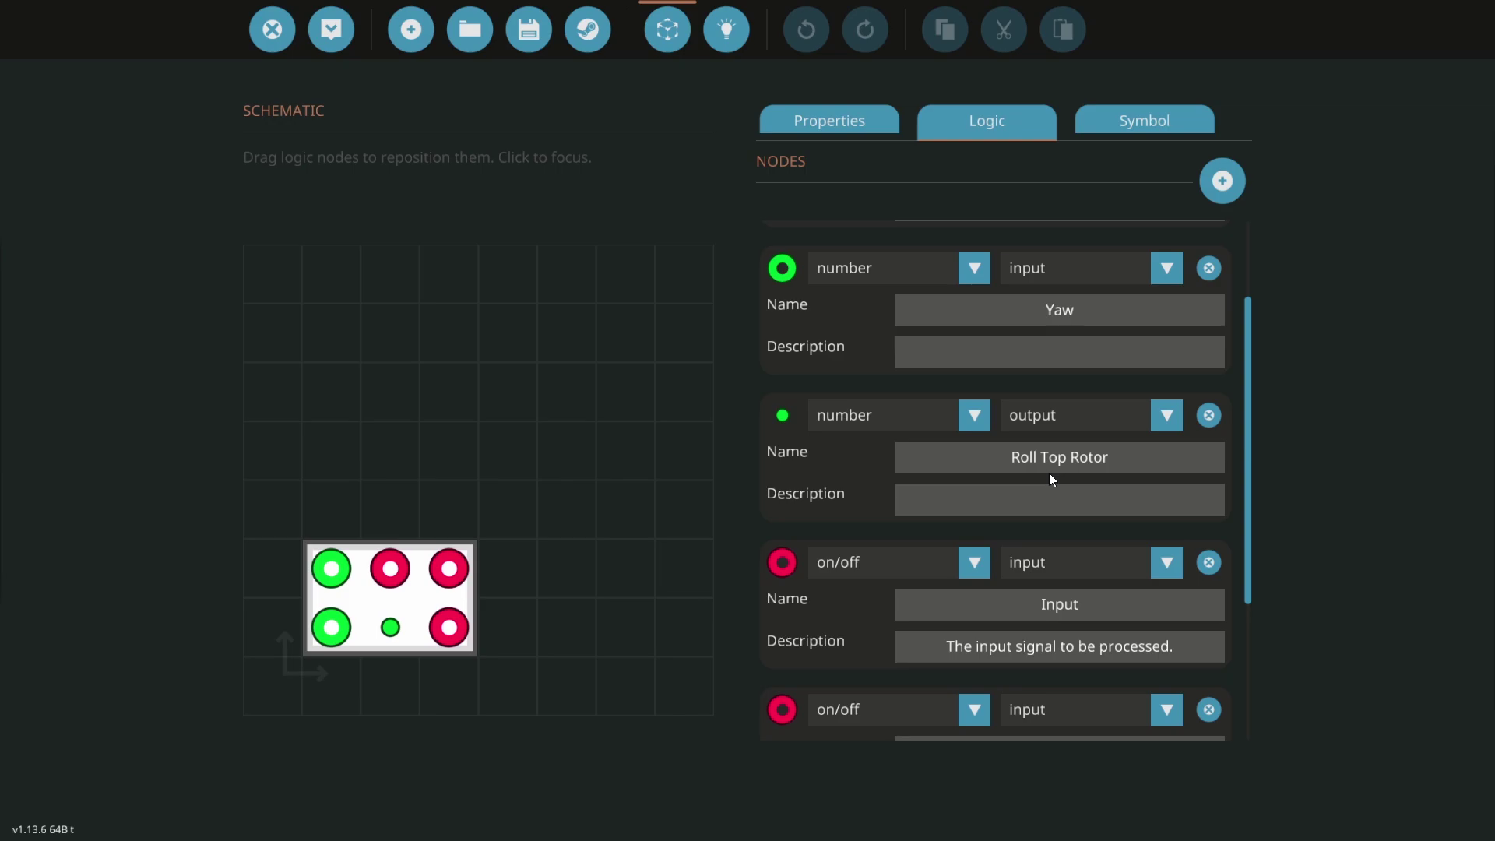
Step: Make the fourth logic node a number output named Top Collective and clear its description
click(1077, 558)
click(1056, 620)
click(888, 563)
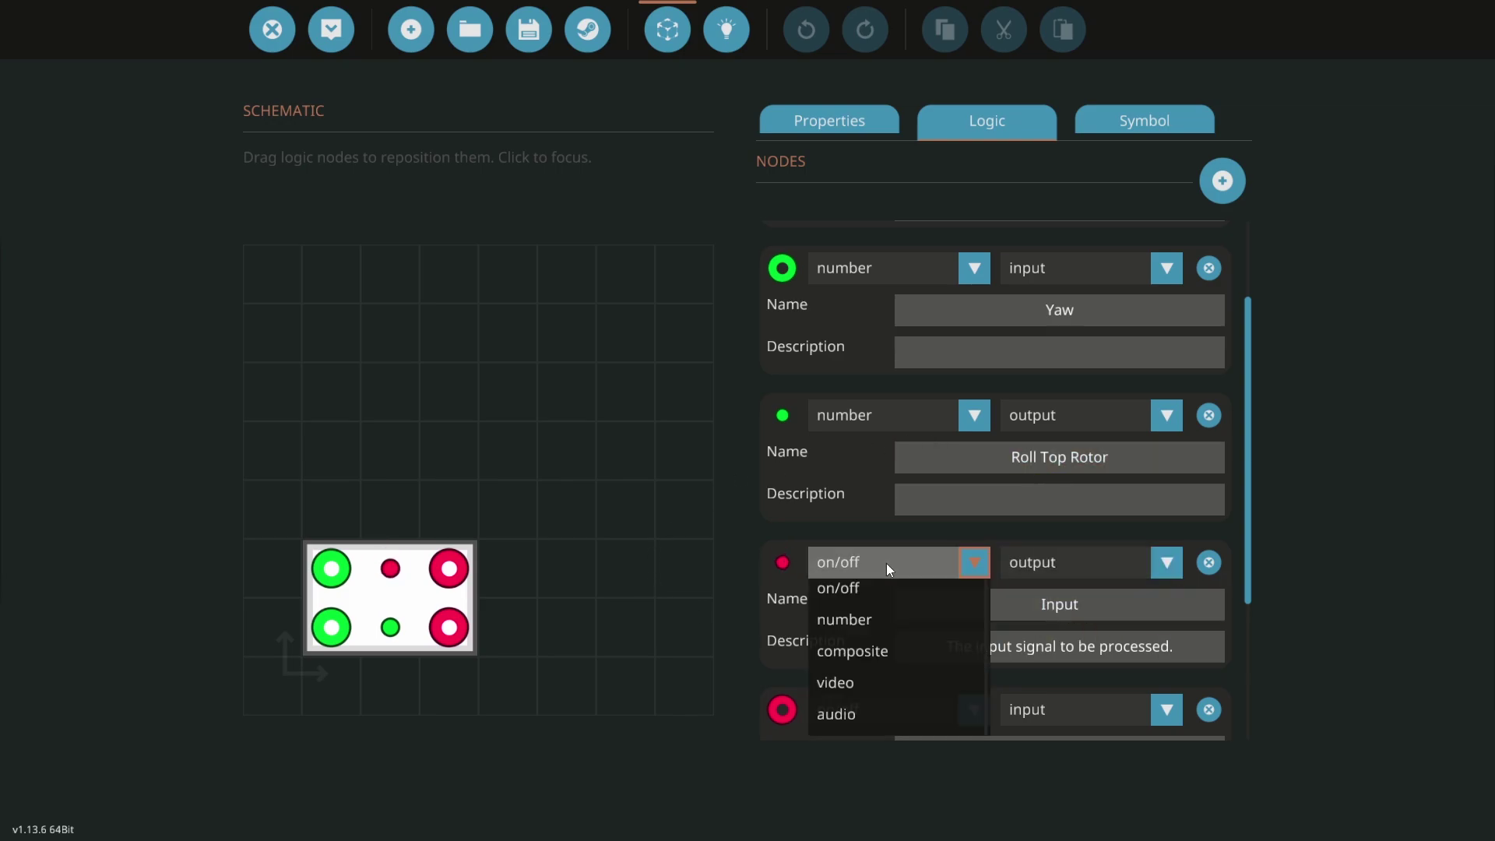
click(880, 622)
click(1109, 621)
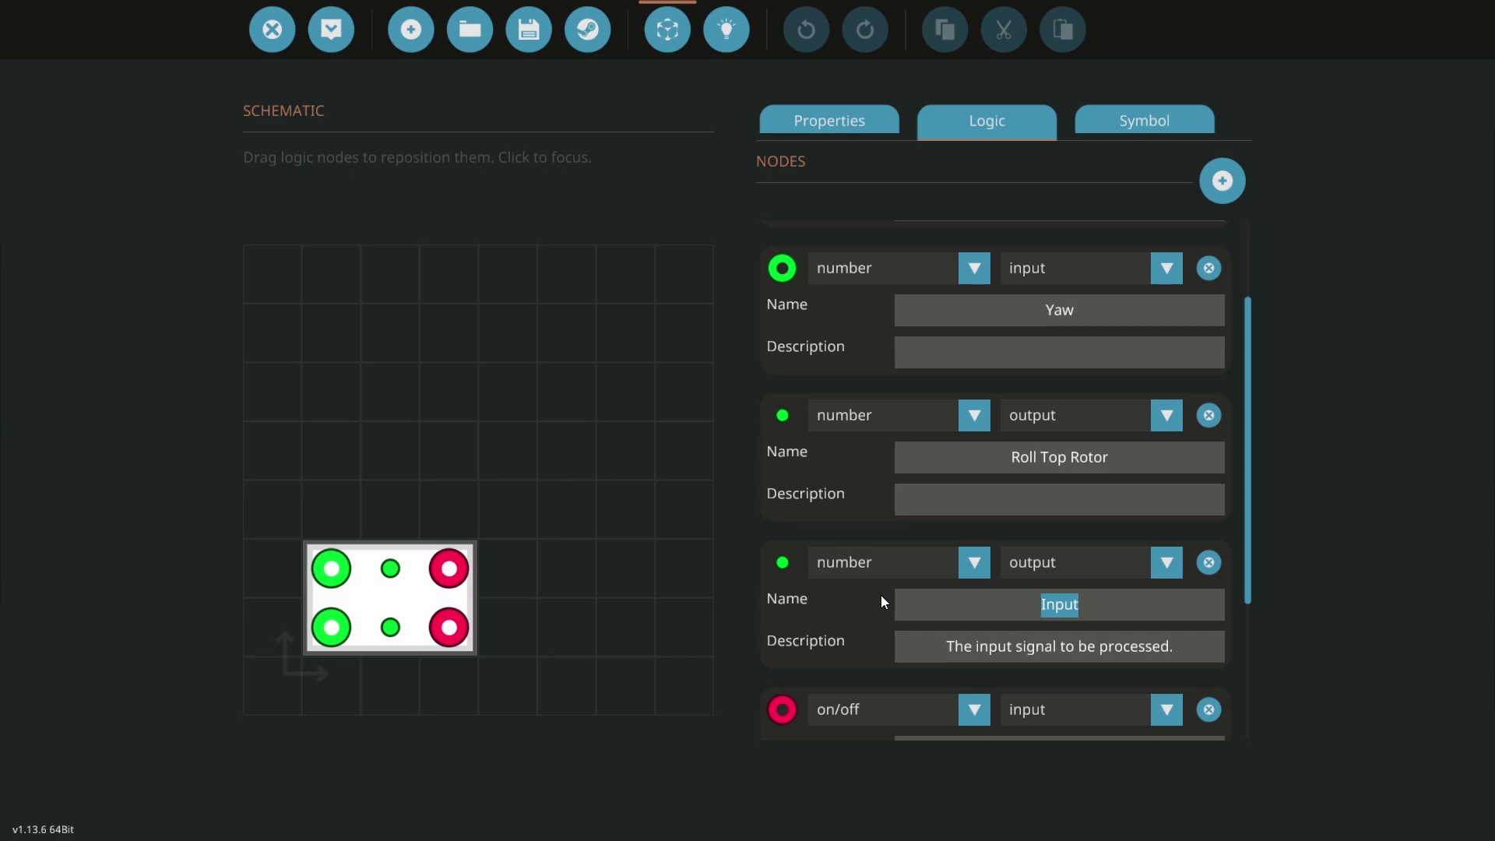
text(Top Collective)
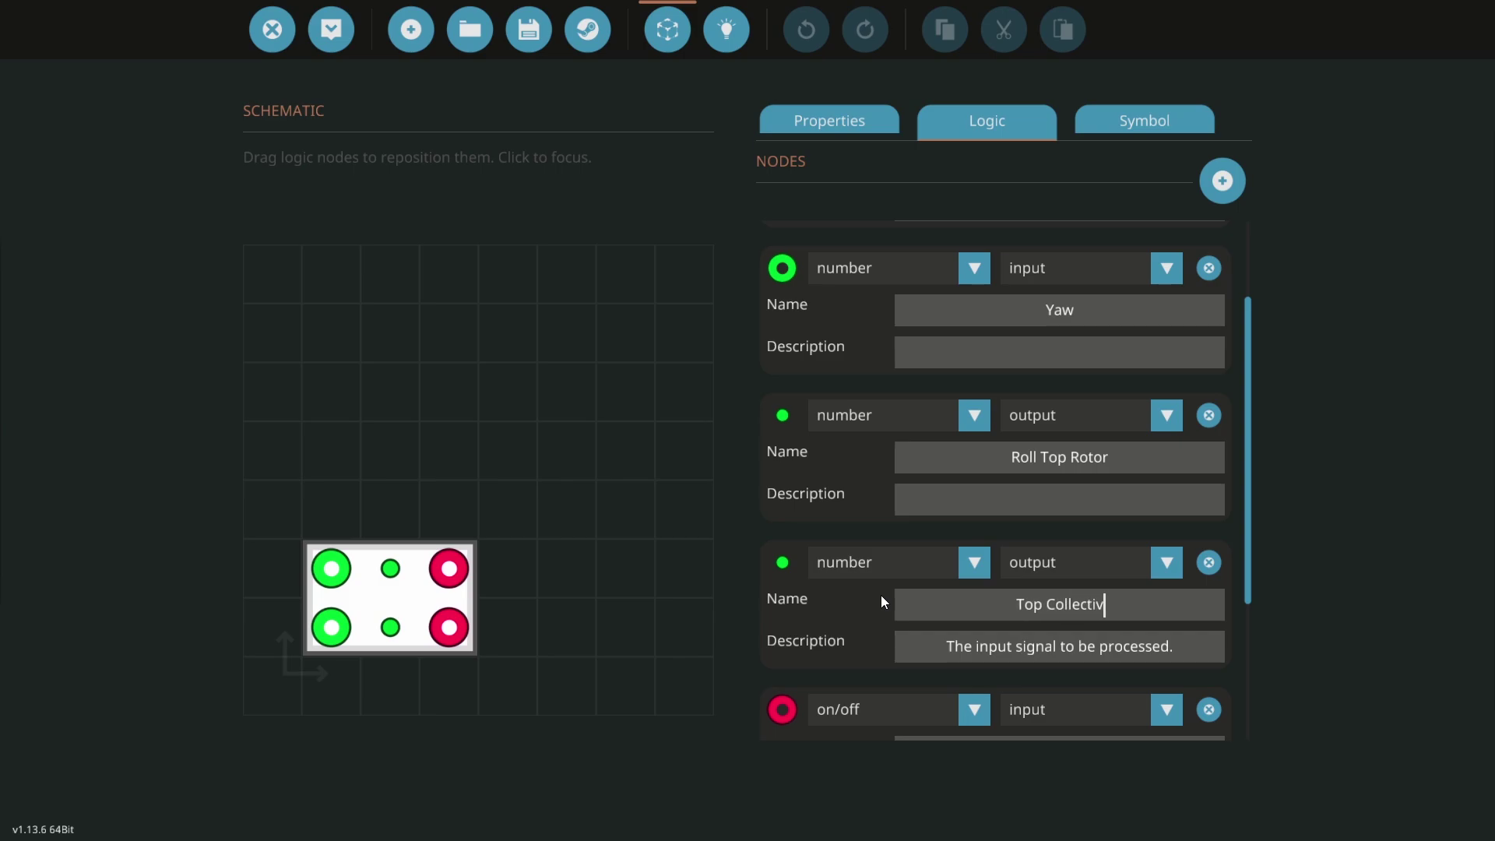
scroll(880, 594, down, 3)
click(1182, 427)
key(BackSpace)
Step: Make the fifth logic node a number output named Bottom Collective and clear its description
click(1153, 529)
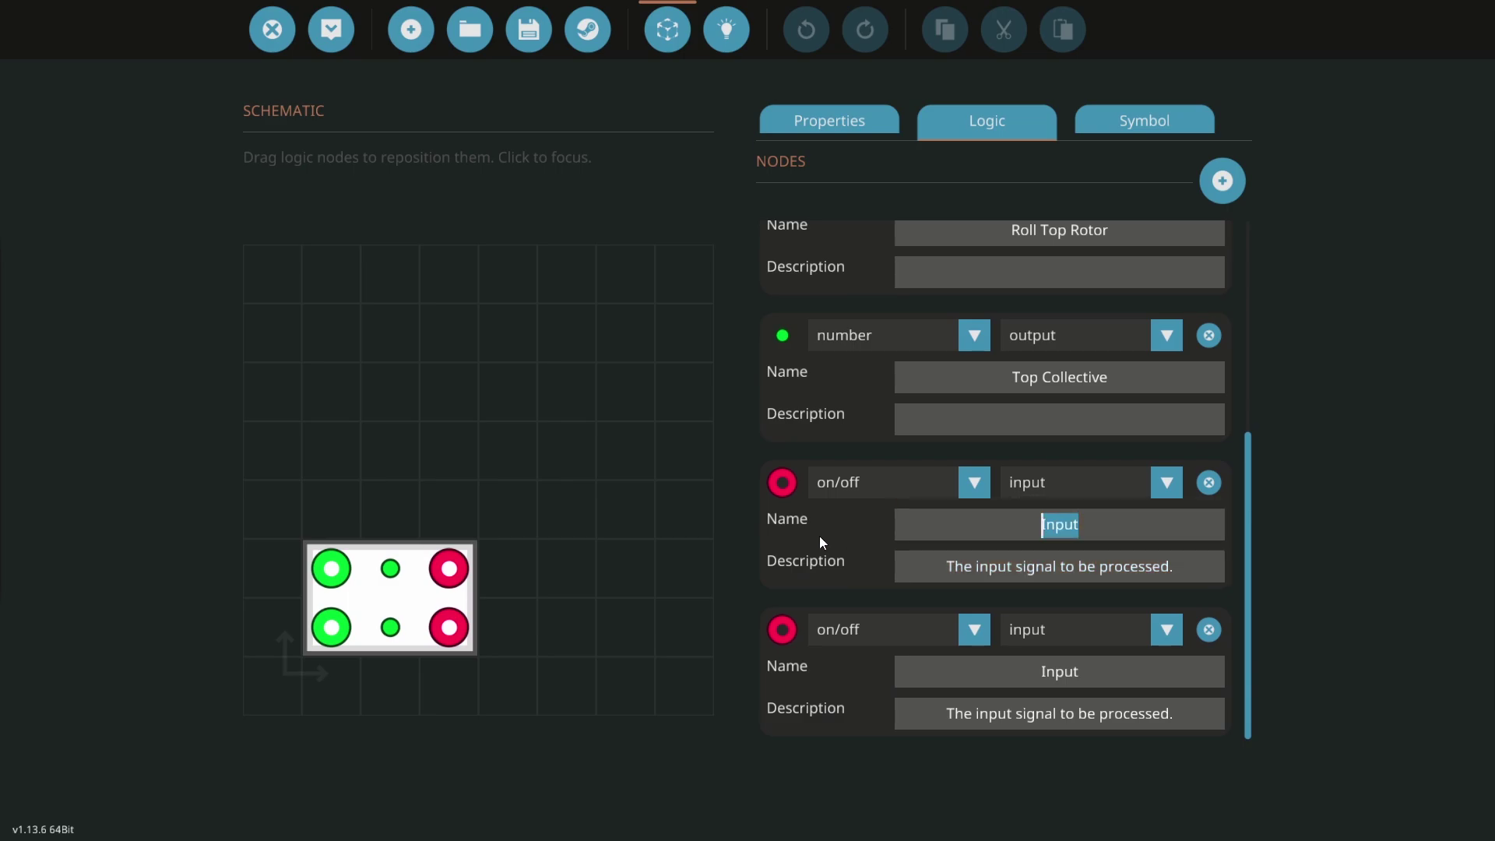
text(Bottom )
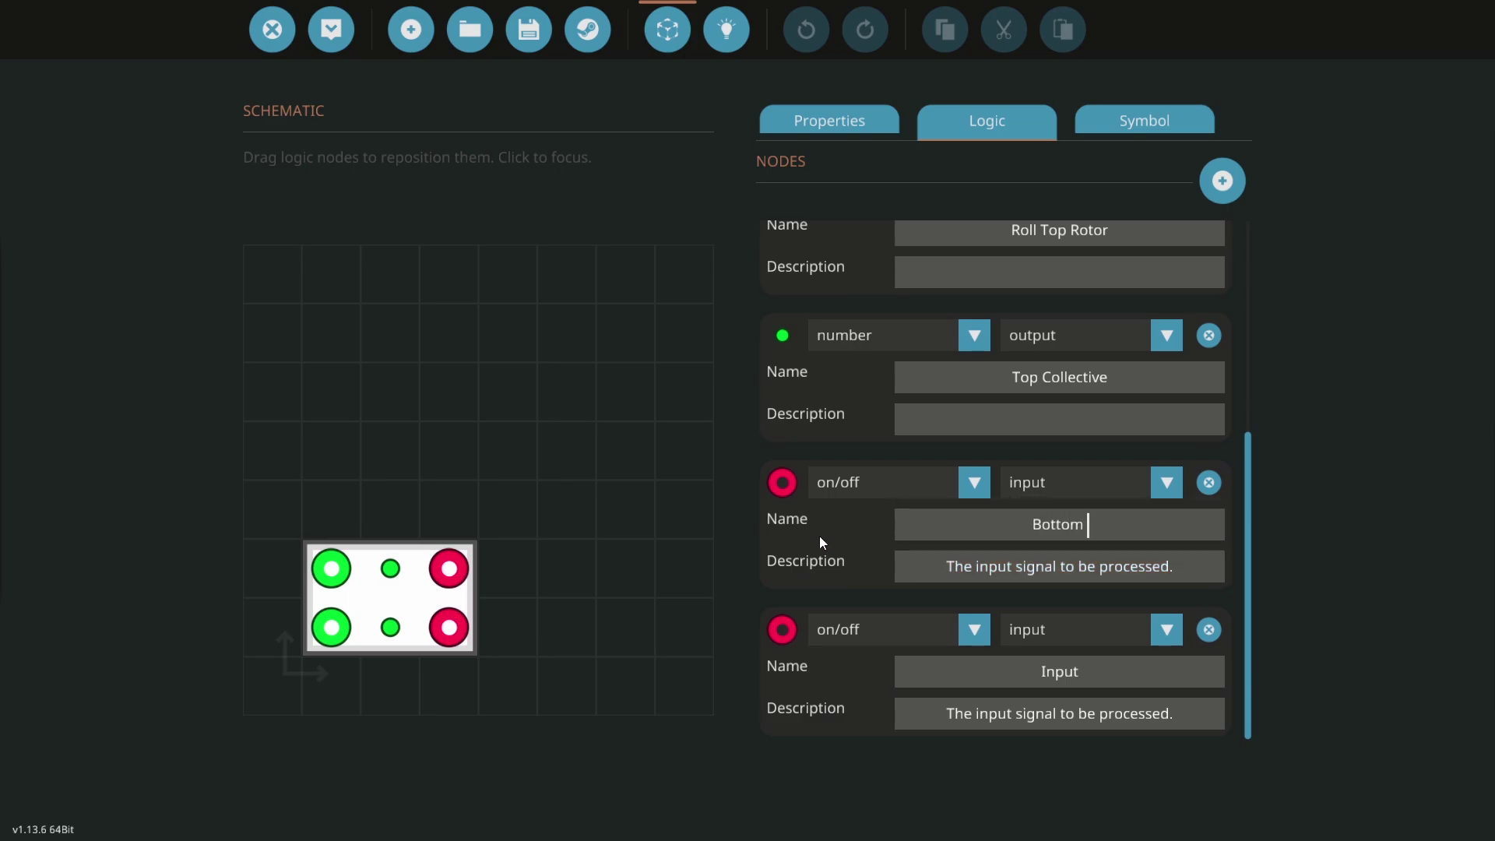
text(Collective)
key(Tab)
key(BackSpace)
click(841, 486)
click(876, 537)
click(1090, 482)
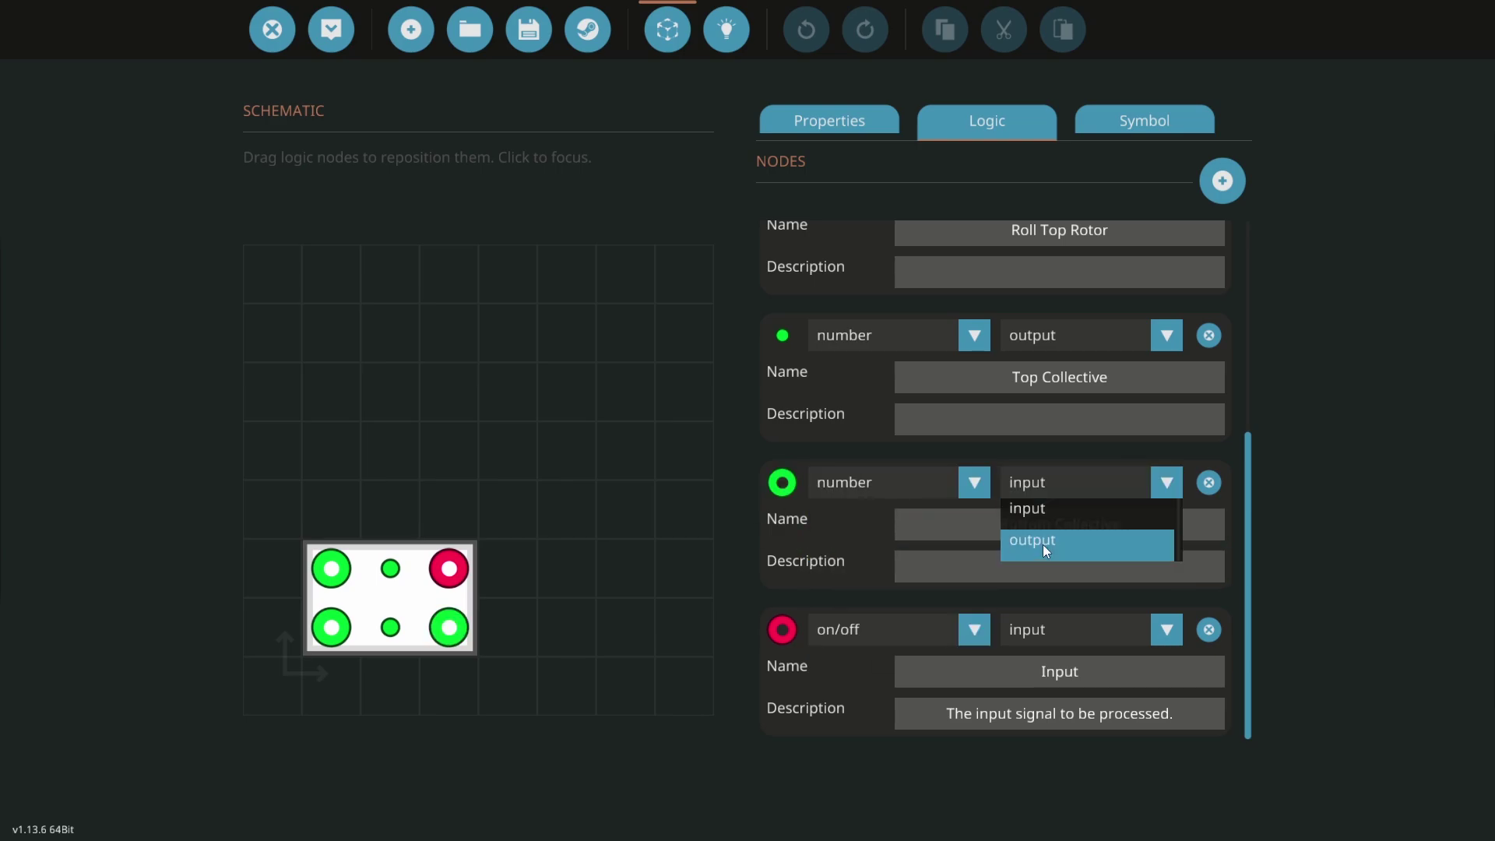
click(1043, 545)
Step: Make the sixth logic node a number input named Collective In and clear its description
click(1047, 669)
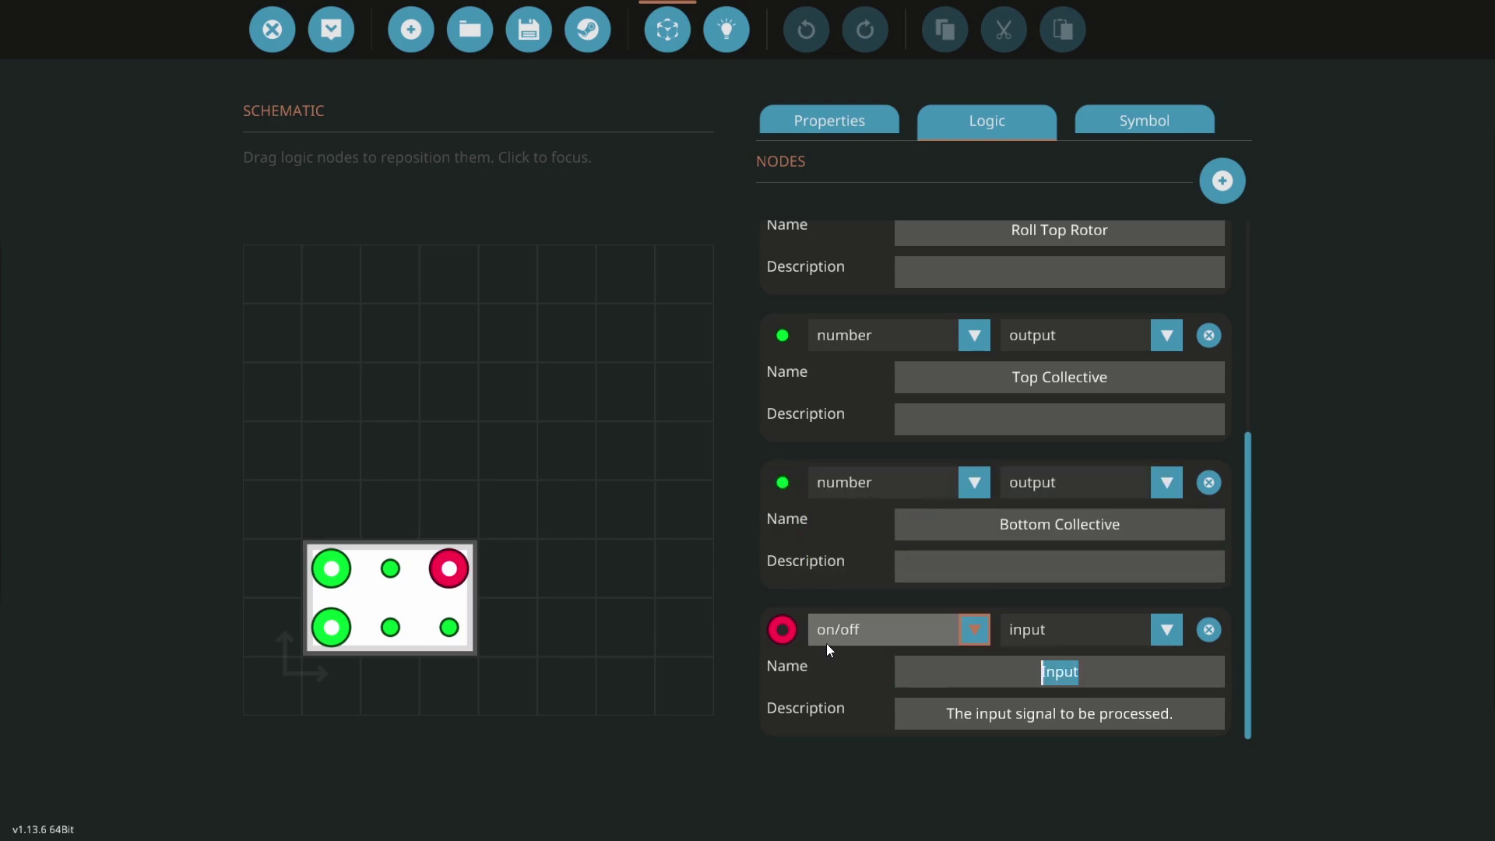
text(Collective In)
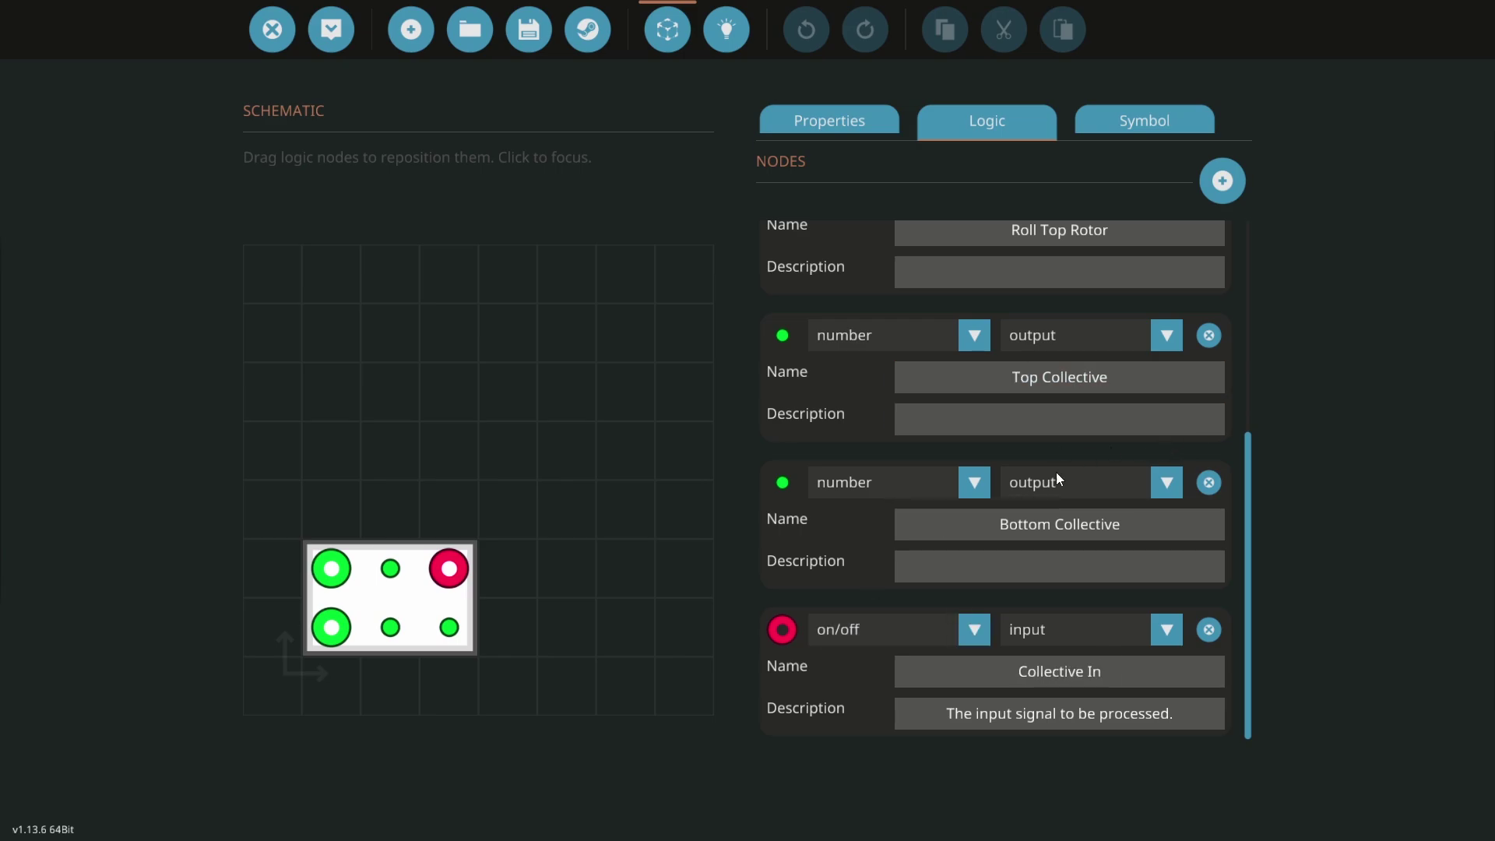
click(872, 643)
click(894, 684)
click(926, 713)
key(BackSpace)
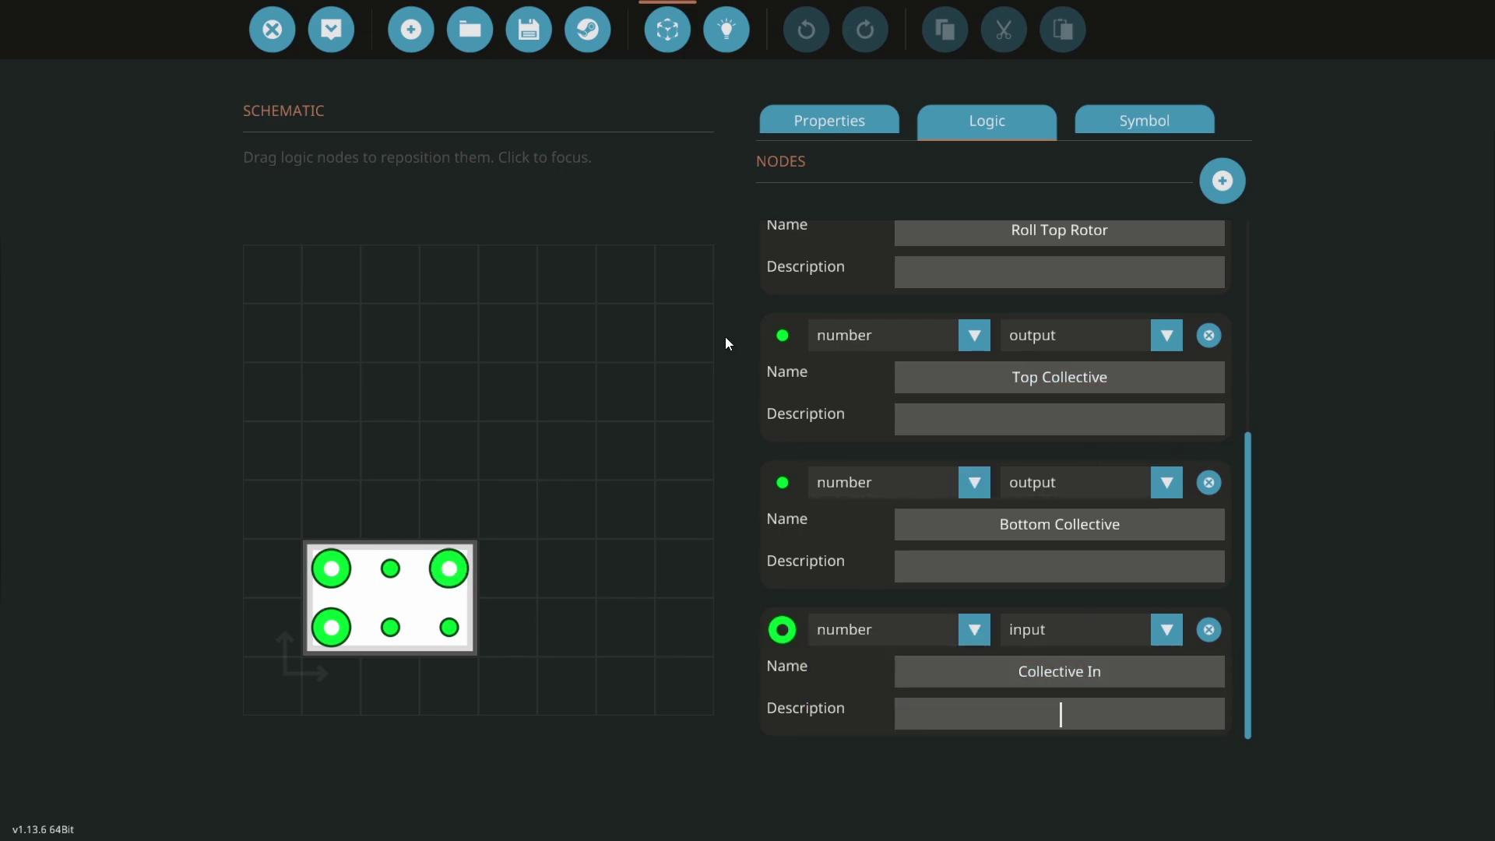
Step: Show the microcontroller's internal logic and spread the overlapping nodes out, with the inputs on one side and the outputs on the other
scroll(1031, 381, up, 5)
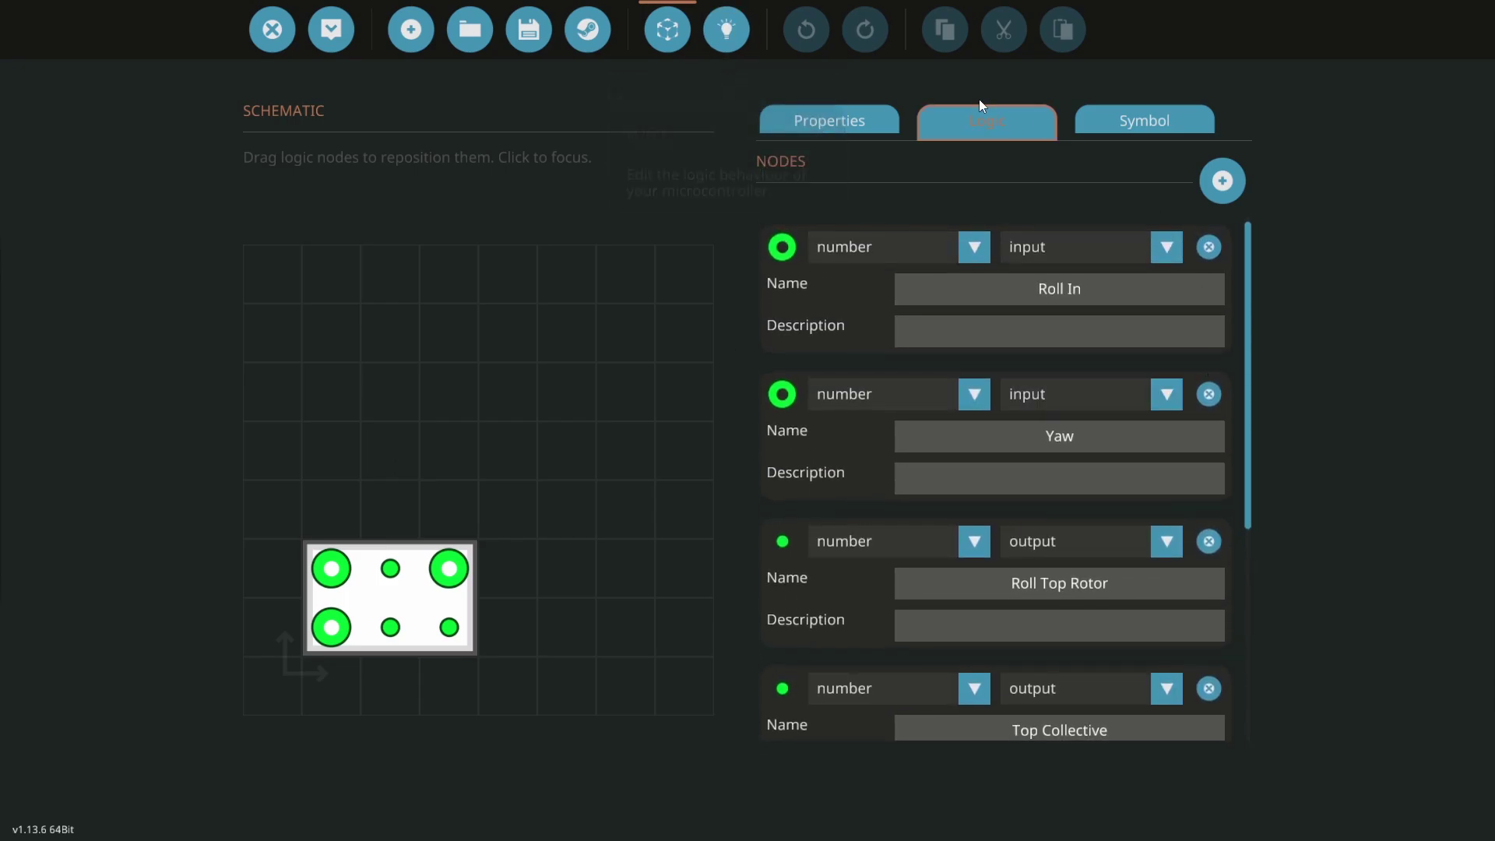
click(727, 29)
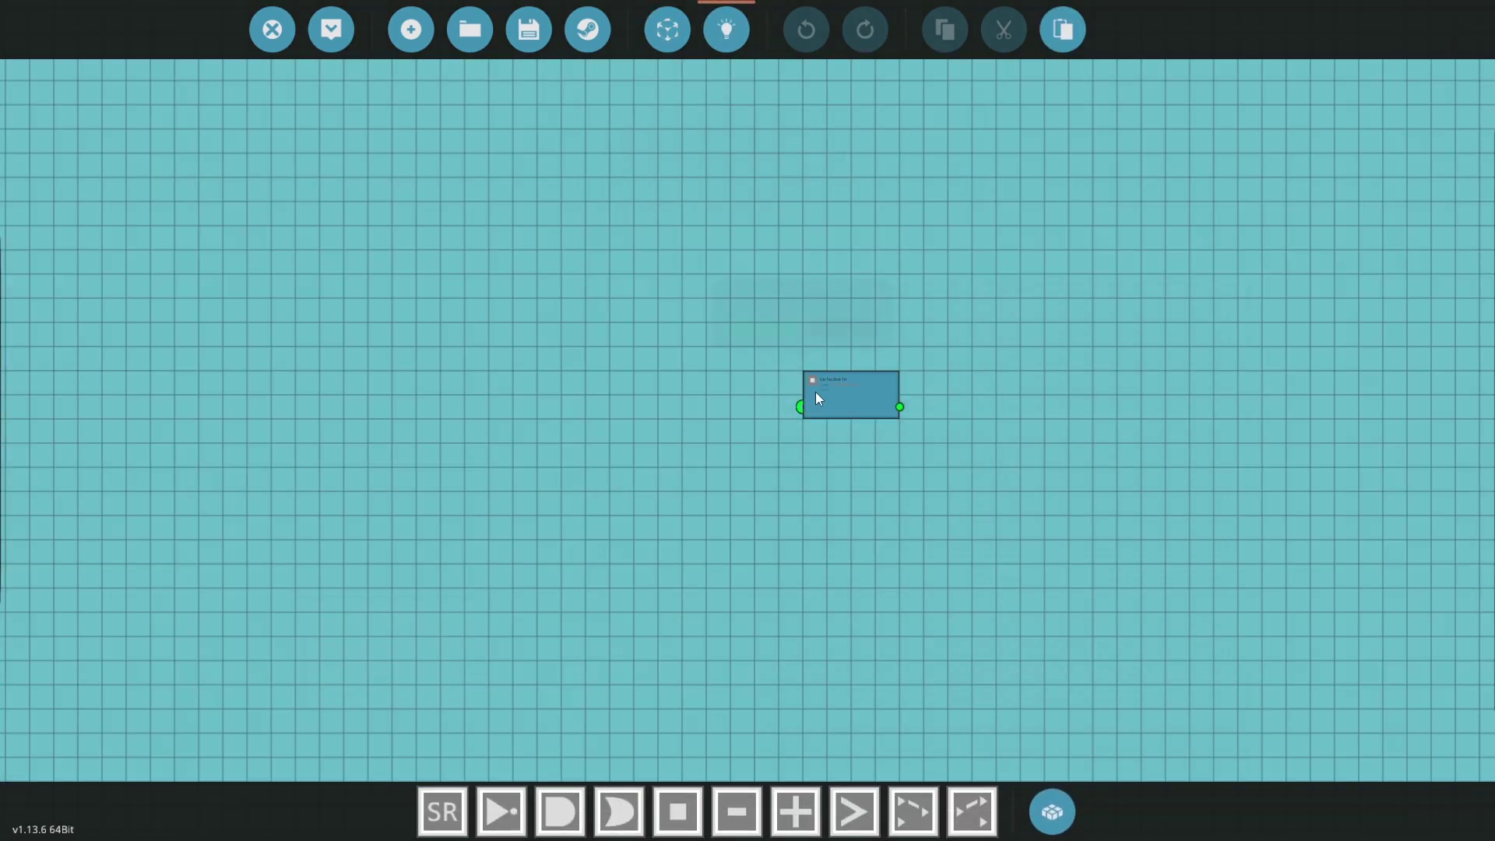
drag(817, 385, 409, 334)
drag(845, 408, 919, 308)
drag(881, 395, 1021, 344)
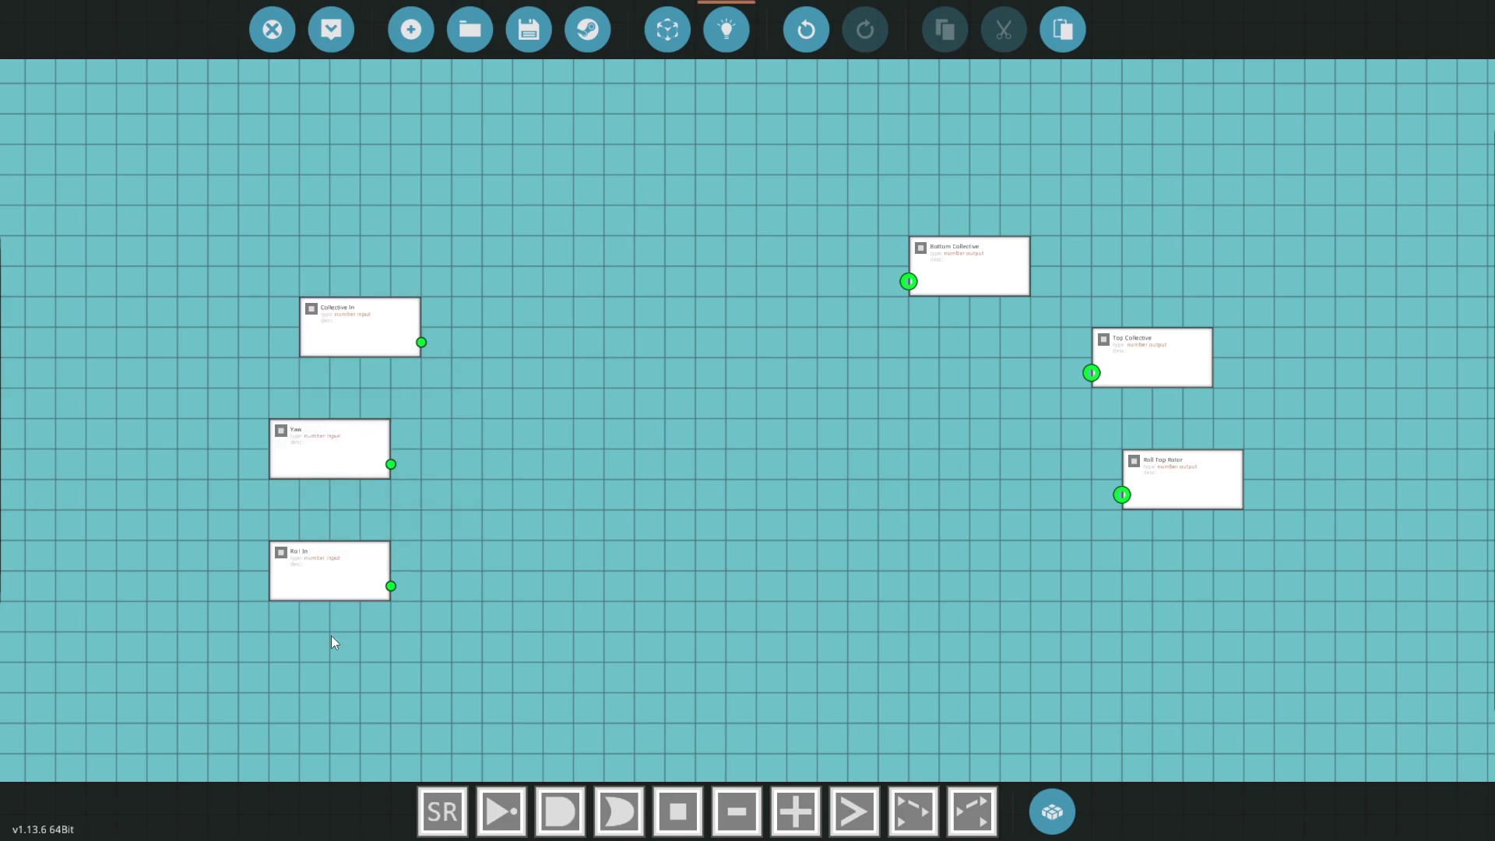
Step: Place an Add gate between the input and output nodes and a Subtract gate directly below it
click(795, 812)
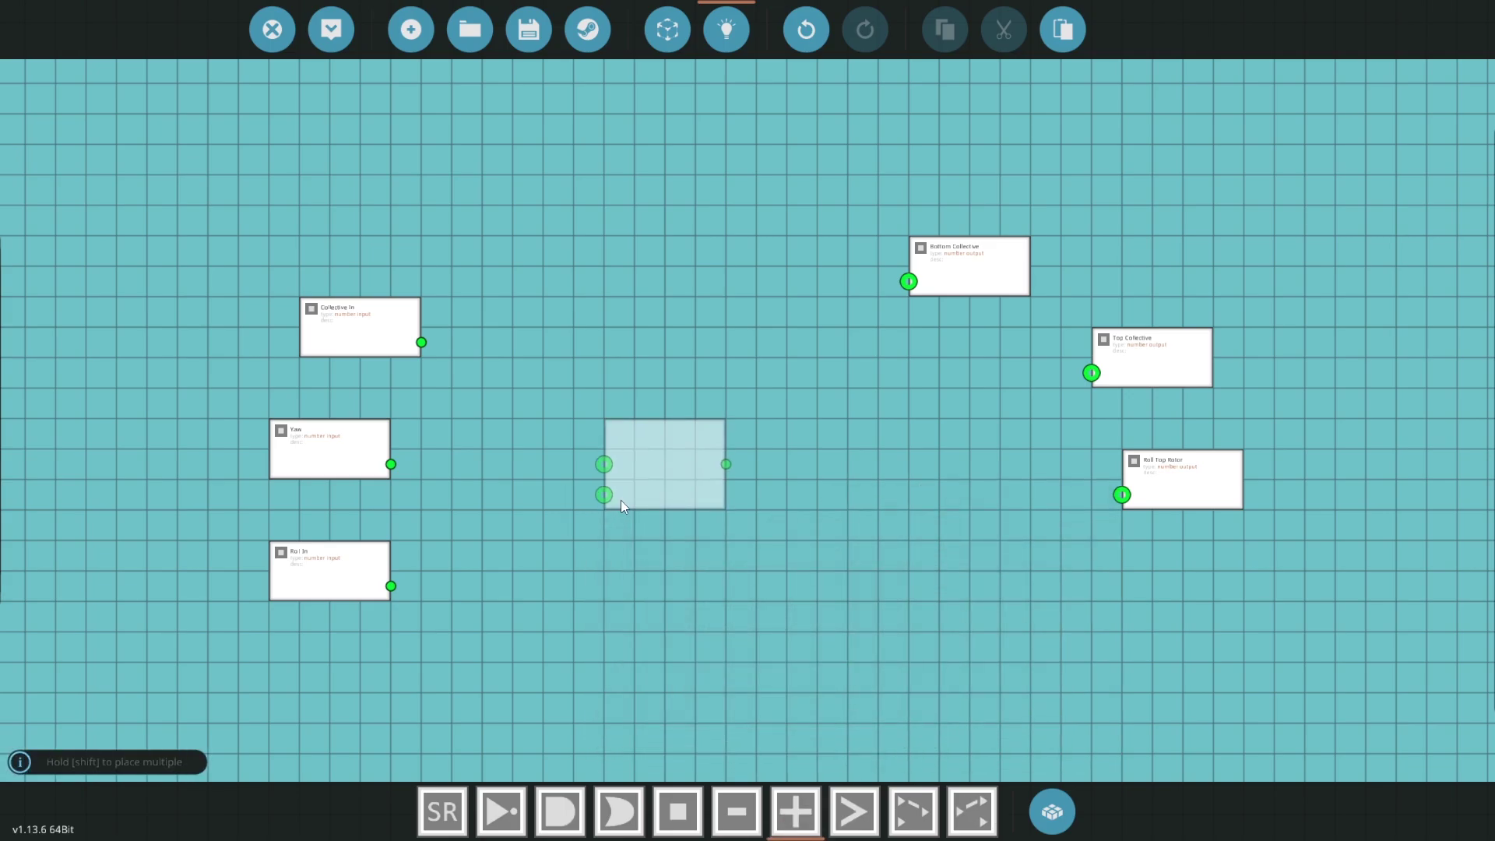
click(621, 503)
click(1052, 812)
key(BackSpace)
key(BackSpace)
key(BackSpace)
text(sub)
click(249, 325)
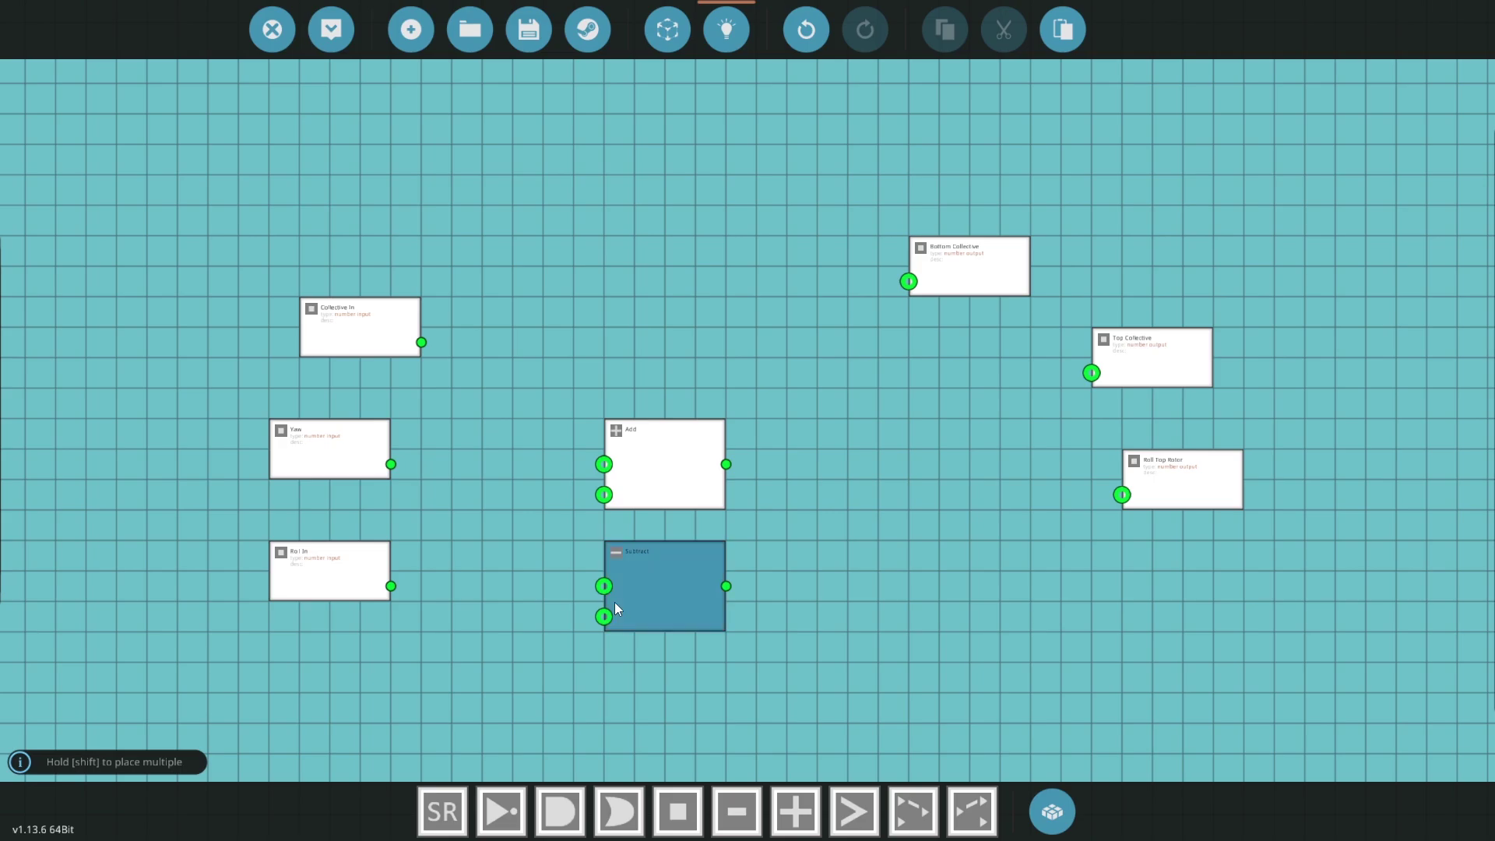
click(616, 606)
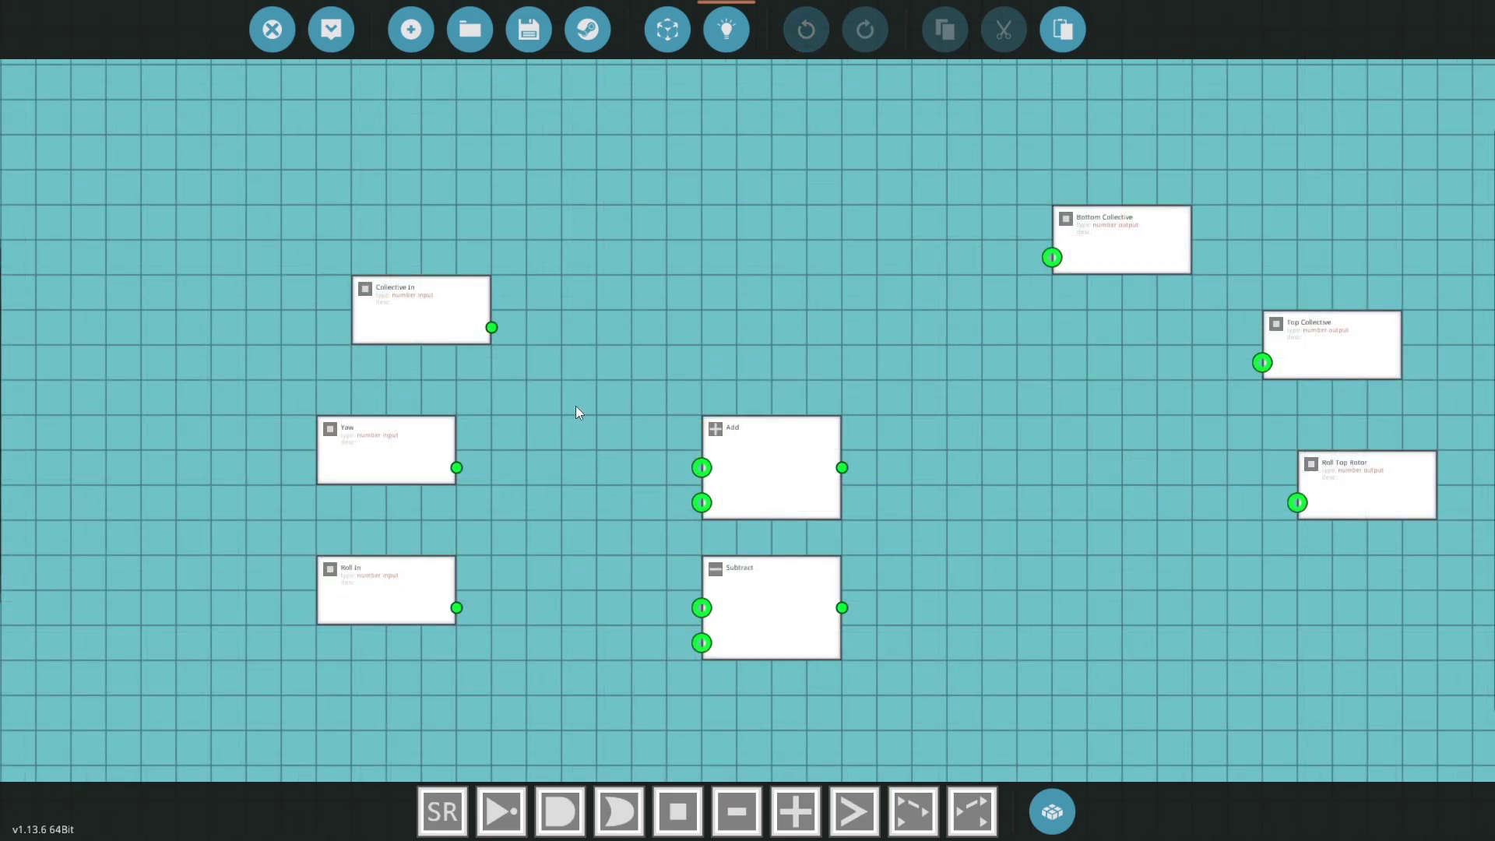
Step: Rearrange the nodes so Roll In faces Roll Top Rotor above, Collective In and Yaw sit beside the Add and Subtract gates, and Bottom Collective lies lowest
drag(408, 596, 463, 161)
drag(288, 242, 525, 588)
drag(438, 346, 494, 455)
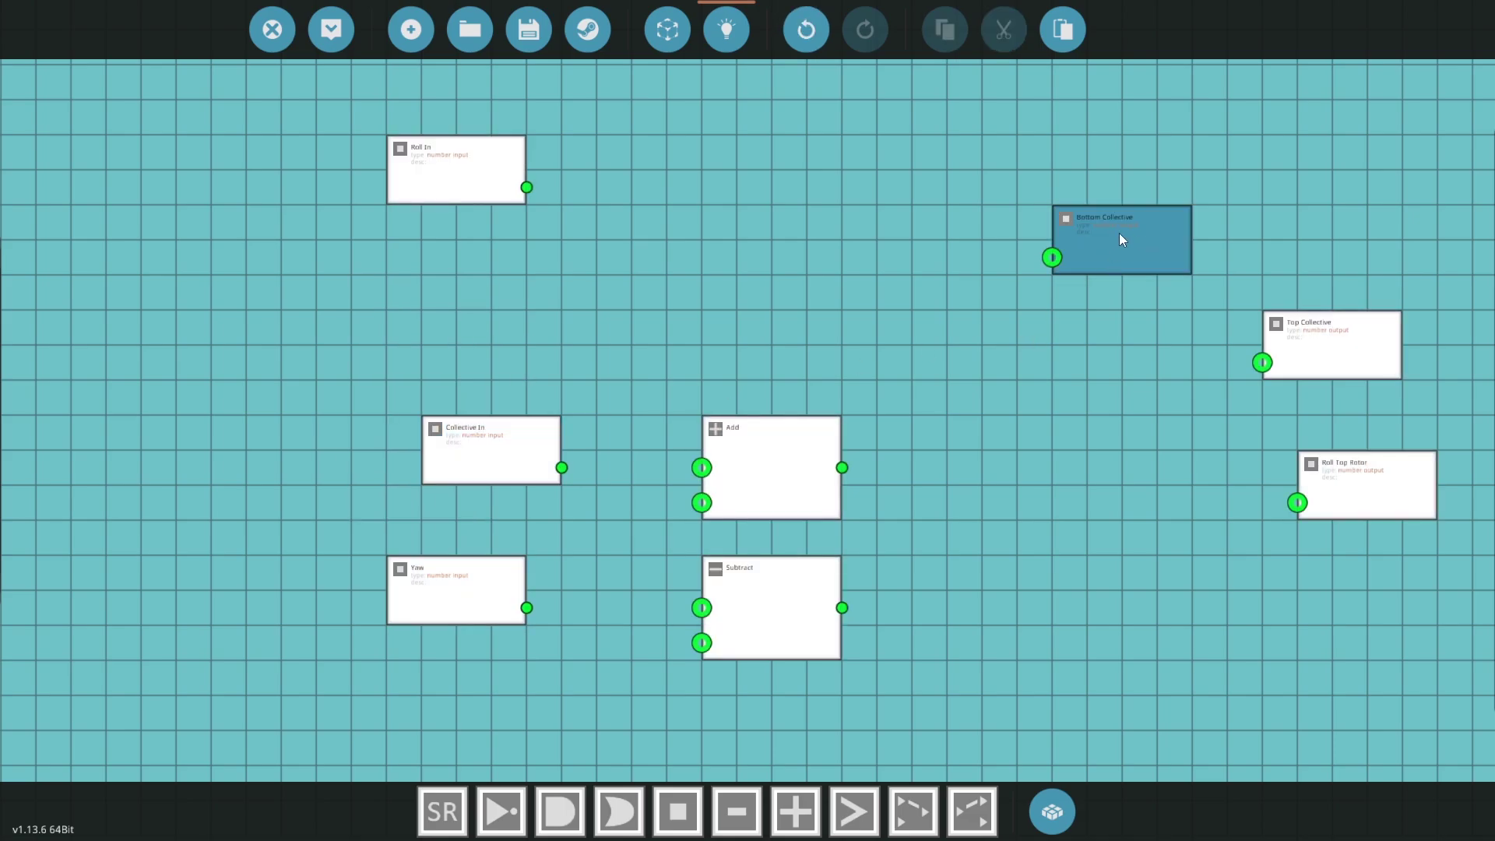
drag(1119, 241, 1184, 556)
drag(1402, 484, 1051, 167)
Step: Place a single-variable f(x) function gate between Roll In and Roll Top Rotor and set its expression to -x
click(1053, 814)
text(f)
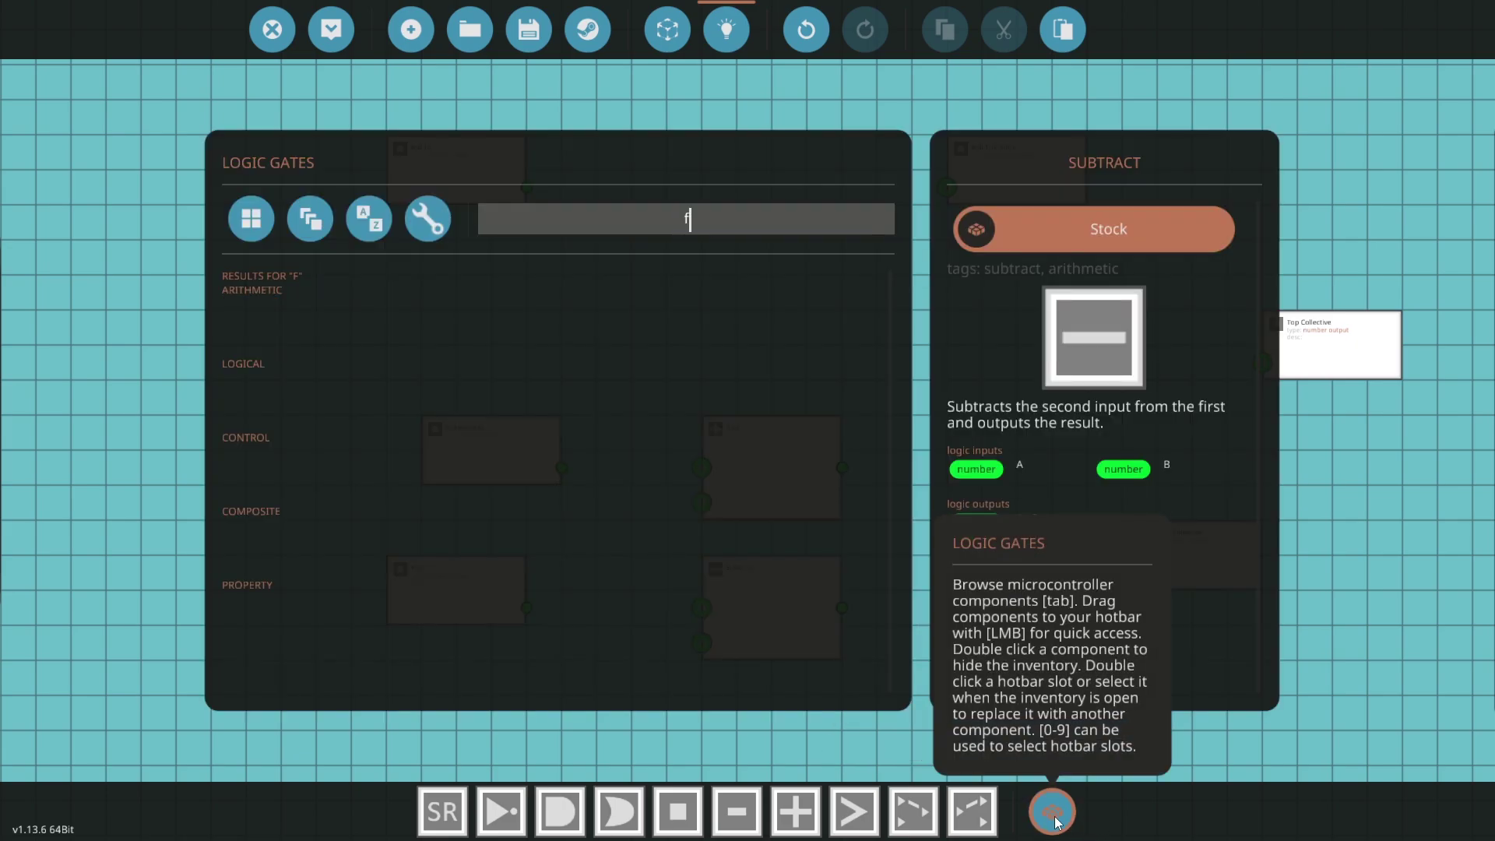
text(unc)
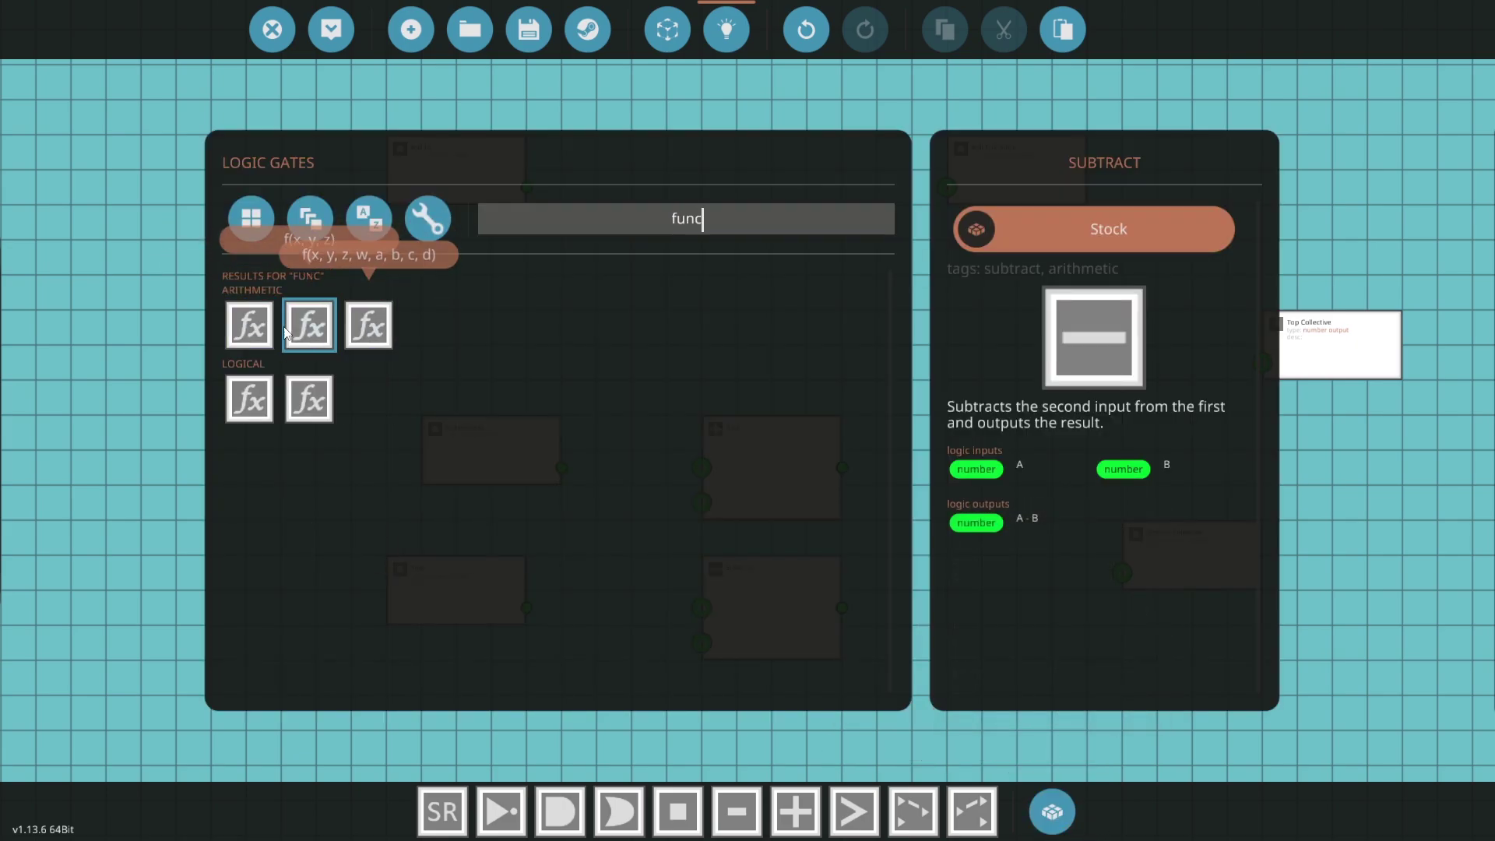
click(249, 325)
click(1051, 809)
click(678, 167)
drag(700, 152, 705, 178)
click(704, 178)
click(156, 182)
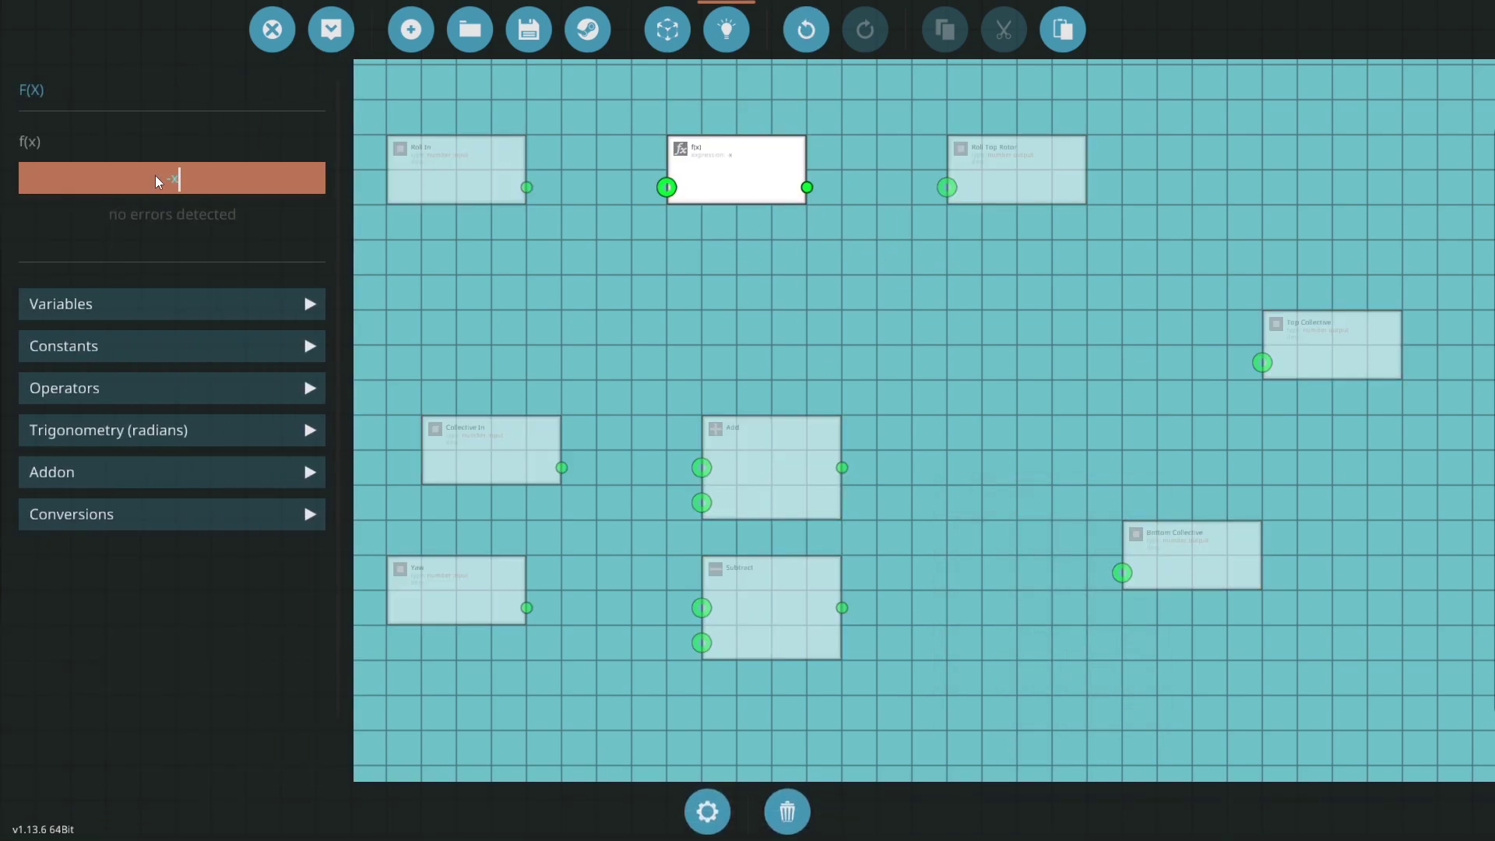
Step: Wire Roll In through the f(x) gate to the Roll Top Rotor output
click(528, 272)
drag(530, 188, 668, 188)
drag(807, 189, 947, 187)
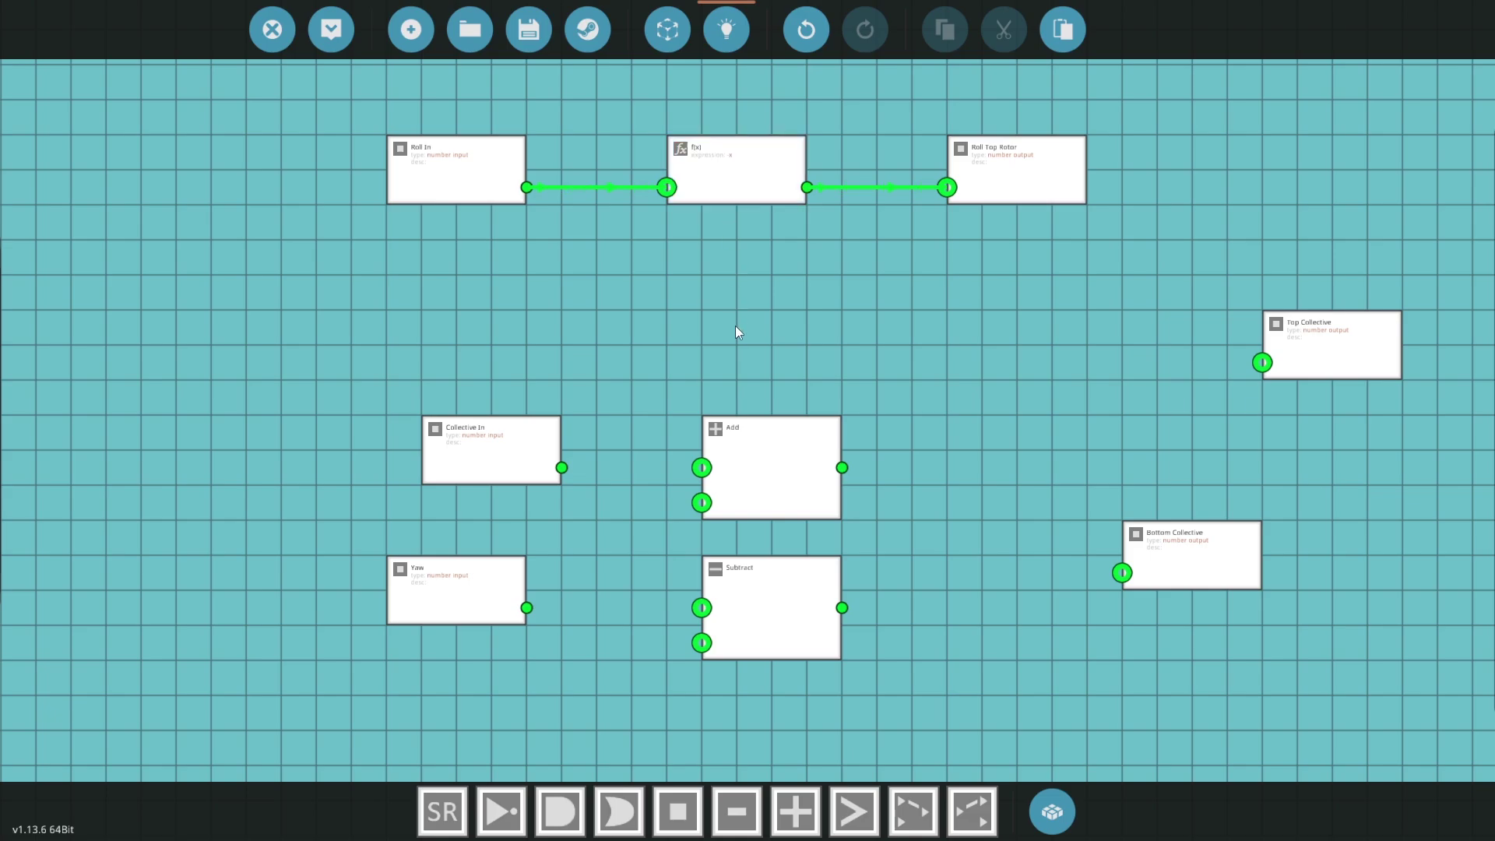
Step: Align the Yaw node under Collective In and wire Collective In to the first input and Yaw to the second input of both Add and Subtract
drag(568, 550, 564, 508)
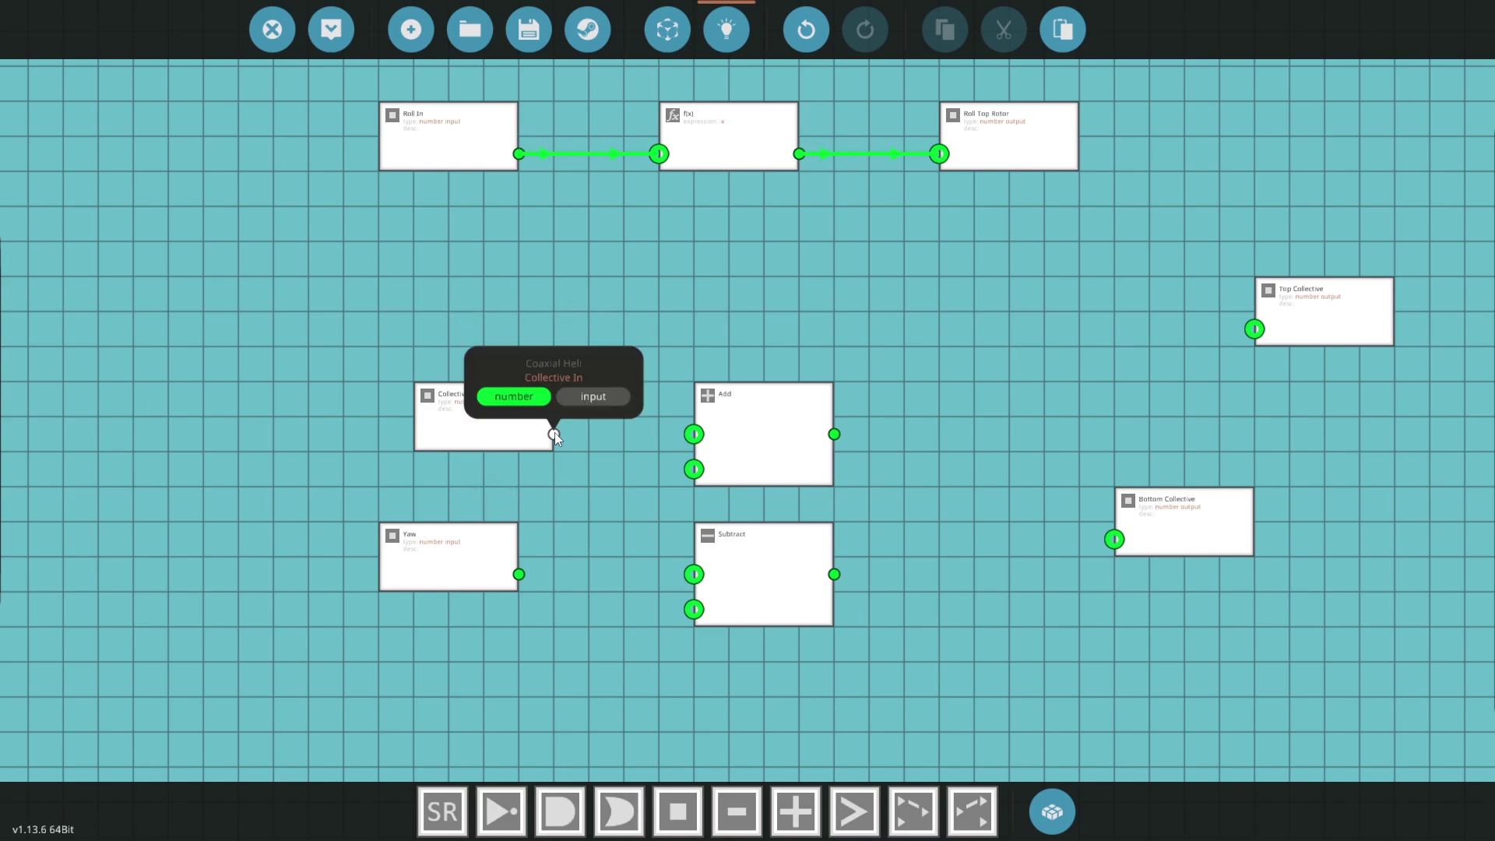
drag(554, 434, 695, 434)
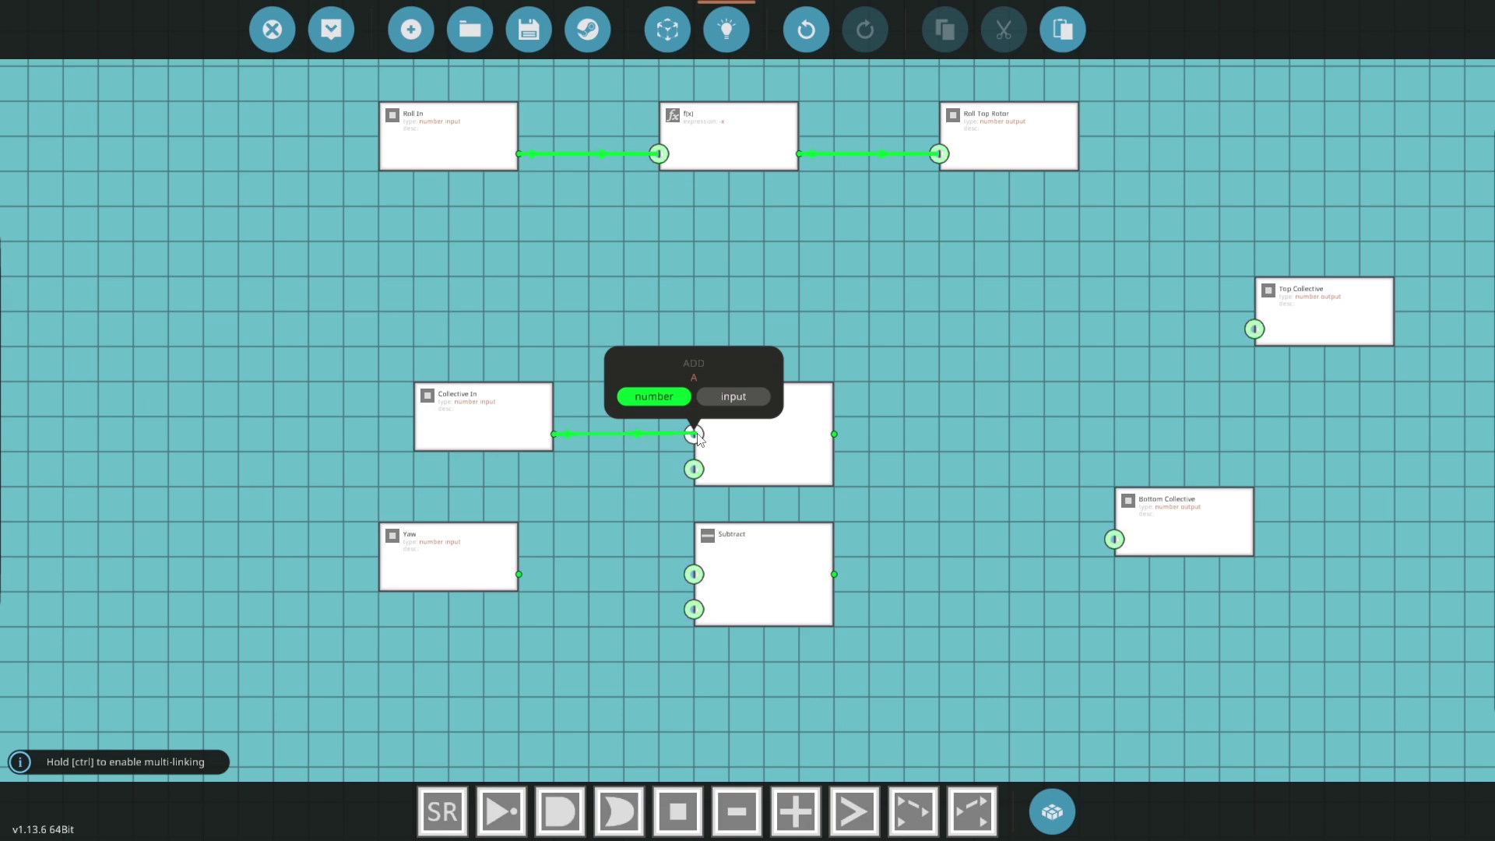
drag(555, 435, 695, 576)
drag(493, 553, 694, 470)
drag(554, 575, 693, 610)
click(776, 580)
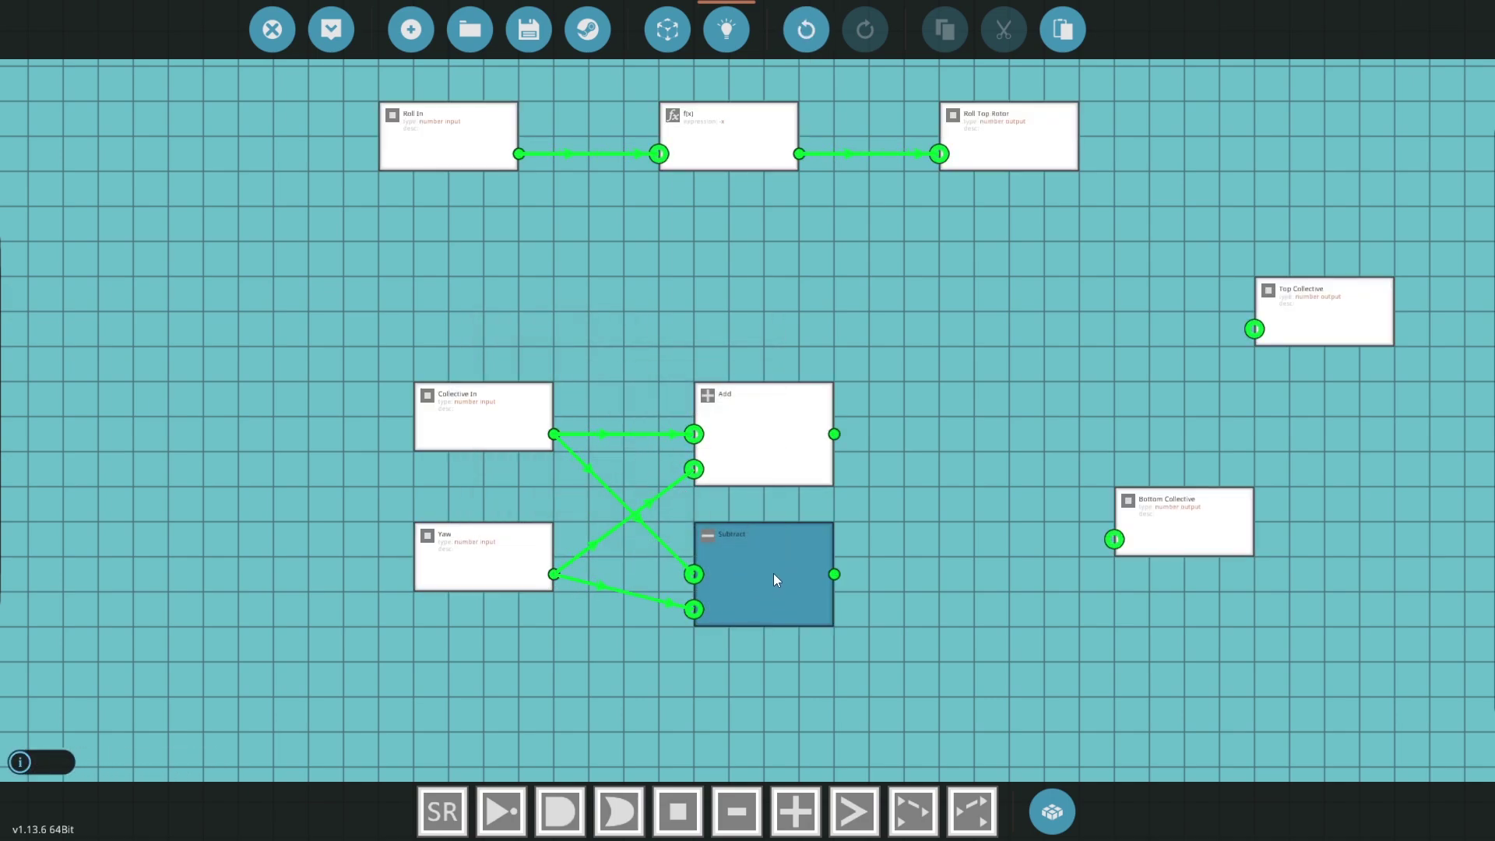
click(1099, 461)
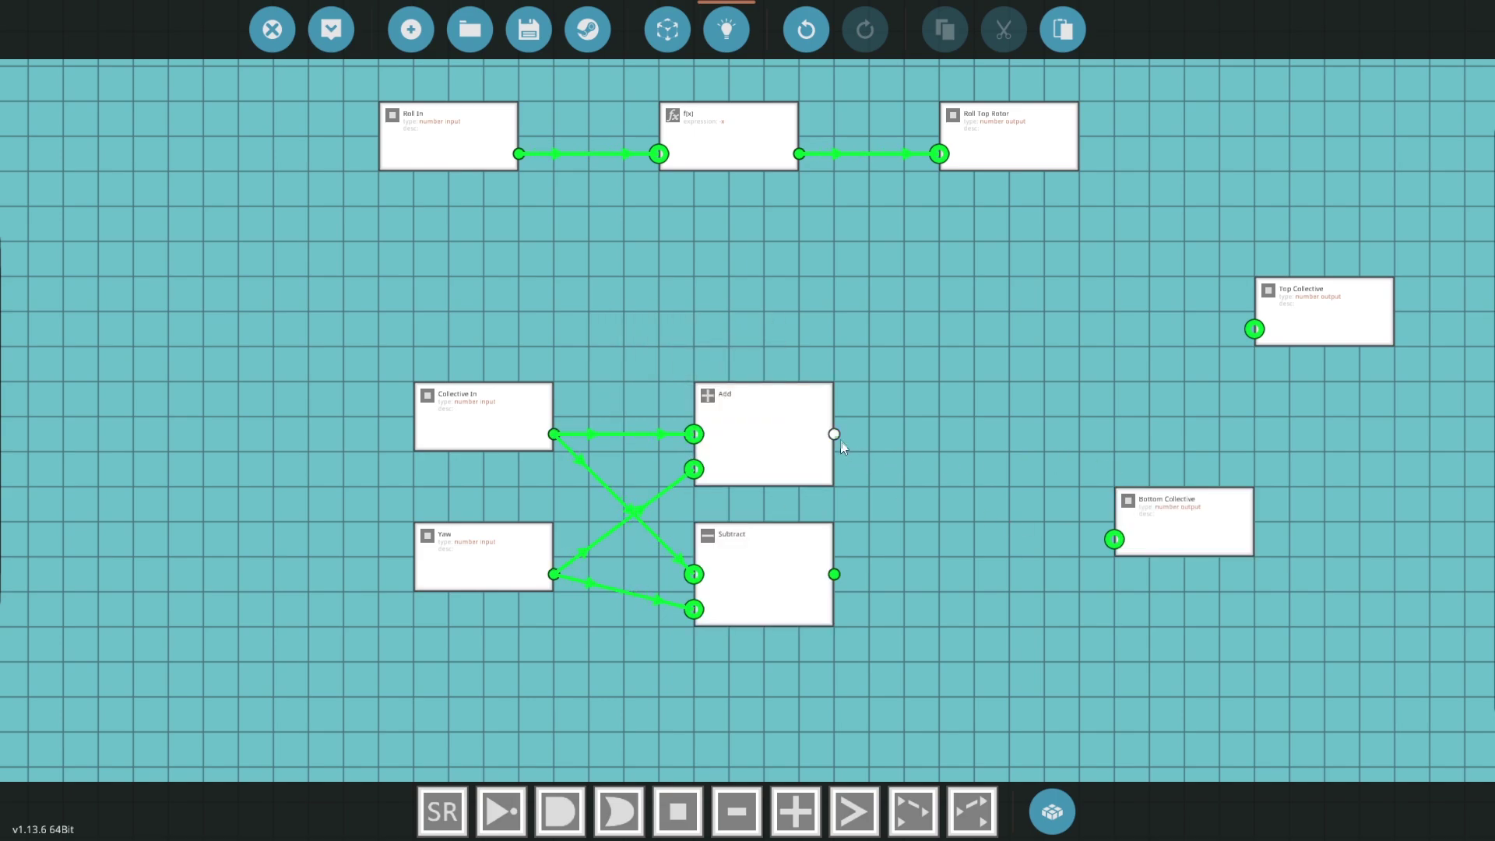
Step: Move Top Collective beside Add and Bottom Collective beside Subtract, and wire each gate's result to its adjacent output node
drag(1291, 336, 976, 441)
drag(834, 434, 937, 434)
mouse_move(1162, 545)
mouse_down()
mouse_move(952, 563)
mouse_move(986, 563)
mouse_up()
drag(833, 574, 942, 580)
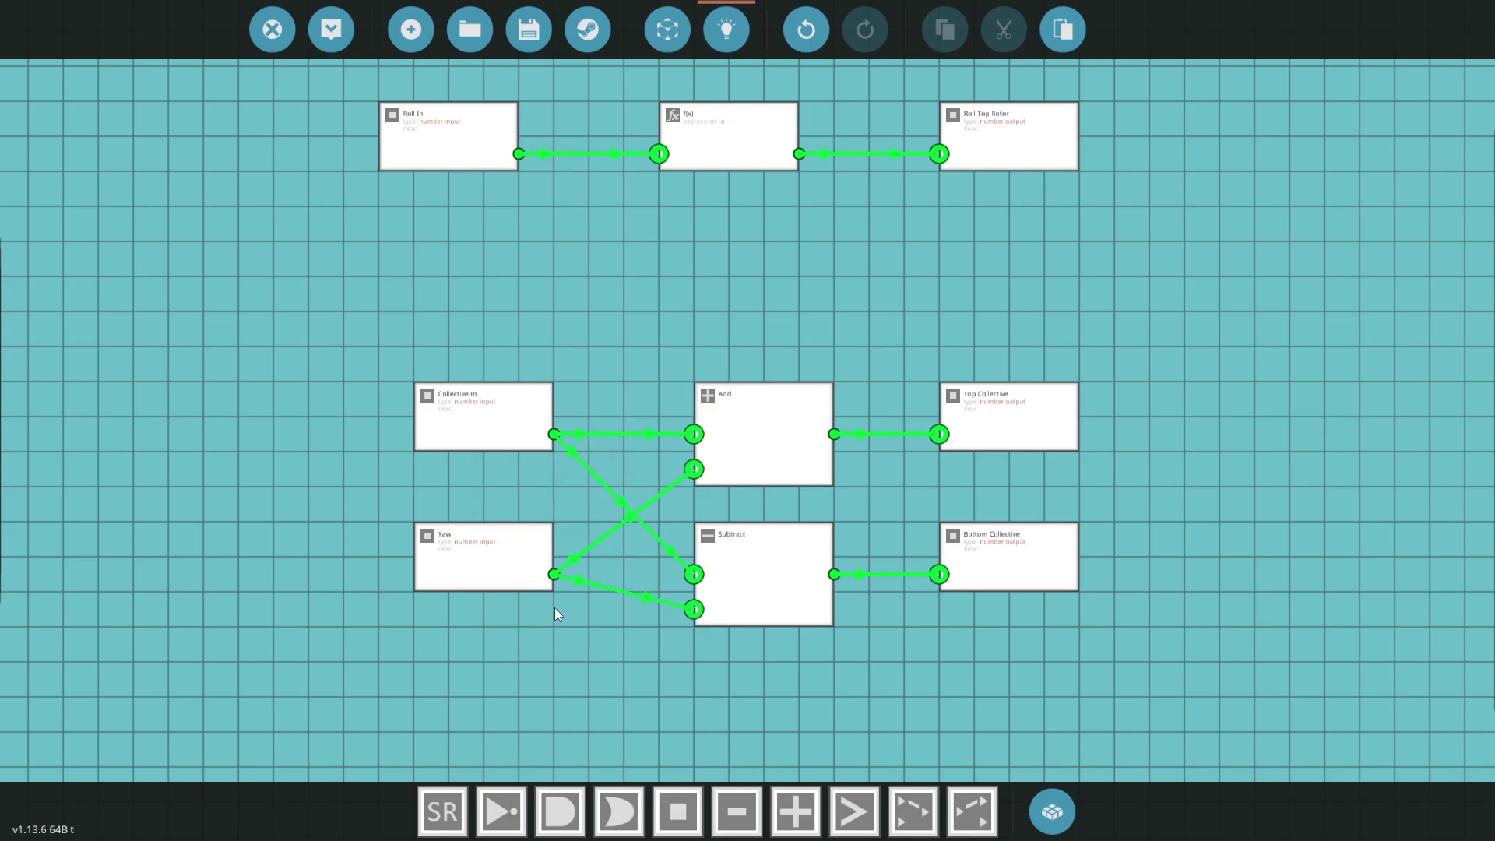
Step: Update the placed Coaxial Heli microcontroller with the edited schematic and show the vehicle's logic nodes
mouse_move(546, 588)
click(331, 29)
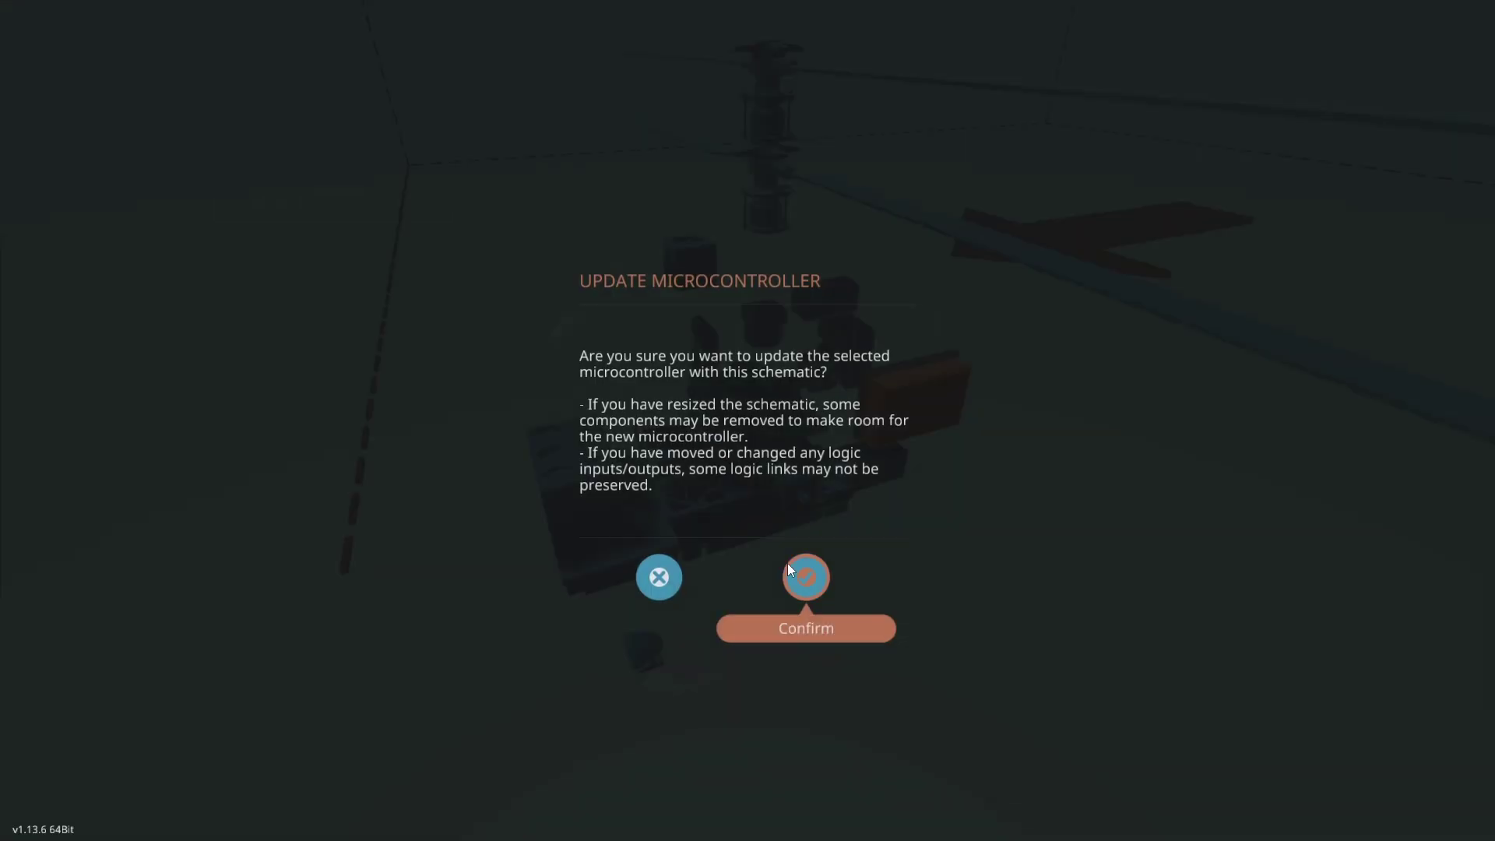
click(804, 577)
click(1032, 48)
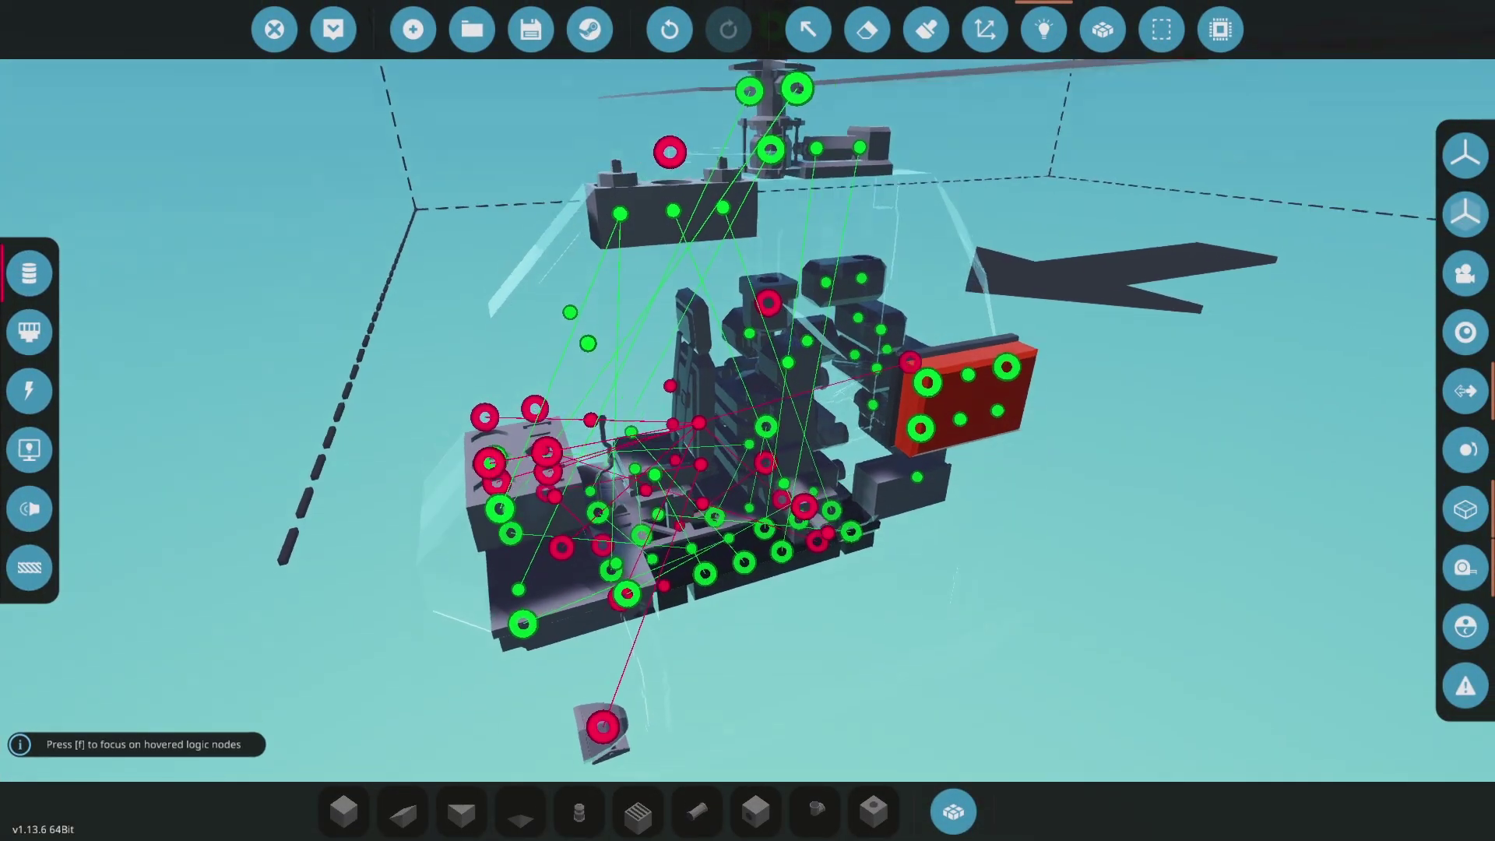
Step: Link the Coaxial Heli microcontroller's Yaw input to the gyro's Stabilised Yaw output and check the gyro's Yaw link to Yaw Hold
drag(1049, 407, 1052, 403)
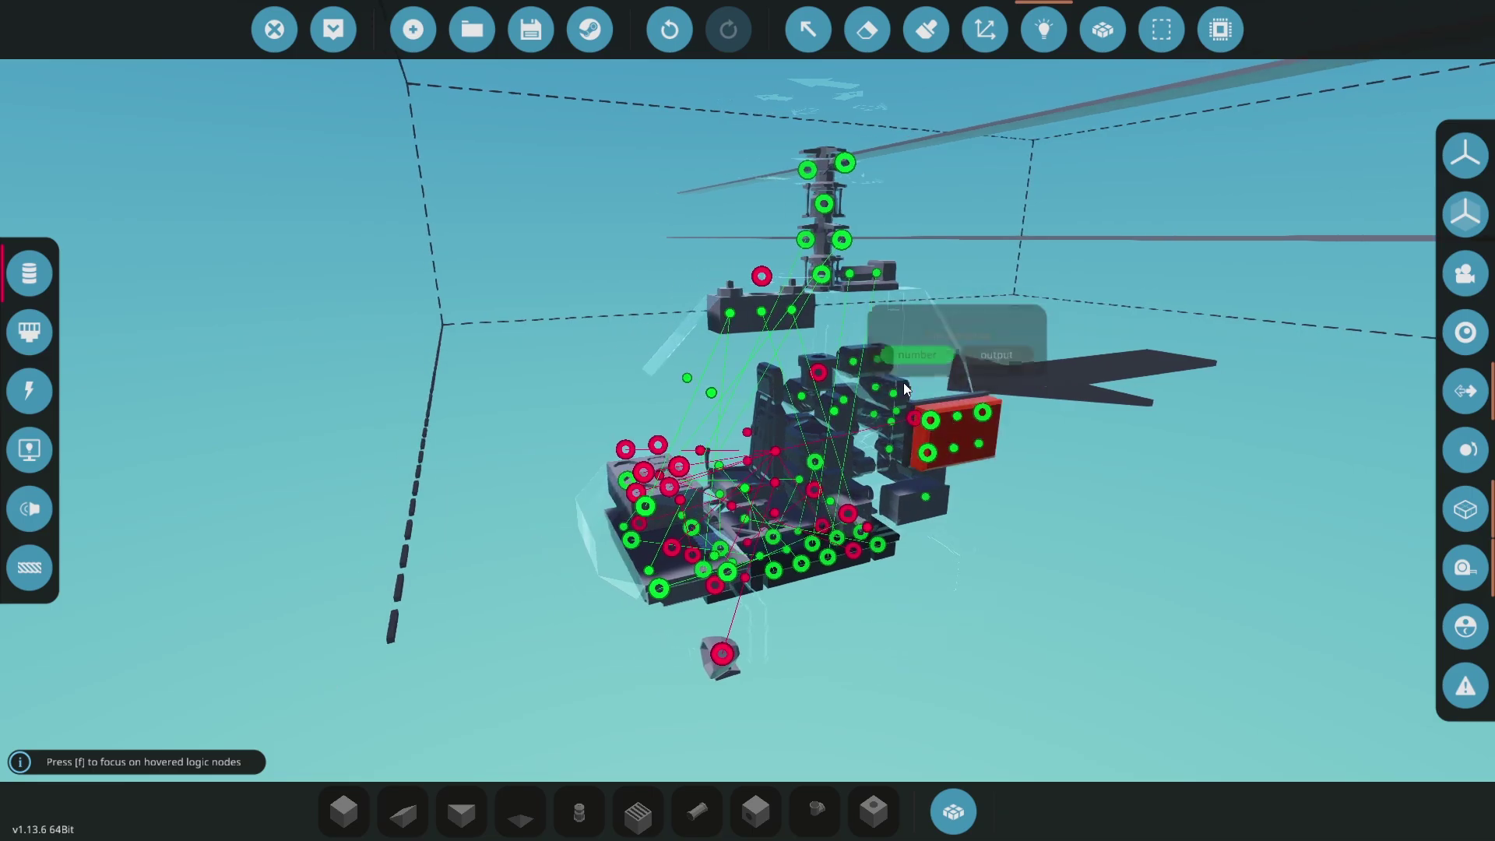
drag(963, 363, 969, 366)
drag(813, 415, 826, 415)
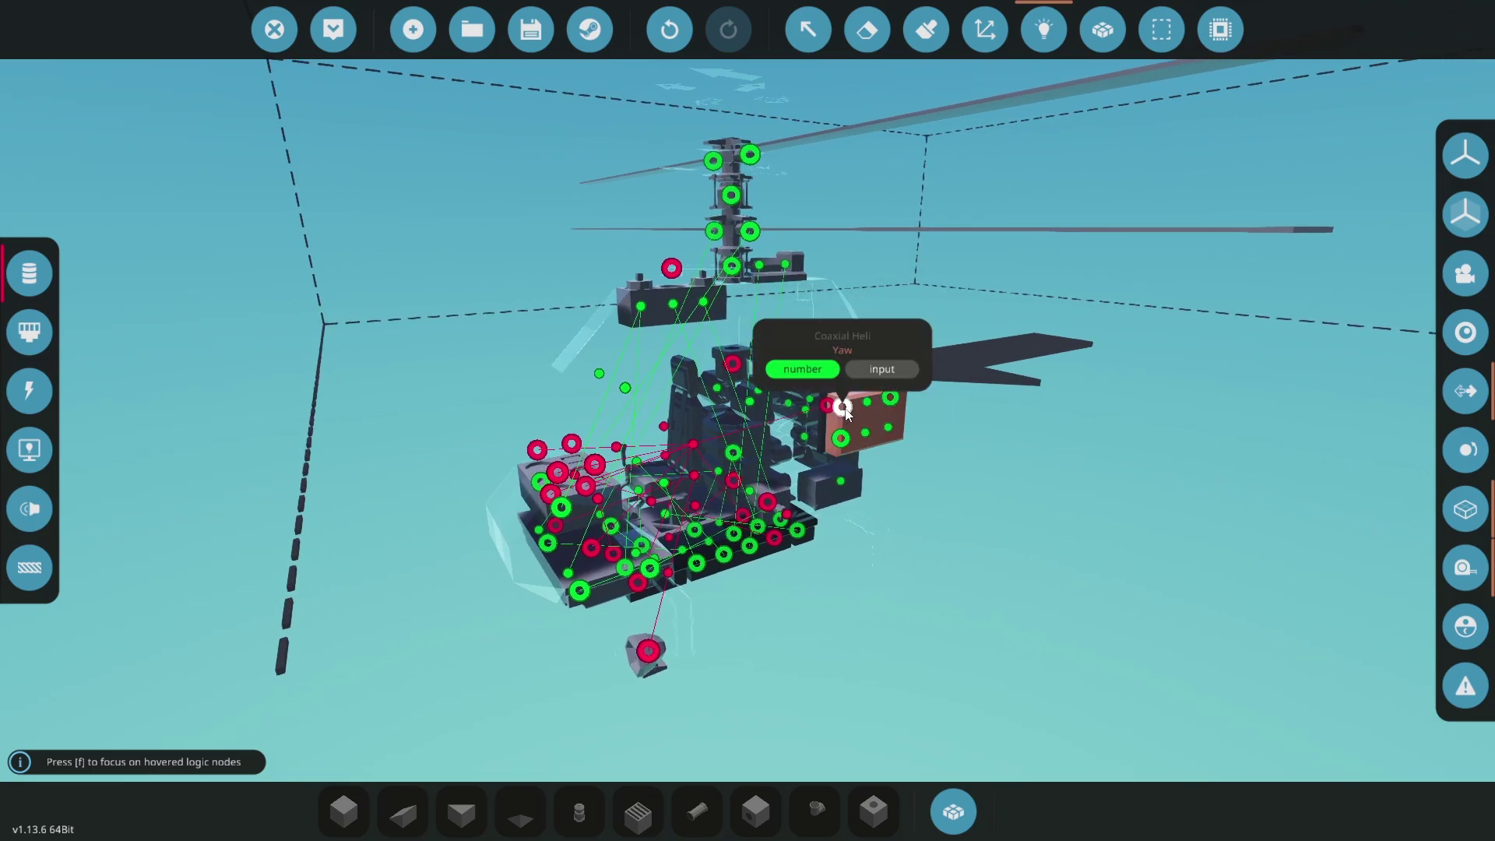
click(845, 408)
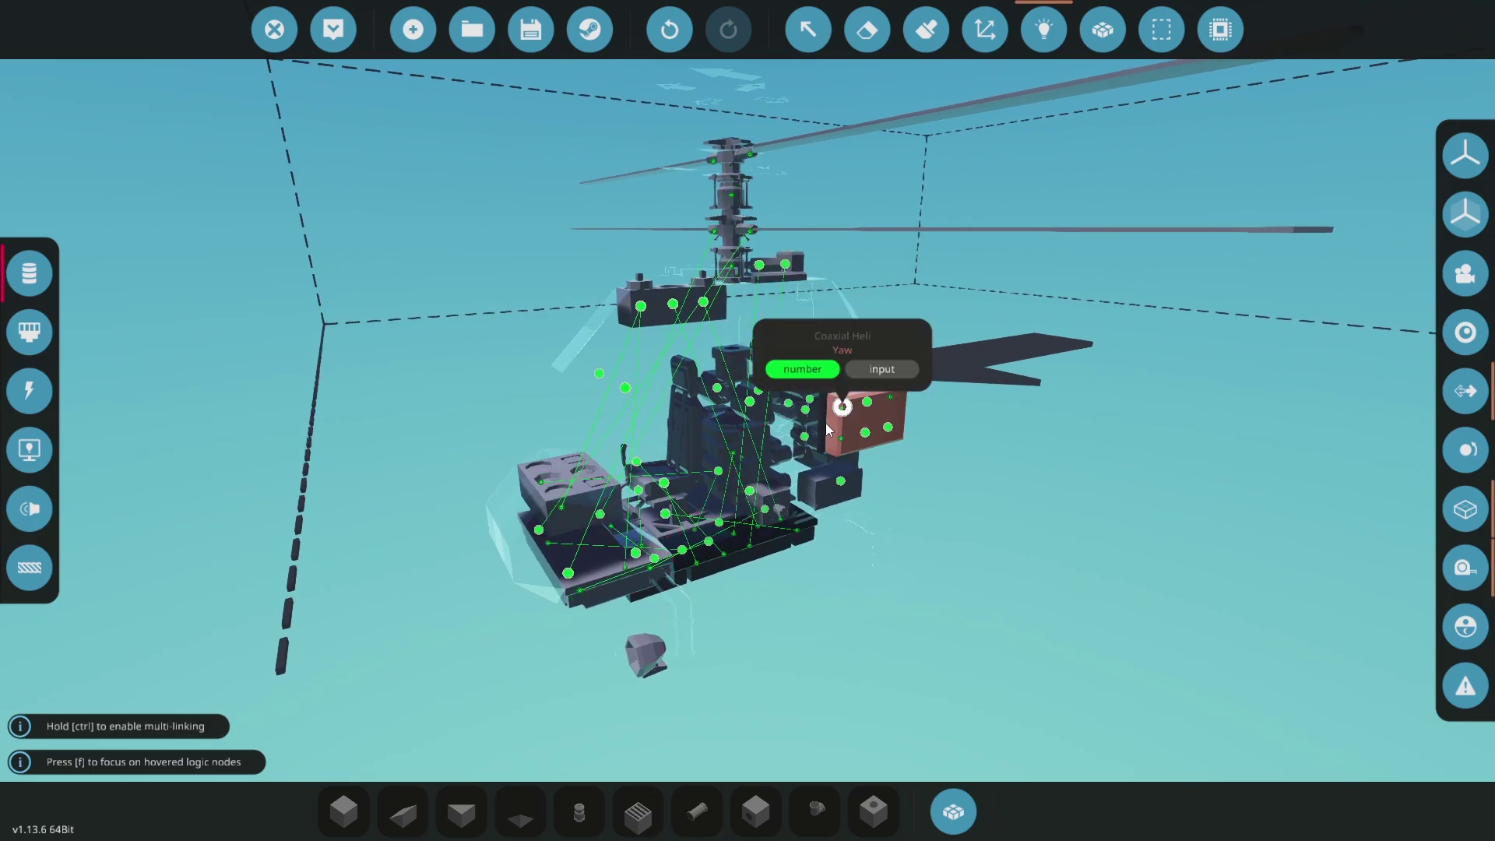
drag(815, 438, 637, 555)
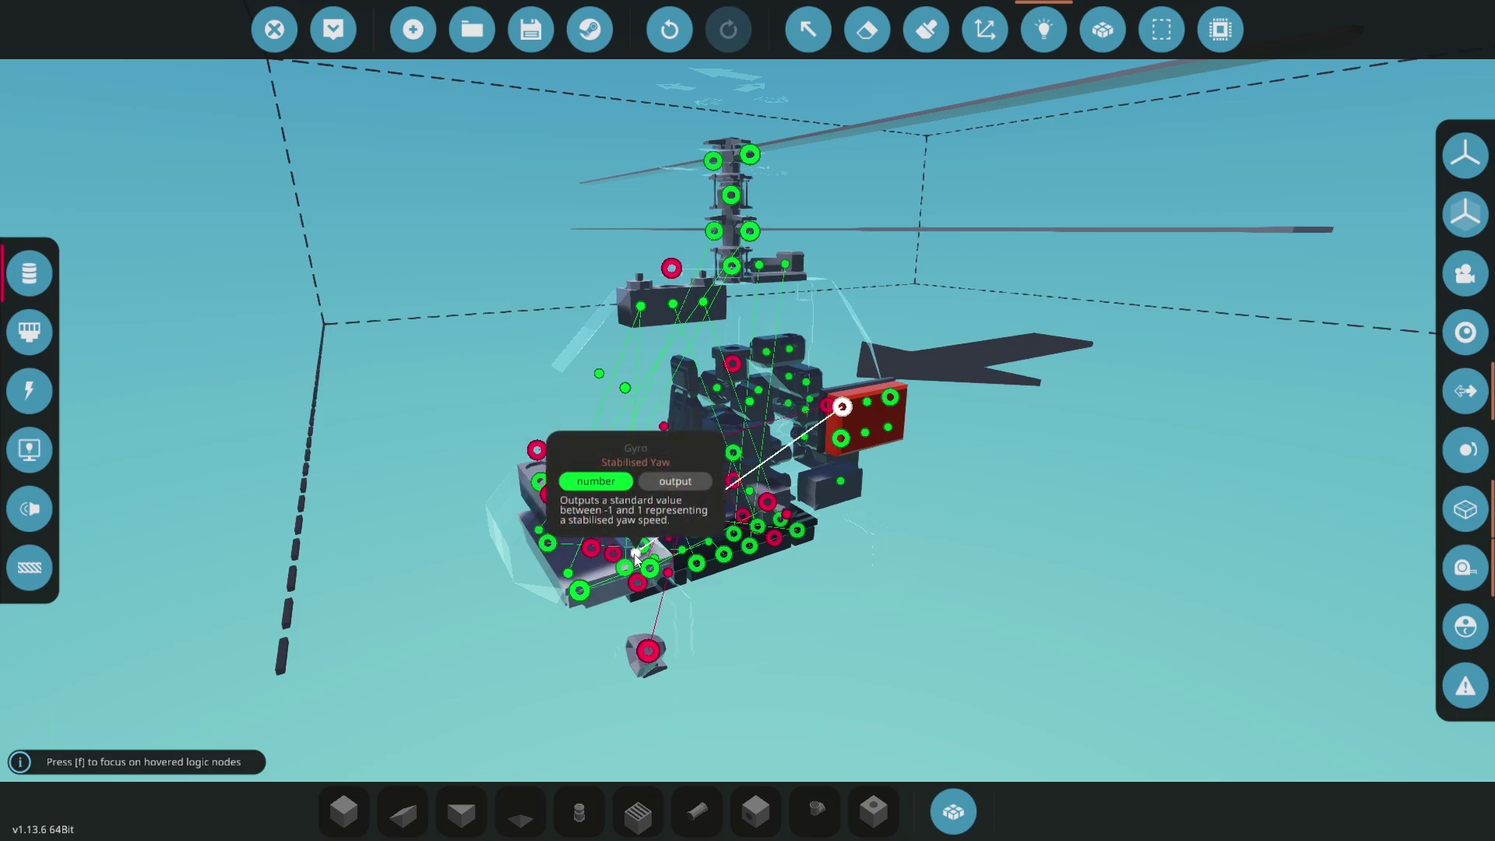
key(w)
key(a)
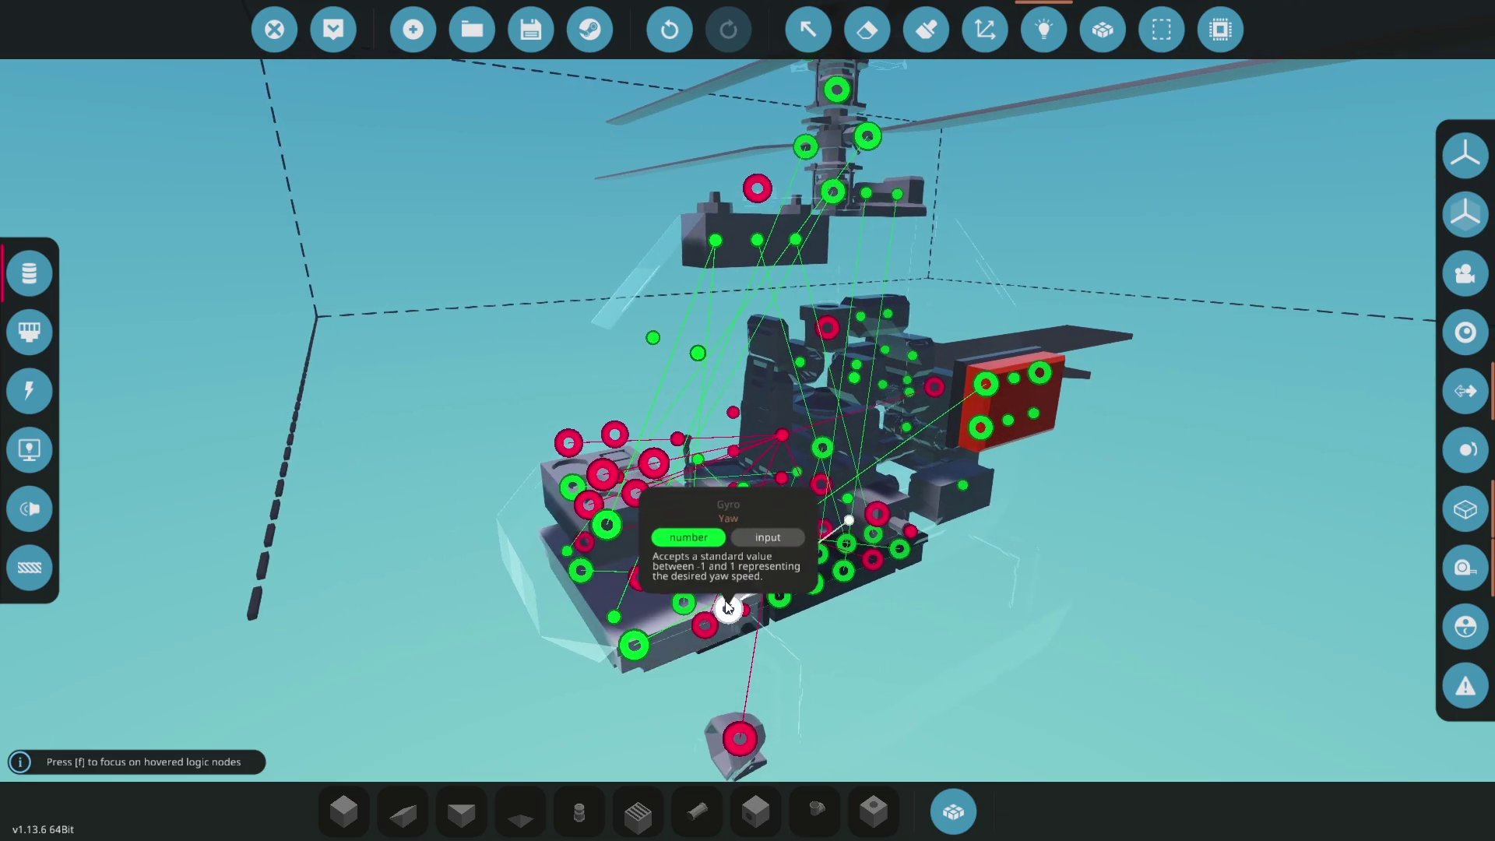
drag(728, 609, 848, 525)
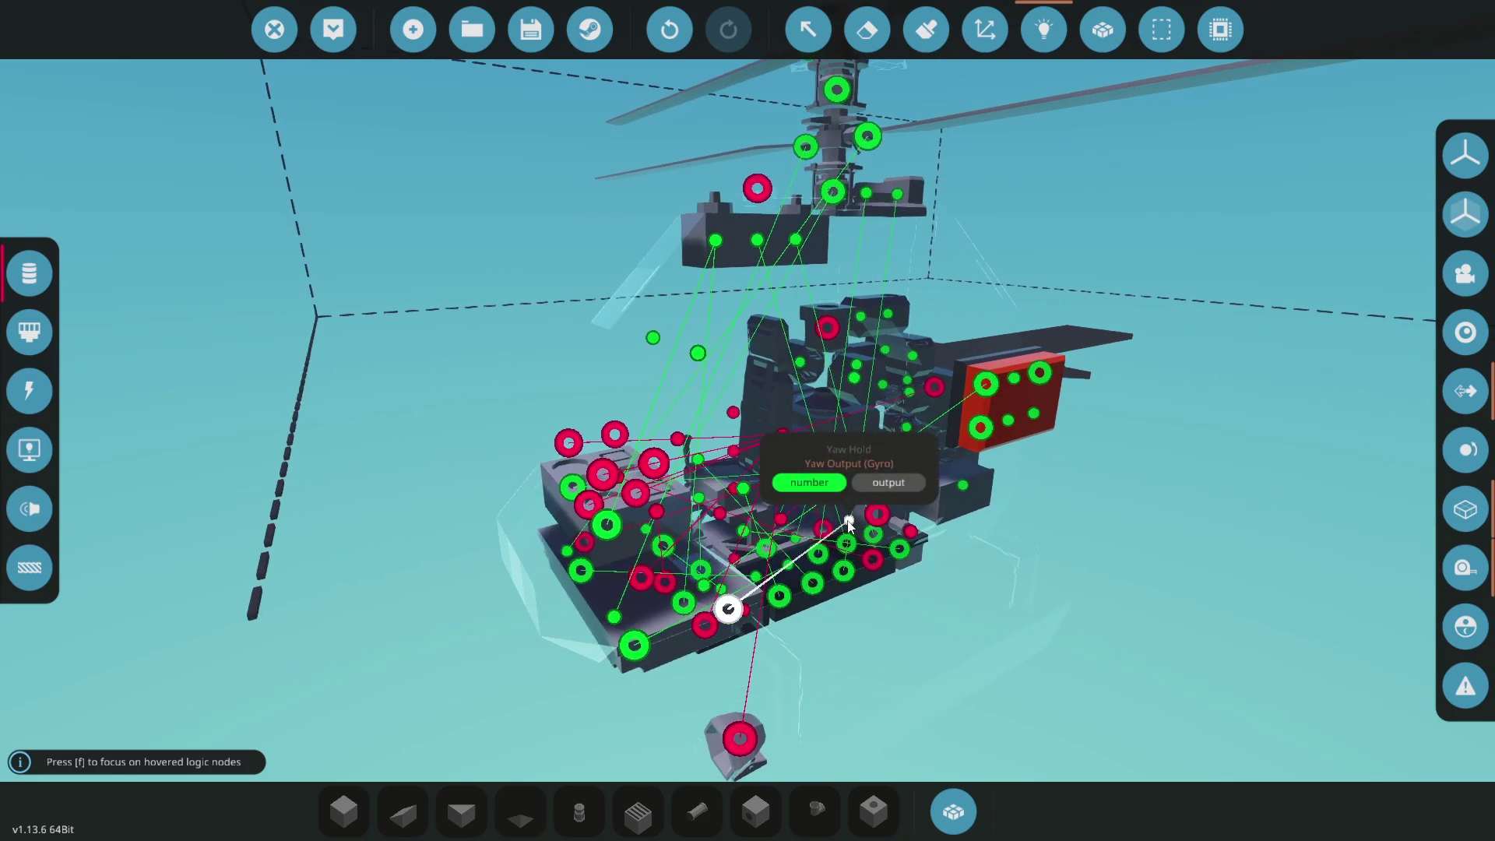
key(d)
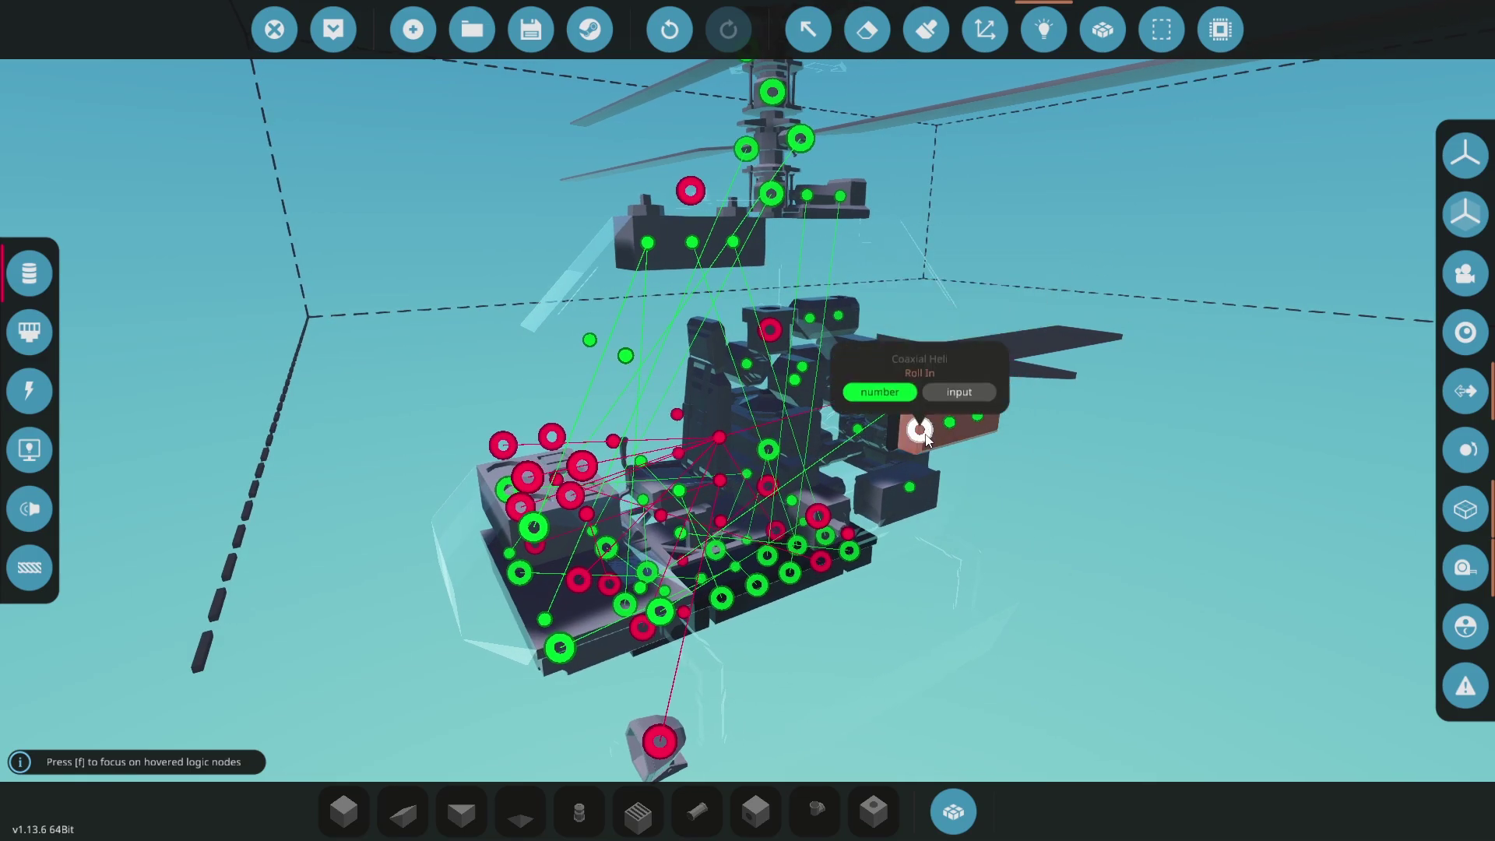
Step: Feed the microcontroller's Roll In from the gyro's Stabilised Roll output and its Collective In from the gyro
drag(770, 193, 598, 532)
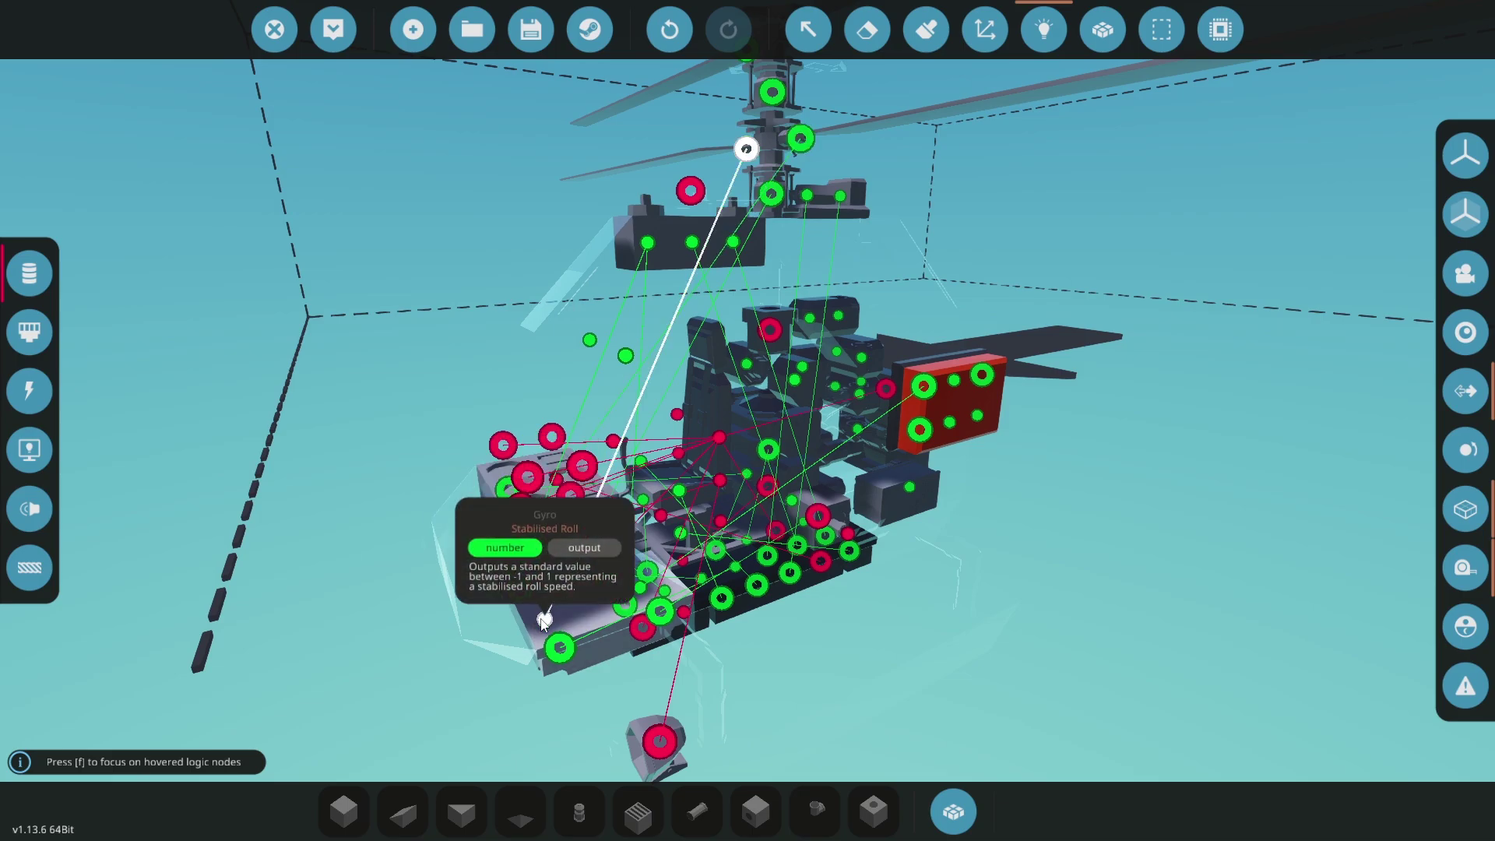
drag(747, 160, 917, 482)
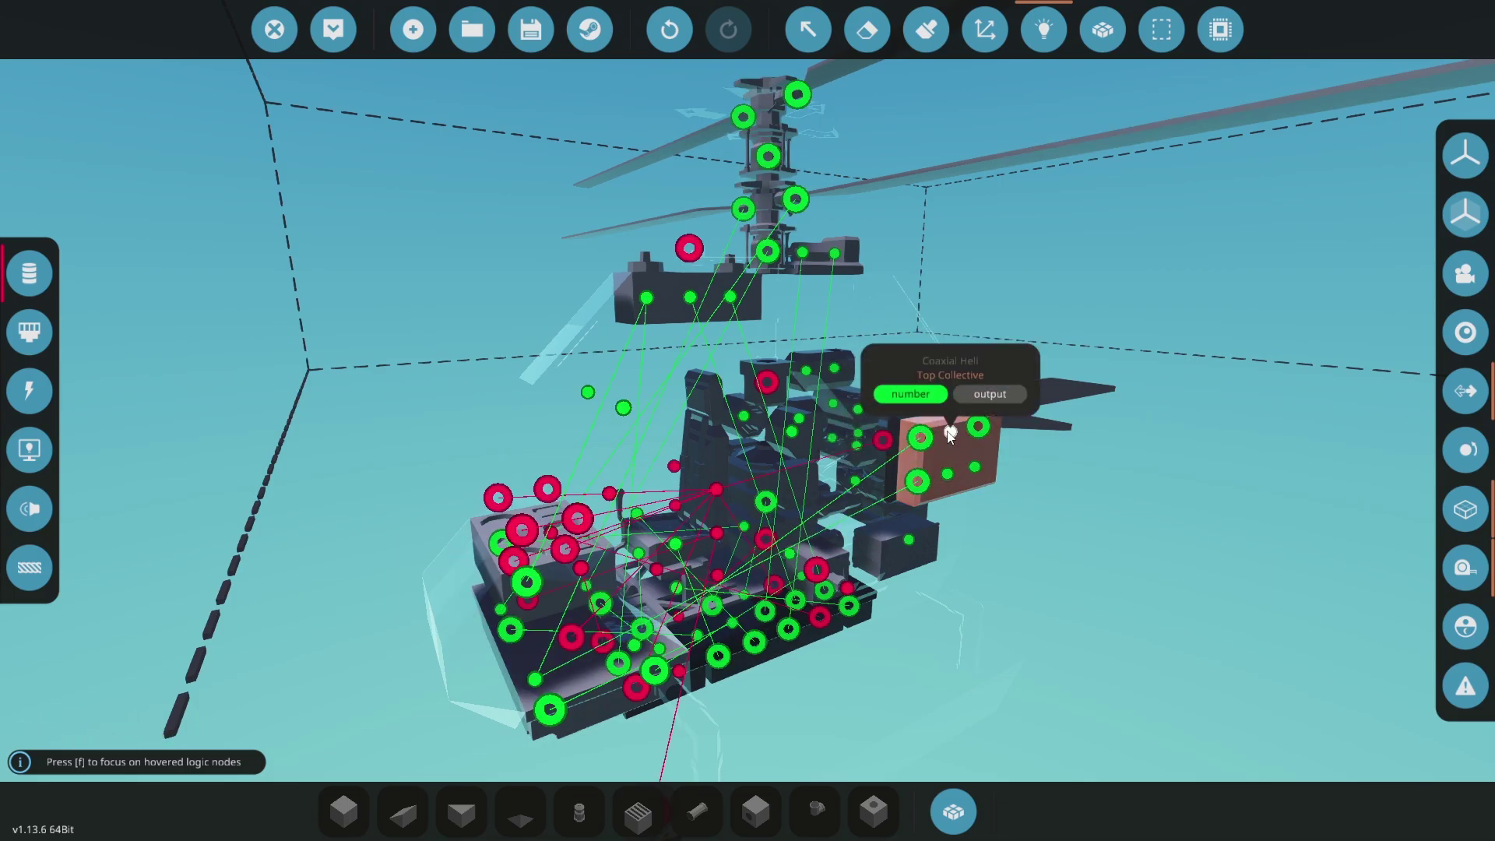
drag(980, 429, 586, 588)
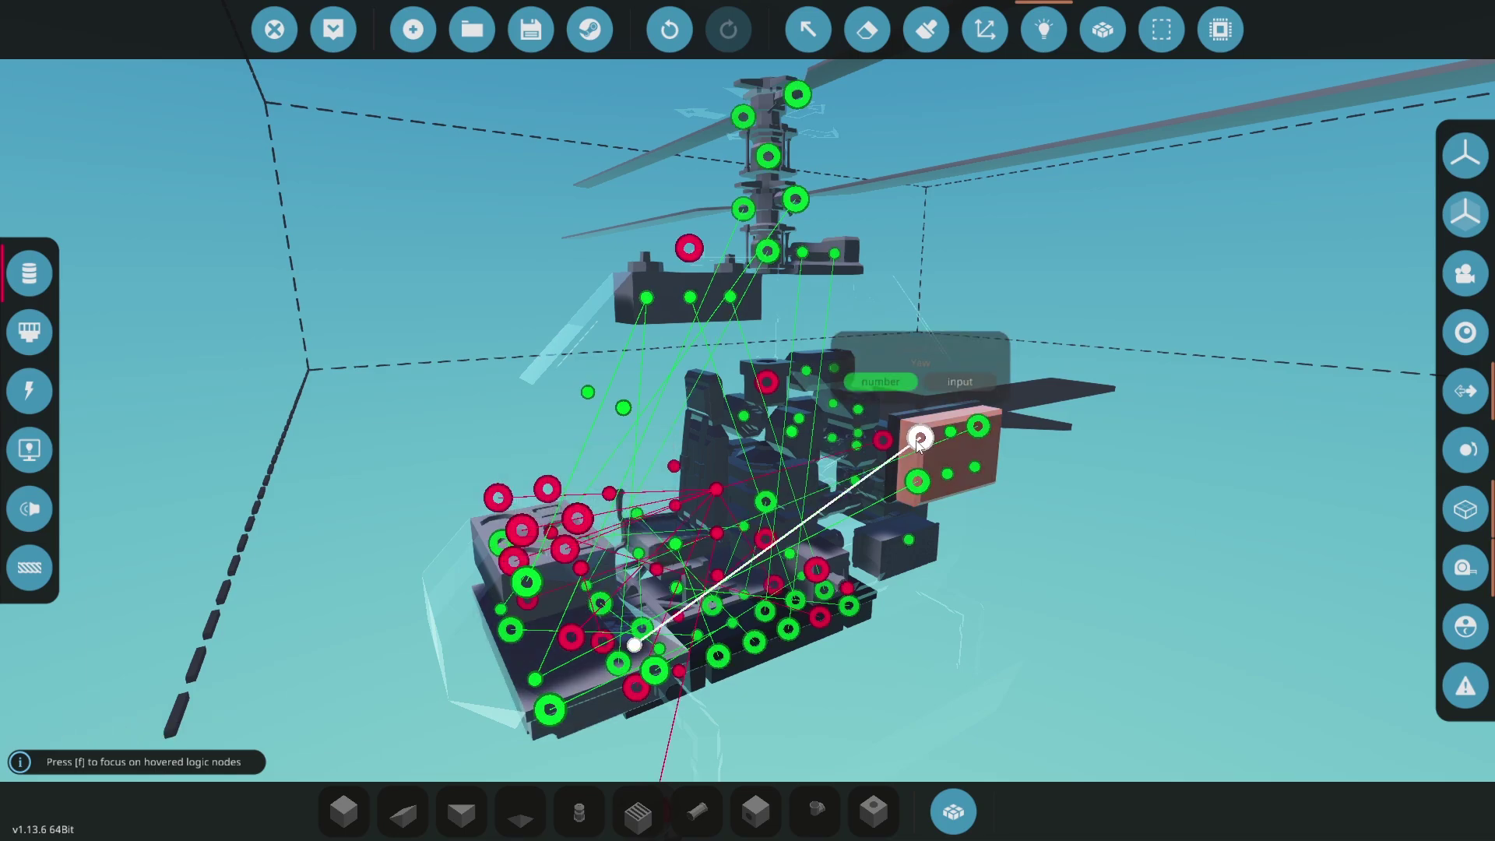
Step: Link the microcontroller's Top Collective, Bottom Collective and Roll Top Rotor outputs to the stacked rotors' inputs
drag(952, 433, 796, 199)
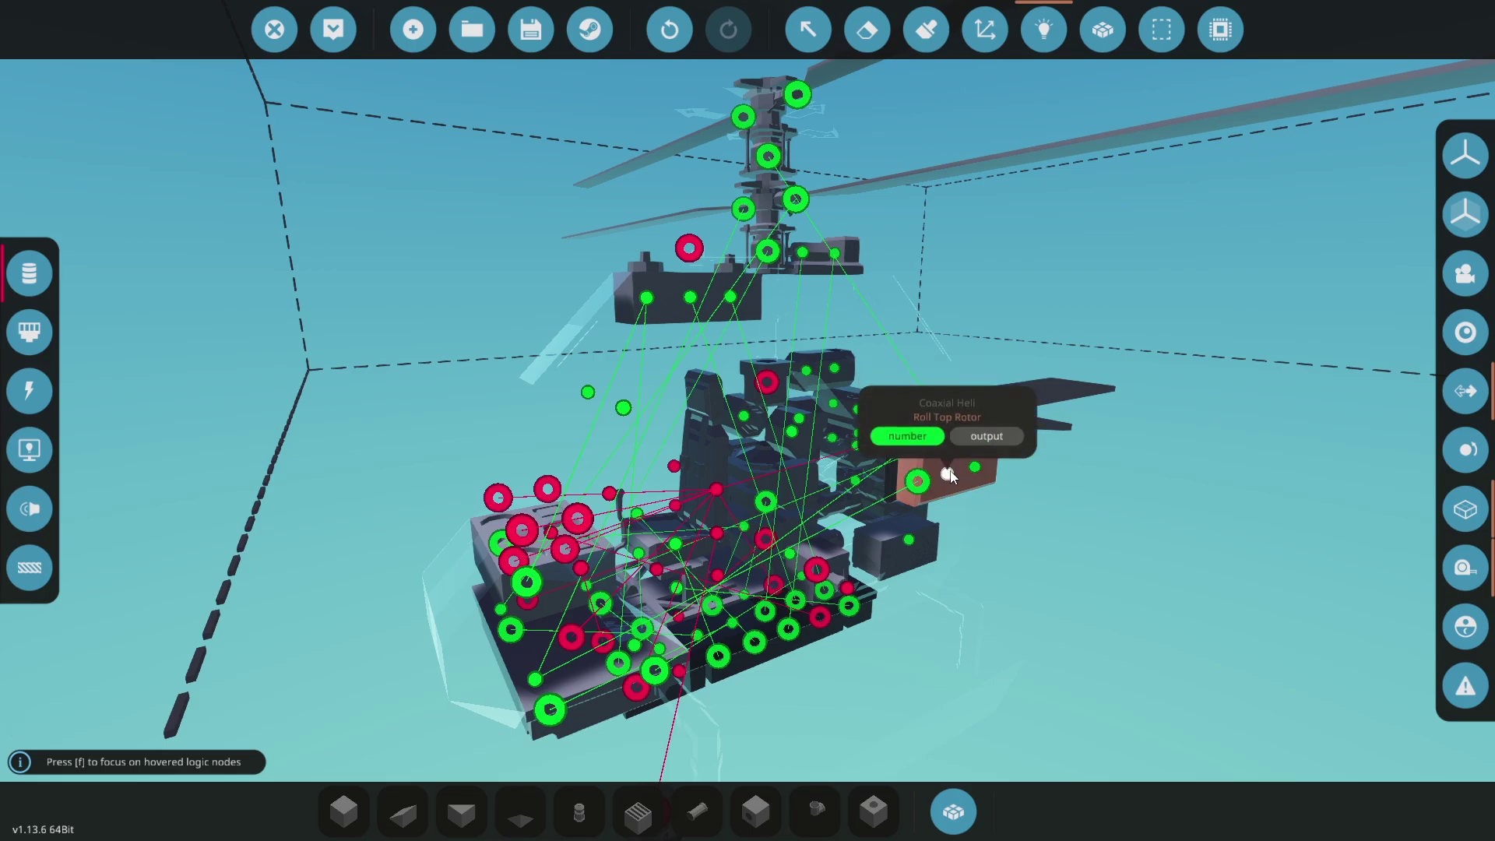
drag(977, 465, 773, 249)
drag(945, 476, 797, 98)
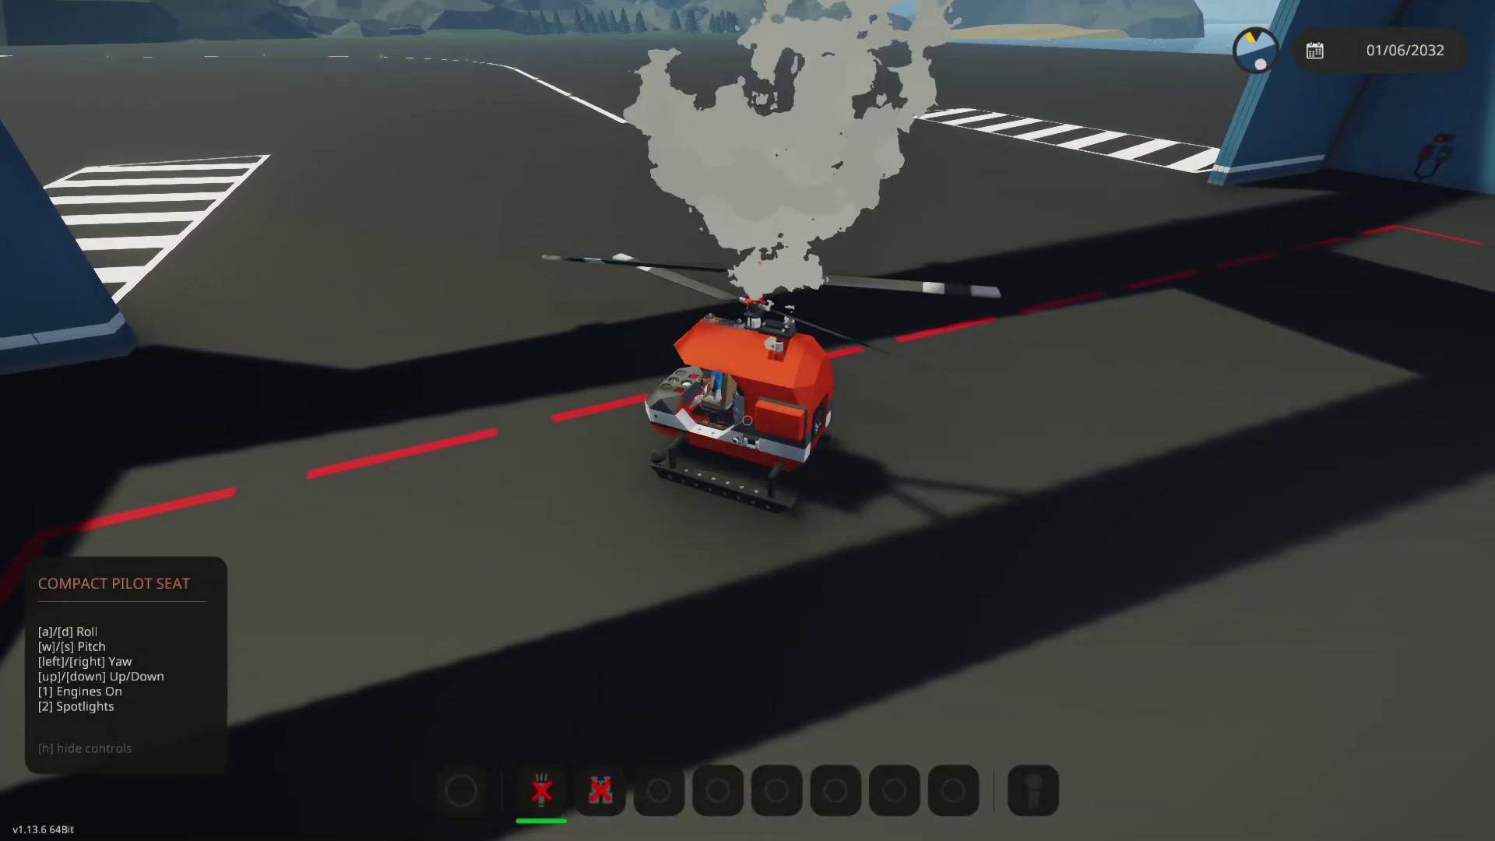
Step: Test-fly the spawned helicopter by climbing, pitching forward and back and rolling, checking how it responds from several angles
key(Up)
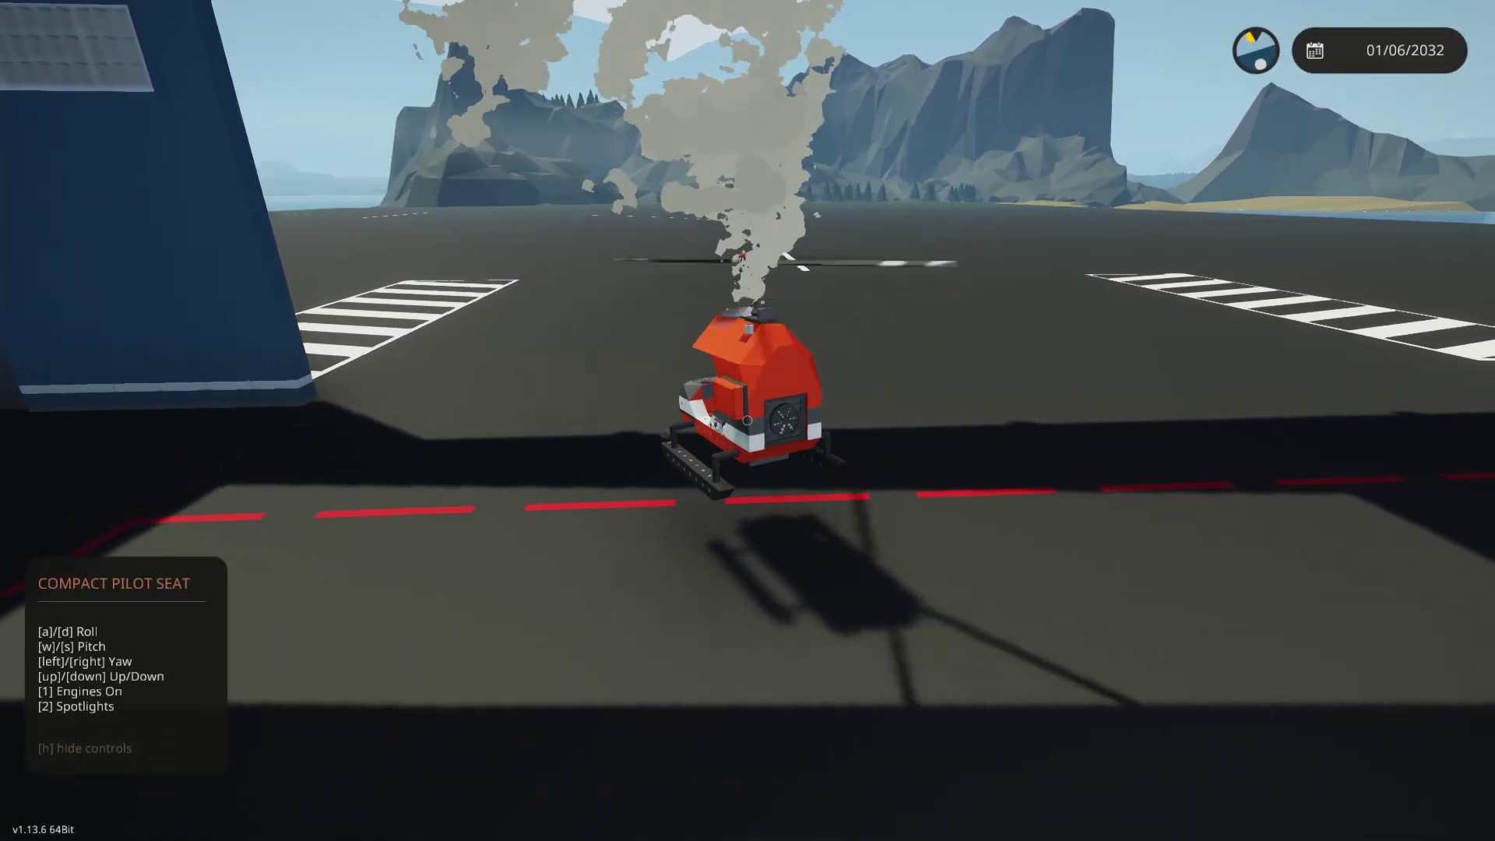
key(w)
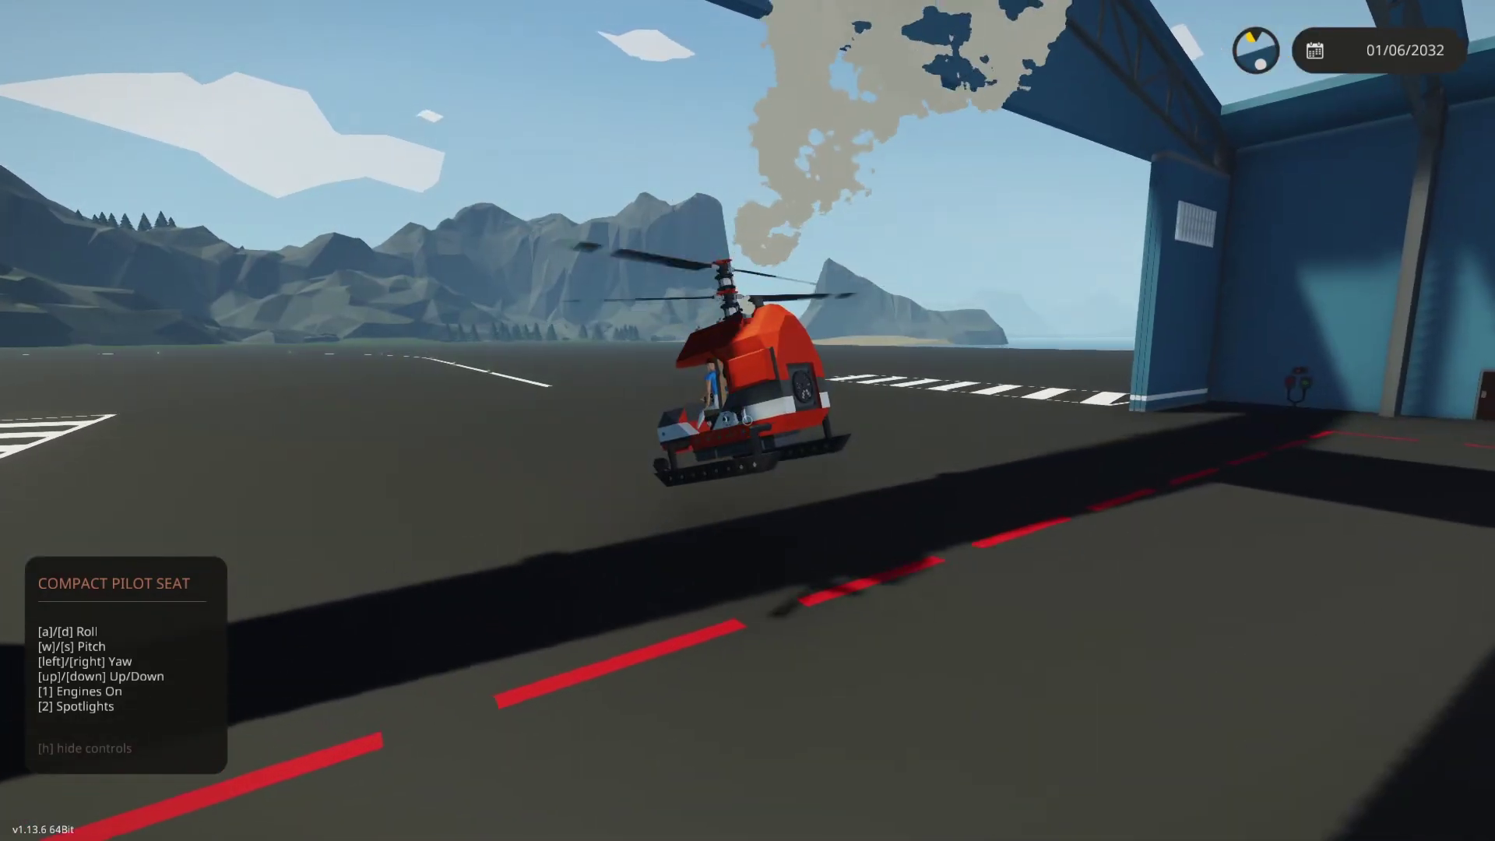
key(w)
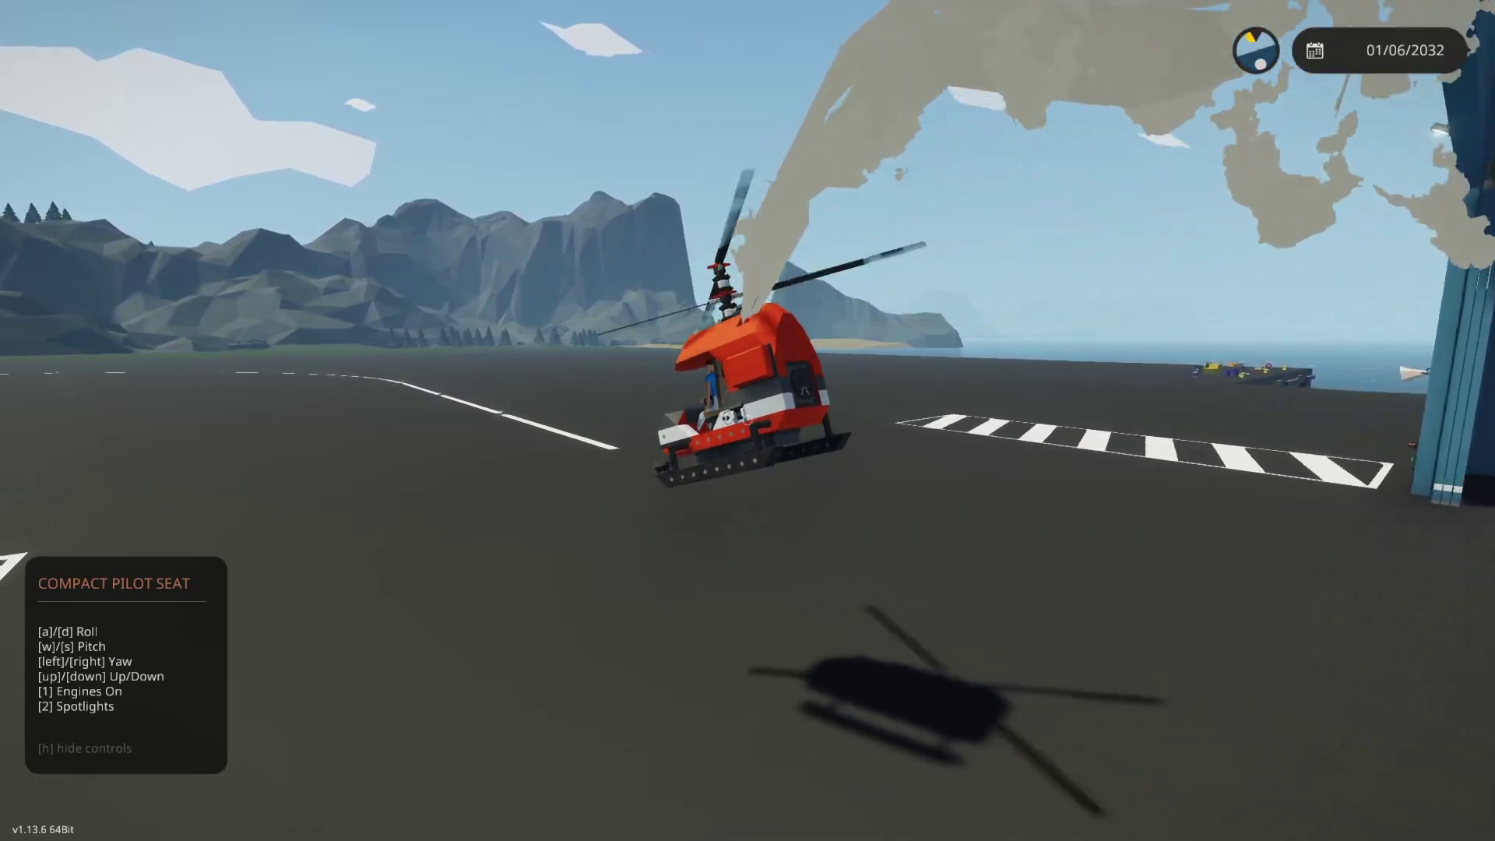
key(s)
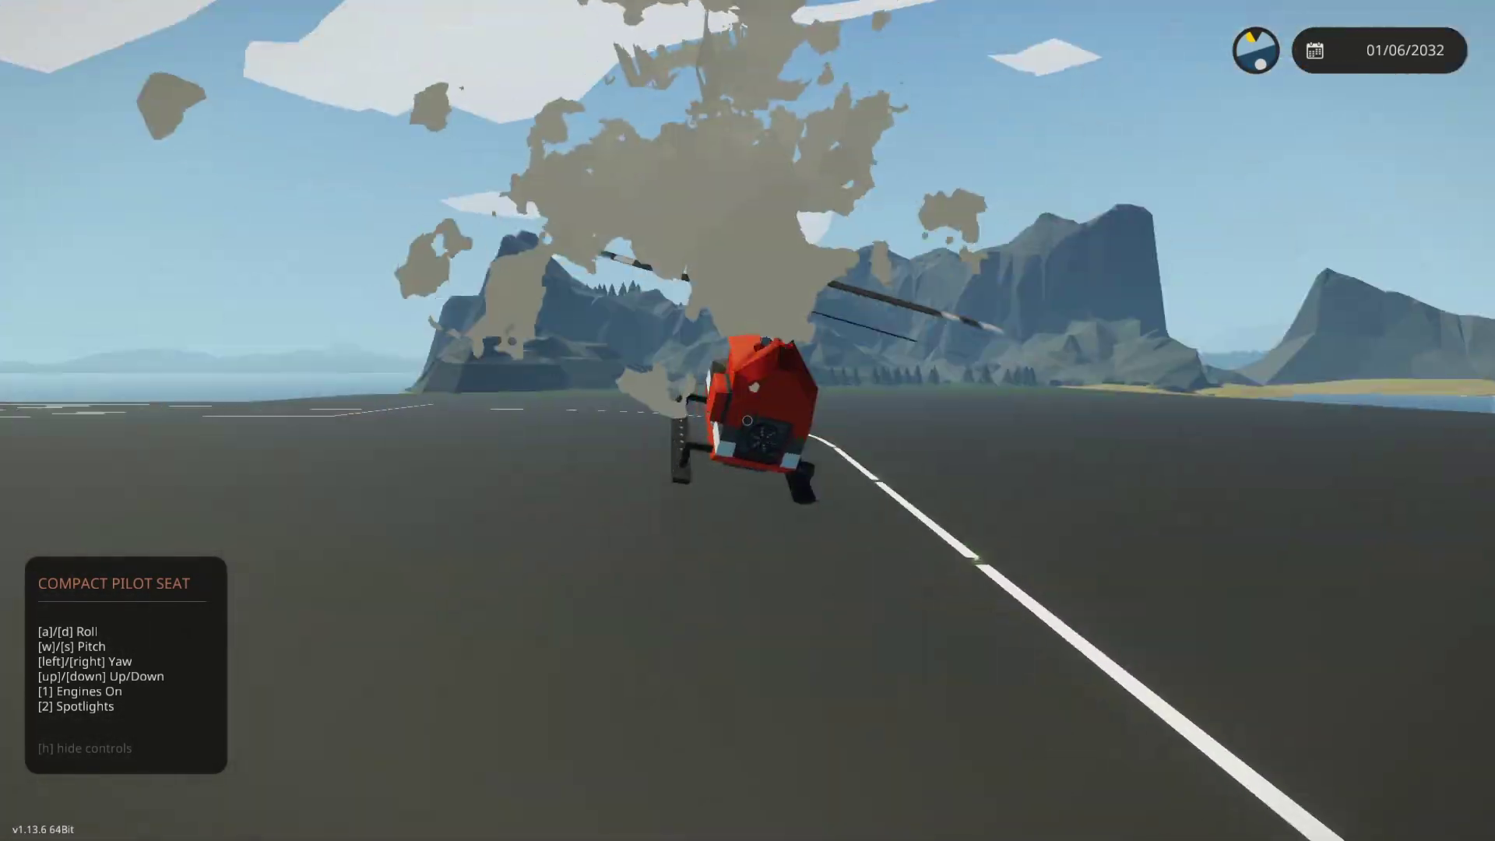
key(a)
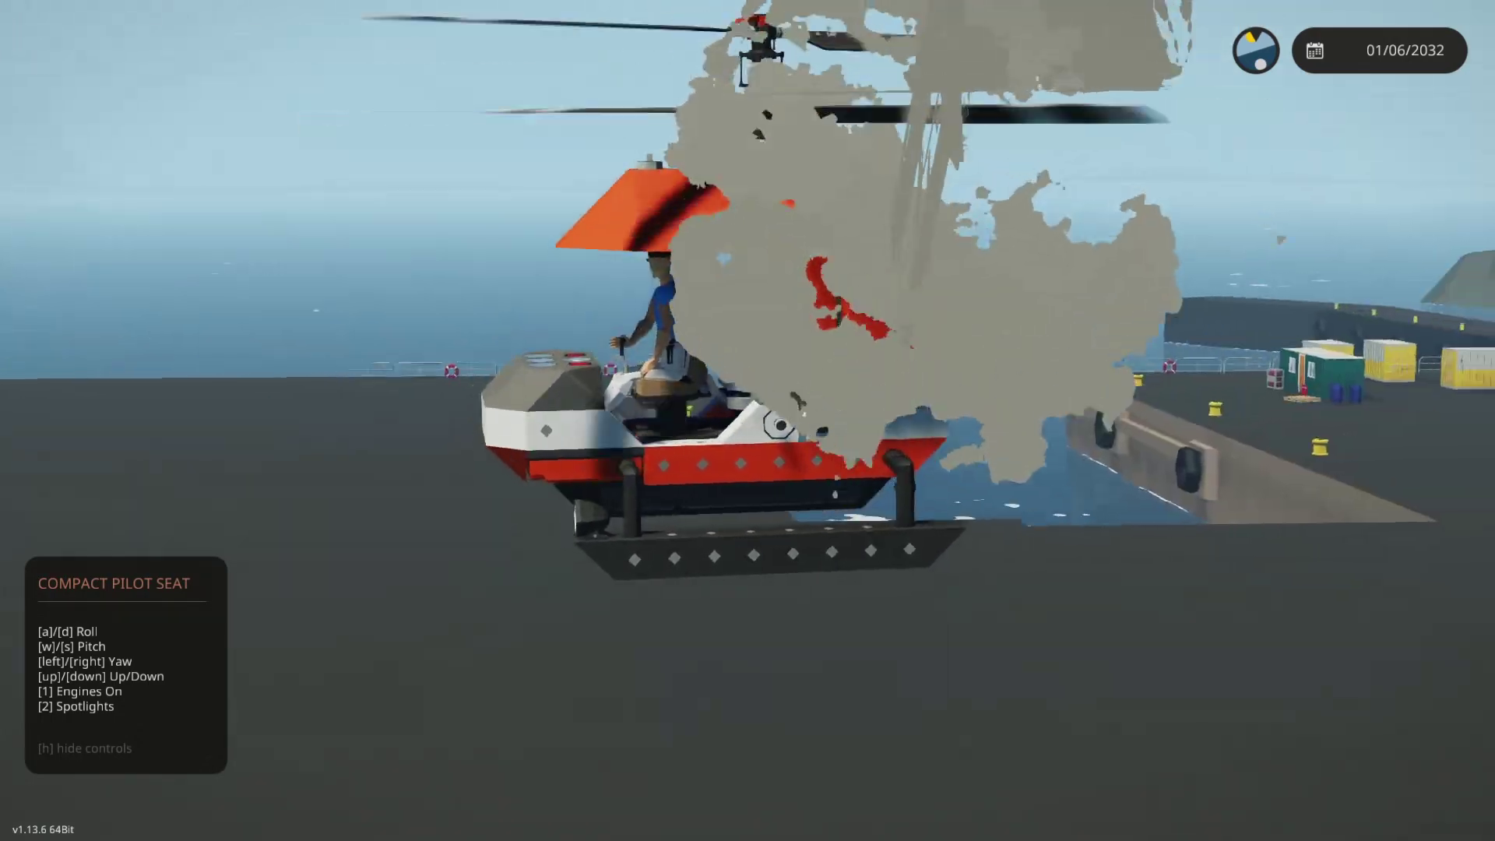
scroll(747, 421, down, 5)
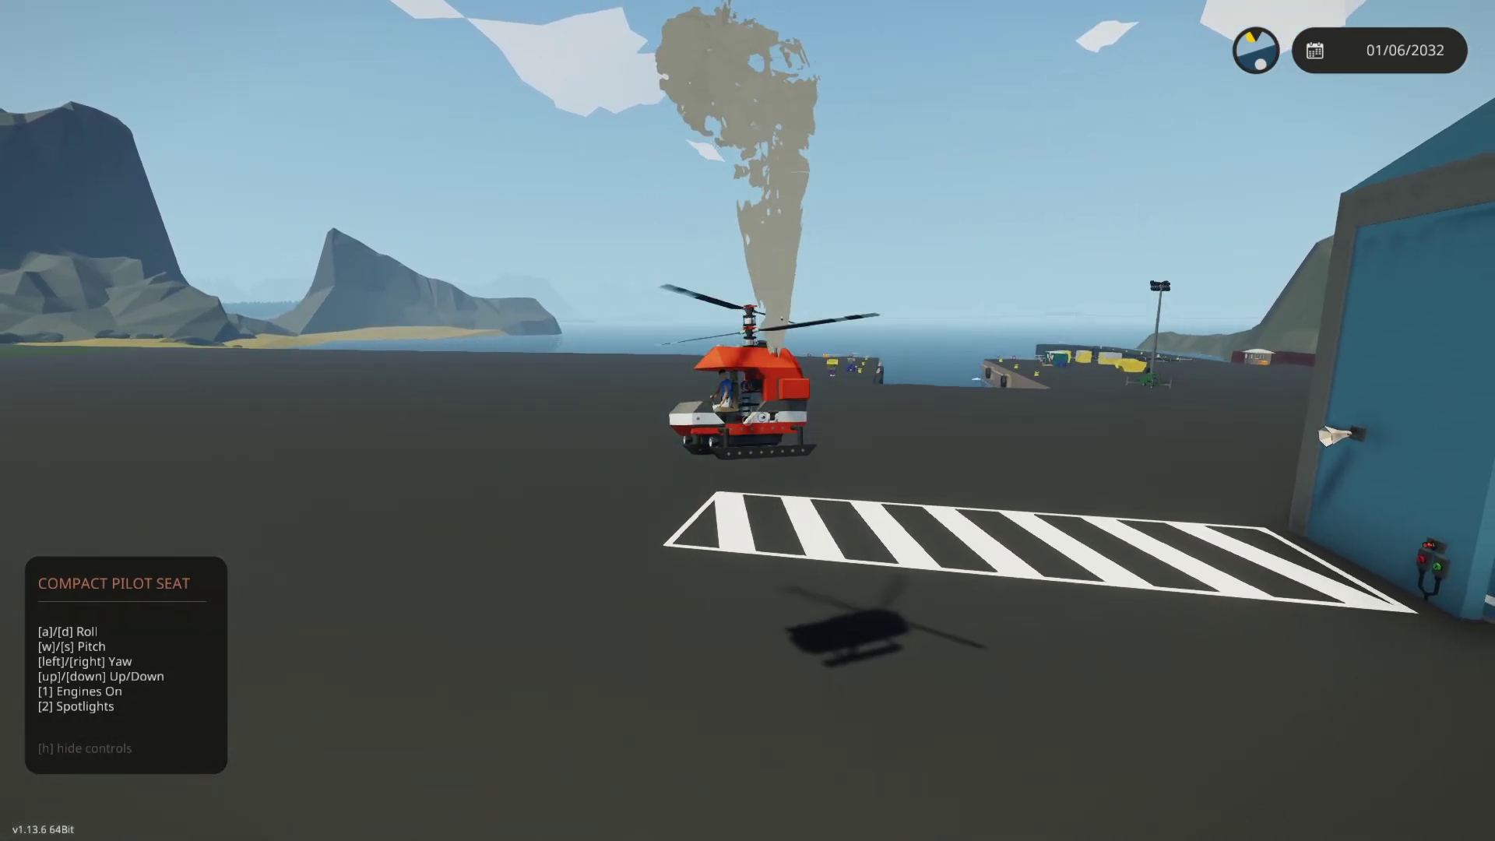
key(f)
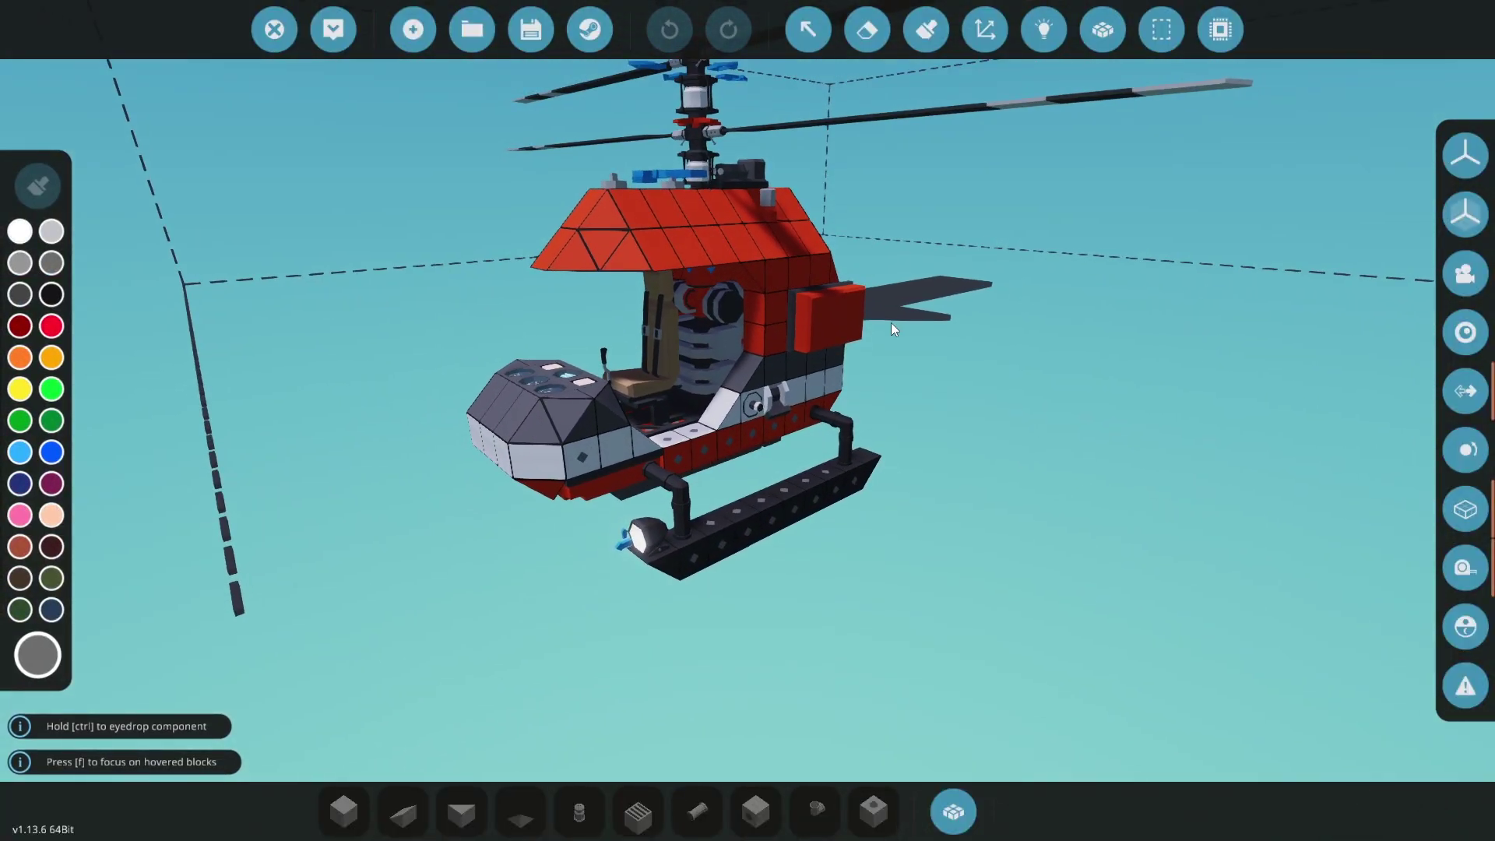
Step: Open the gyro's properties, reduce its Roll setting below maximum and set Yaw to 84%
click(807, 33)
click(839, 324)
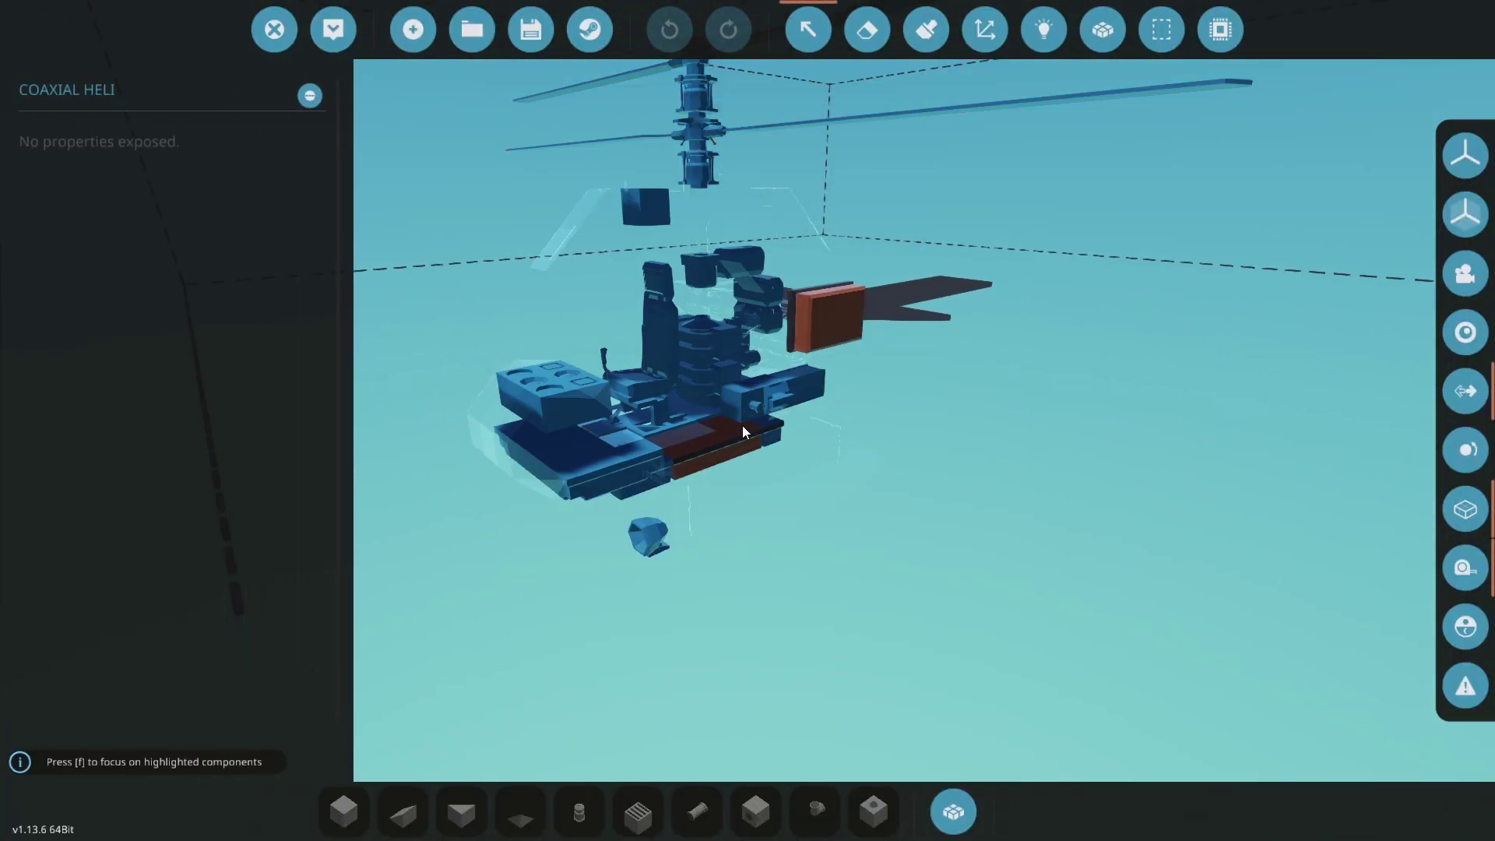
drag(878, 213, 793, 216)
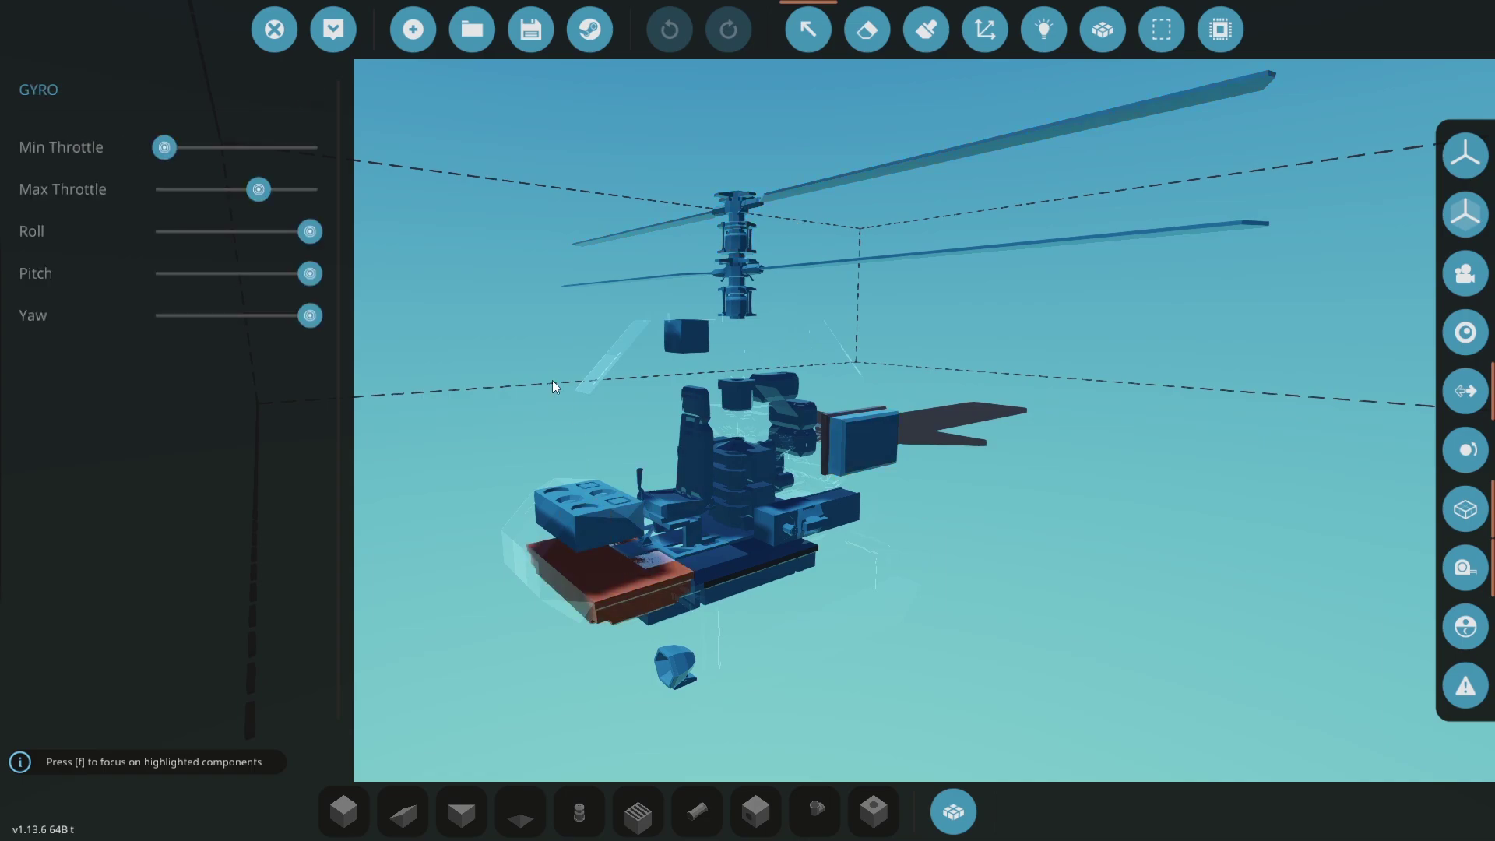
mouse_move(257, 191)
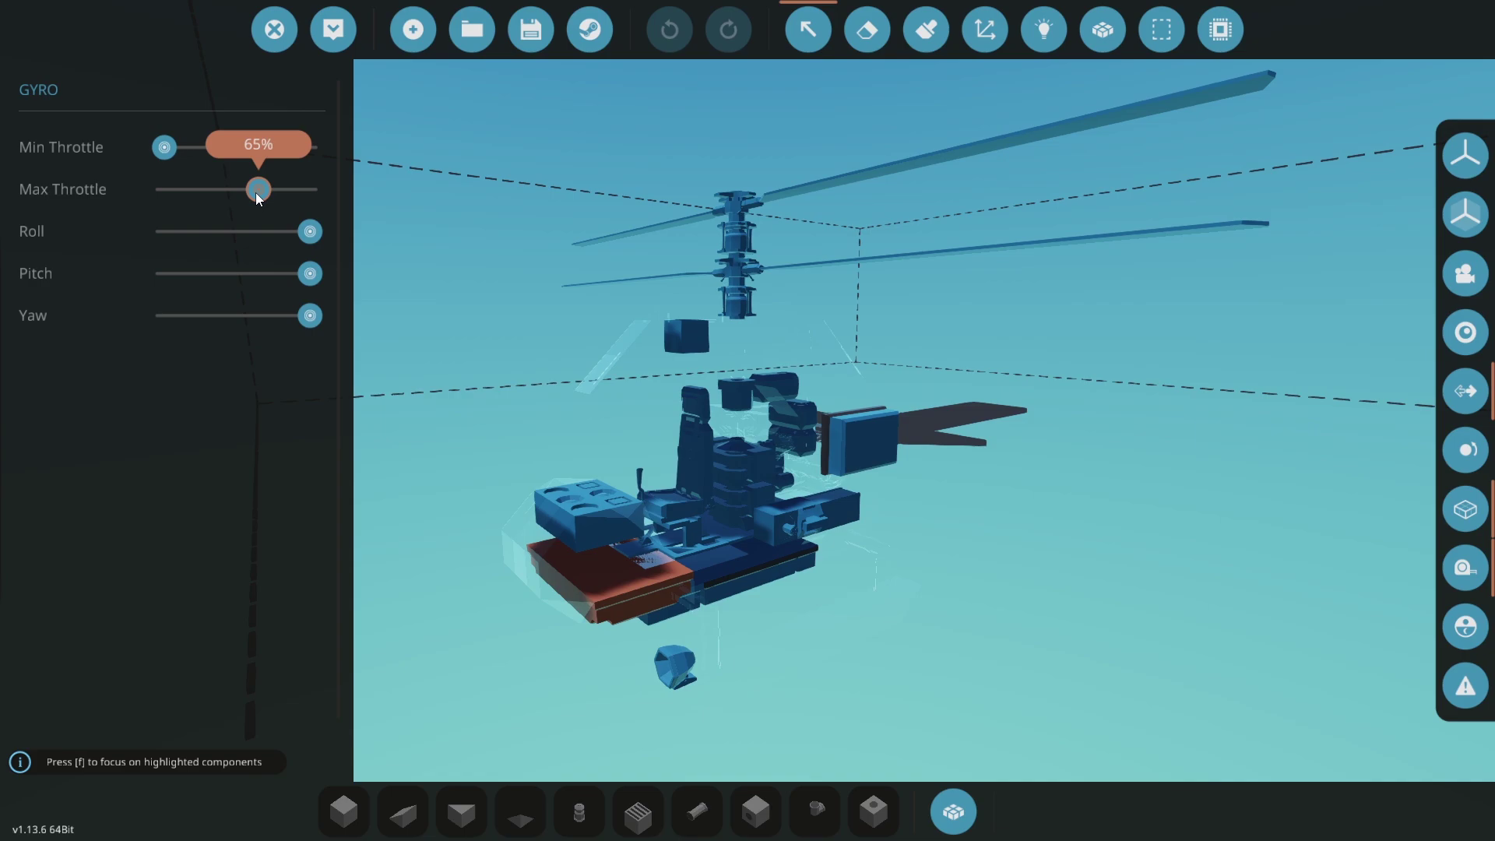
drag(309, 234, 287, 241)
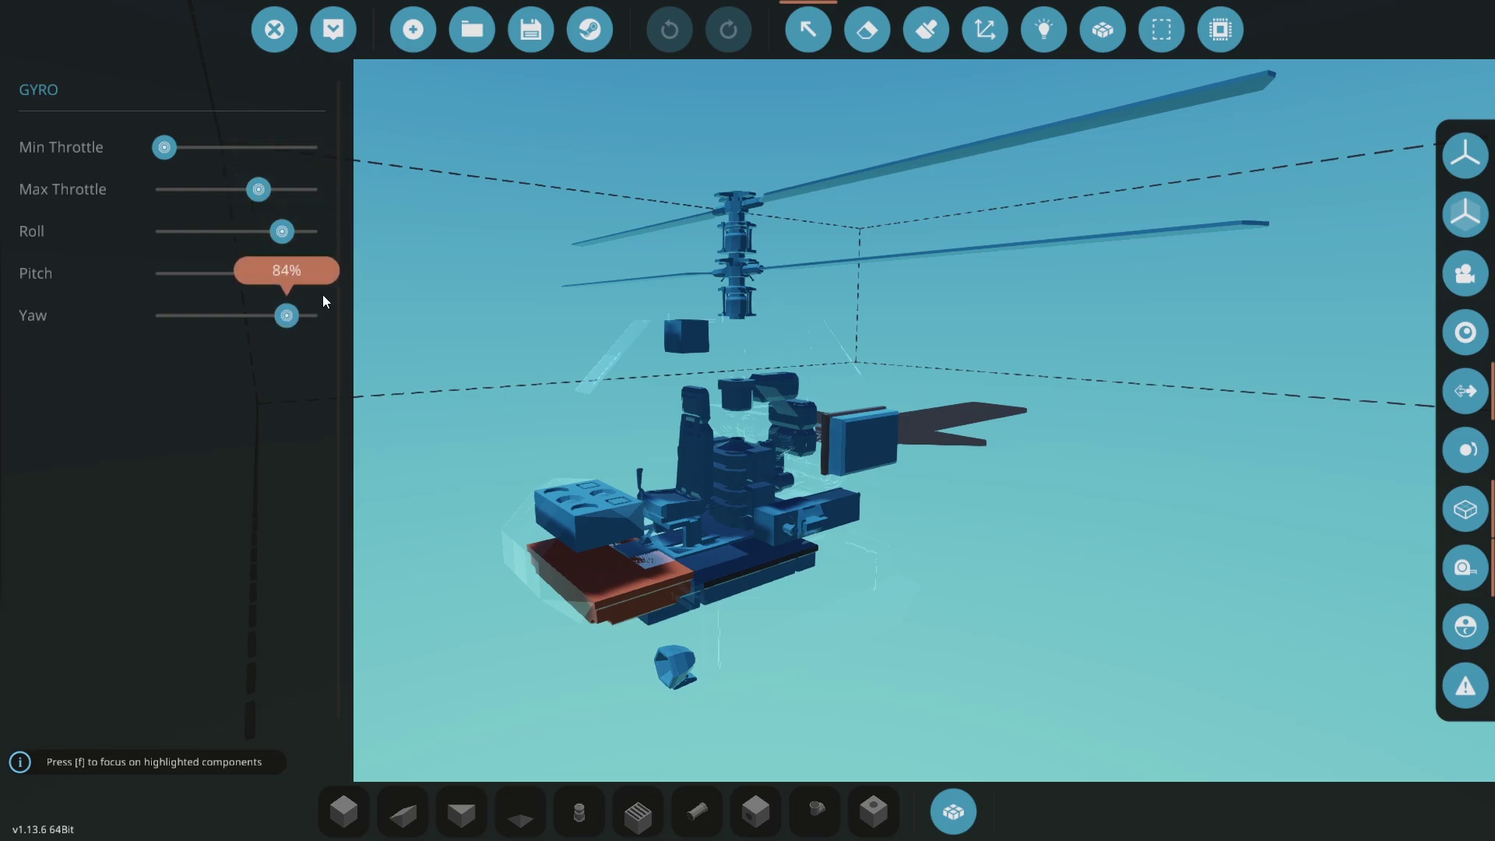
click(926, 30)
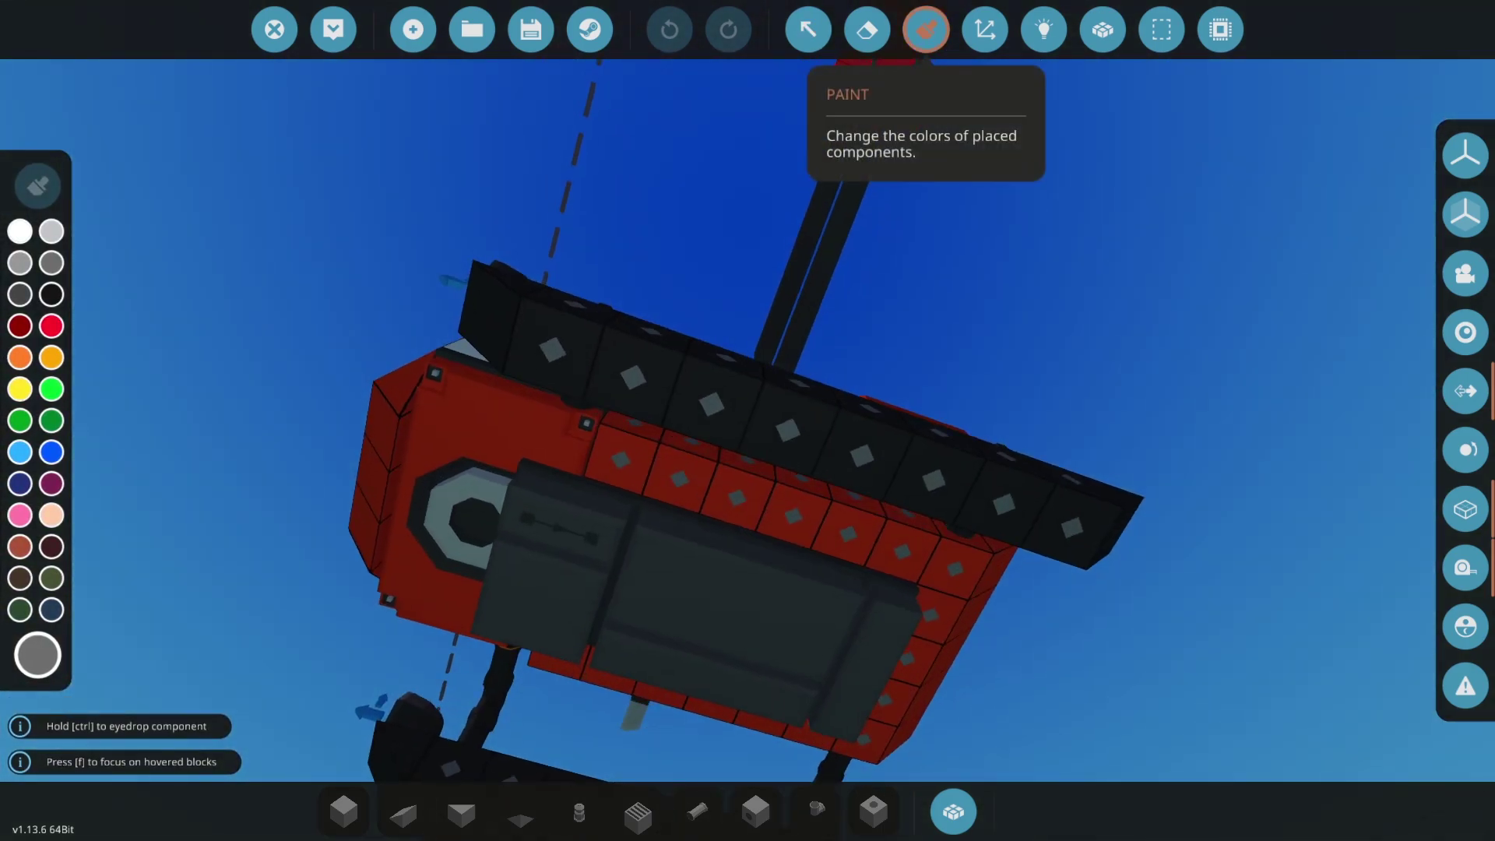
Step: Inspect the Position Hold controller's Proportional, Integral and Derivative values and the gyro's throttle, Roll, Pitch and Yaw settings
drag(934, 86, 975, 247)
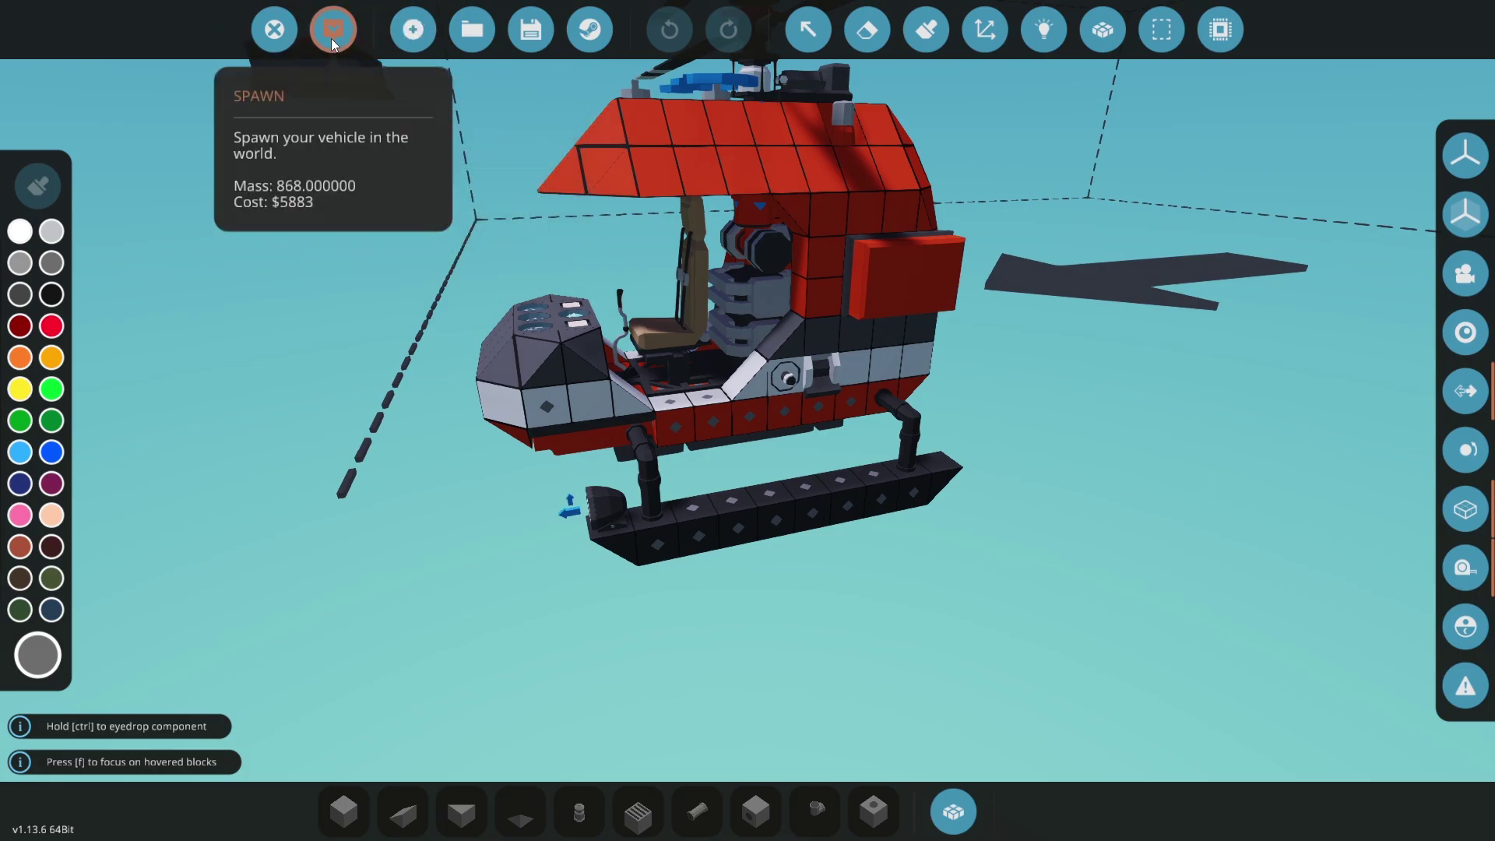
key(w)
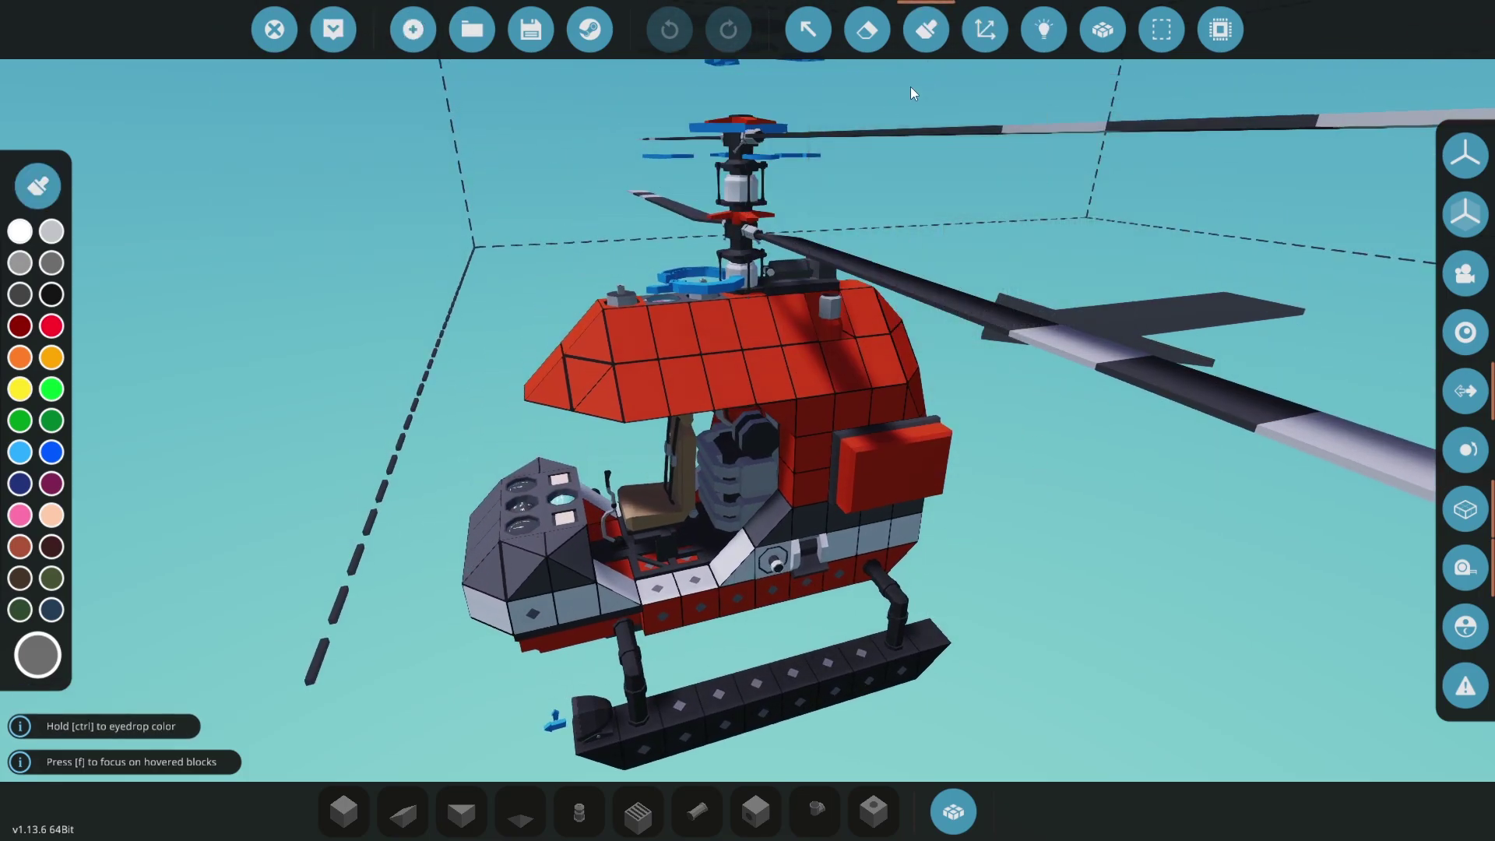
click(808, 29)
click(738, 618)
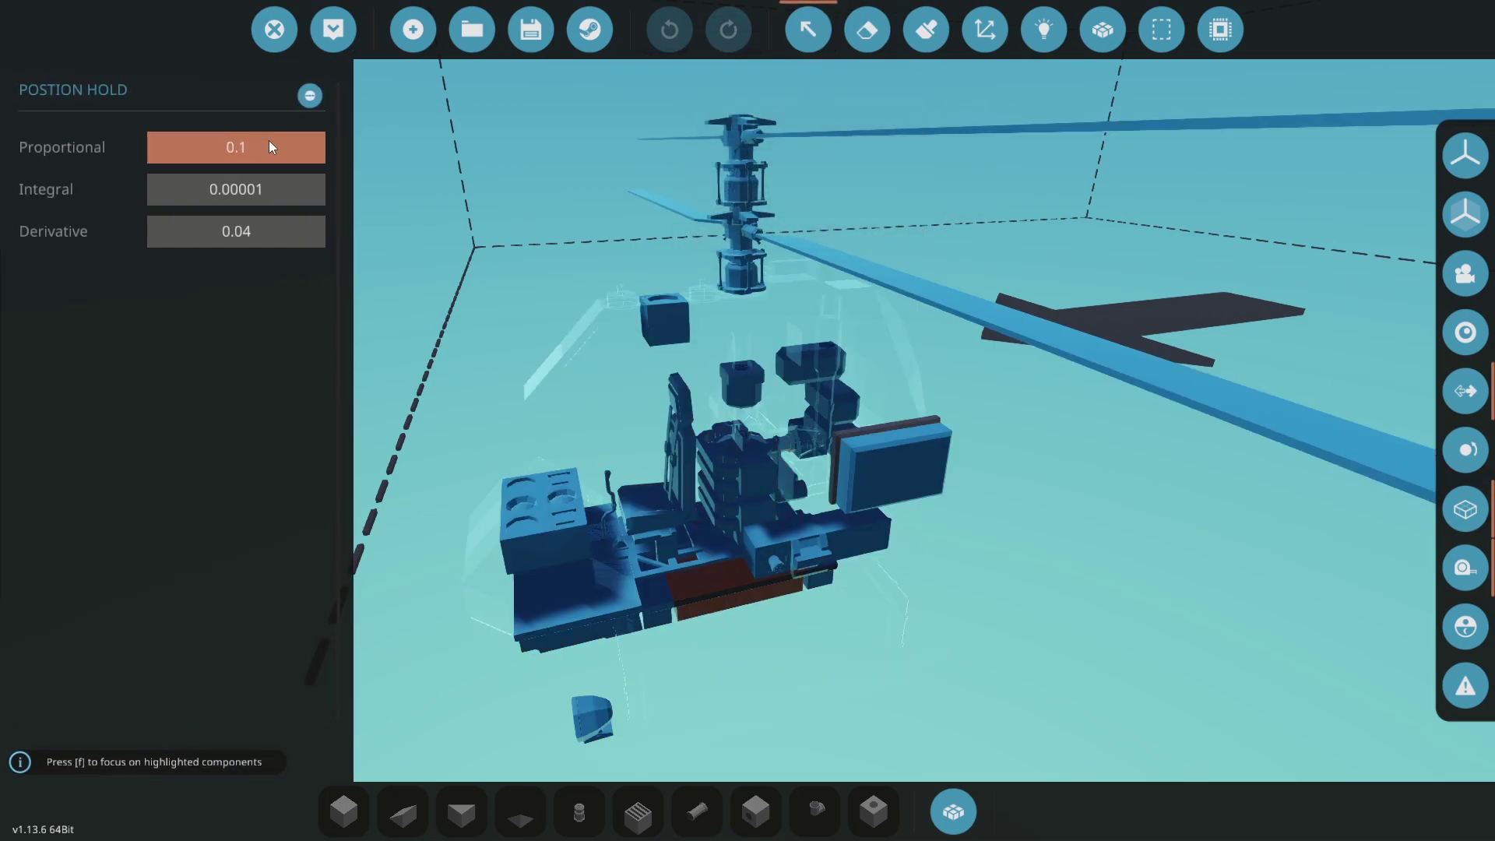
click(584, 613)
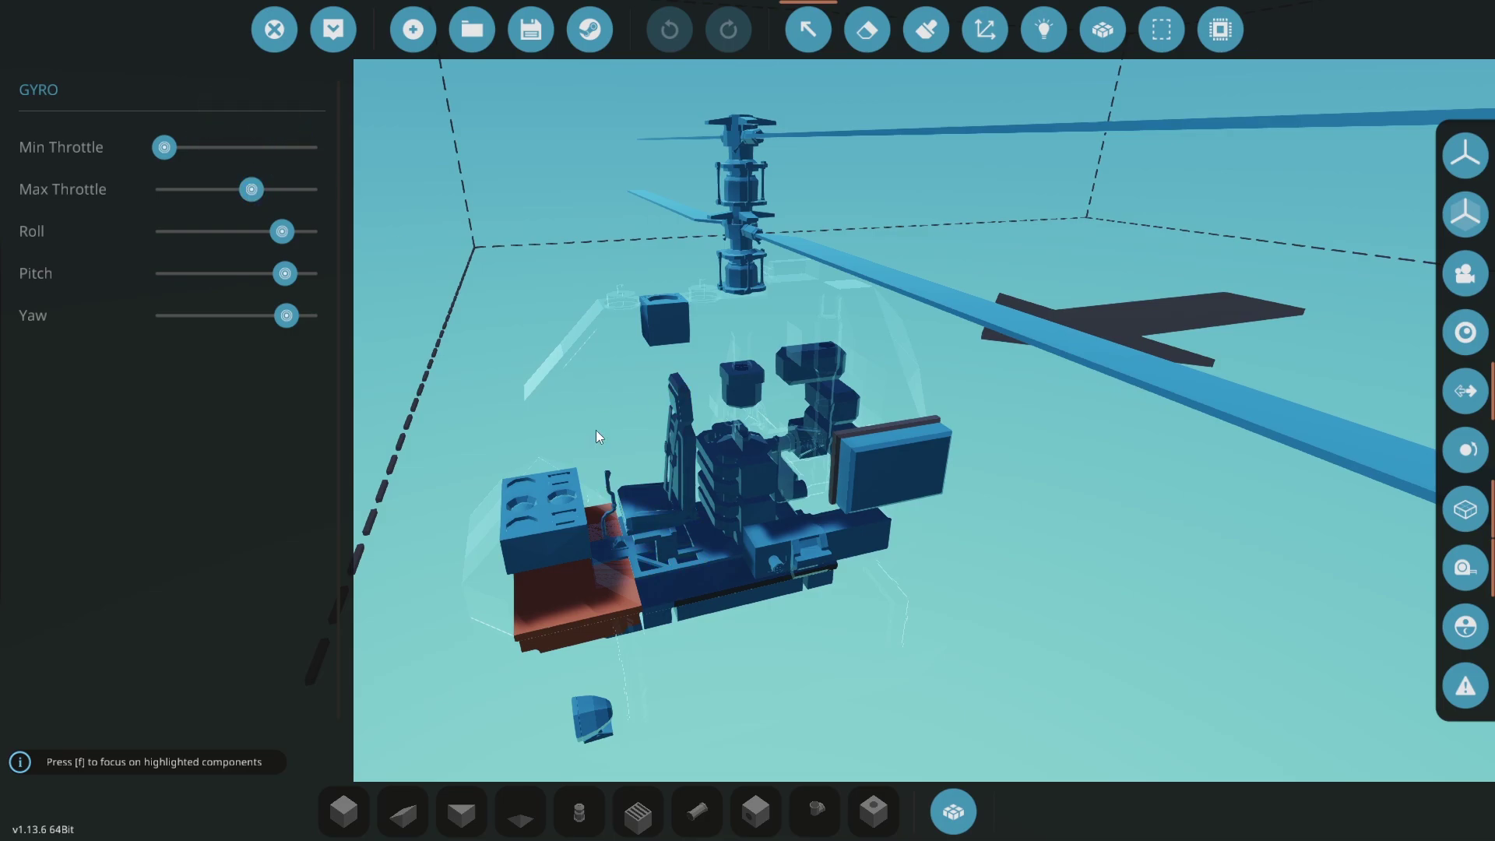
Step: Spawn the helicopter, board its pilot seat and check the Engine RPS gauge on the instrument panel
click(344, 40)
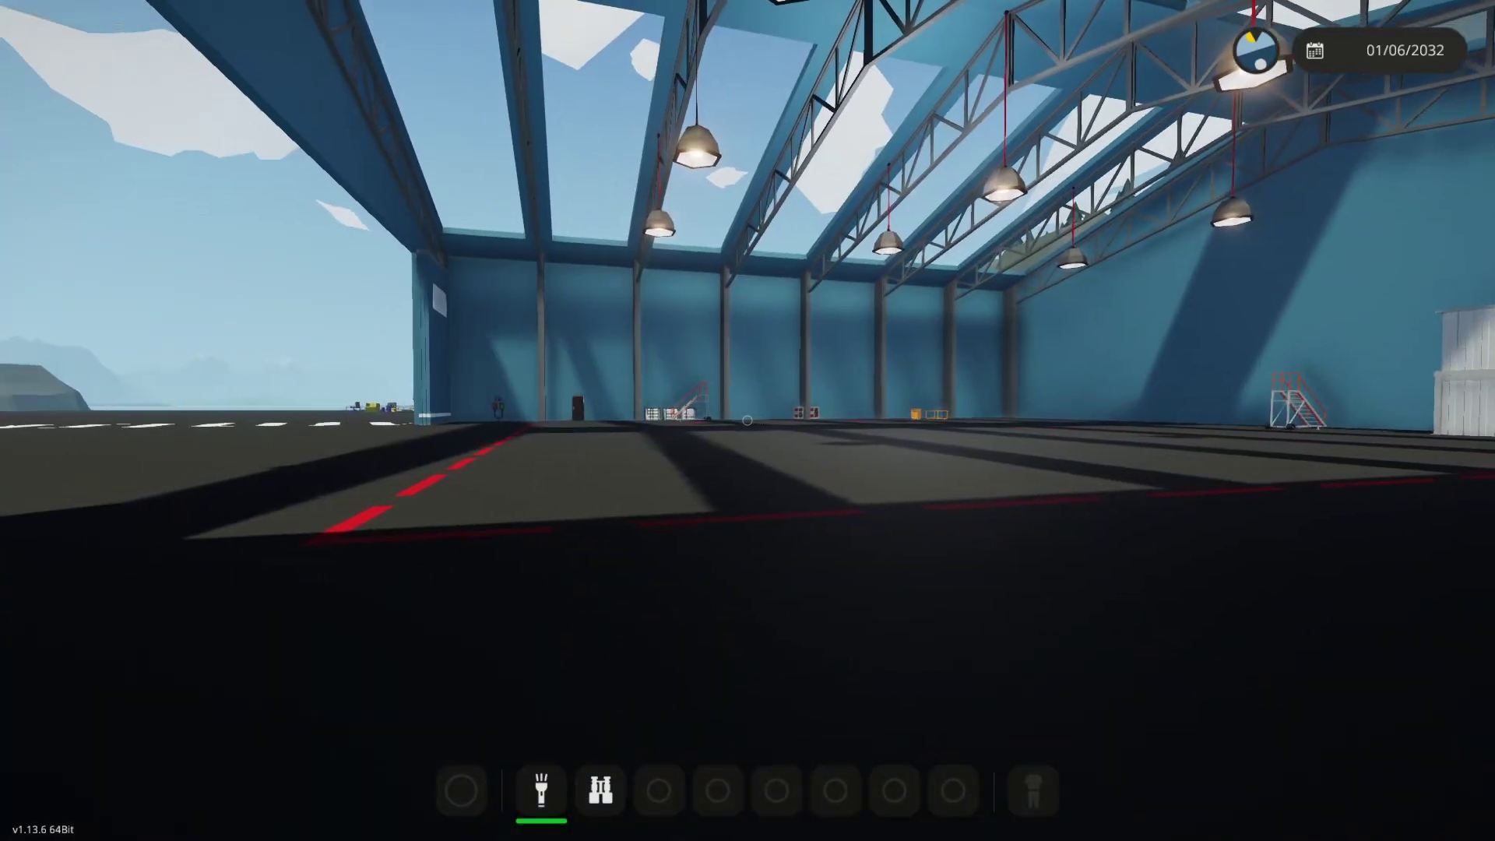
key(w)
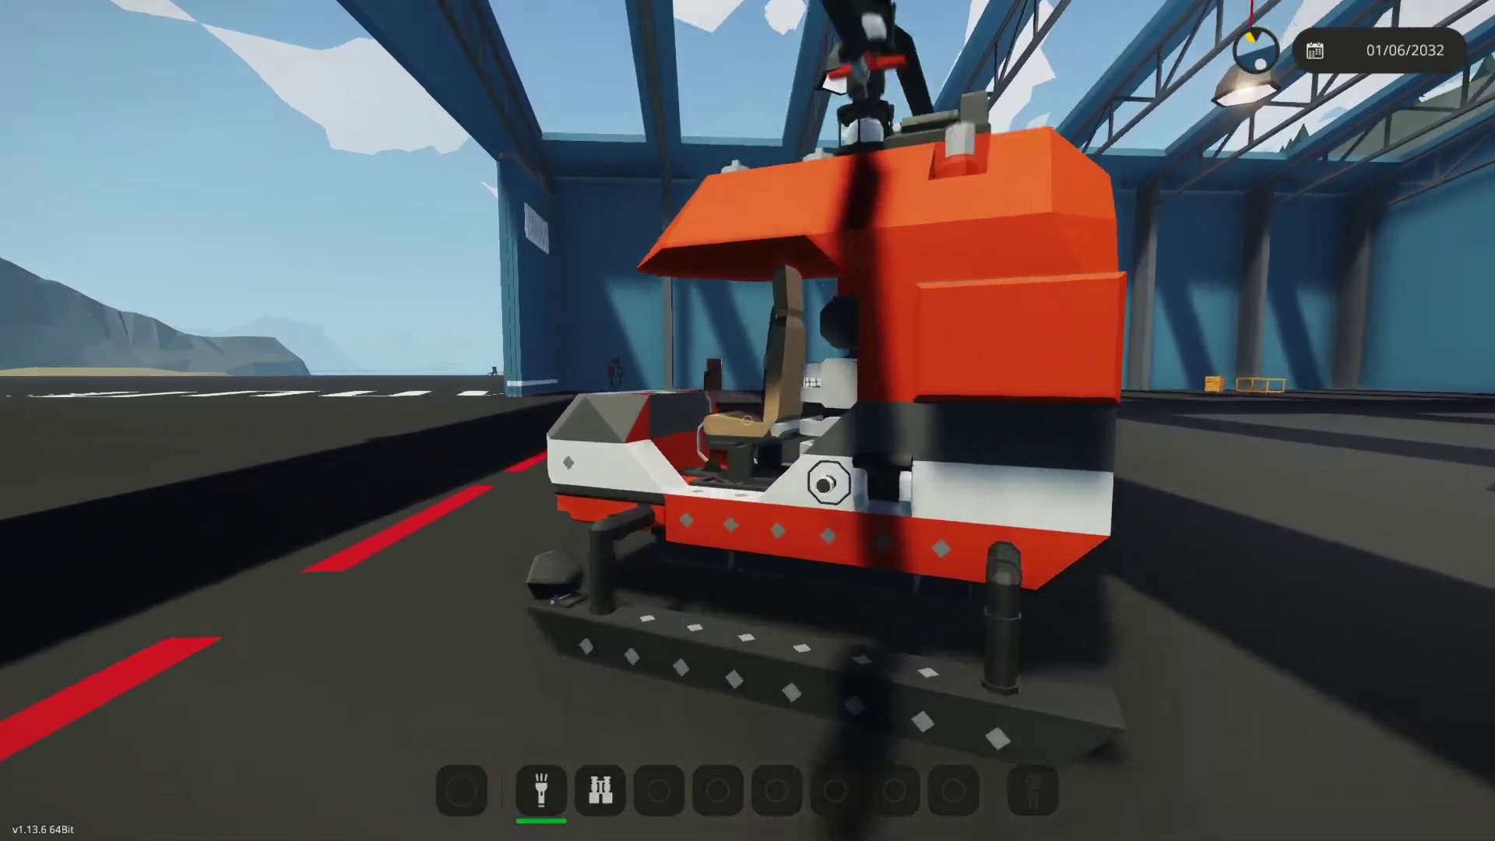
key(f)
key(Tab)
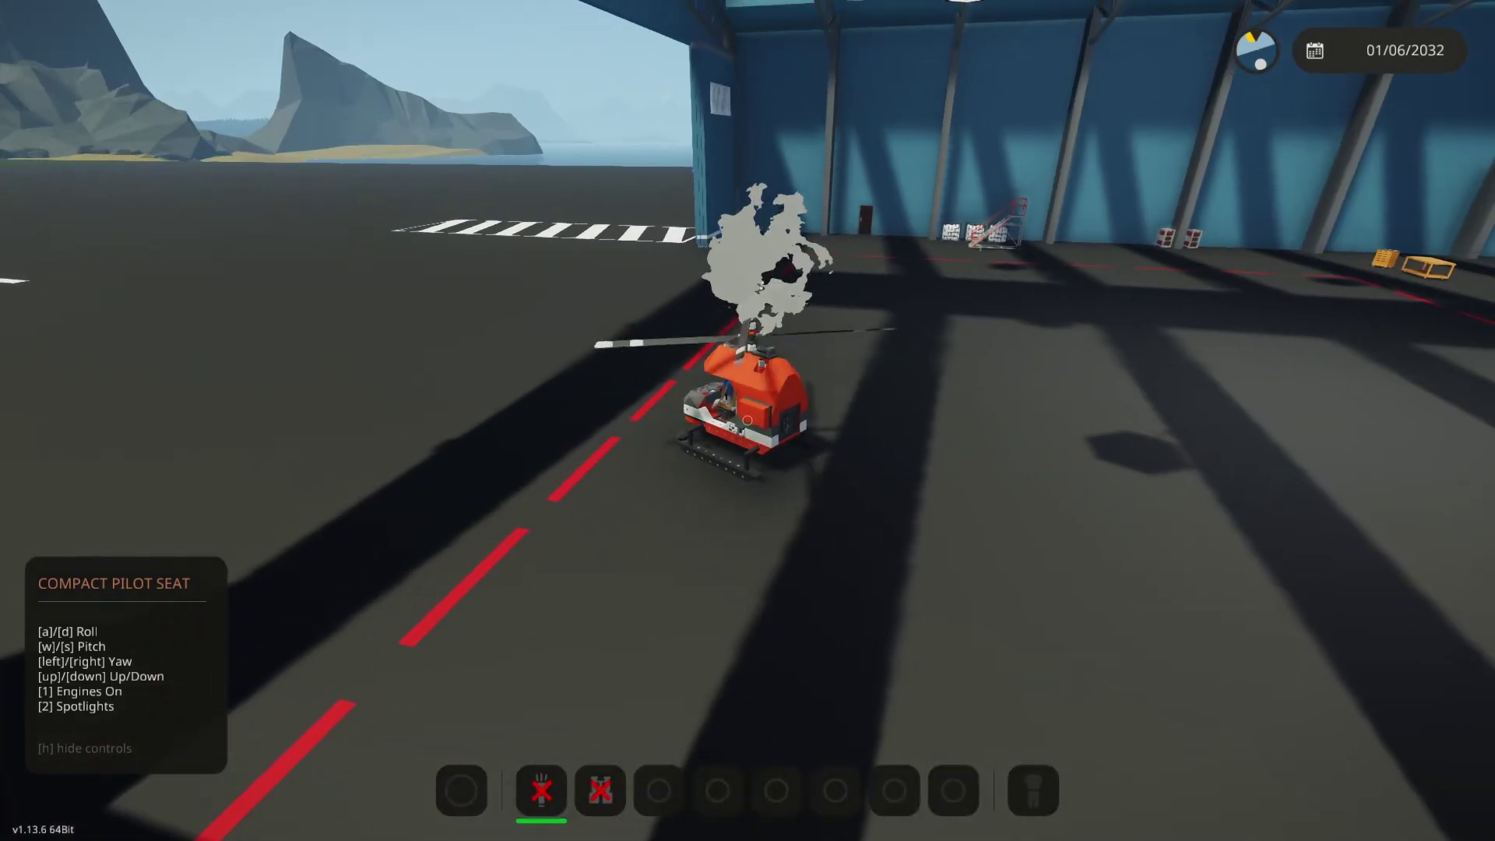
scroll(747, 420, up, 3)
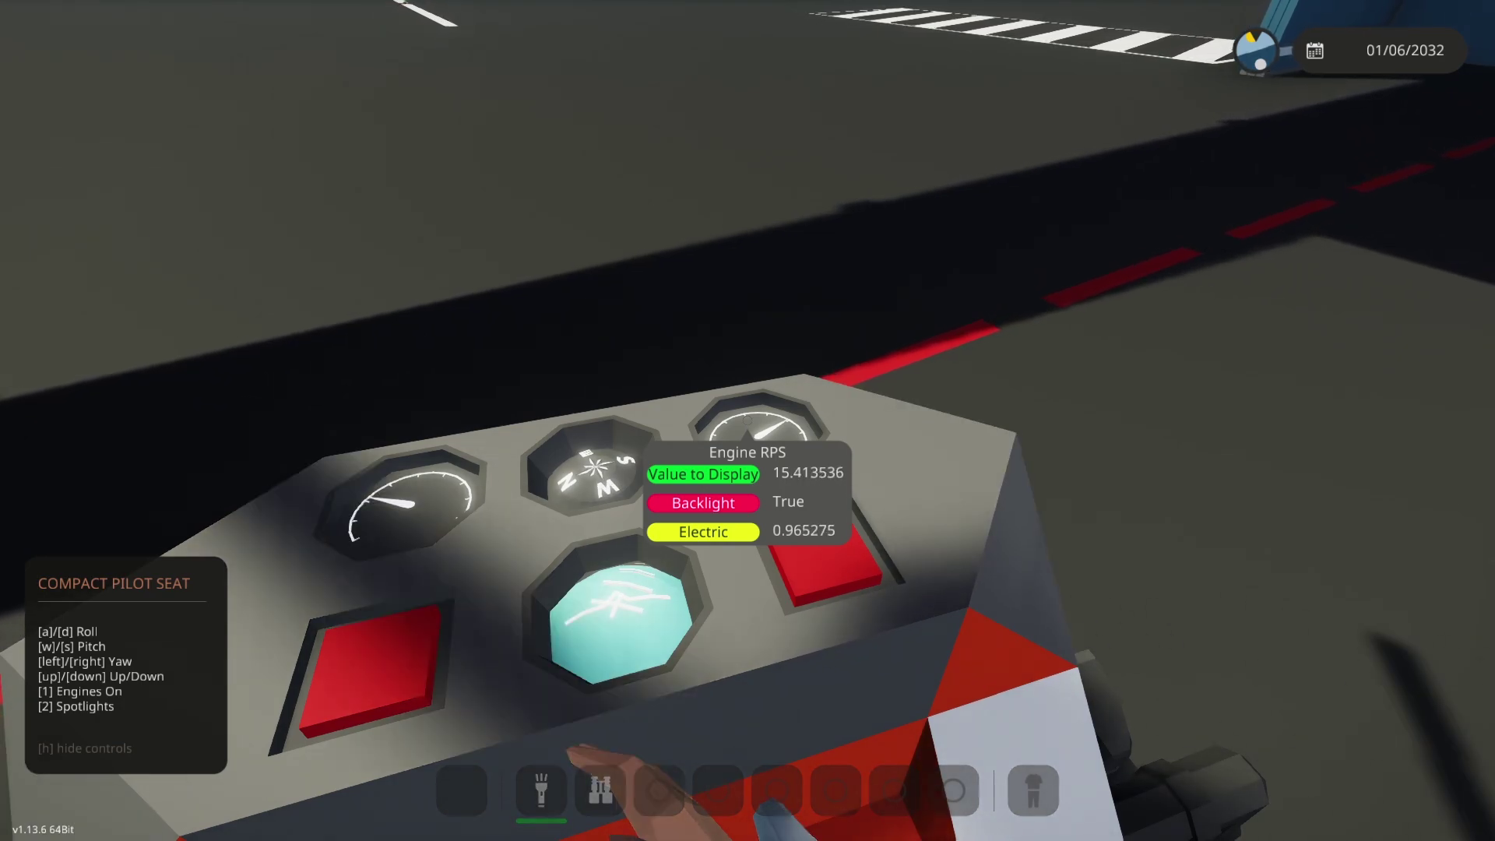
key(w)
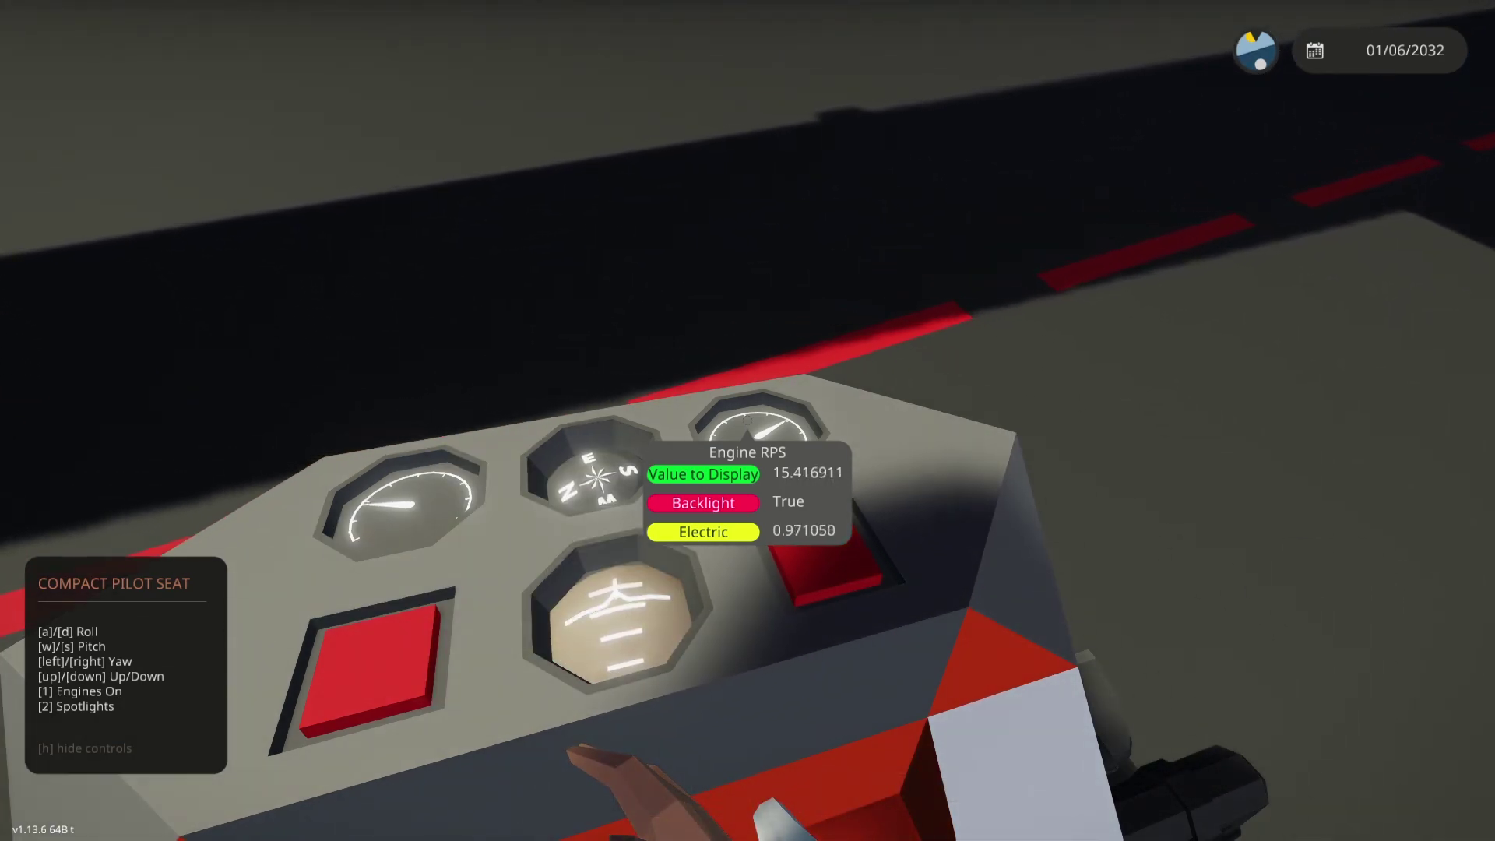
key(Tab)
key(Tab)
scroll(747, 421, down, 3)
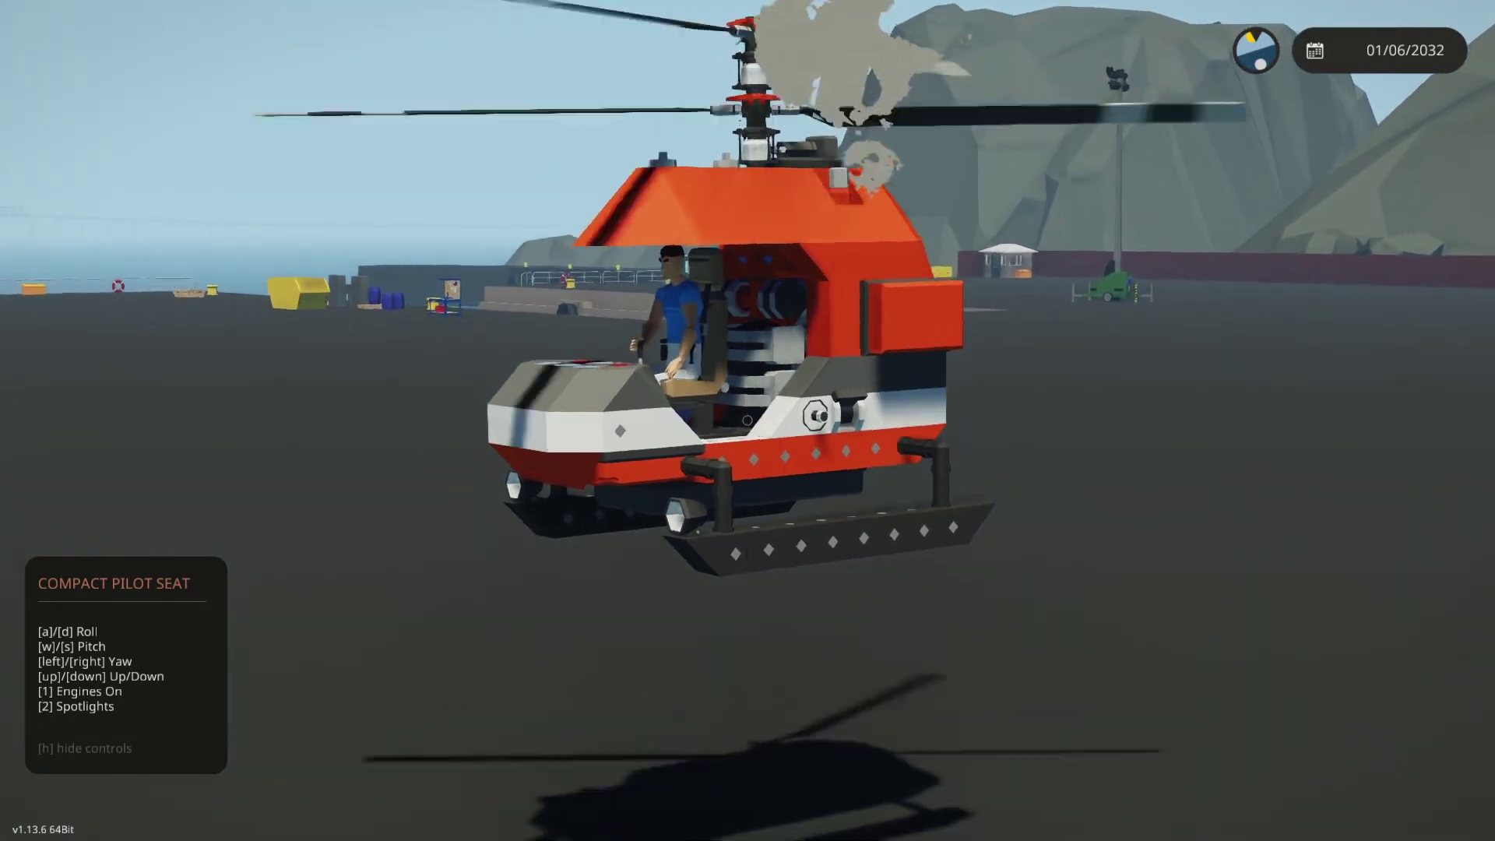
Step: Climb away from the hangar while yawing left, and switch on Alt Hold from the cockpit
key(Up)
key(Left)
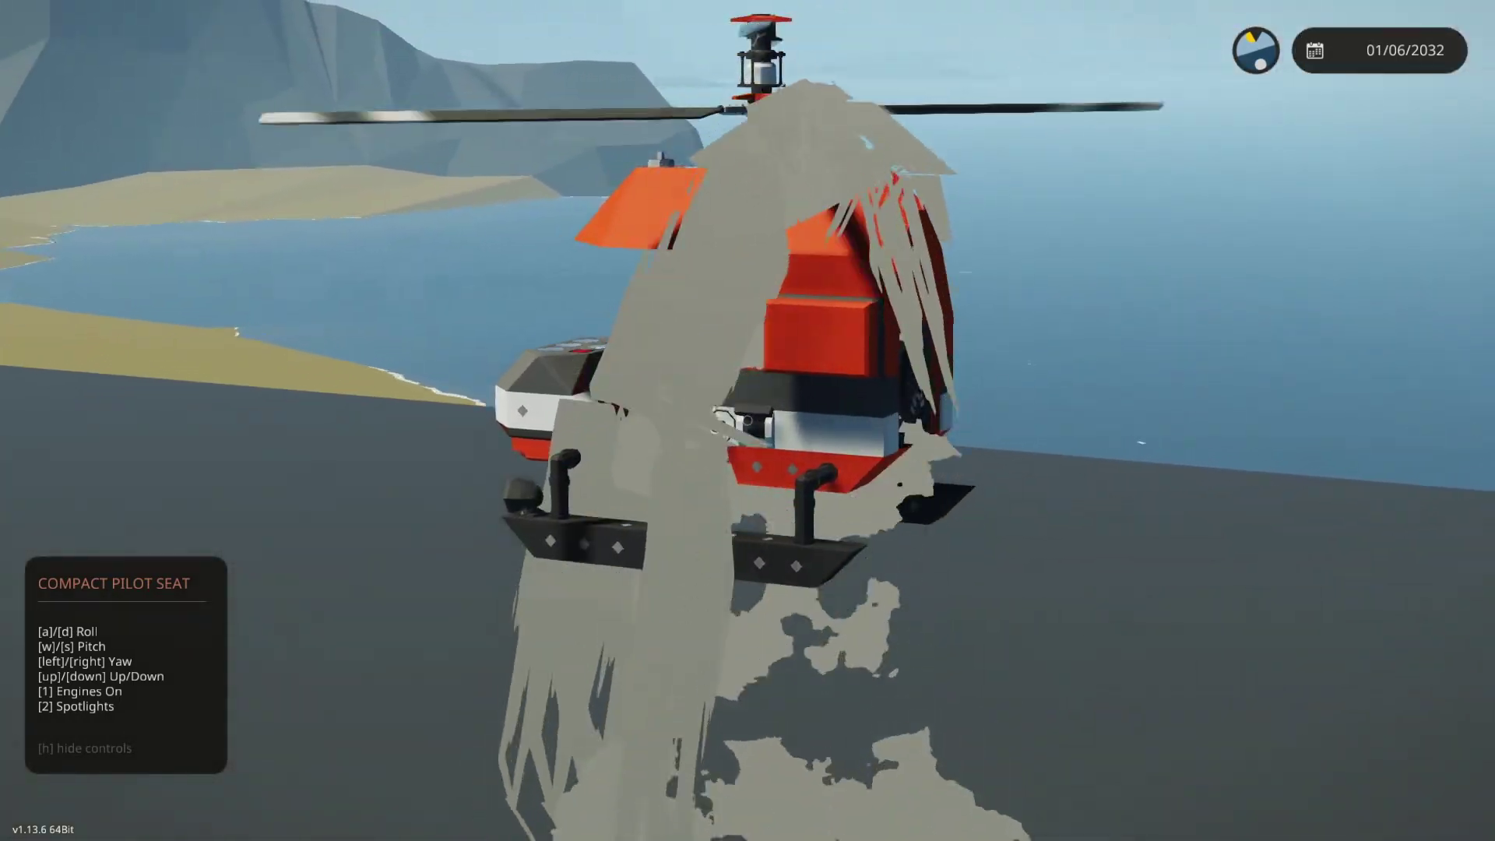
scroll(748, 420, down, 5)
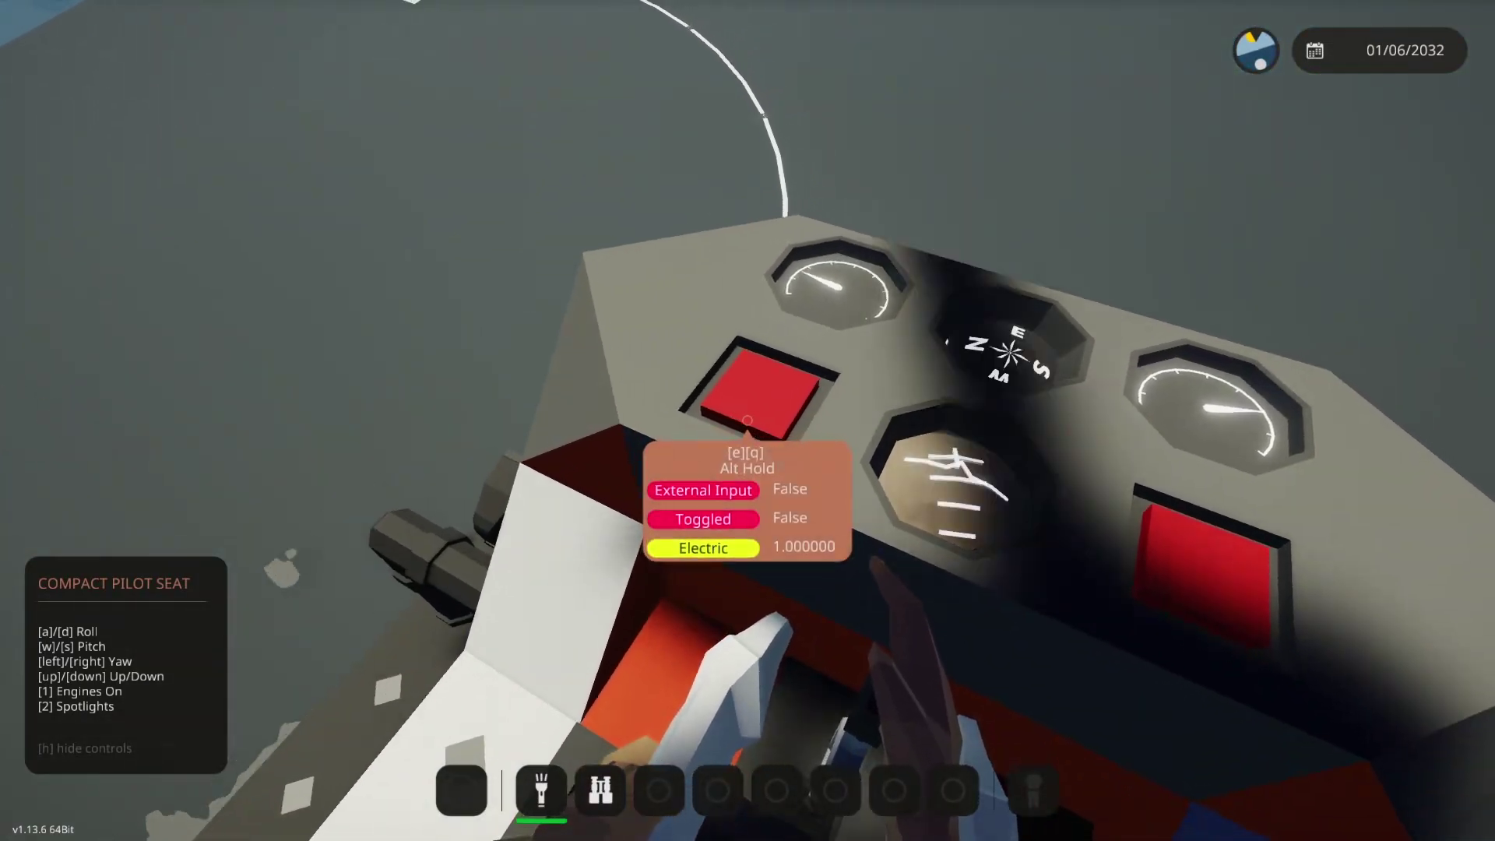
click(747, 420)
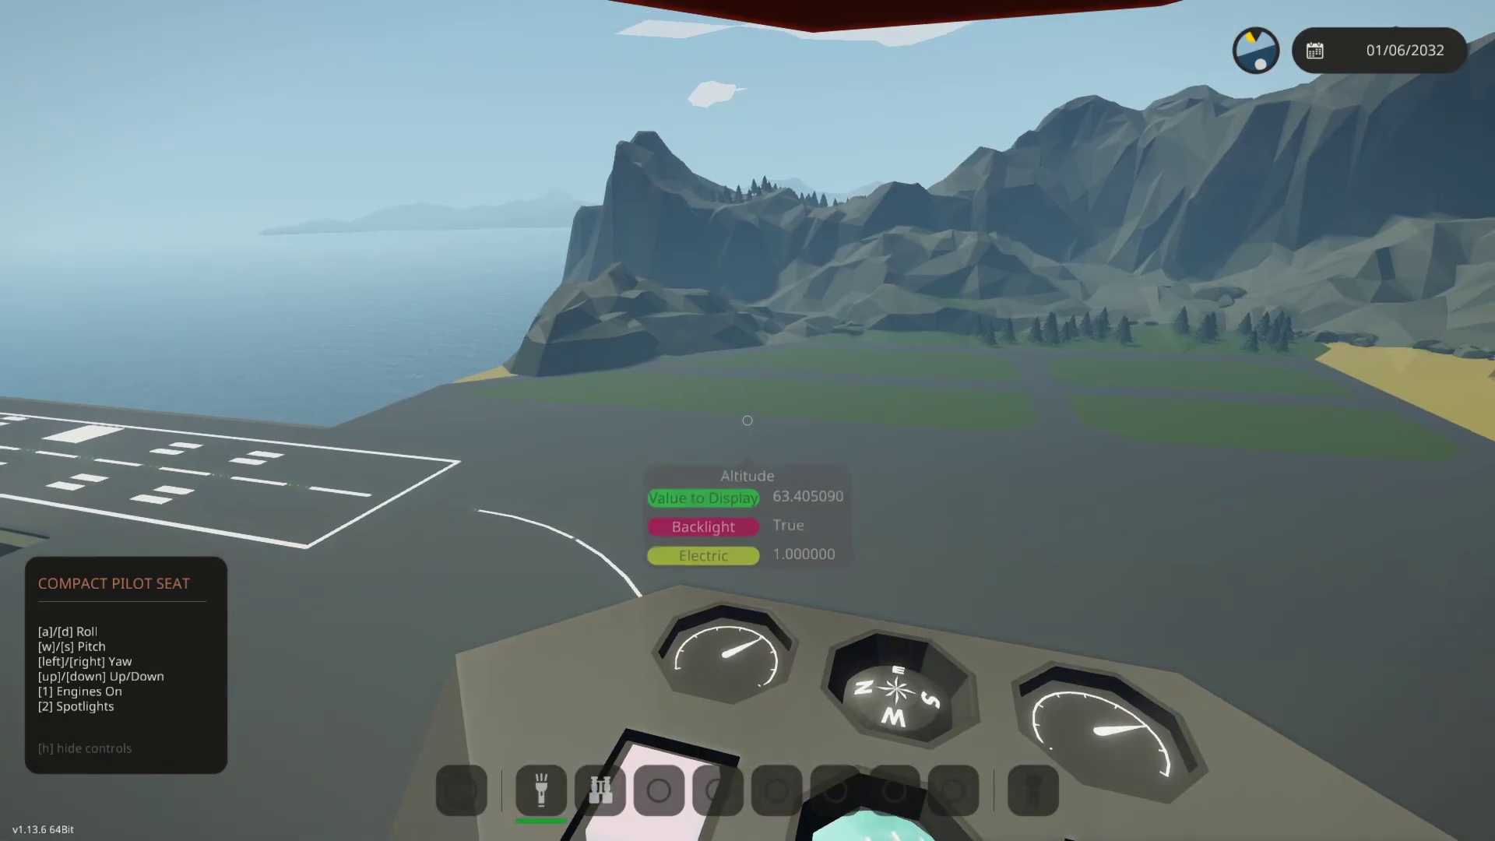
Step: Yaw left toward the runway and fly forward out over the sea with Alt Hold engaged
key(Left)
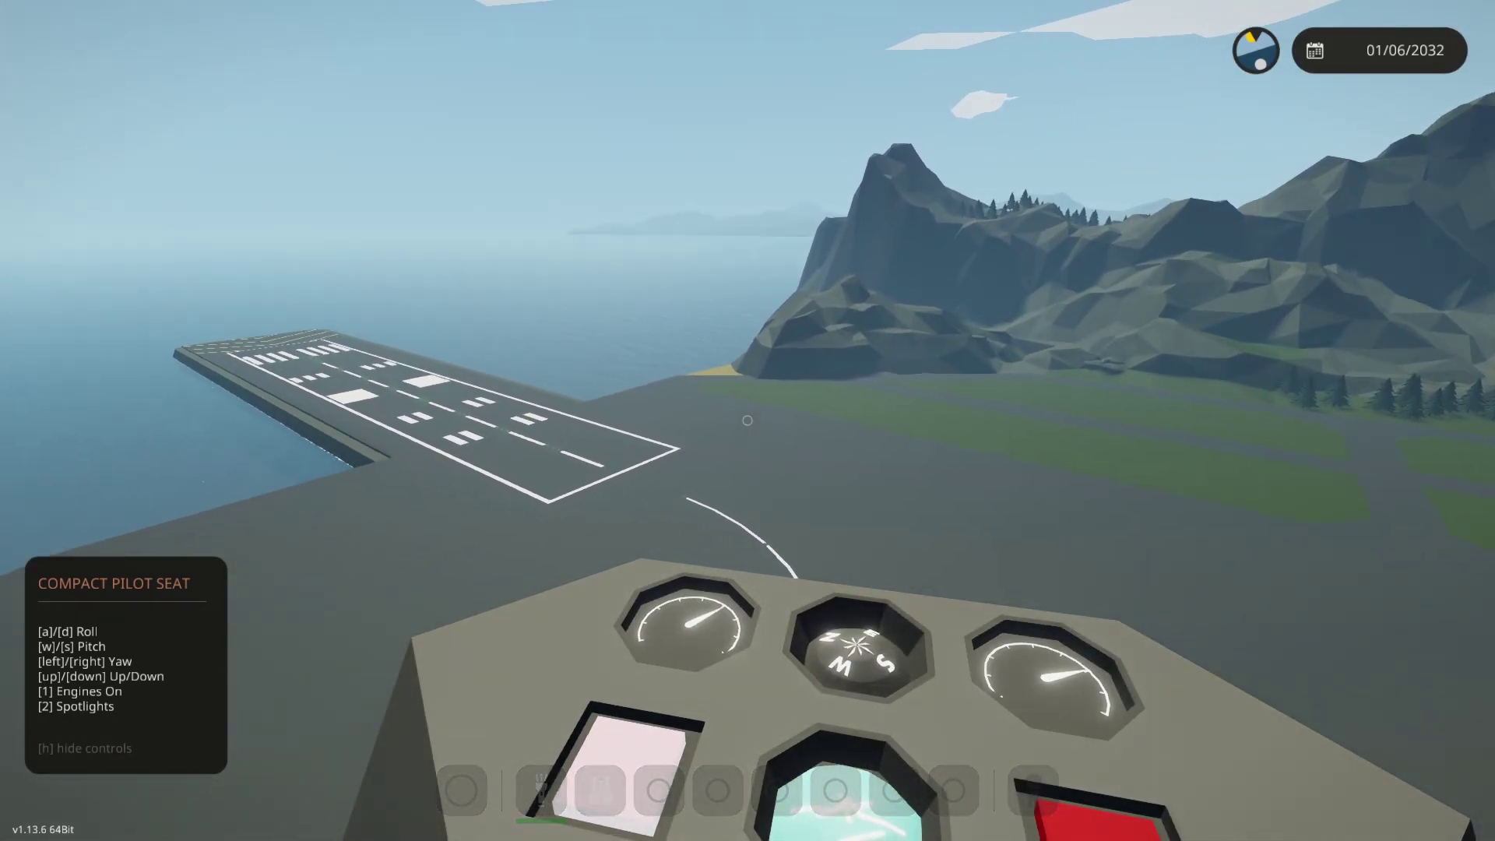
key(w)
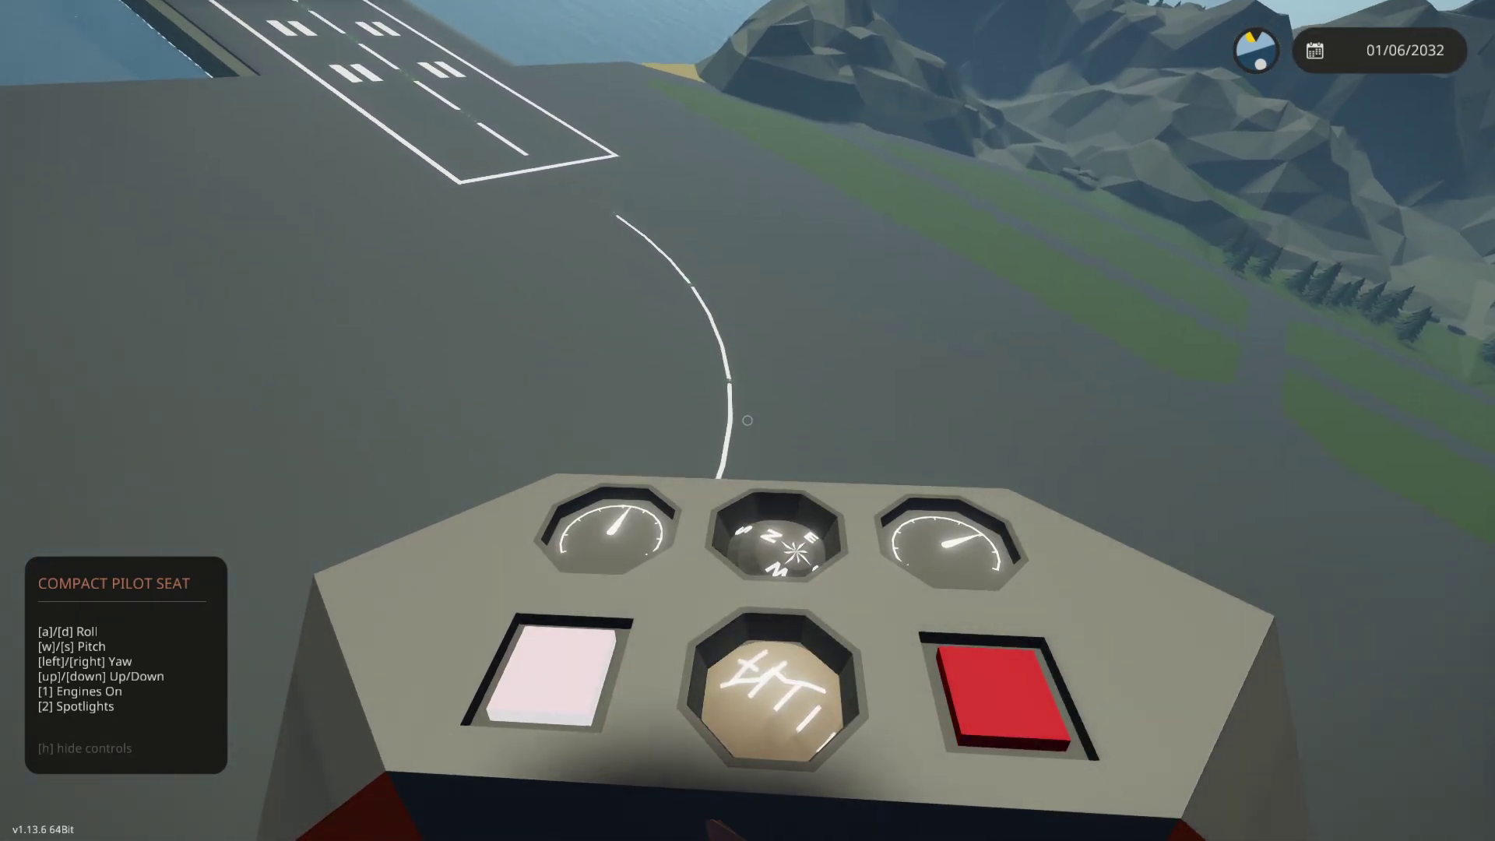
key(Tab)
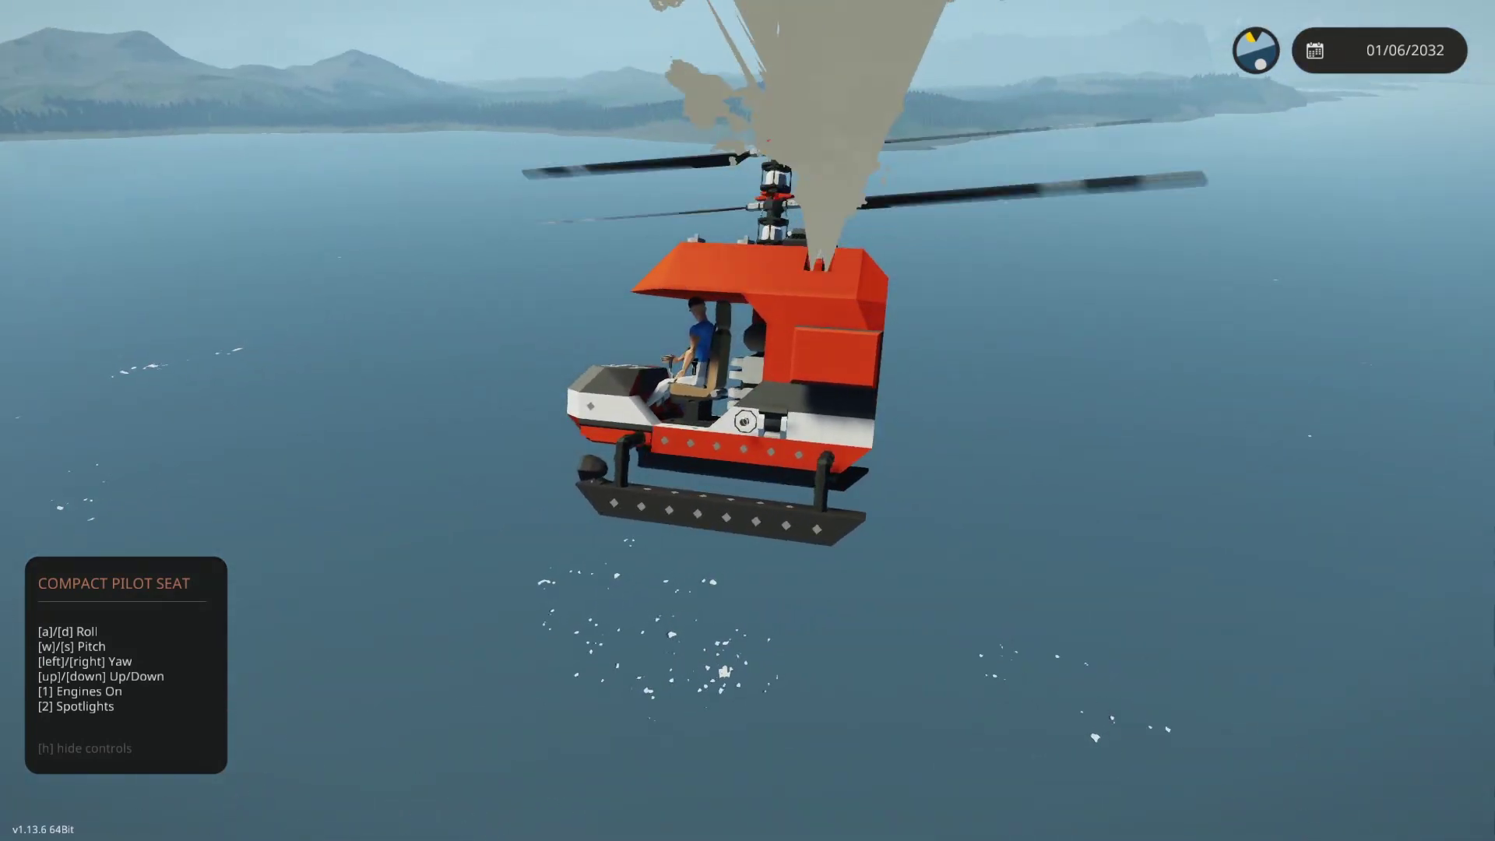
key(Tab)
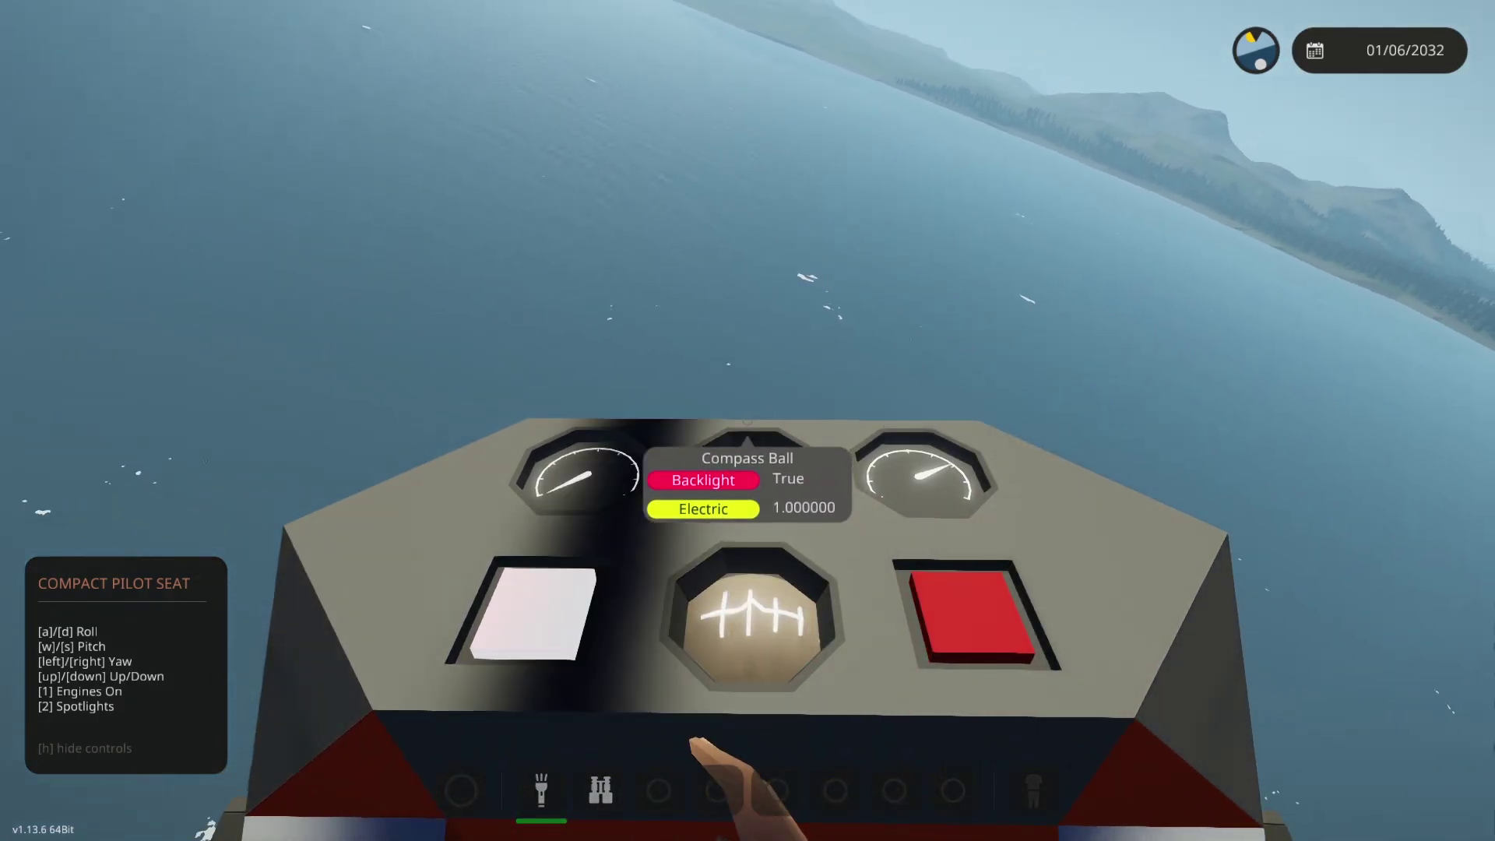
key(c)
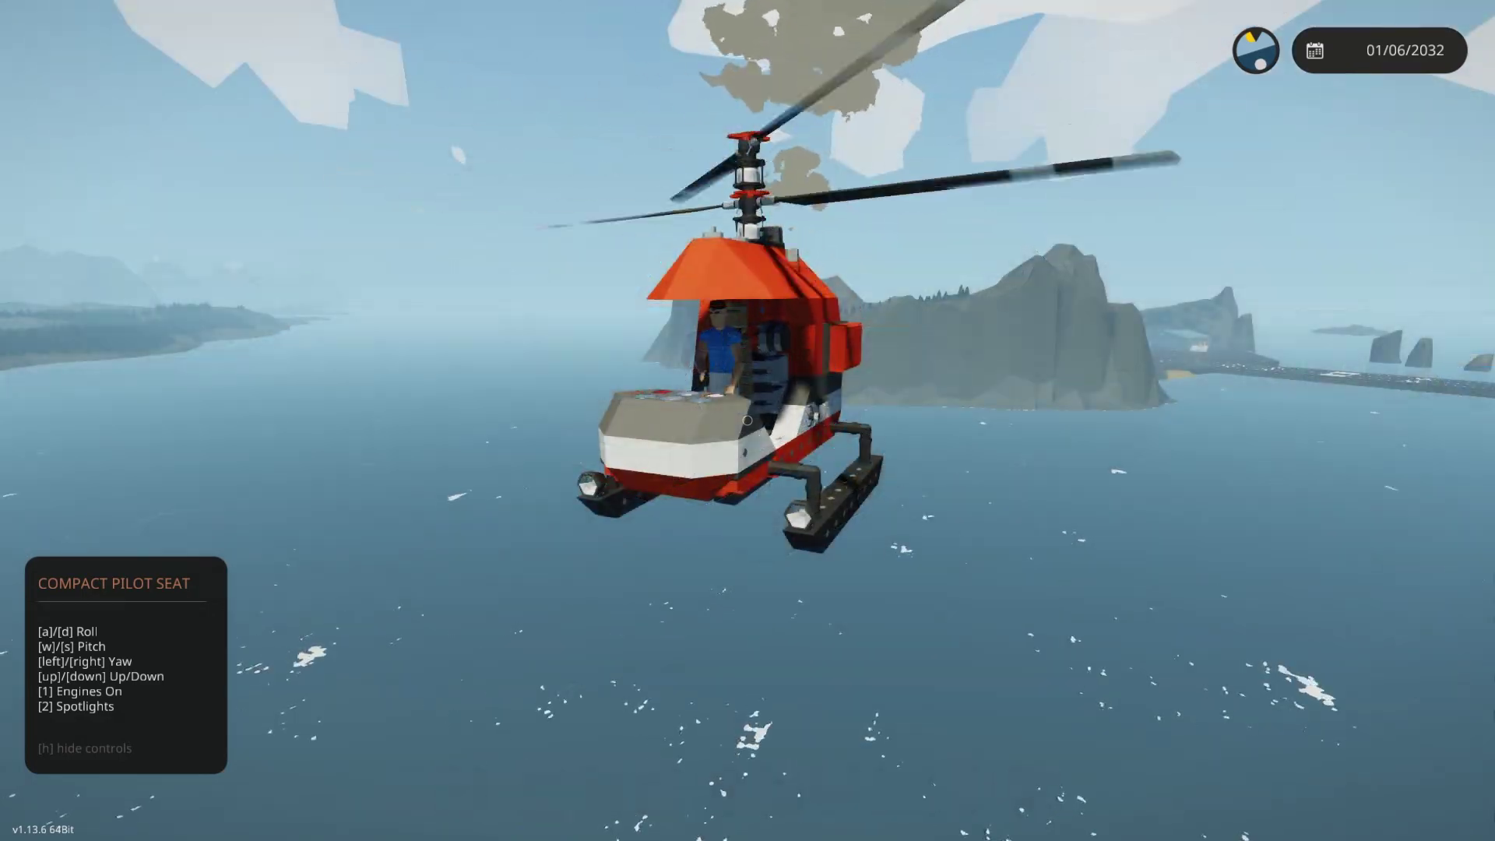
Step: Turn the helicopter back over the sea toward the airfield and switch off Alt Hold
key(Tab)
key(Tab)
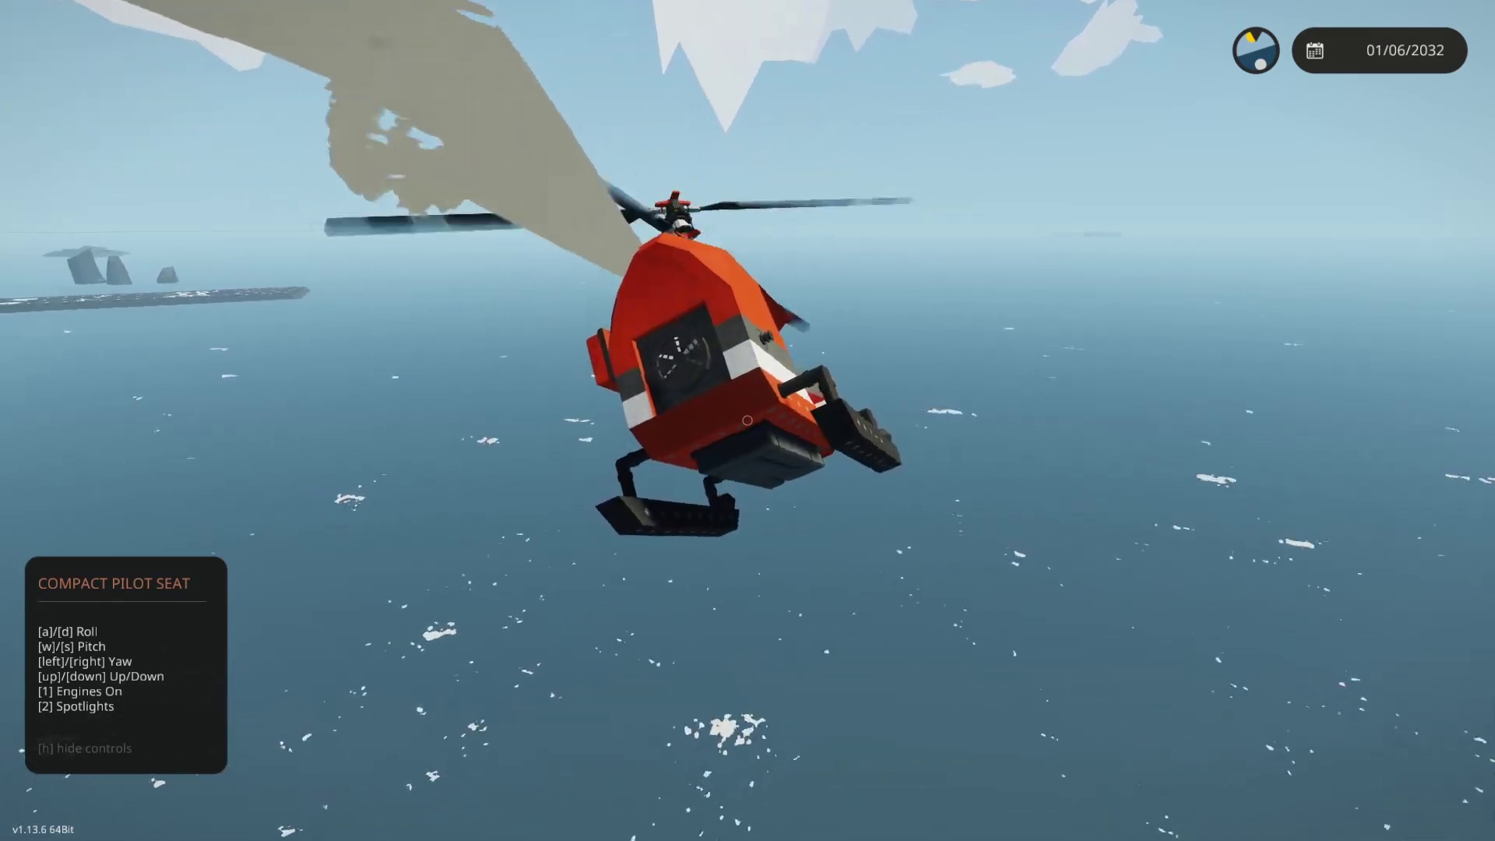
key(Tab)
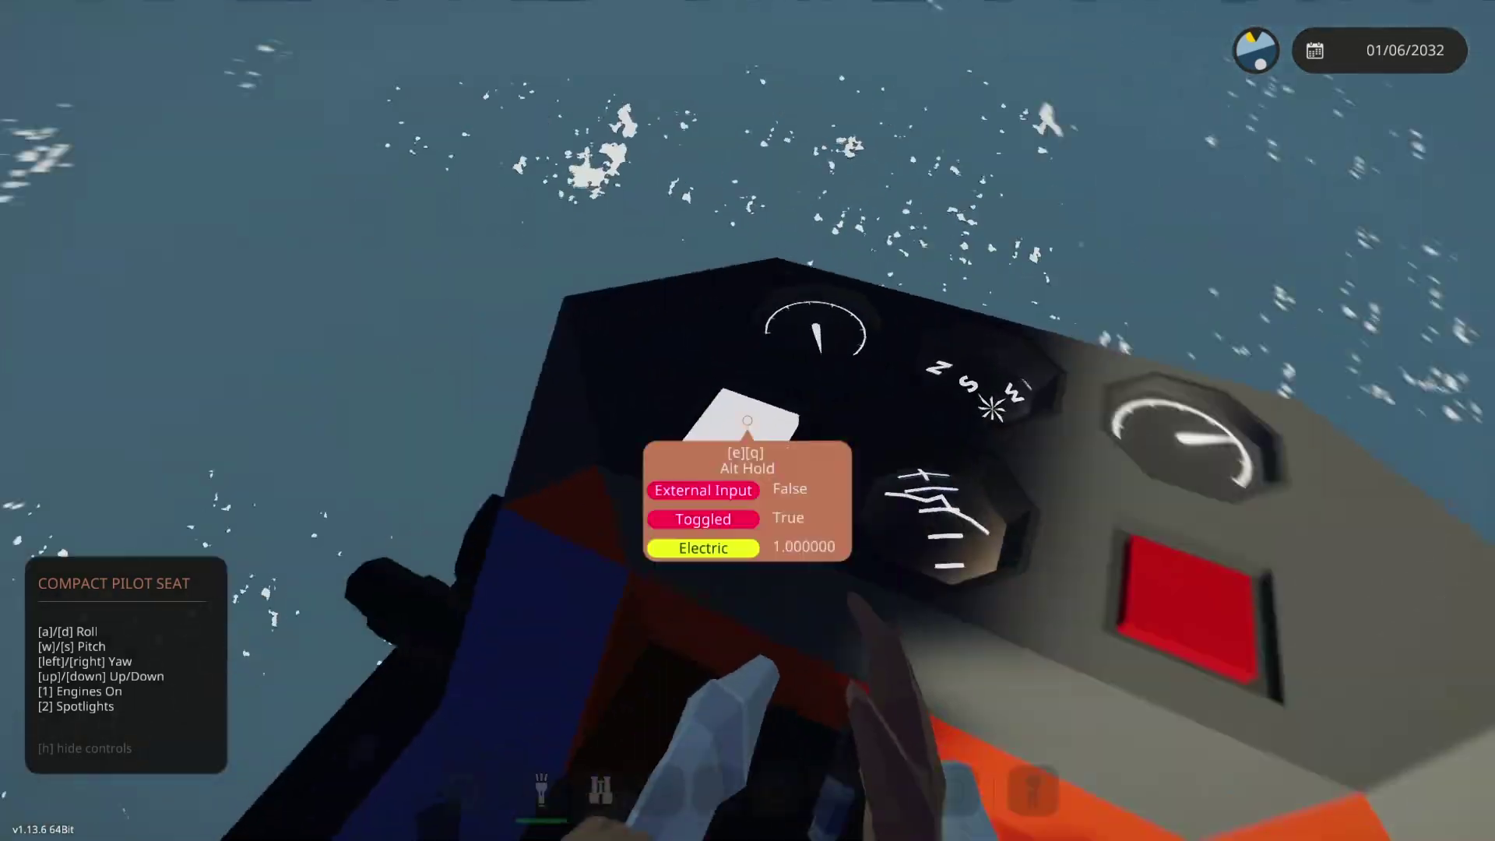
key(c)
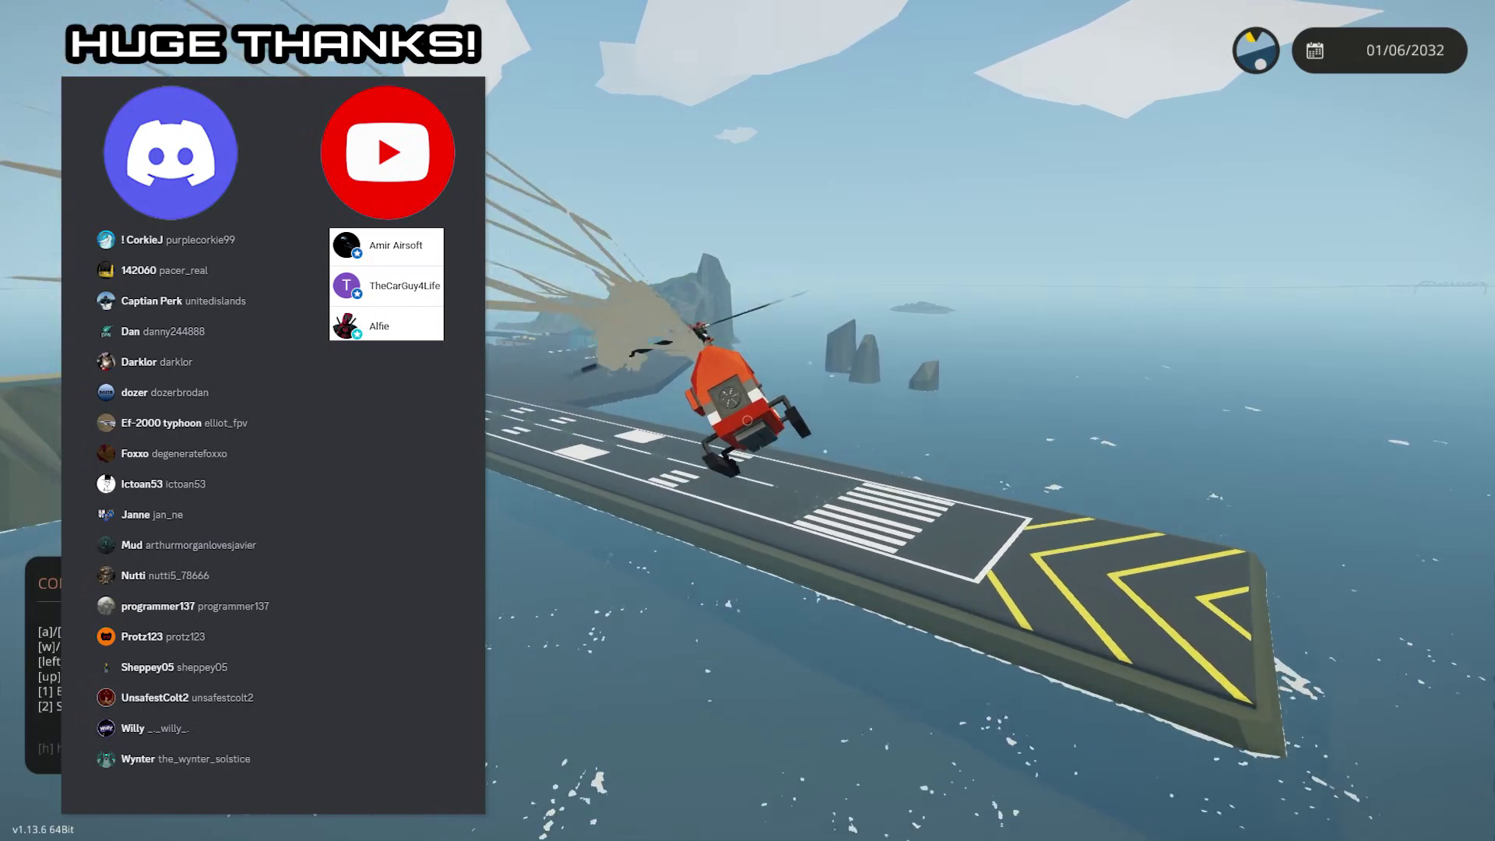
Step: Fly along the runway back to the apron beside the hangar, checking the approach from cockpit and external views
key(Tab)
key(v)
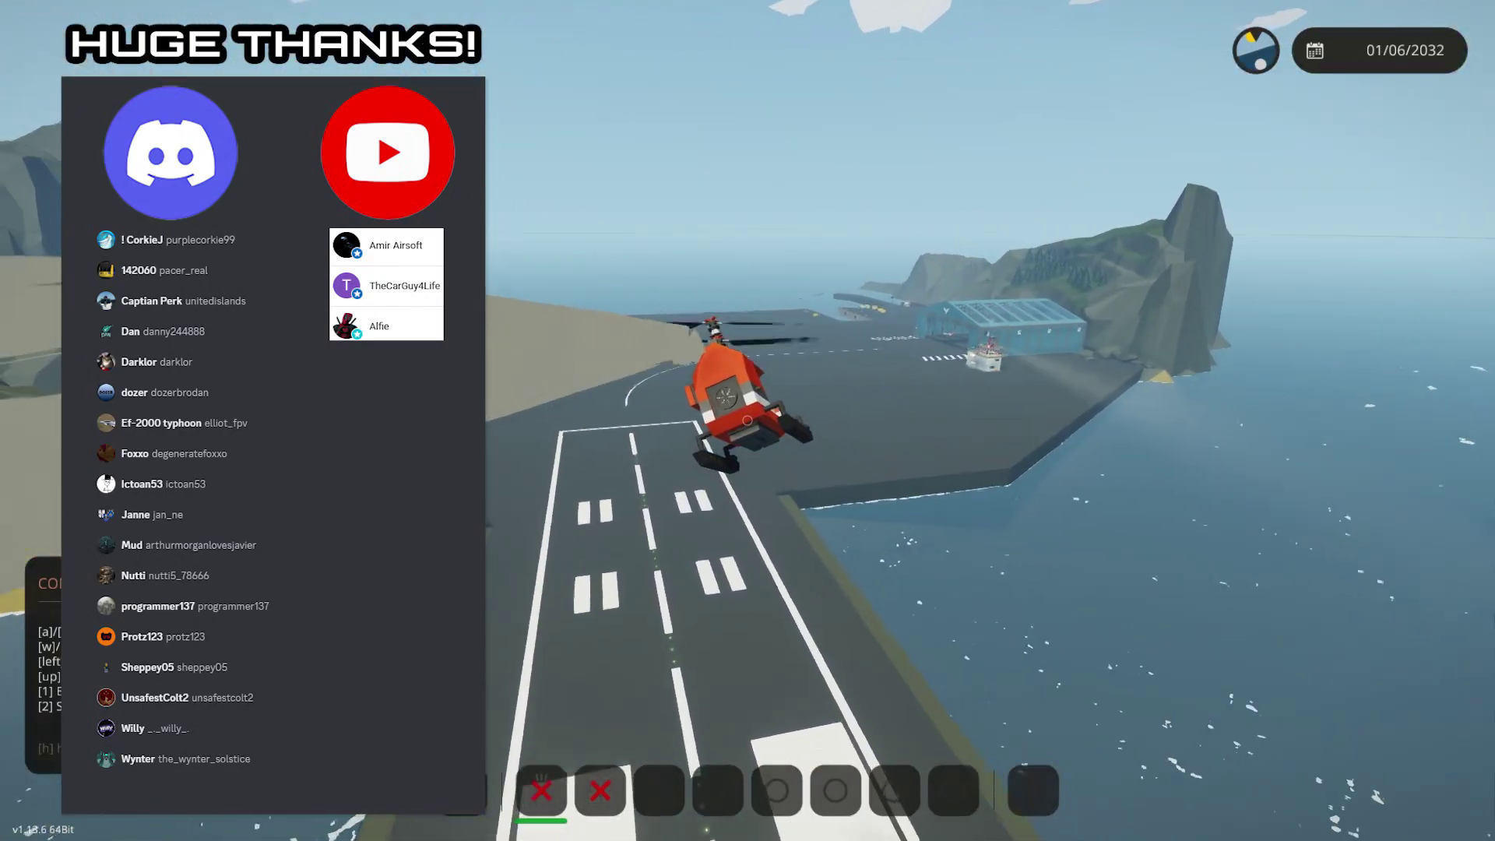
key(v)
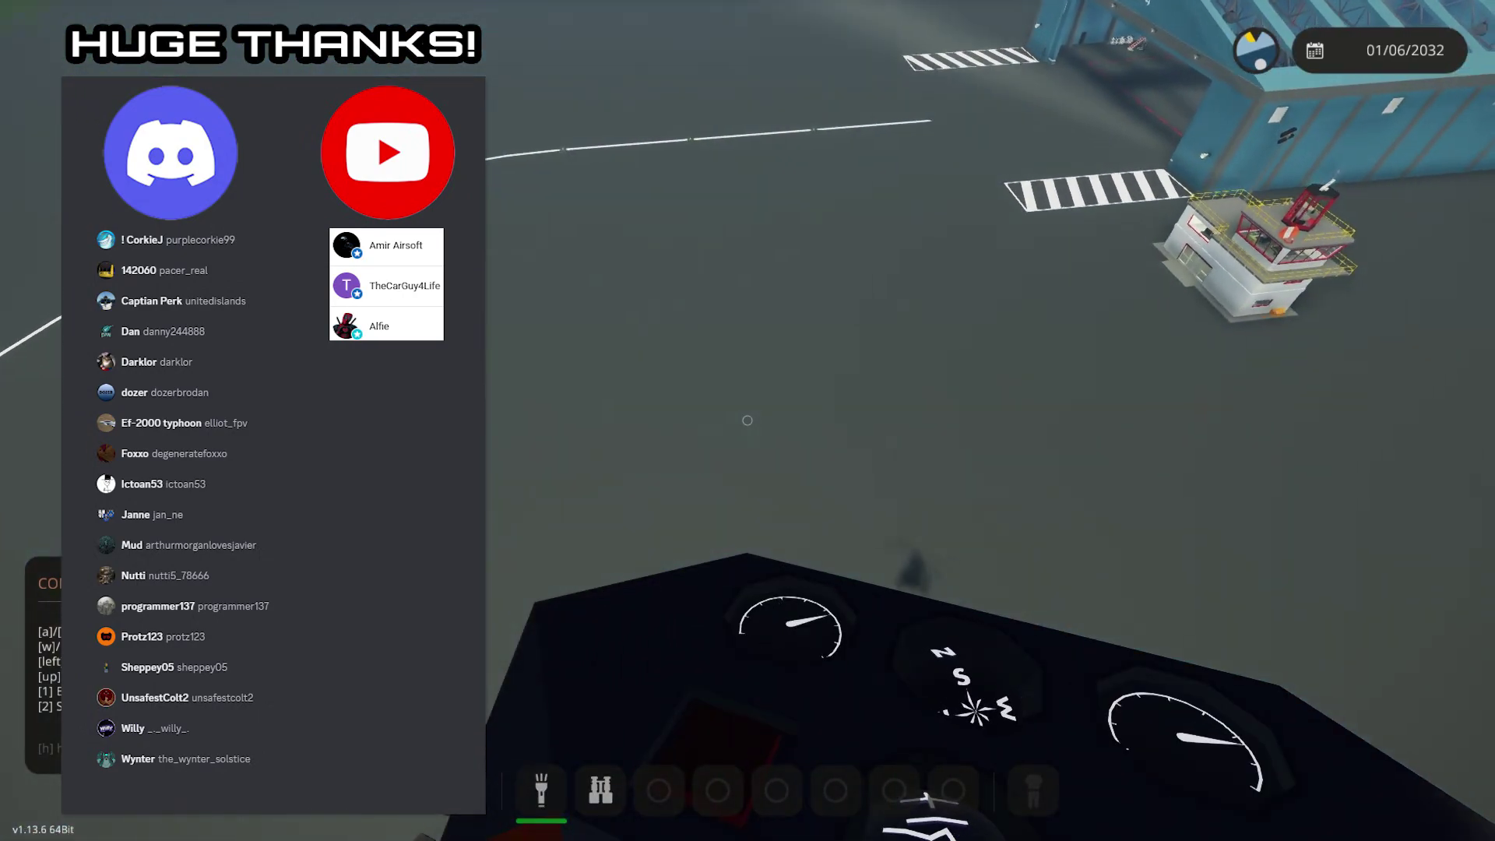
key(v)
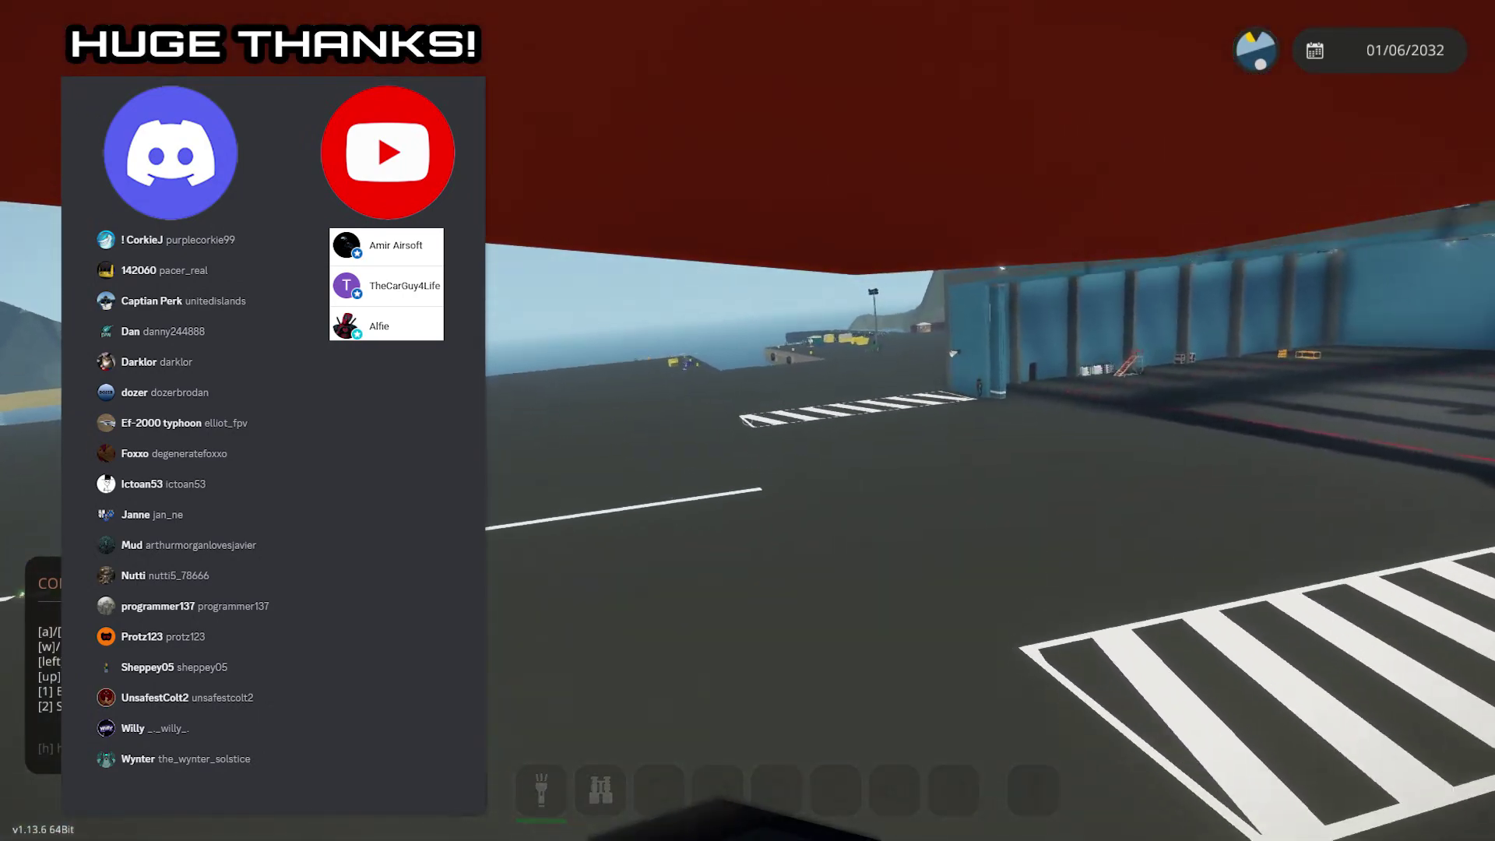
key(Tab)
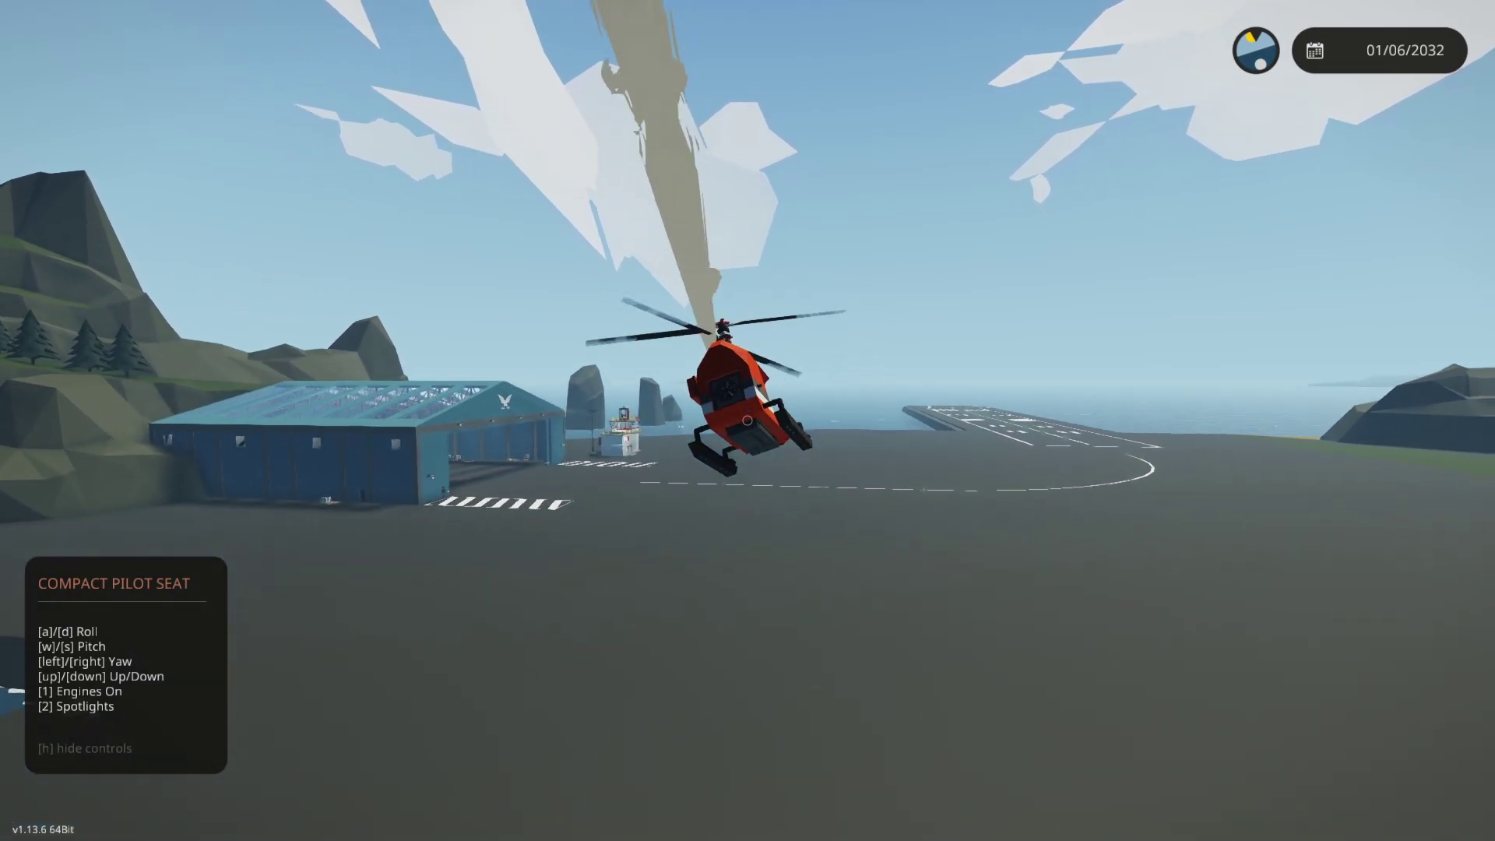
Step: Yaw left toward the hangar, descend and land the helicopter on the apron in front of its entrance
key(Left)
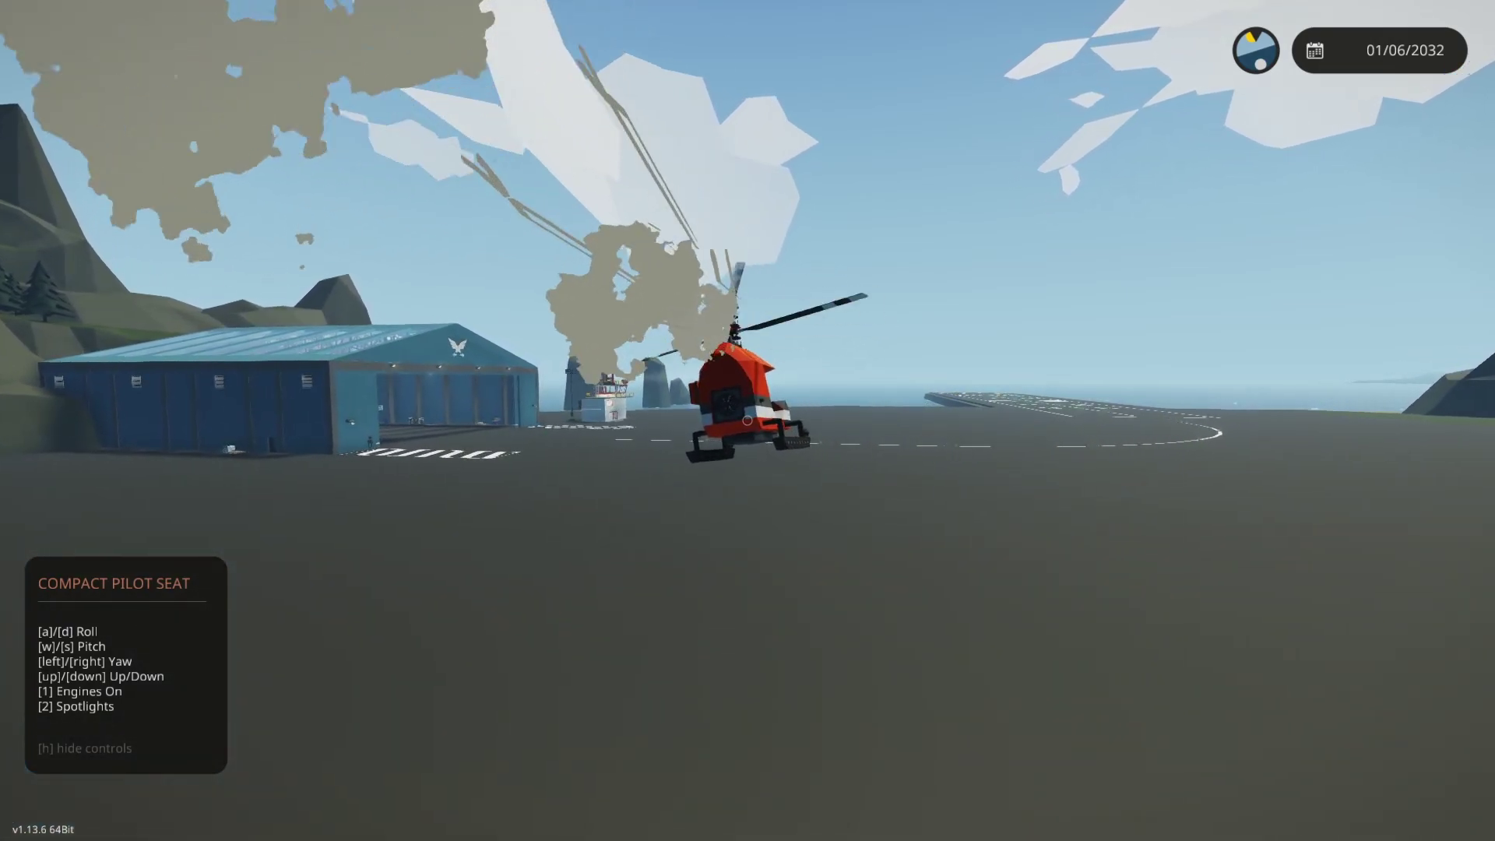
key(Left)
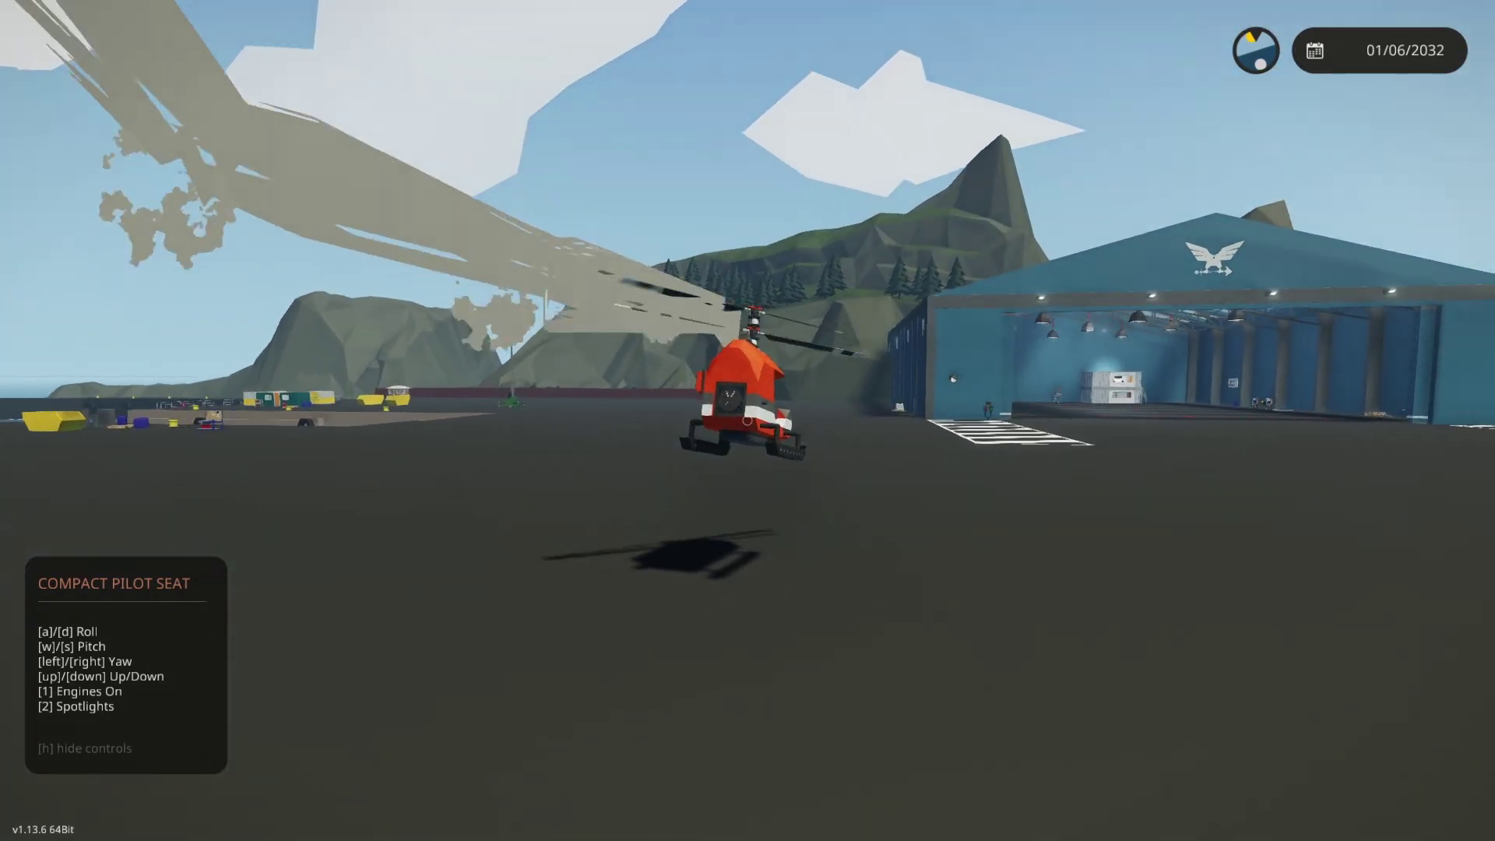
key(a)
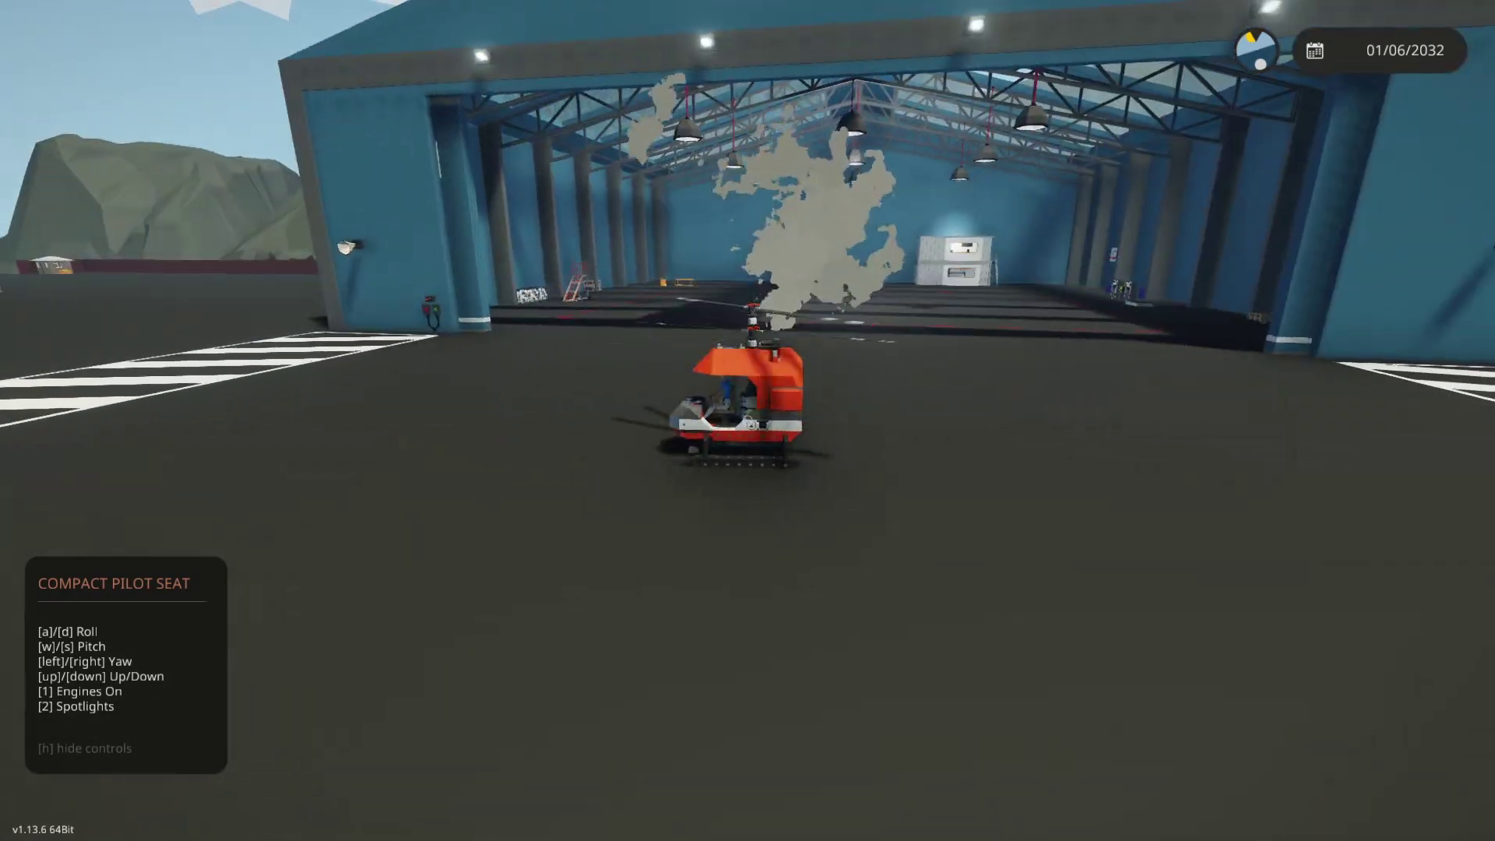
scroll(747, 420, up, 5)
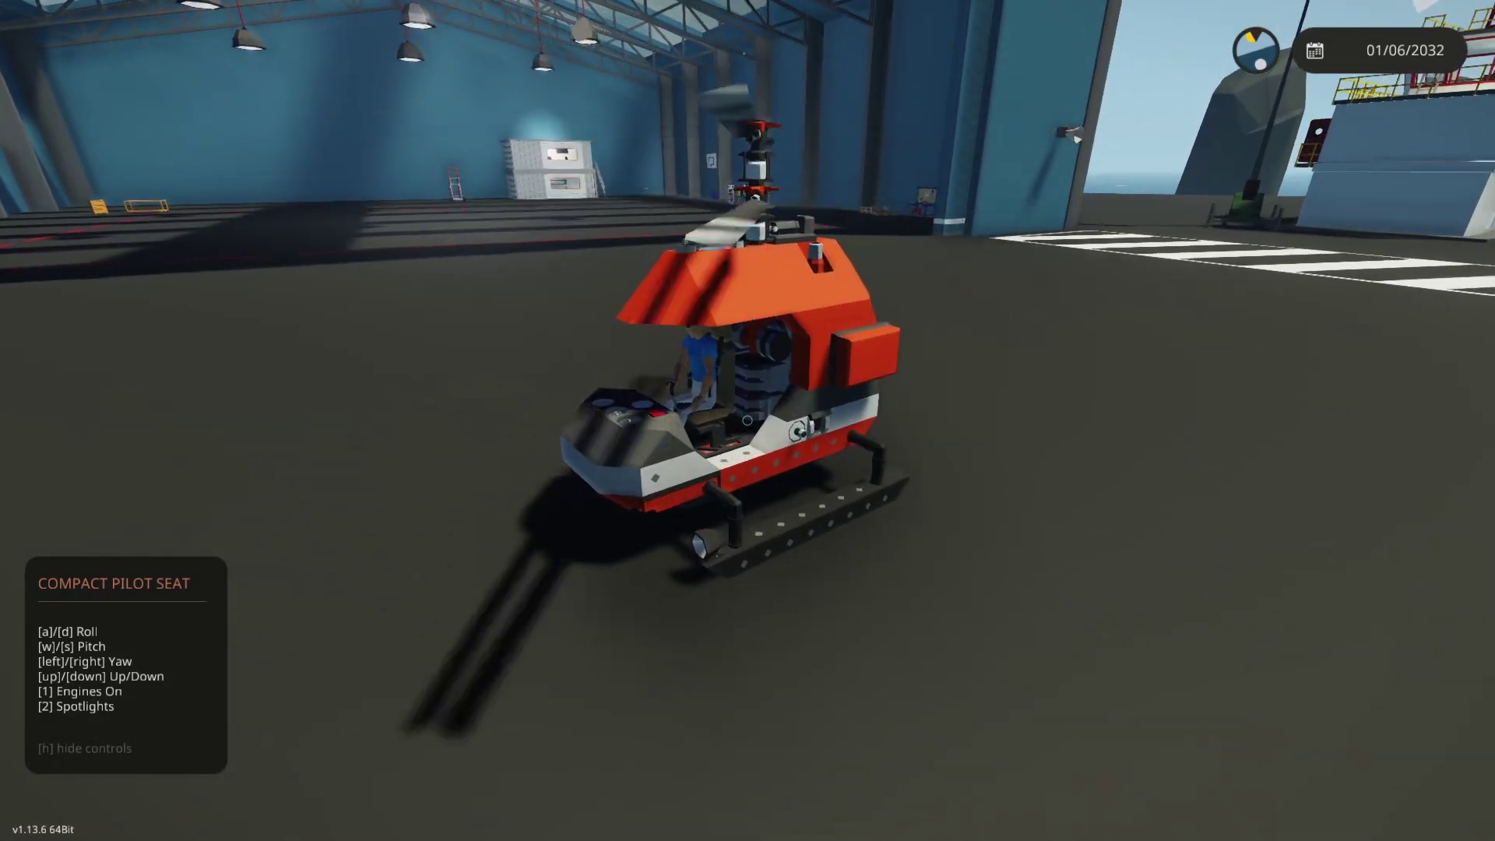